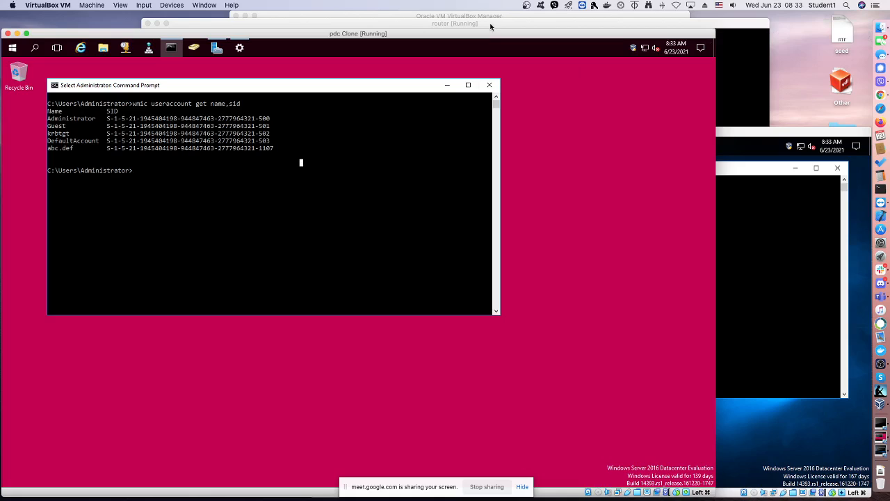
Examine the account SIDs listed in the Command Prompts of the pdc and router virtual machines
click(244, 119)
click(668, 25)
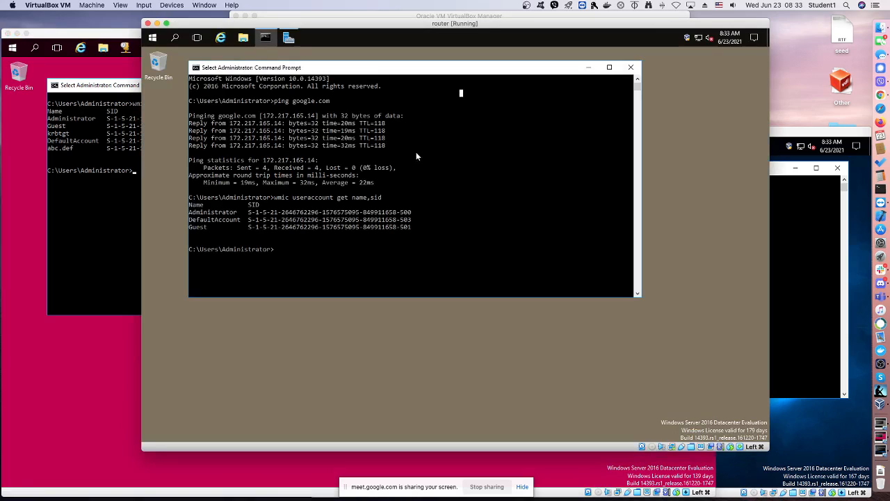
drag(386, 212, 395, 217)
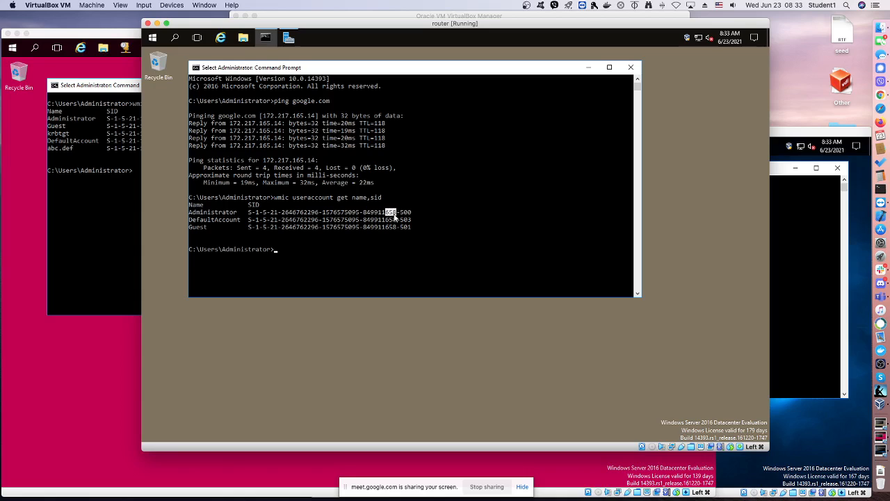
On the bdc virtual machine, list the account names and SIDs with wmic useraccount get name,sid
click(807, 219)
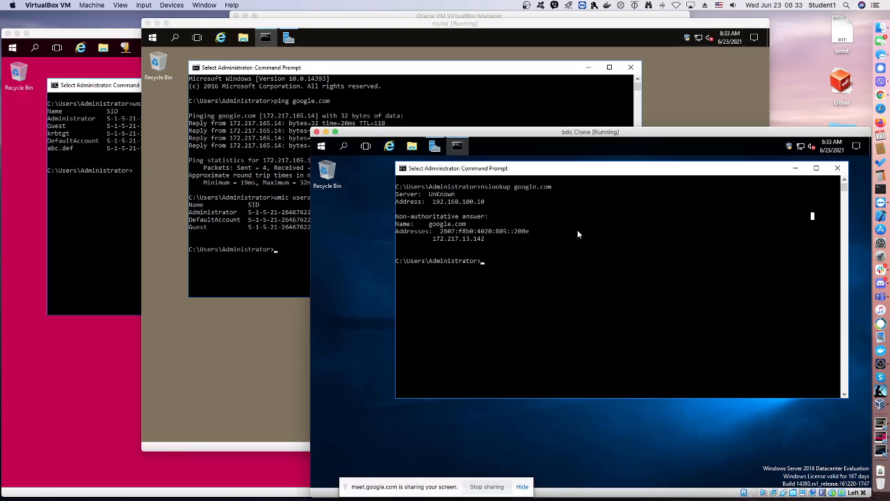
key(Up)
key(Up)
key(Up)
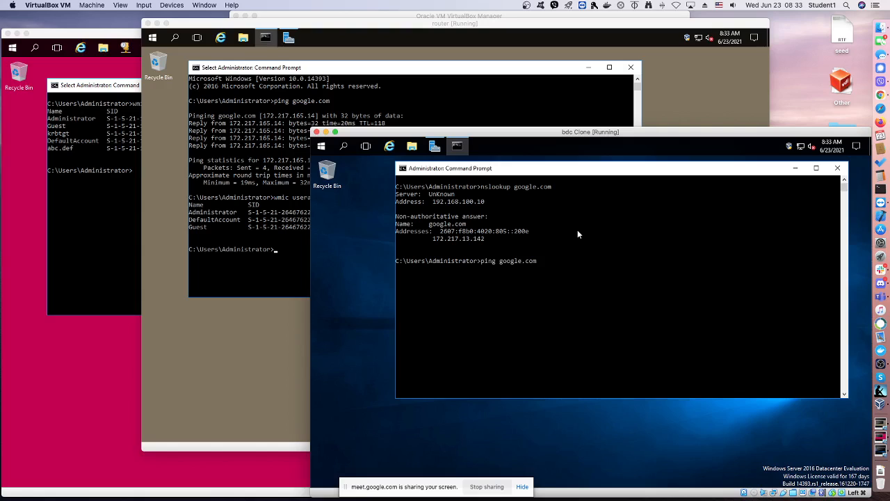
key(Up)
key(Return)
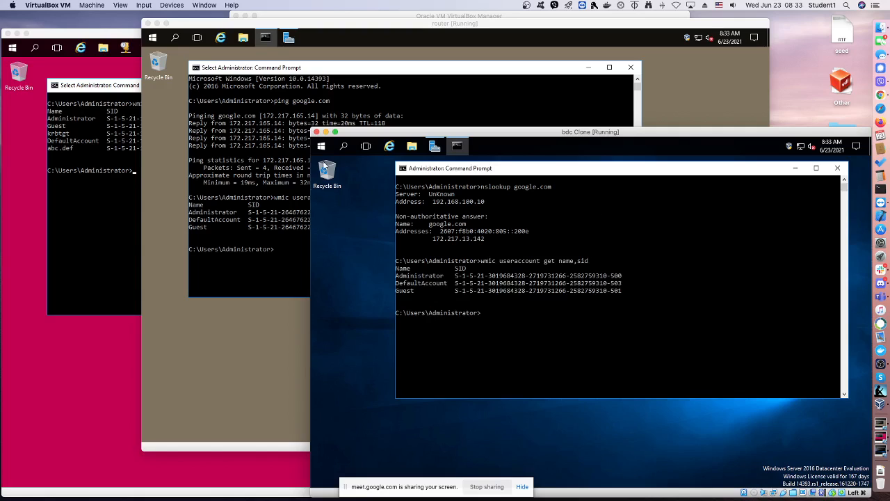
Test the bdc machine's internet connectivity by running ping google.com in its Command Prompt
drag(554, 176, 562, 178)
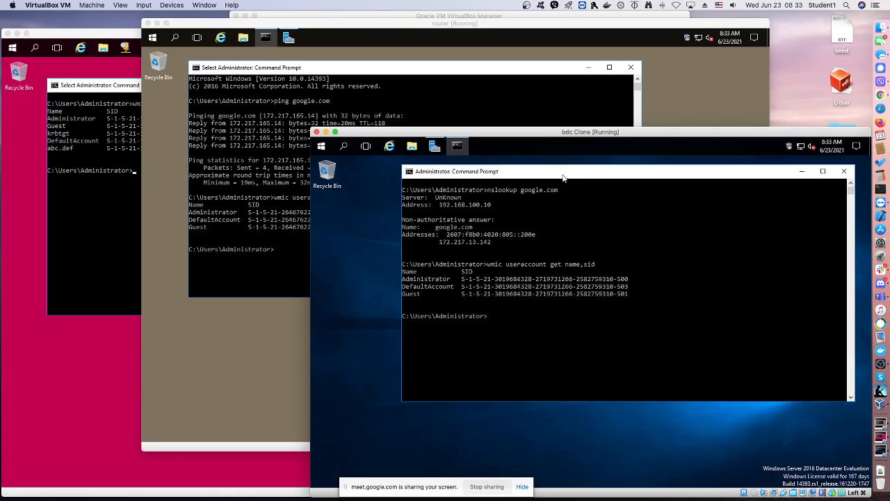
click(559, 317)
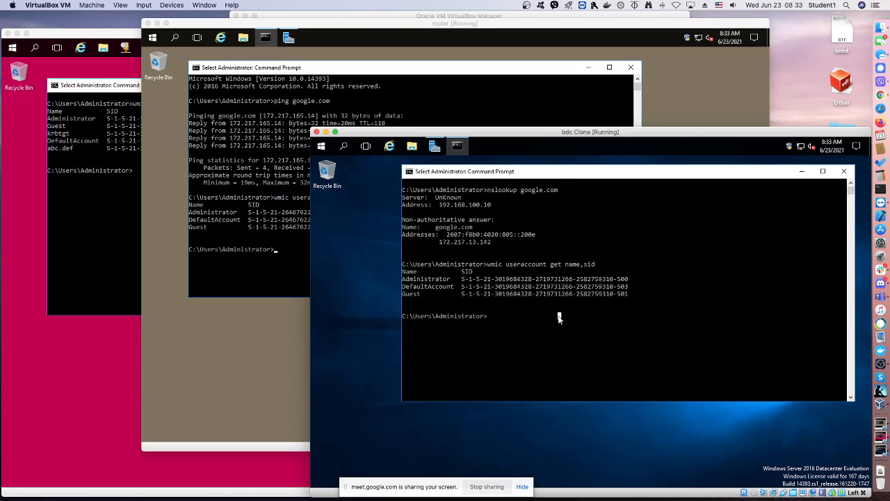
text(pin)
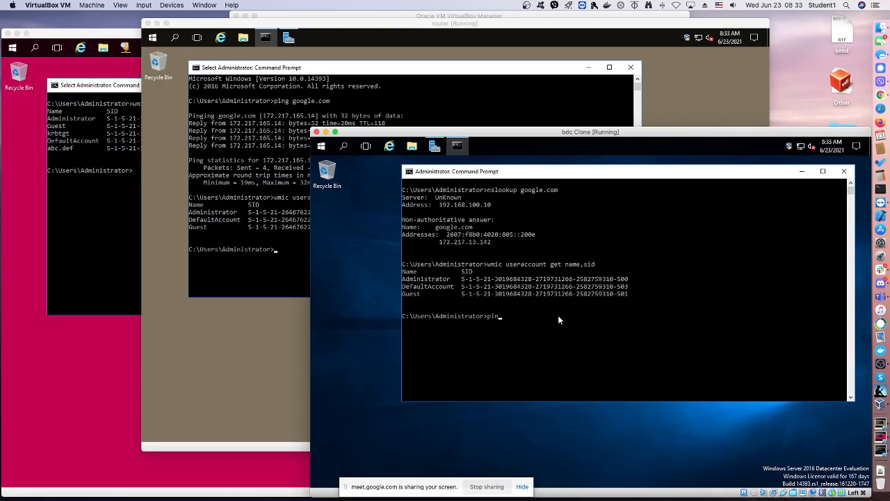
key(BackSpace)
key(BackSpace)
key(BackSpace)
key(Up)
key(Up)
key(Up)
key(Return)
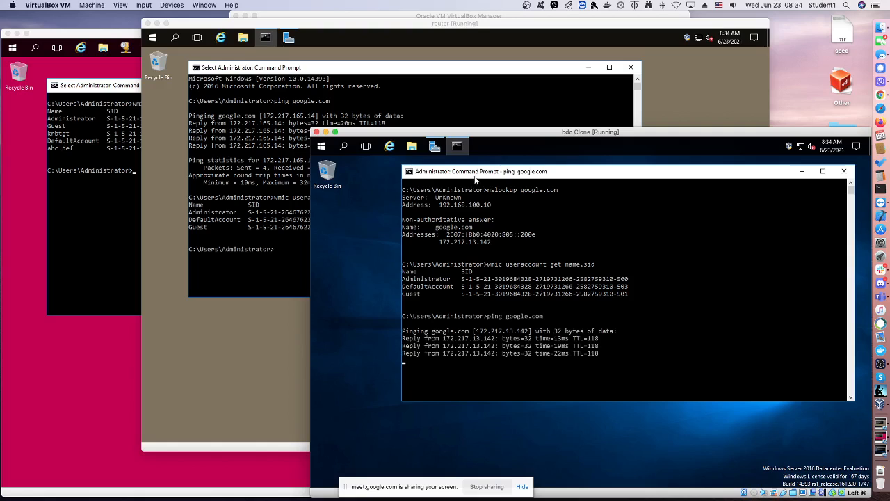
On the pdc virtual machine, ping google.com and display the IP configuration with ipconfig
click(82, 223)
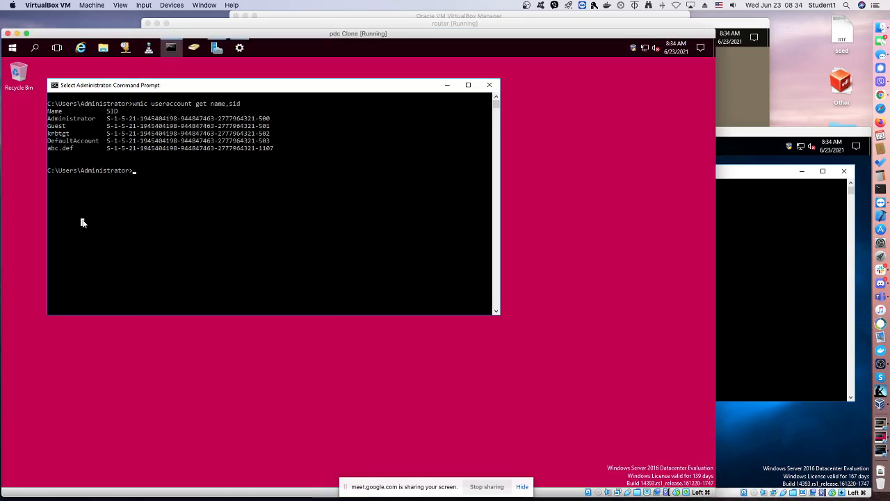
text(cls)
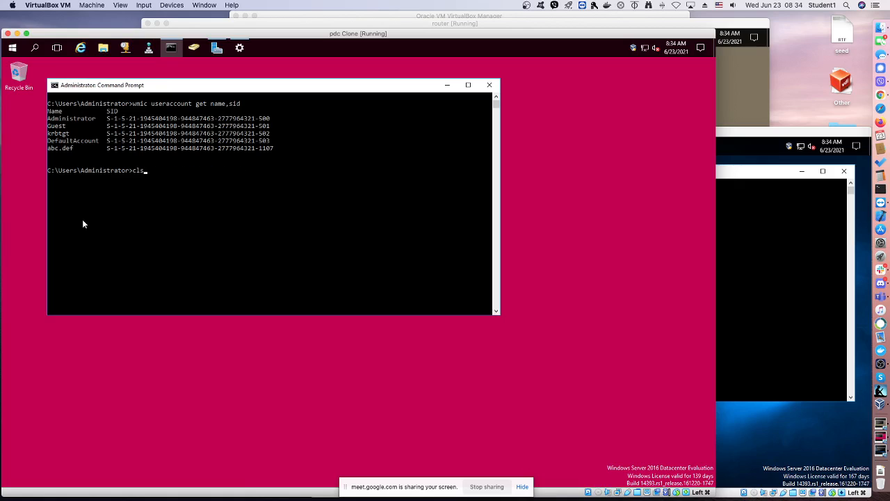
key(Up)
key(Up)
key(Up)
key(Return)
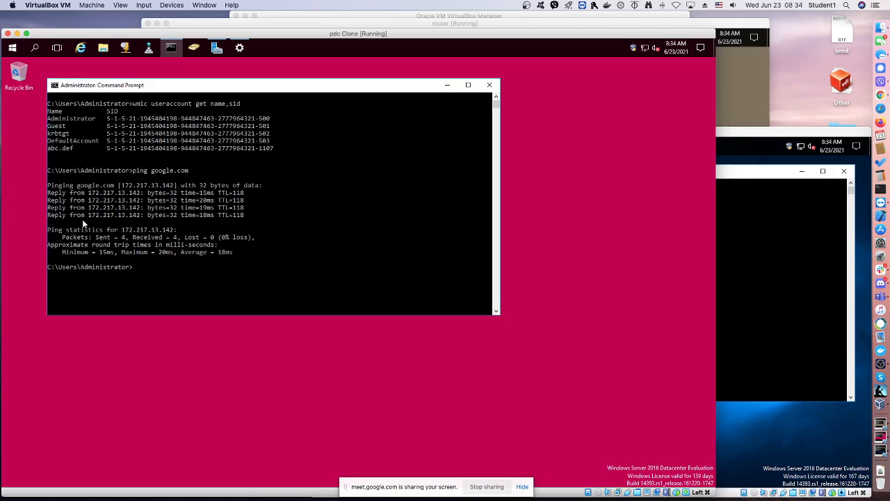
text(ipconfig)
key(Return)
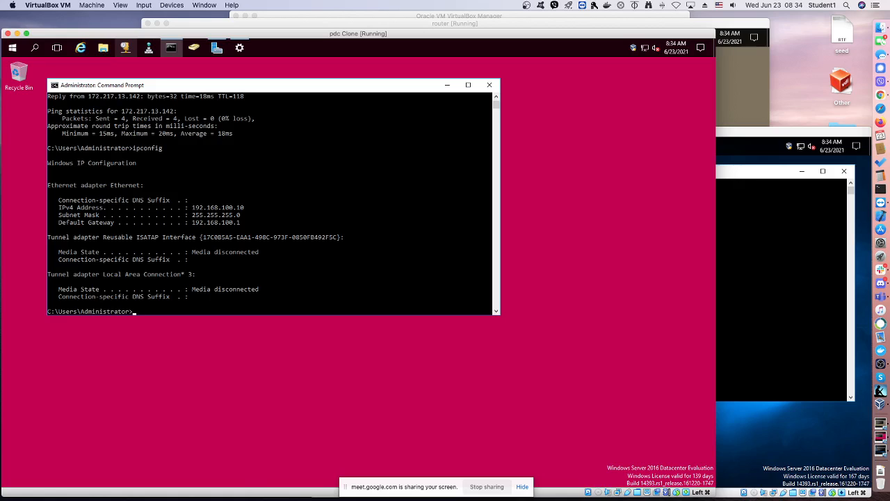
Switch to the bdc virtual machine and display its IP configuration with ipconfig
click(775, 216)
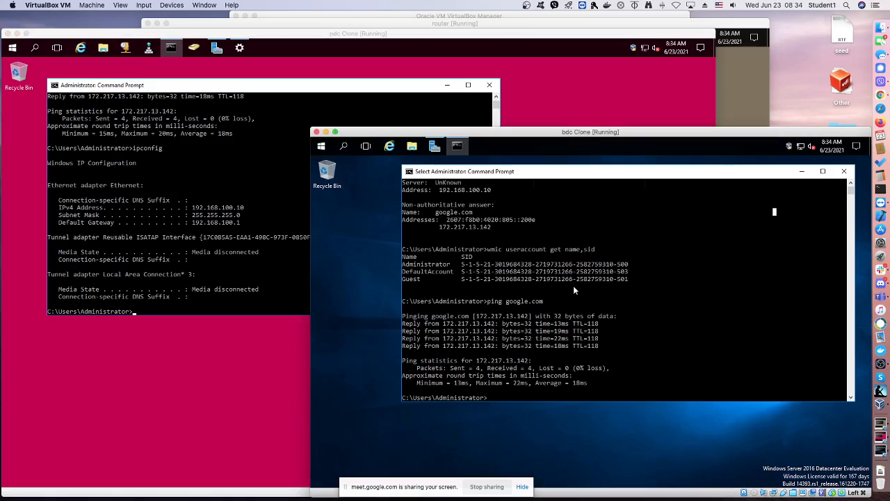
text(ipcon)
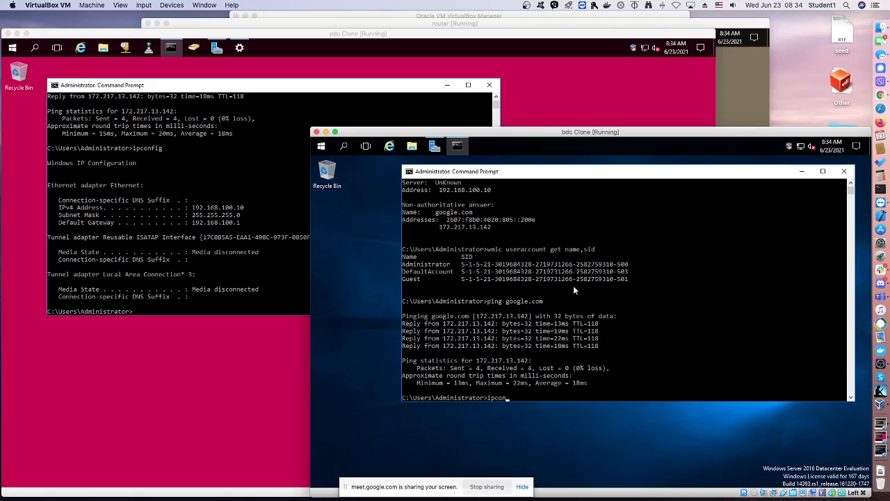
text(fig)
key(Return)
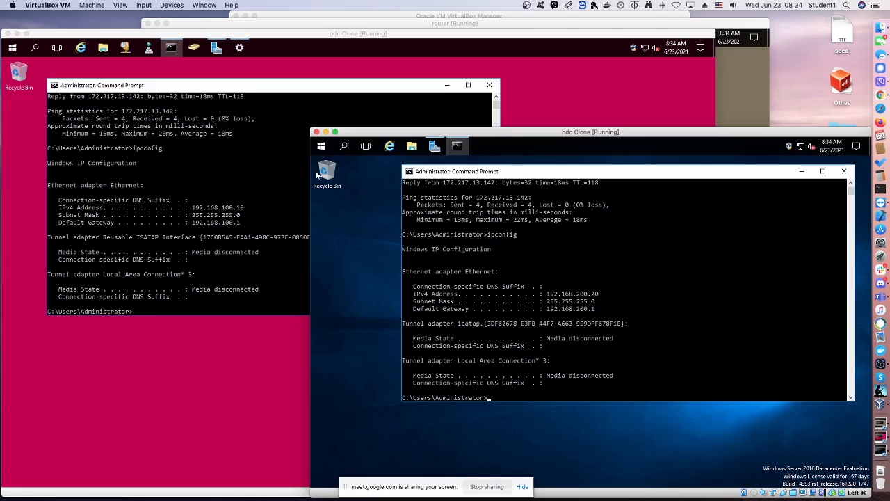
click(322, 147)
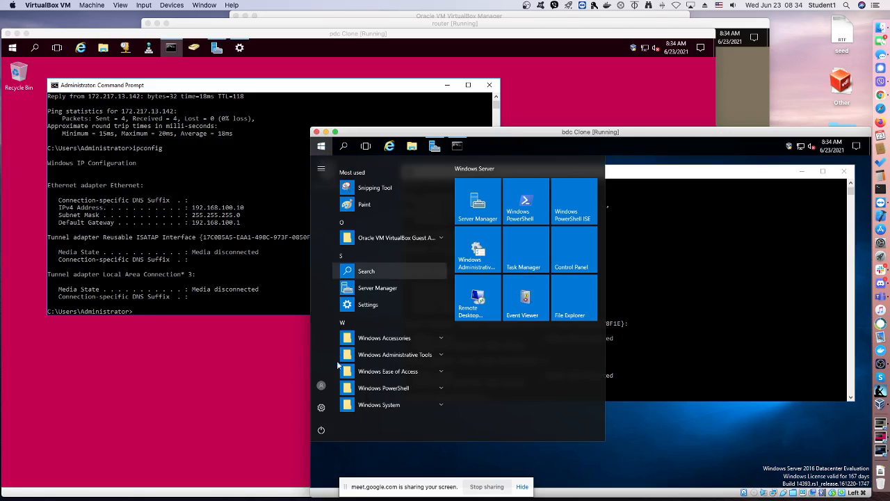
click(708, 268)
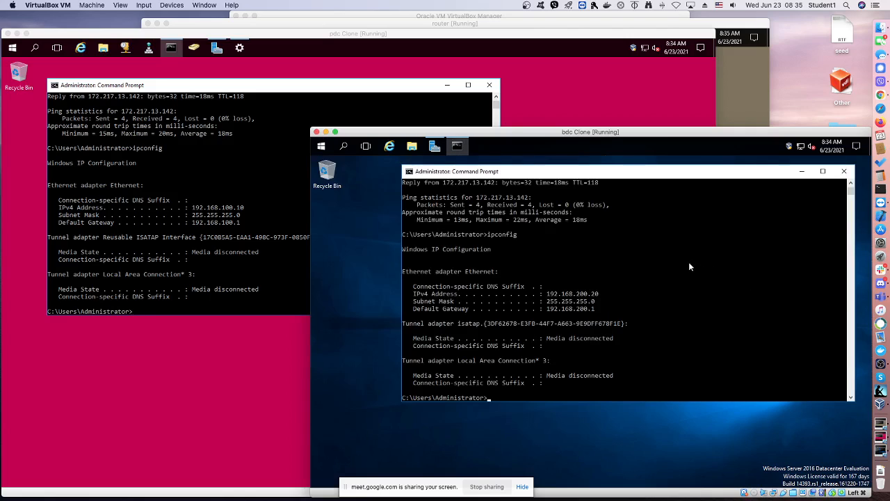
Clear the bdc Command Prompt with cls and run whoami to check the logged-on account
text(cls)
key(Return)
text(wh)
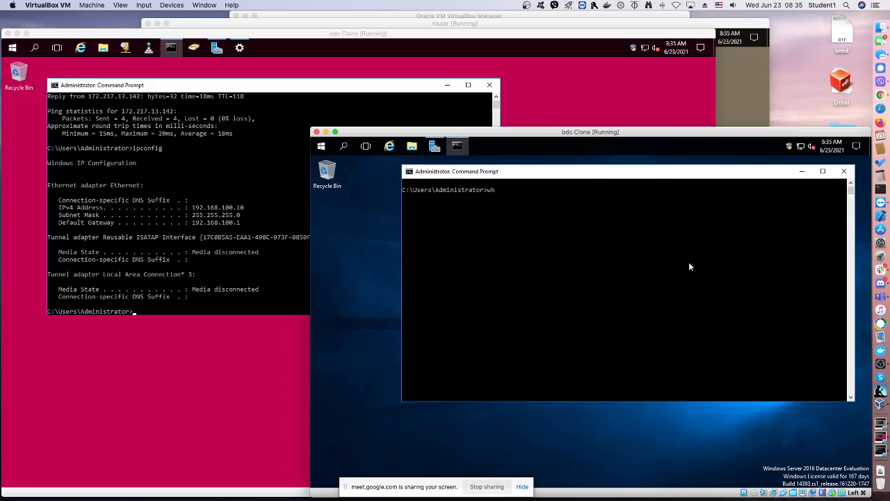
text(oami)
key(Return)
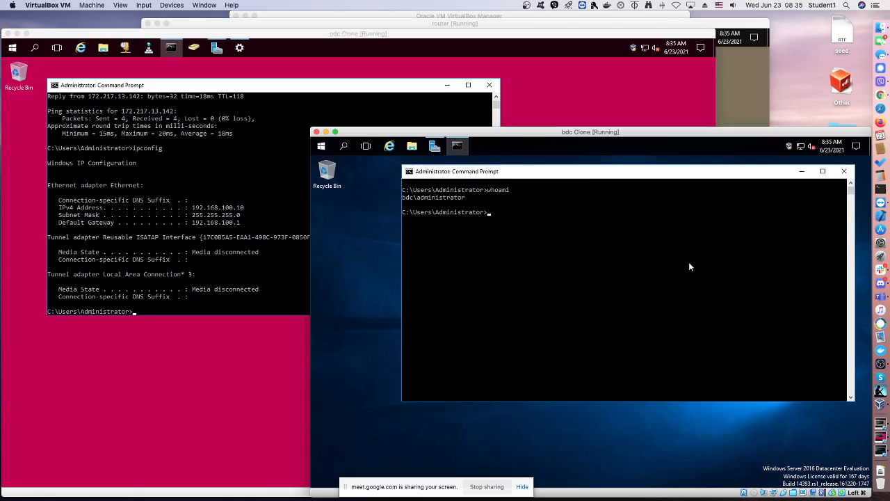
drag(462, 201, 408, 199)
Run set user on bdc and highlight the USERDOMAIN value in the output
click(489, 212)
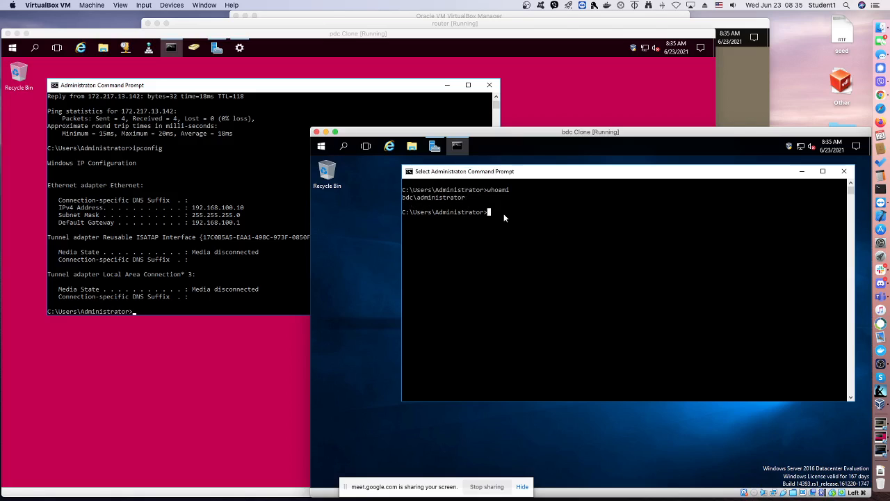
text(set user)
key(Return)
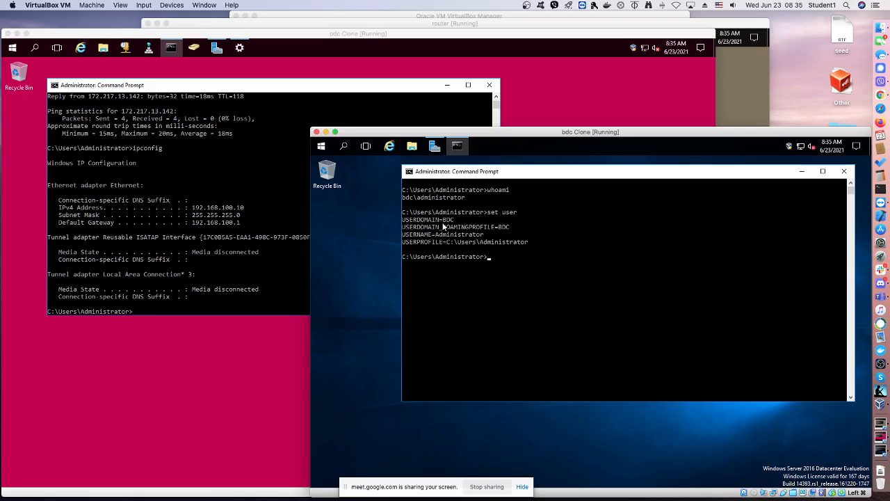
drag(455, 220, 439, 222)
Minimize the bdc Command Prompt and view the Ethernet adapter's connection details from the network settings
click(801, 171)
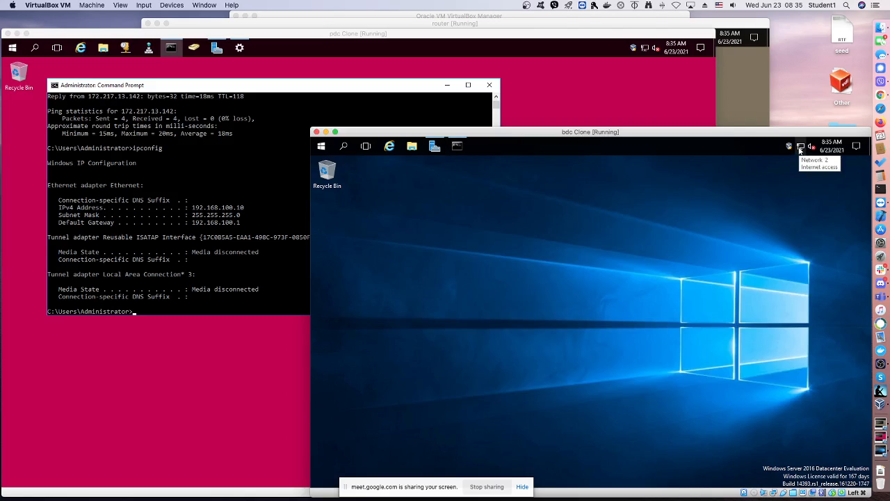
right_click(801, 151)
click(789, 171)
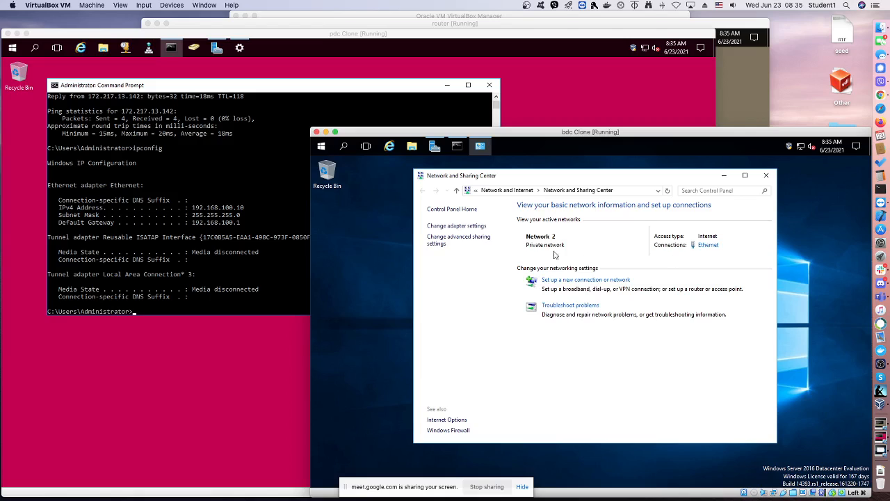
click(467, 230)
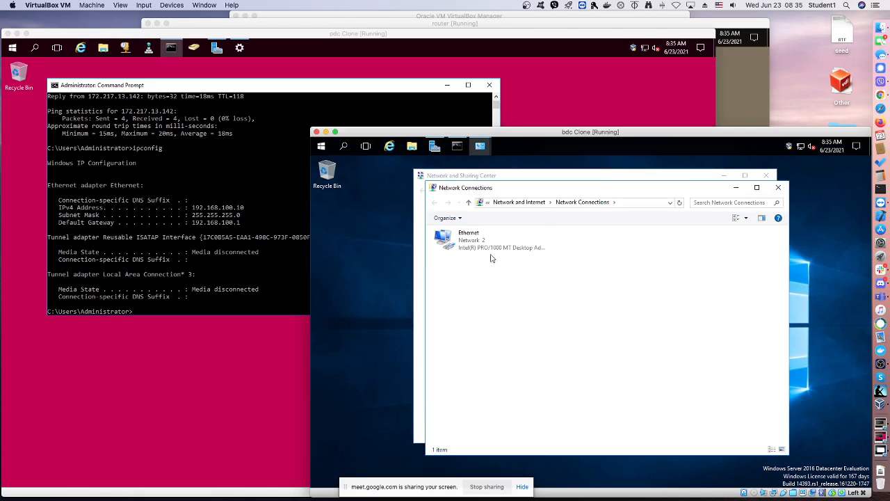
click(476, 248)
double_click(476, 248)
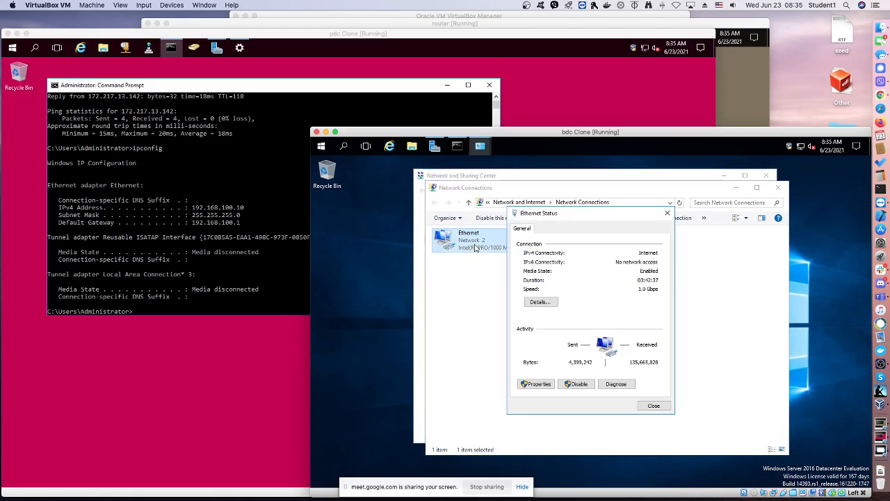
click(547, 305)
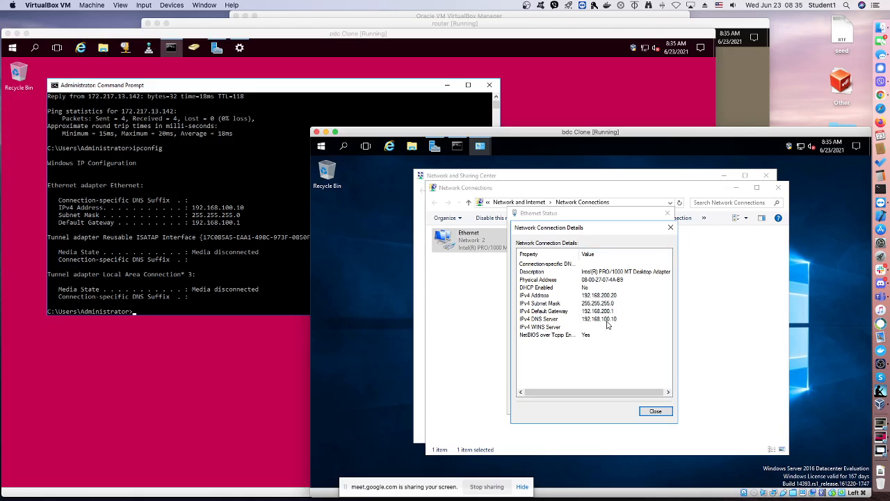
click(670, 228)
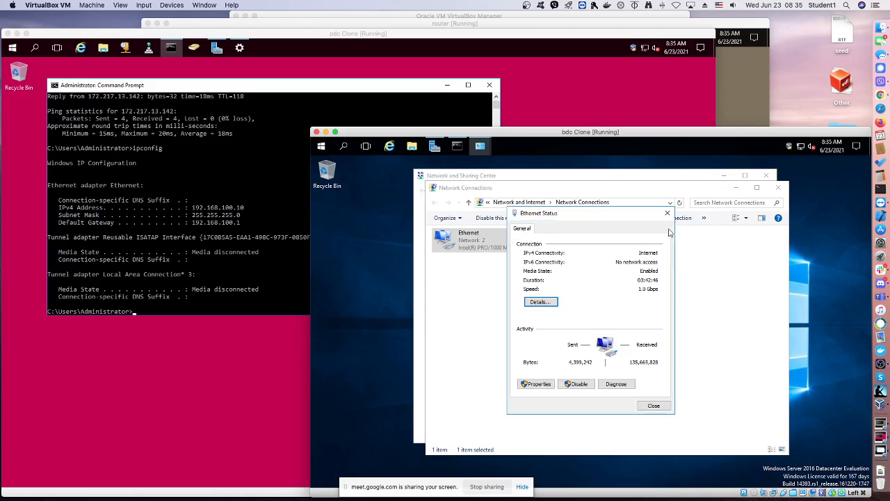
Review the Ethernet adapter's Internet Protocol Version 4 properties, accept them as they are, and close all network windows
click(540, 384)
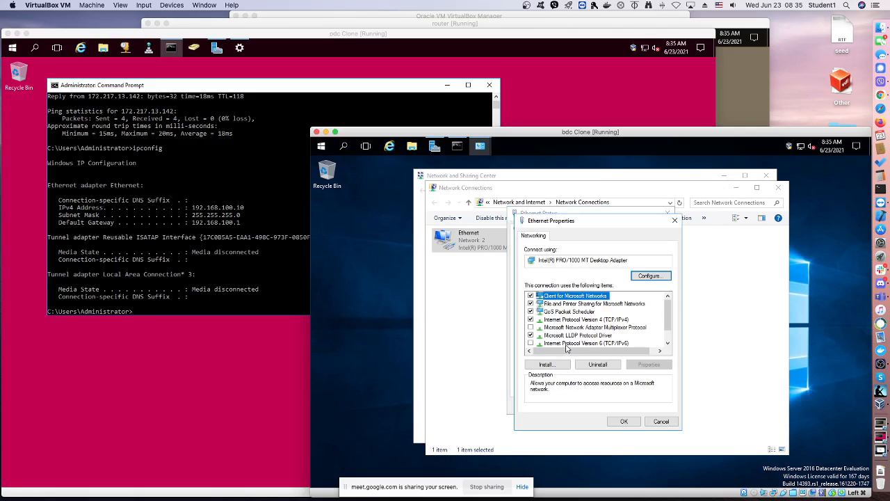
double_click(580, 320)
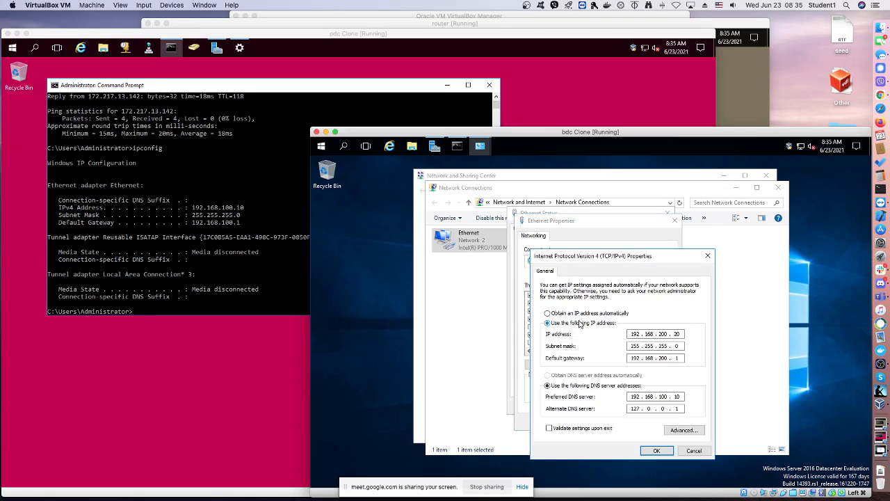
click(656, 450)
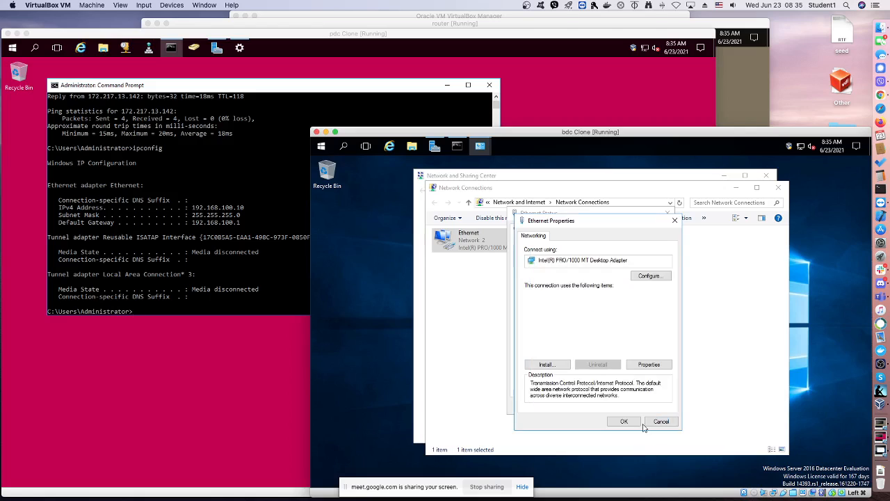
click(625, 421)
click(652, 403)
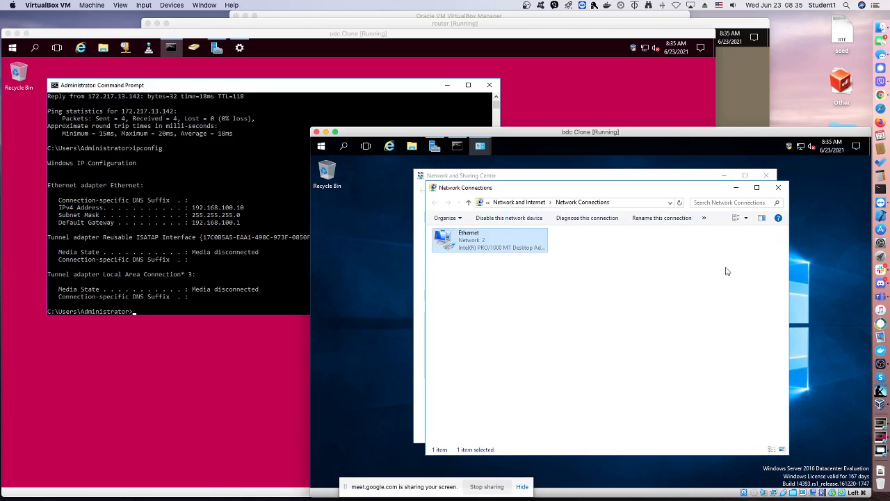
click(778, 187)
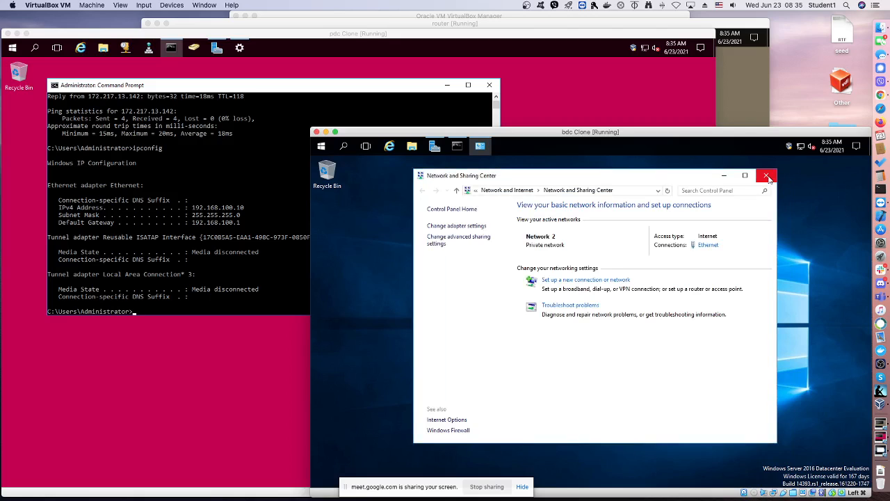
click(766, 177)
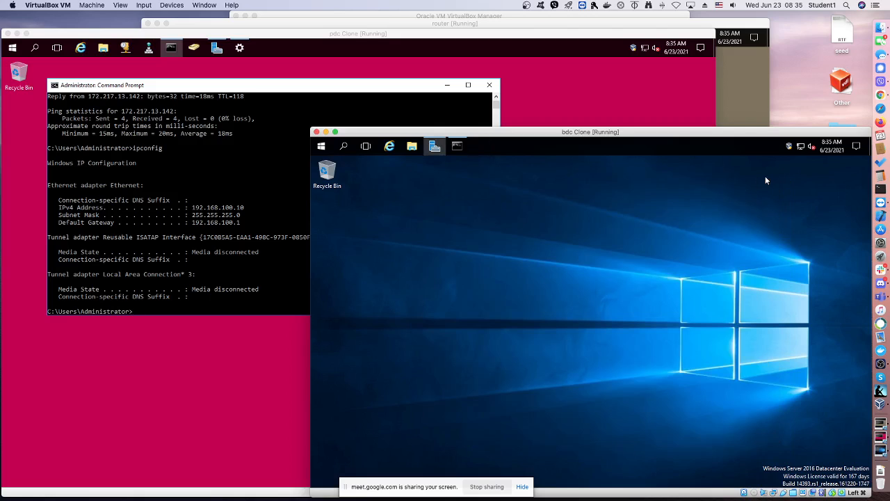
Run nslookup google.com in the bdc Command Prompt and highlight the DNS server address in the output
click(456, 147)
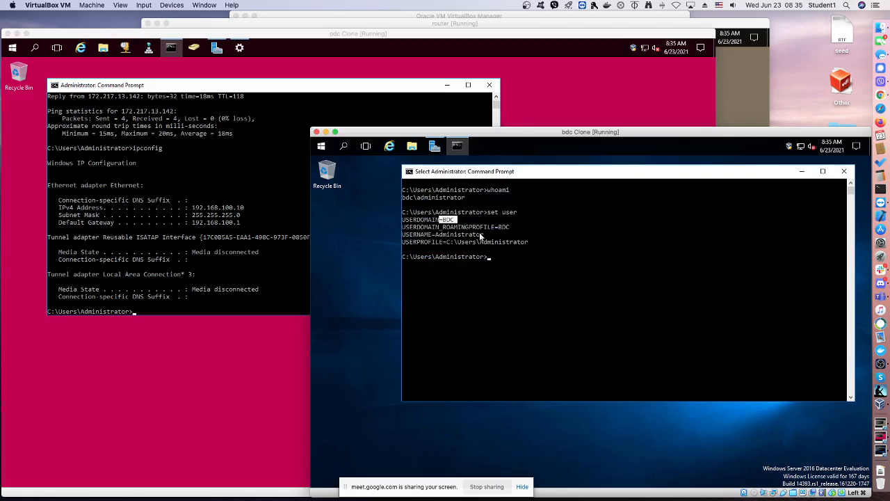
key(Up)
key(Up)
key(Up)
key(Up)
key(Up)
key(Up)
key(Up)
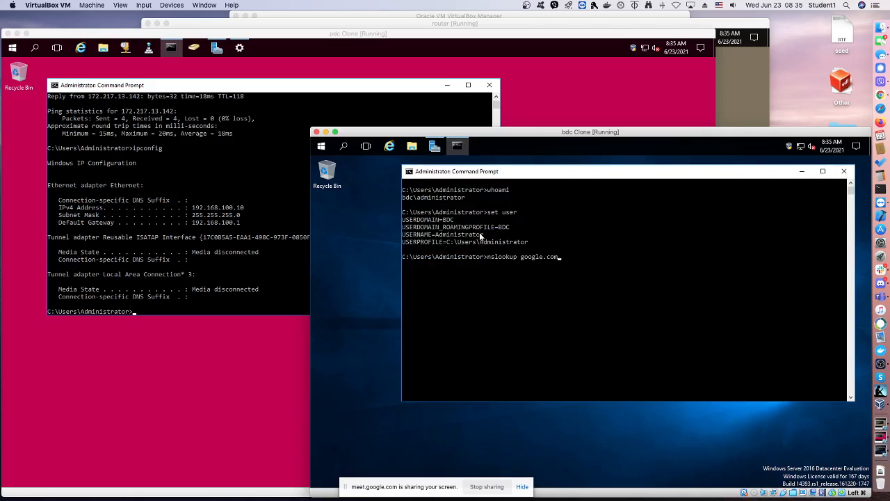
key(Return)
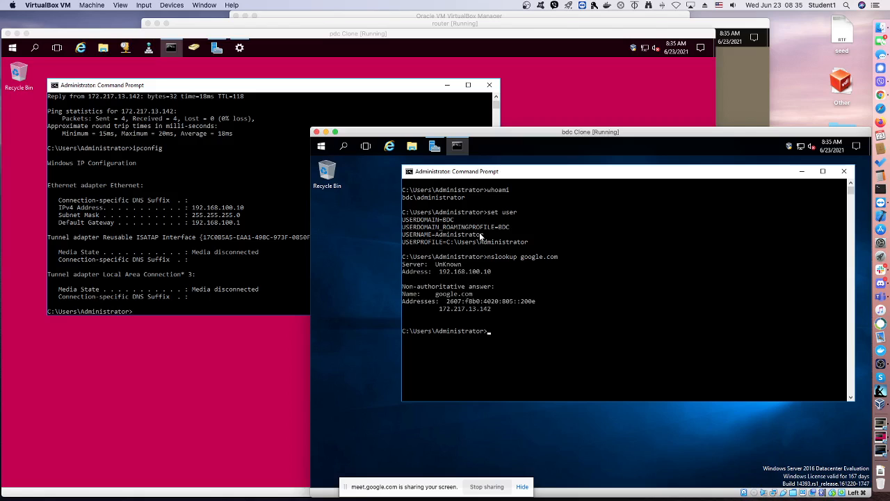
drag(442, 271, 477, 277)
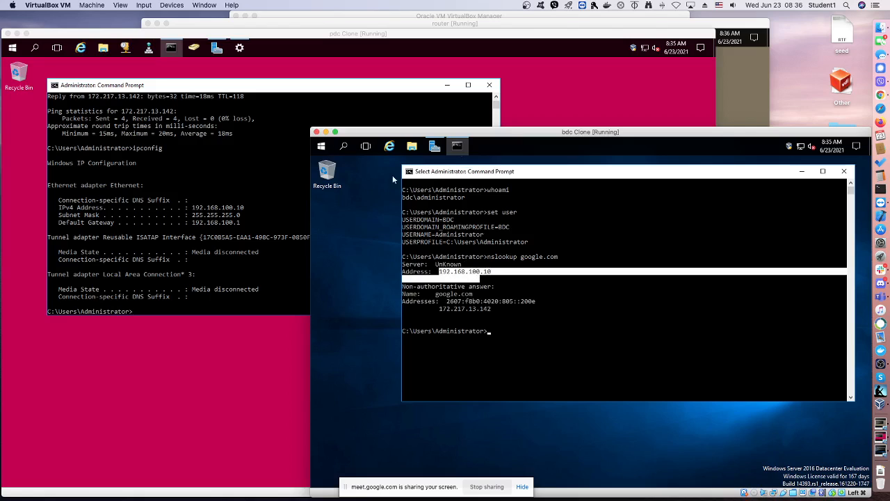
Close the Command Prompt on the bdc virtual machine
click(548, 92)
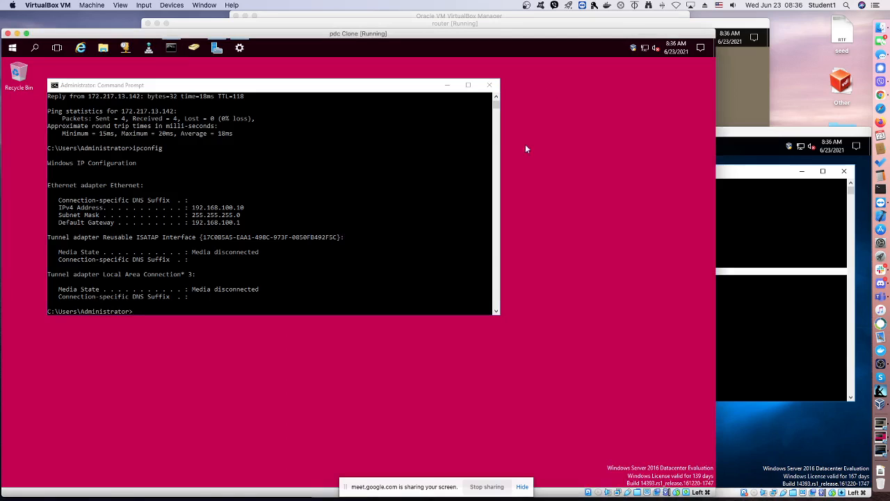
click(742, 141)
click(801, 172)
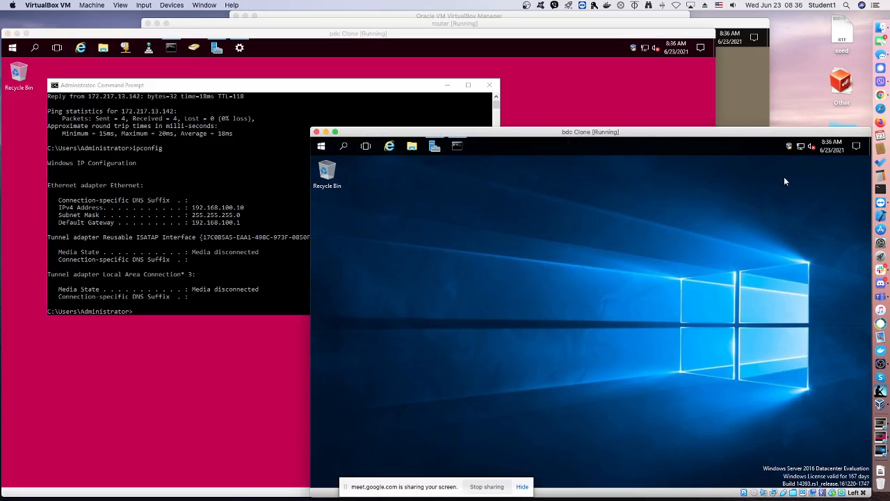
click(457, 145)
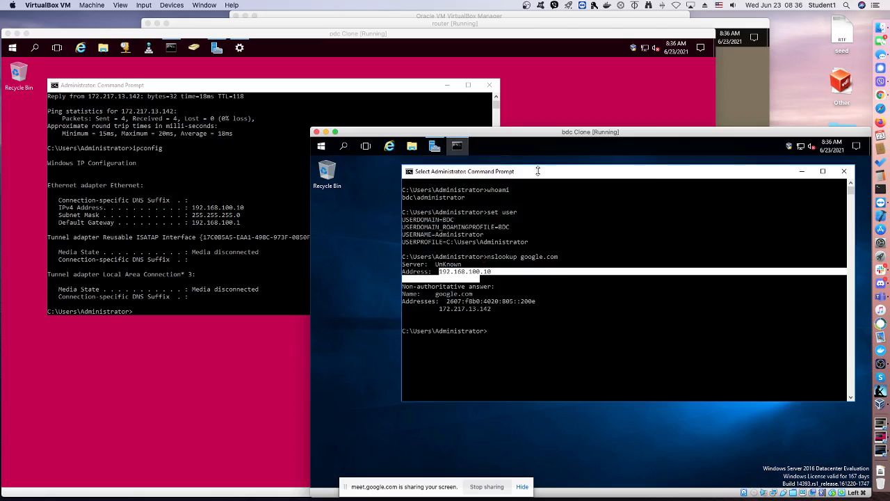
click(843, 172)
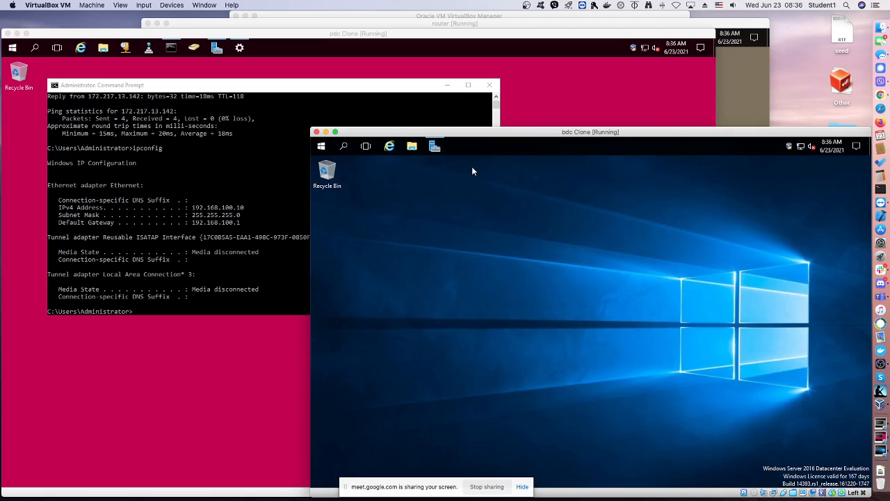
Start the Add Roles and Features Wizard on bdc with role-based installation and bdc as the destination server
click(435, 147)
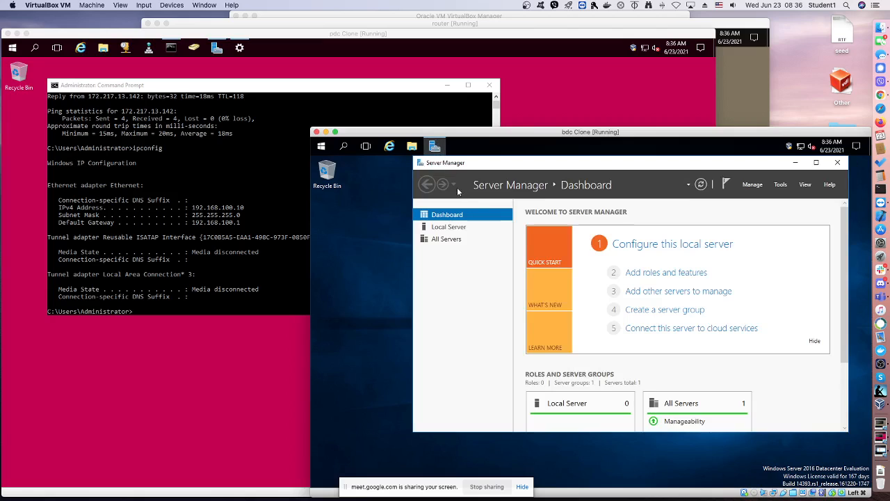
click(644, 274)
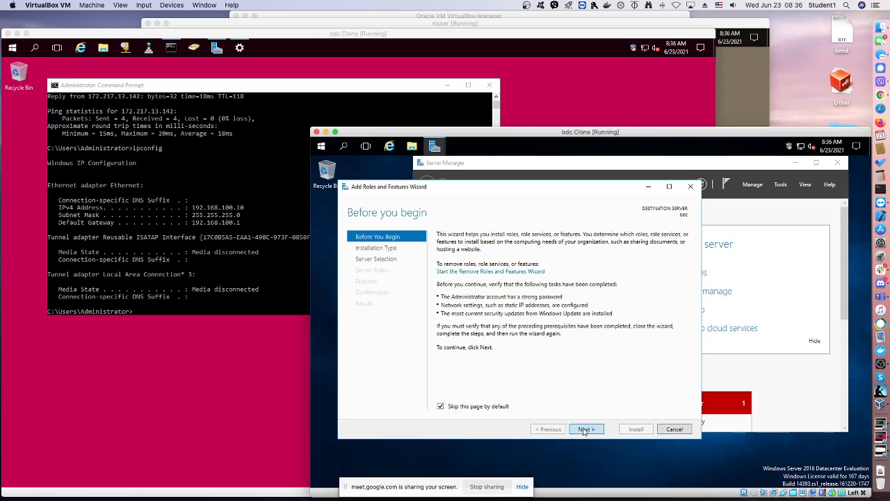
click(585, 430)
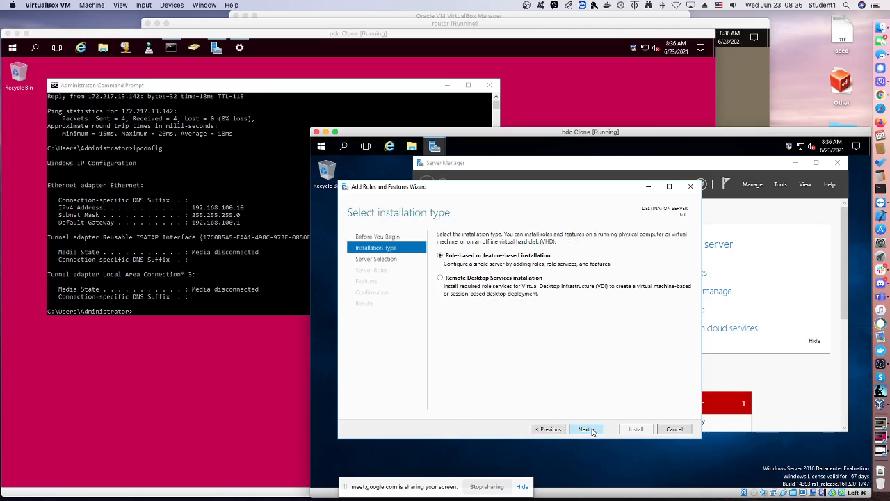
click(593, 431)
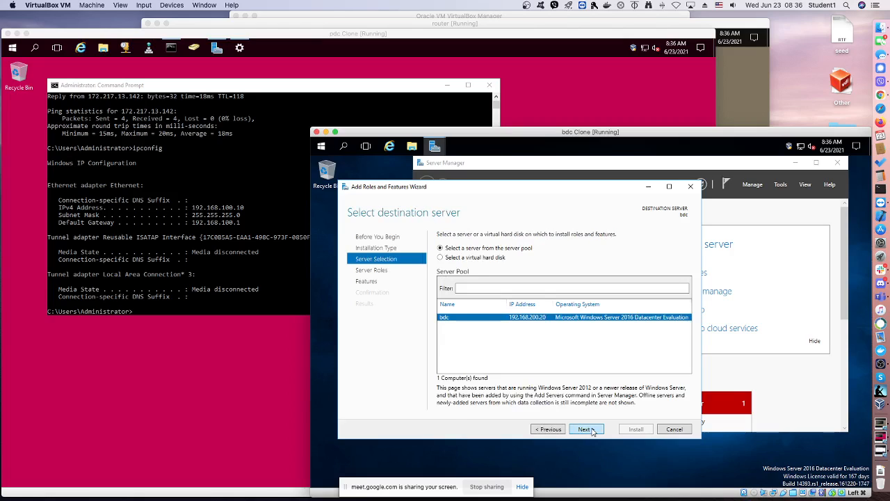
click(593, 432)
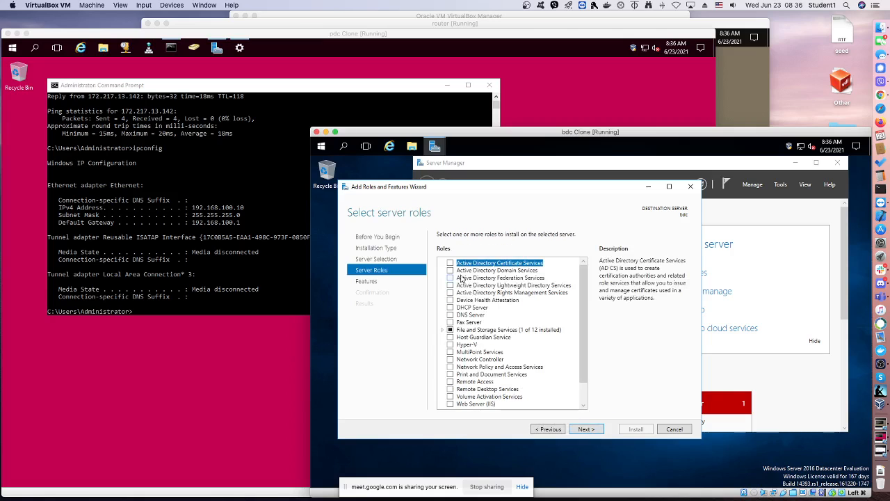
Select the Active Directory Domain Services role with its required features and management tools, and continue to the confirmation page
click(450, 271)
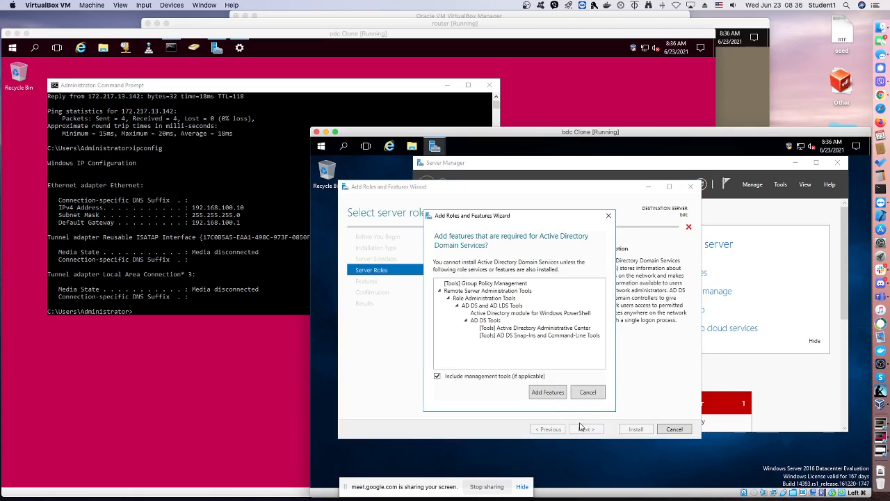
click(547, 394)
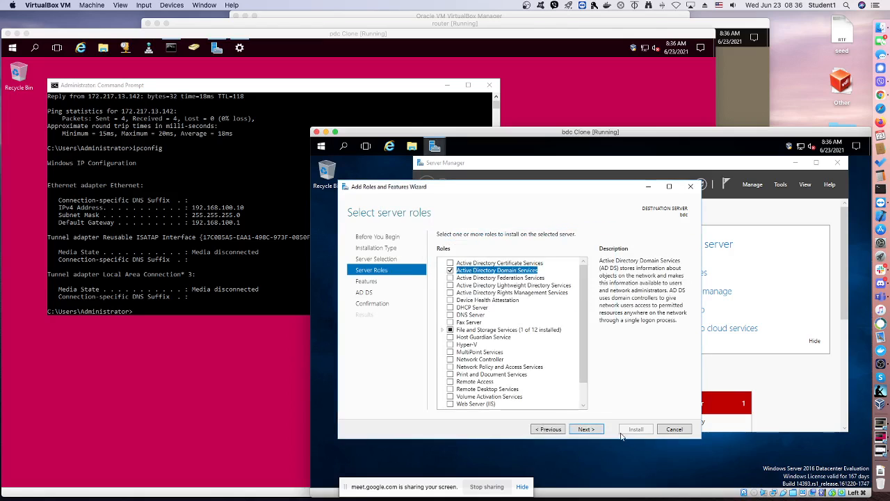
click(587, 429)
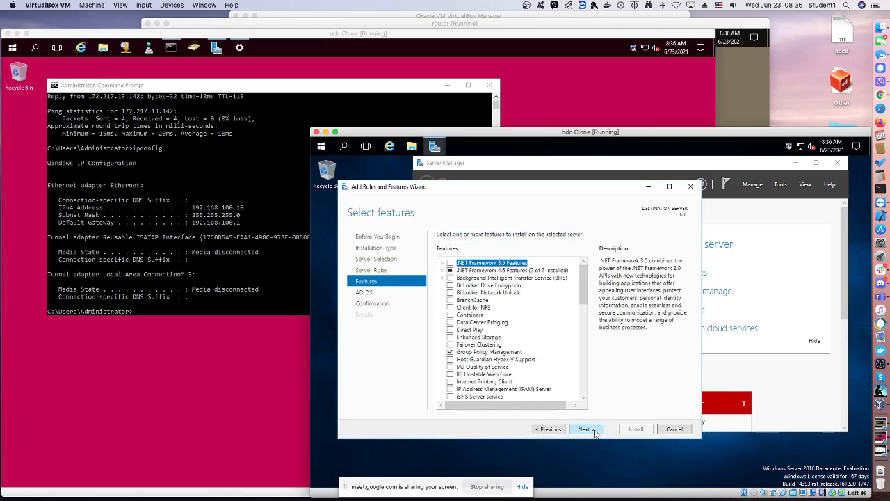
click(587, 429)
click(587, 429)
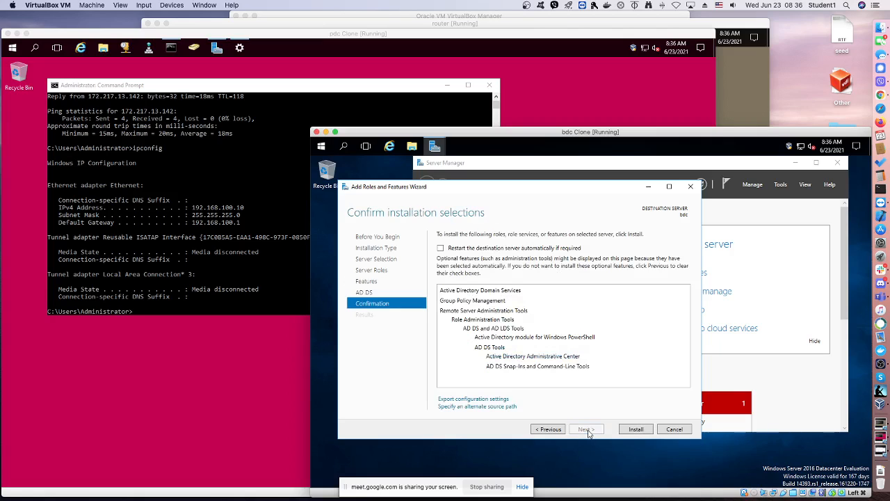
Allow the destination server to restart automatically if required and start the role installation
click(449, 248)
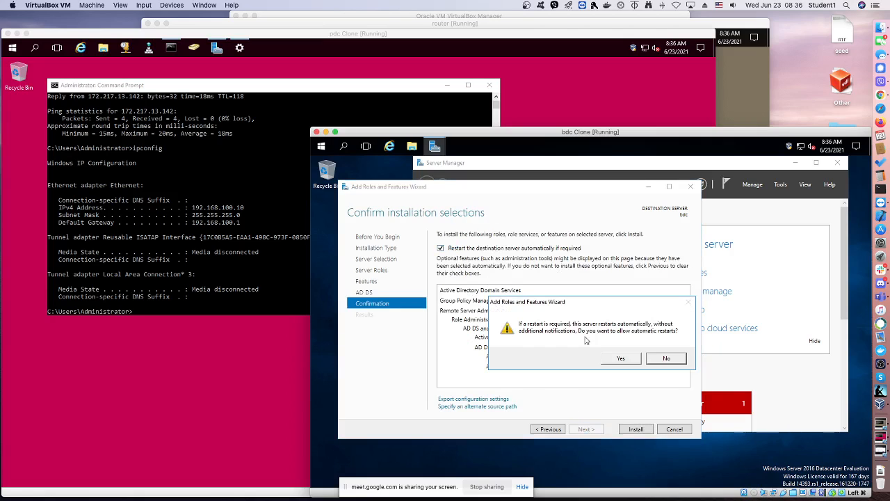
click(621, 359)
click(643, 427)
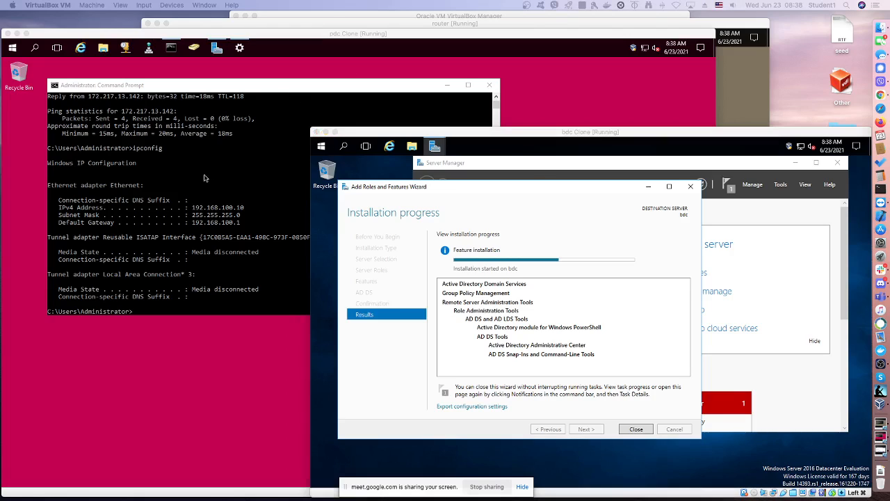
Switch to pdc and show the test.local forward lookup zone's records in DNS Manager
click(149, 61)
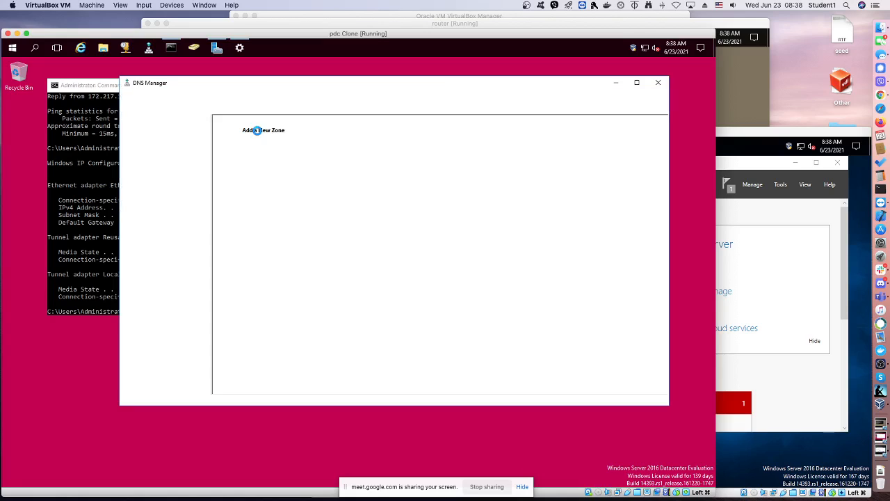
click(134, 144)
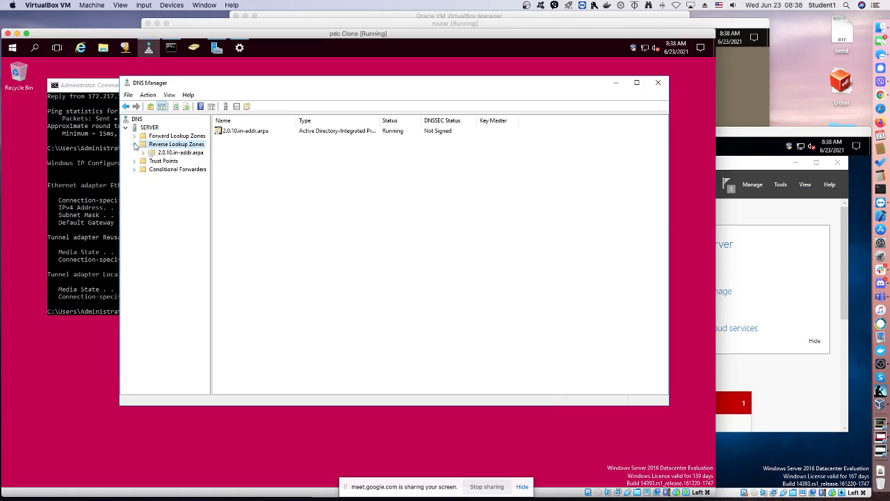
click(134, 136)
click(164, 136)
click(168, 152)
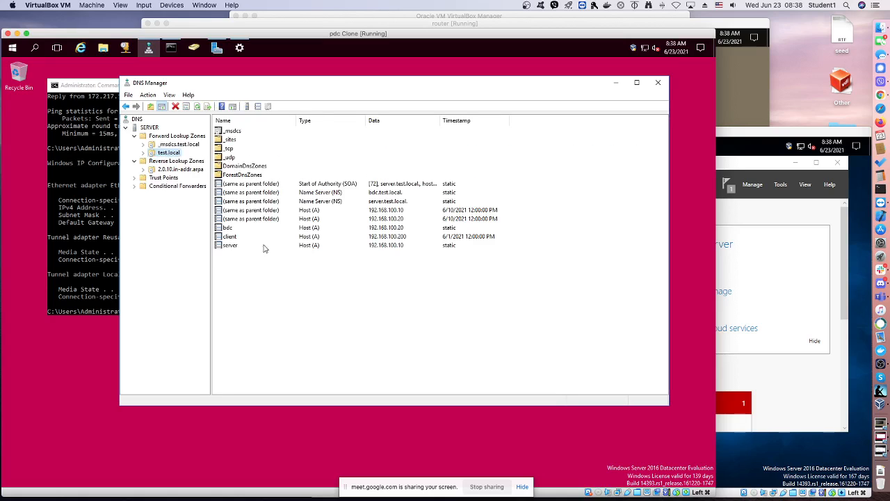
Delete the (same as parent folder) Host (A) record for 192.168.100.20 from the test.local zone
click(381, 220)
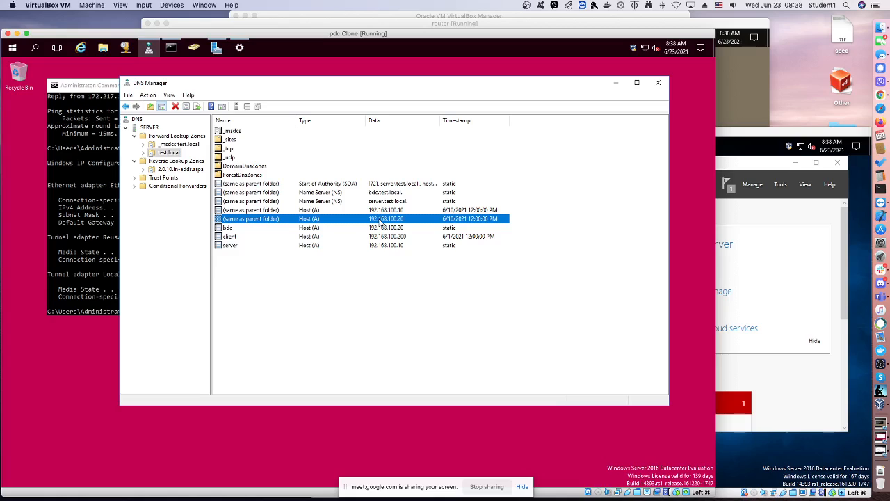
right_click(380, 220)
click(391, 228)
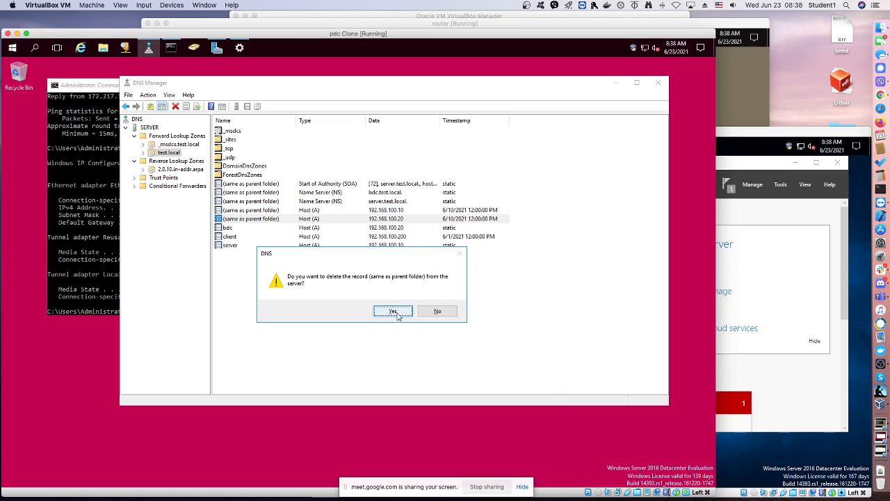
click(394, 312)
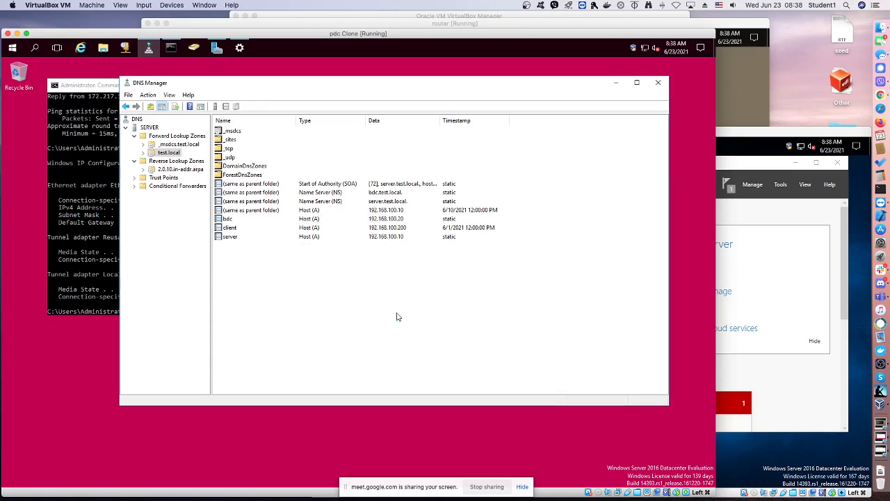
Delete the bdc Host (A) record from the test.local zone
right_click(381, 224)
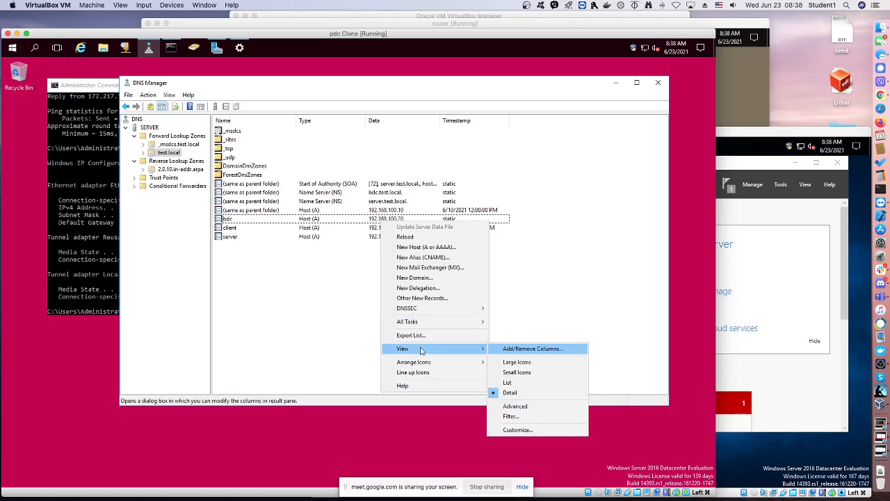
click(348, 303)
click(354, 221)
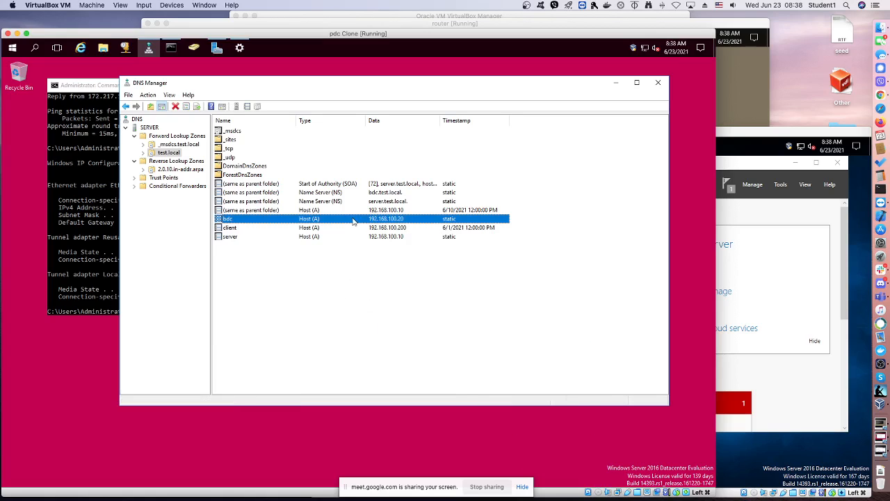
right_click(377, 221)
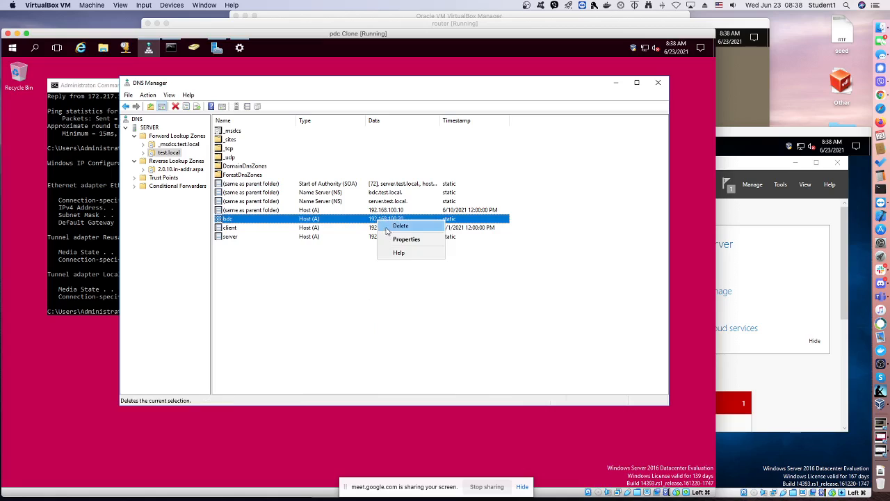
click(388, 228)
click(378, 311)
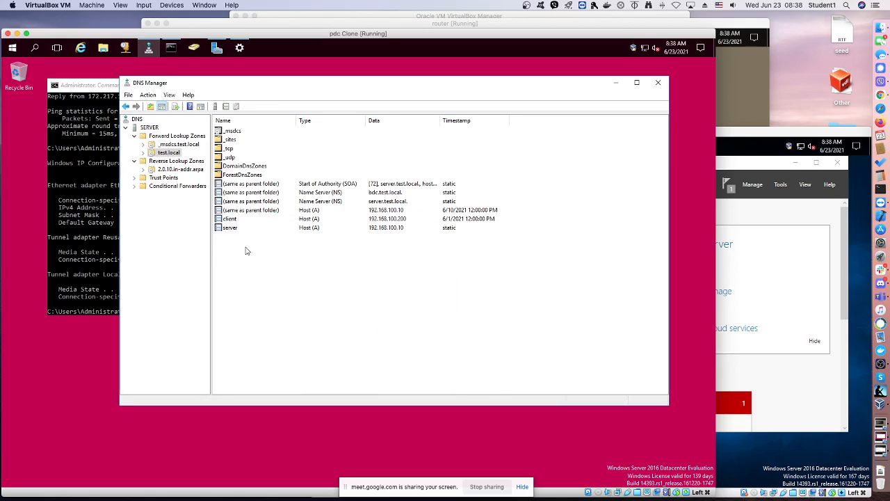
Check the 2.0.10.in-addr.arpa reverse lookup zone and the test.local zone for remaining bdc host records
click(178, 169)
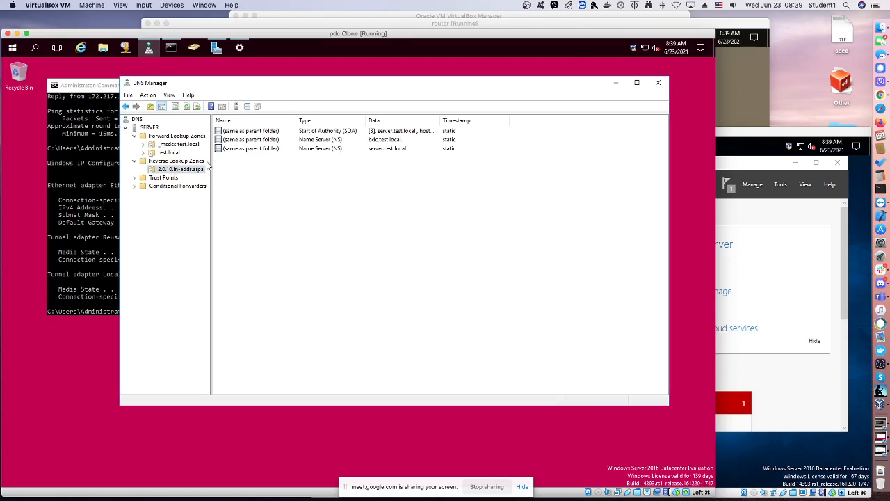
click(168, 153)
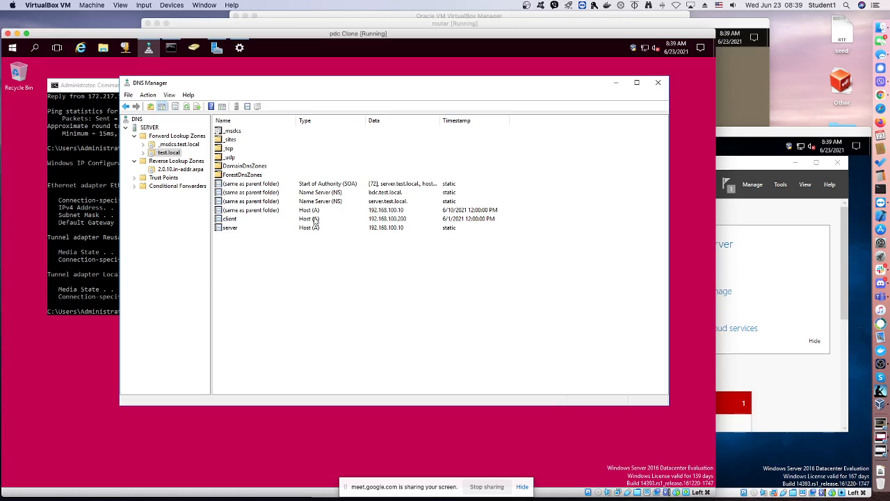
Switch back to bdc and start promoting the server to a domain controller from the installation results
click(734, 136)
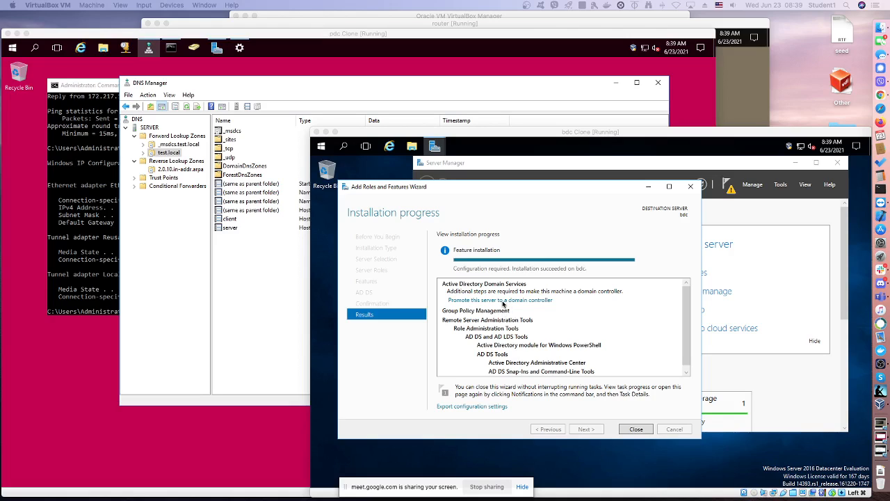
click(505, 303)
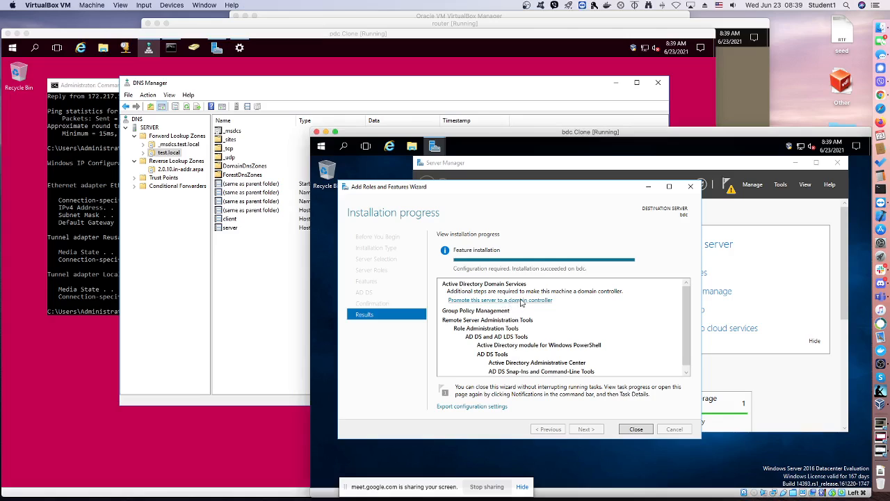
click(518, 303)
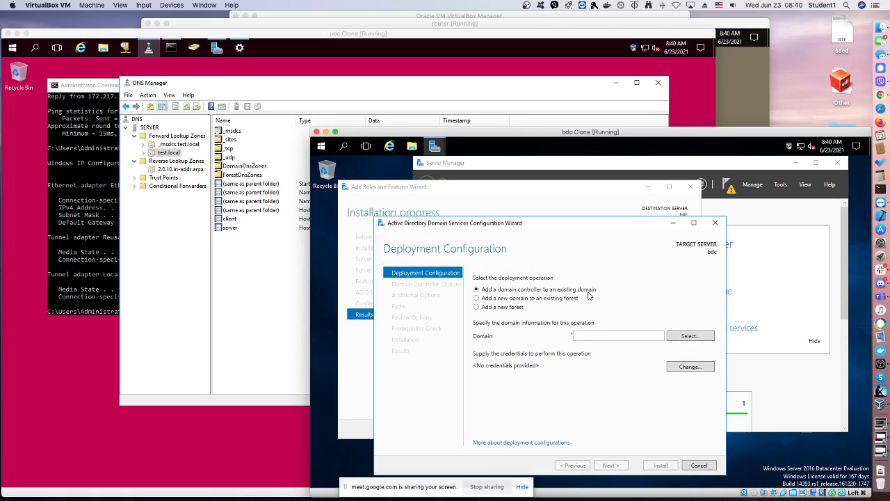
Specify test.local as the existing domain for the new domain controller and request the forest's domain selection
click(581, 336)
text(test.local)
click(692, 341)
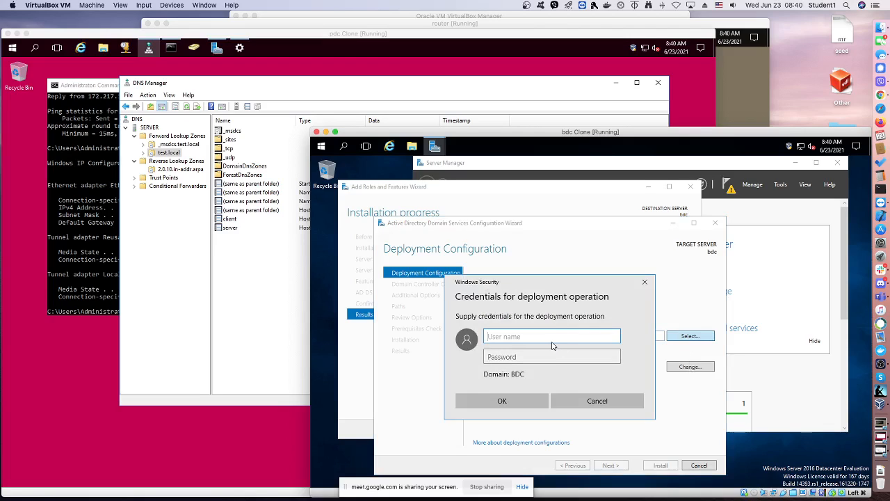
Supply the test\administrator user name and the account password as credentials for the deployment operation
text(test\administrator)
click(535, 359)
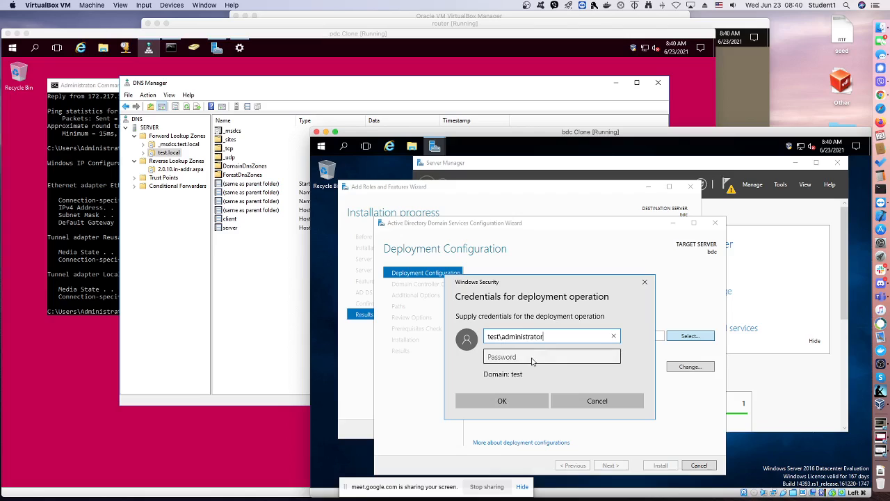
text(***)
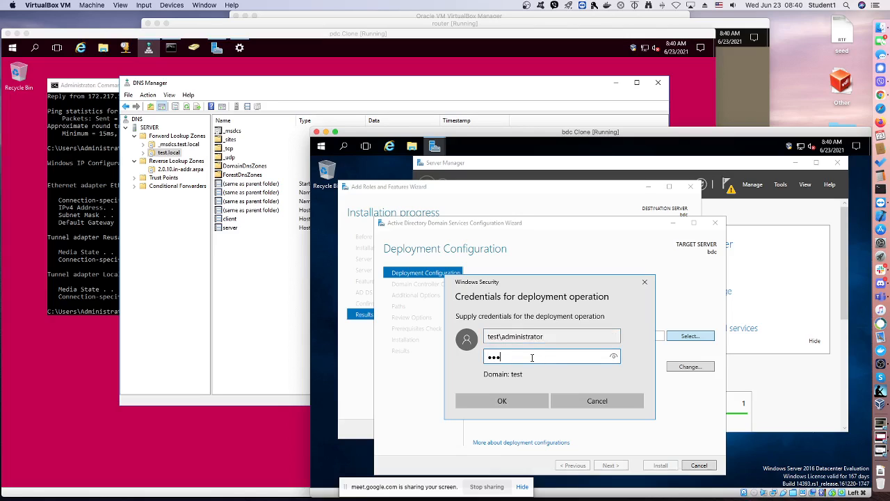
text(*****)
click(523, 395)
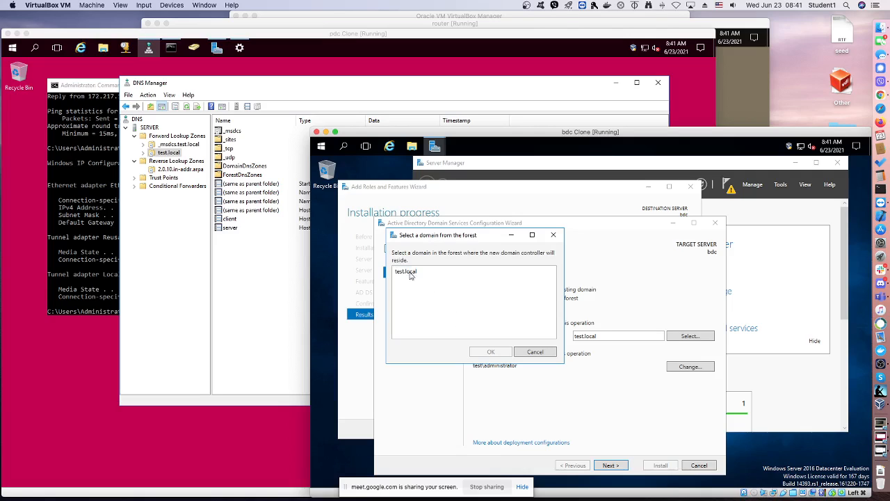
Select test.local as the forest domain where the domain controller will reside and proceed to the domain controller options
click(411, 273)
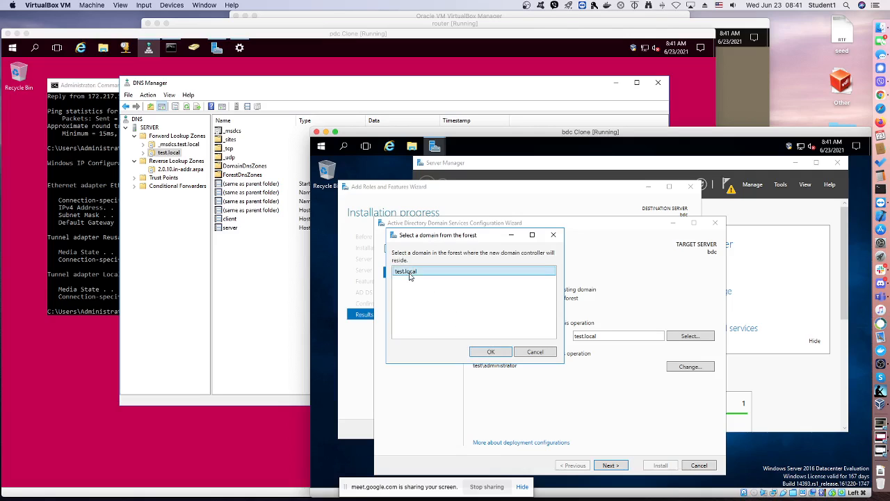
click(487, 352)
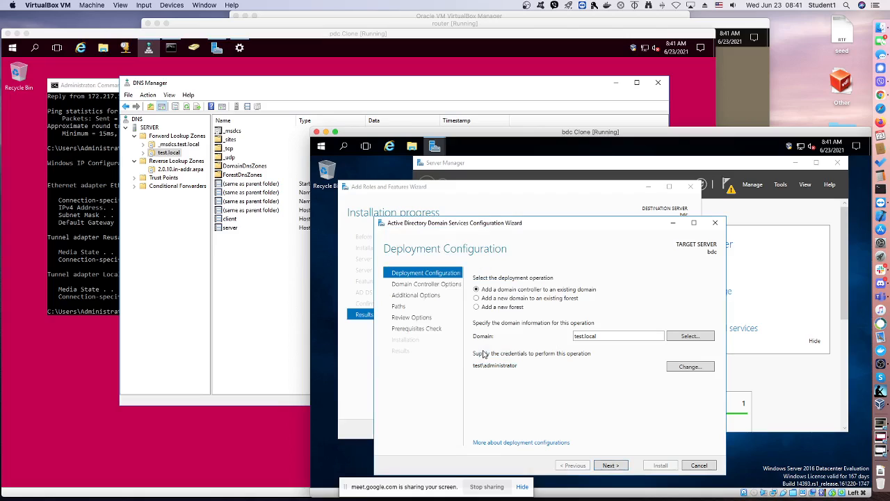
click(611, 467)
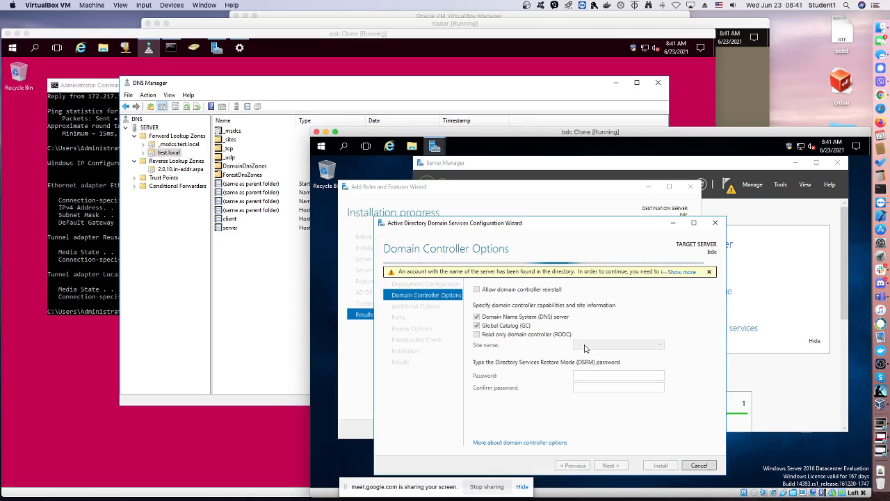
Read the full existing-account warning, allow domain controller reinstall and choose Default-First-Site-Name as the site
click(678, 273)
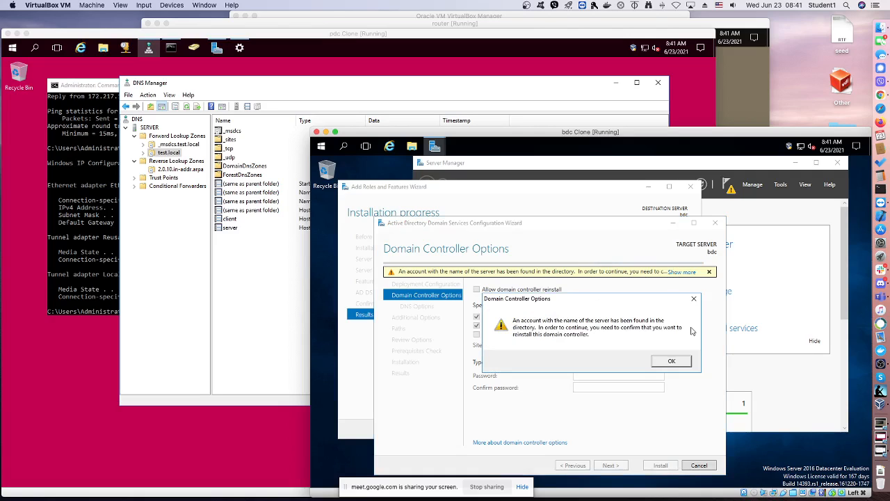
click(672, 362)
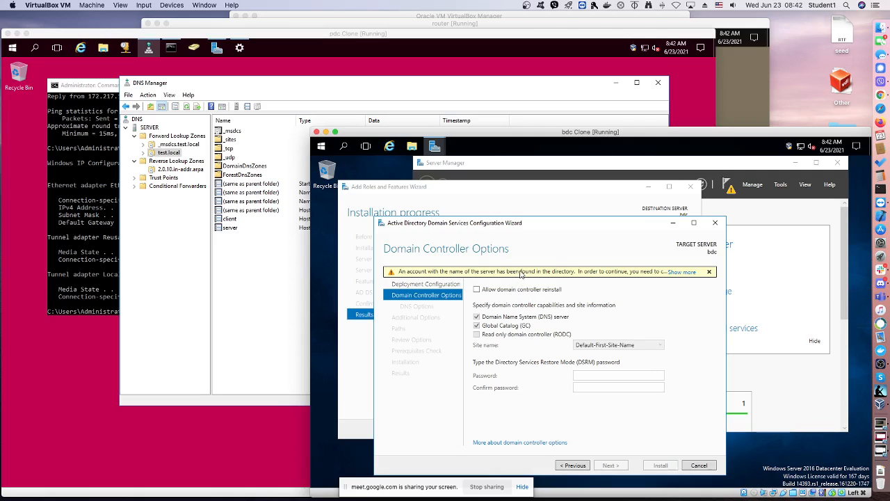
click(477, 290)
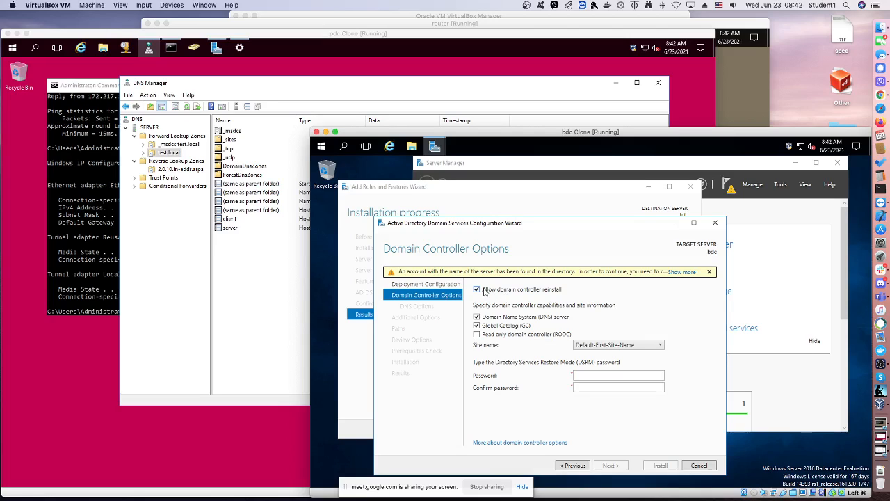
click(595, 345)
click(593, 350)
Enter and confirm the Directory Services Restore Mode password, and continue without updating the DNS delegation
click(606, 374)
key(Tab)
text(••••••••)
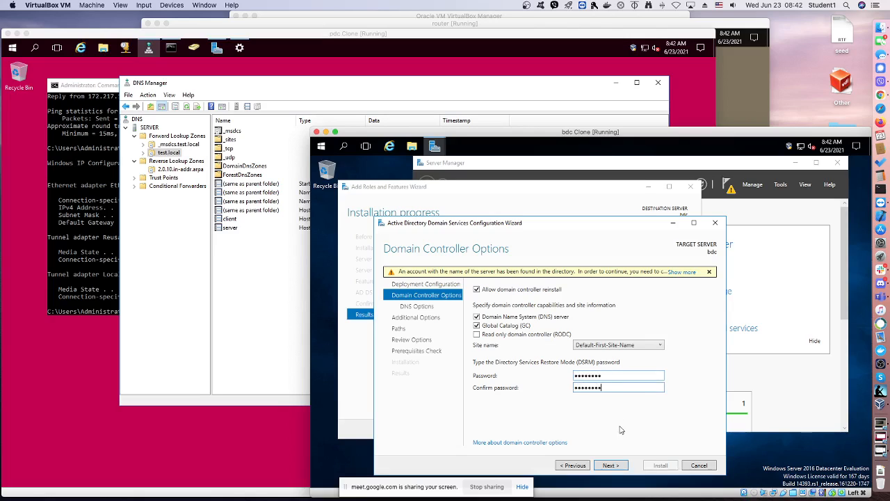
click(623, 464)
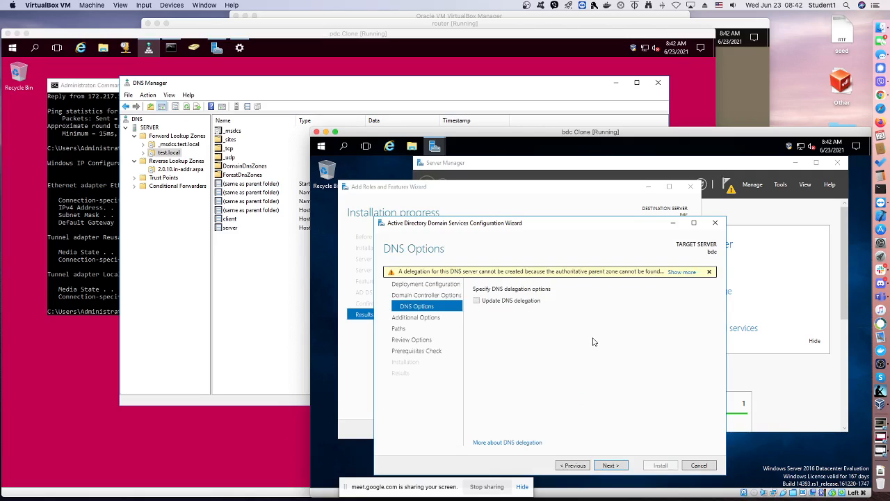
click(616, 465)
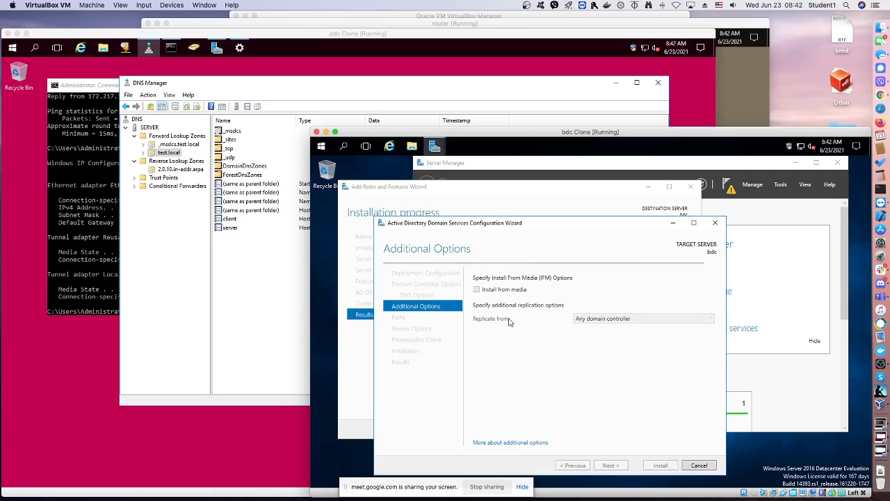
Set replication to come from server.test.local and accept the default NTDS database, log and SYSVOL folders
click(591, 322)
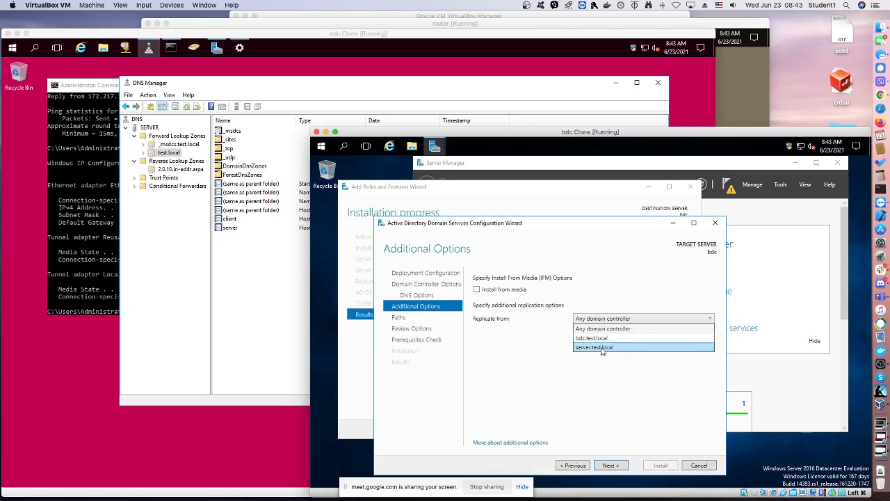
click(603, 348)
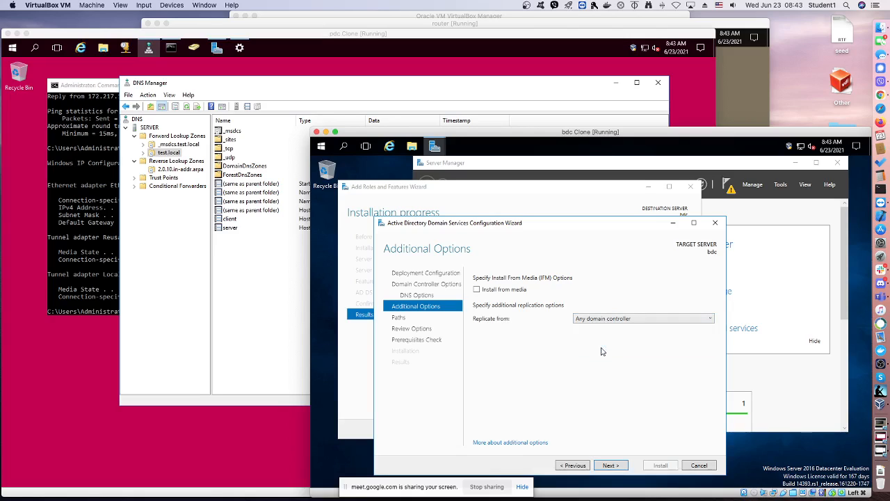
click(611, 466)
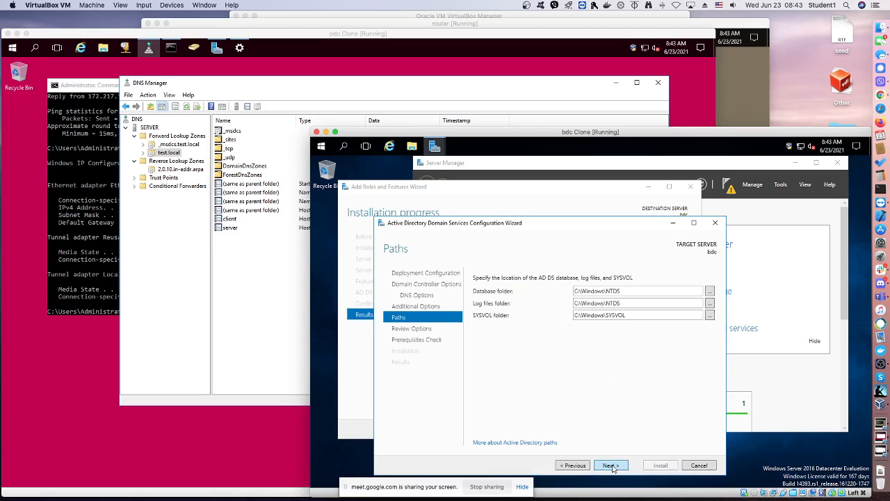
click(612, 465)
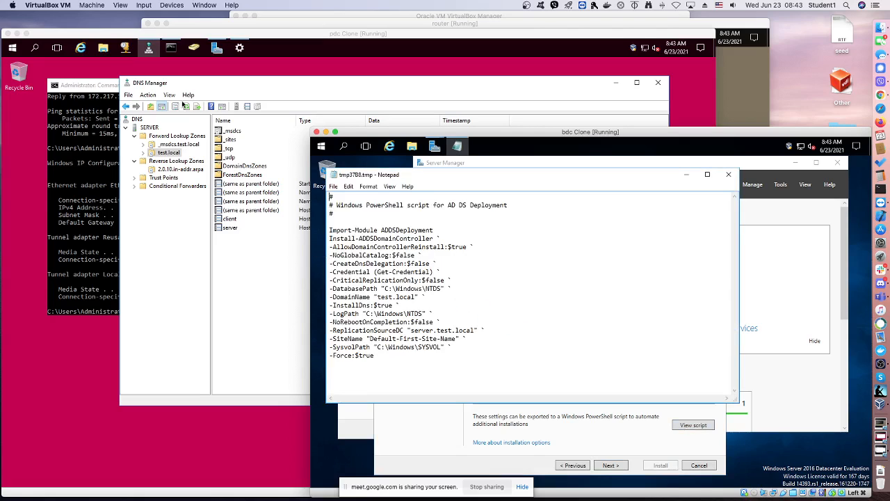
Switch to pdc and look up the addc-script file on Local Disk (C:) and among the recent files
click(109, 57)
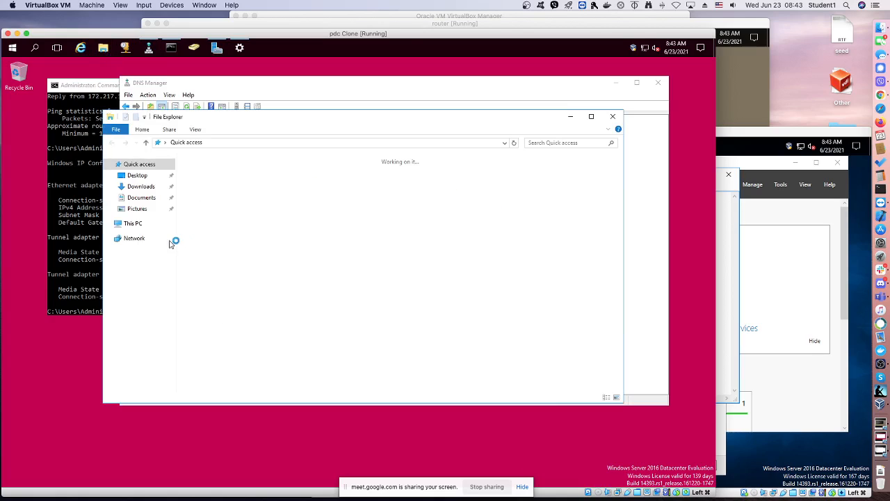
click(127, 224)
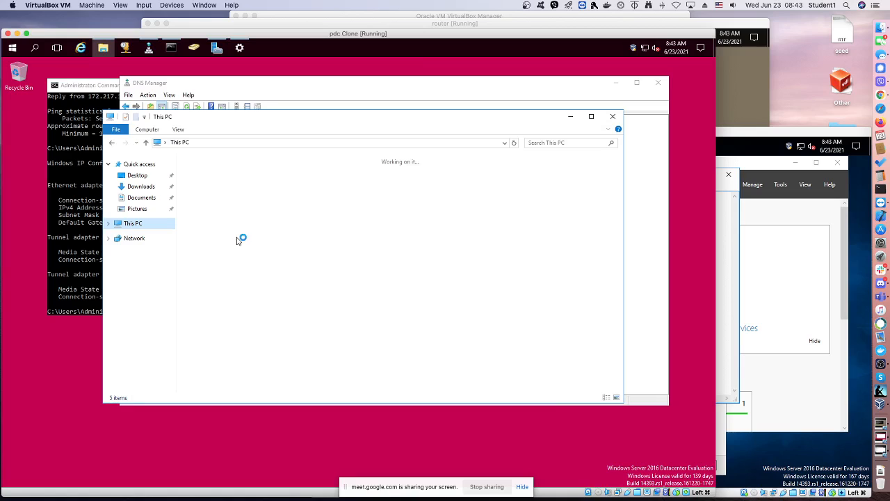
click(234, 246)
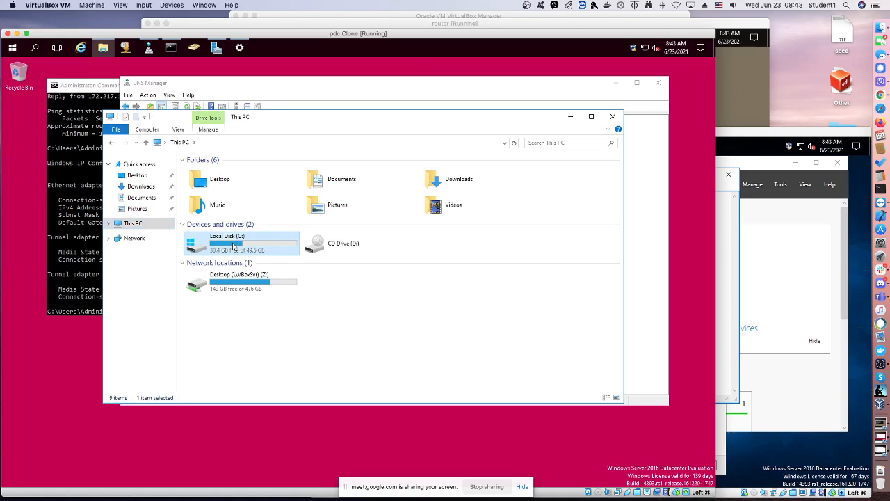
double_click(234, 245)
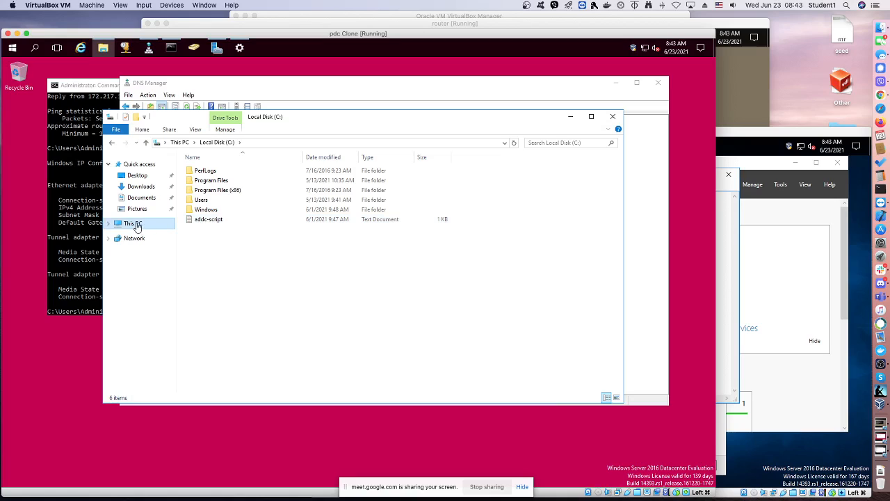
click(141, 166)
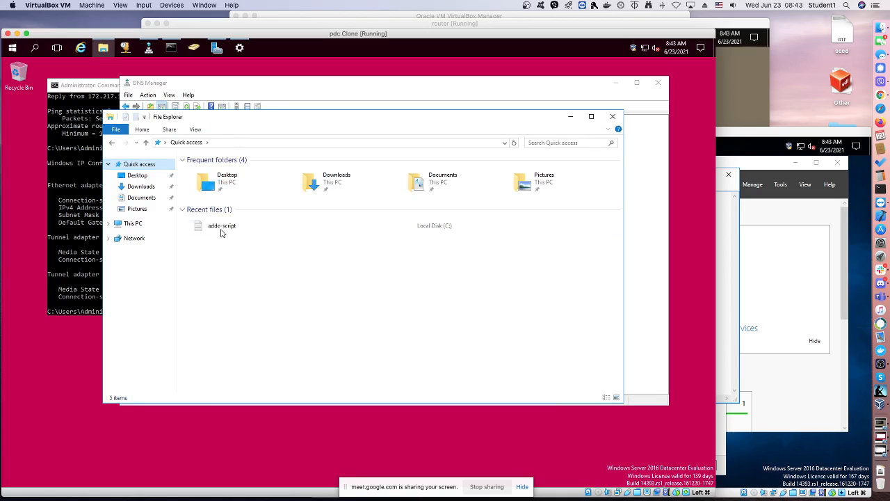
double_click(221, 226)
right_click(222, 226)
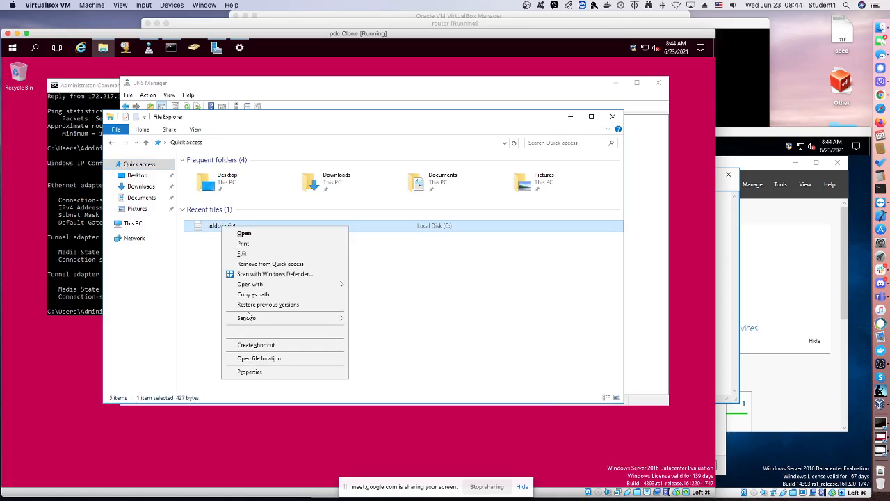
click(252, 265)
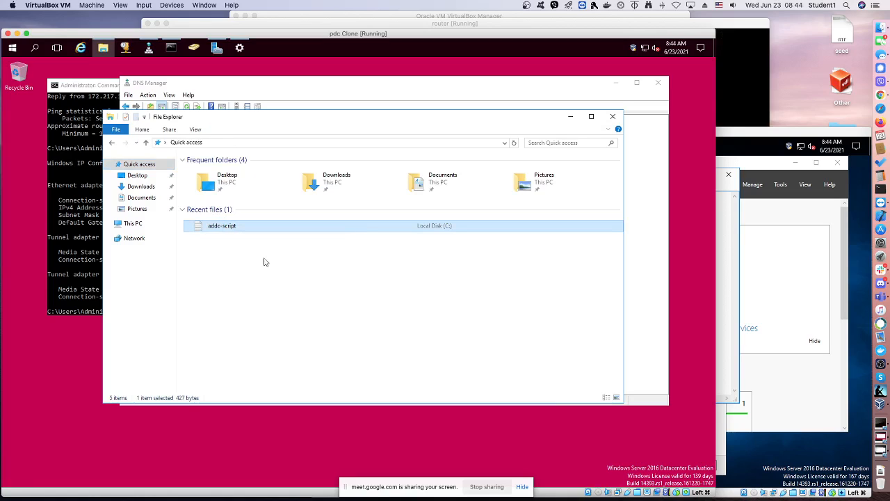
click(571, 118)
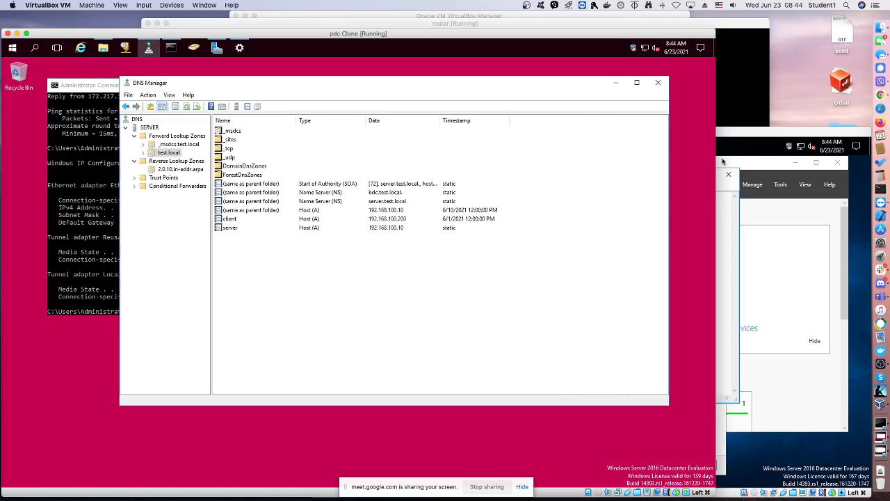
Switch back to bdc and choose Local Disk (C:) as the save location for the AD DS deployment script
click(734, 193)
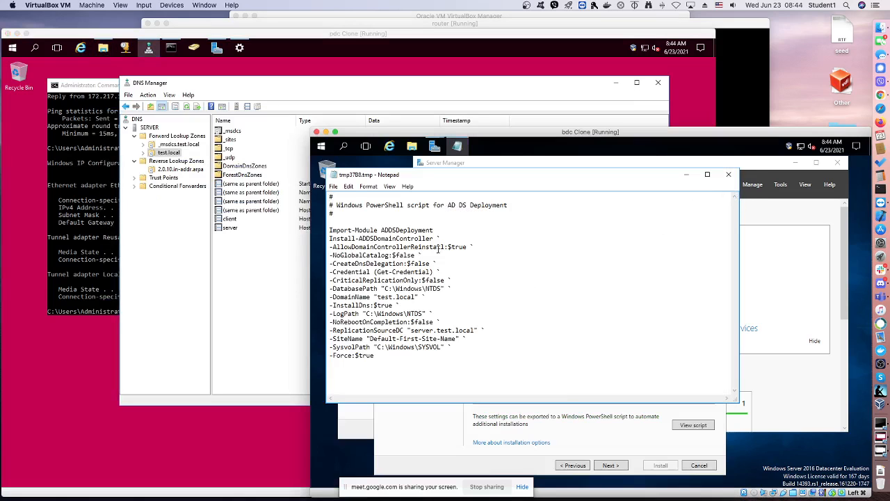
click(334, 186)
click(353, 228)
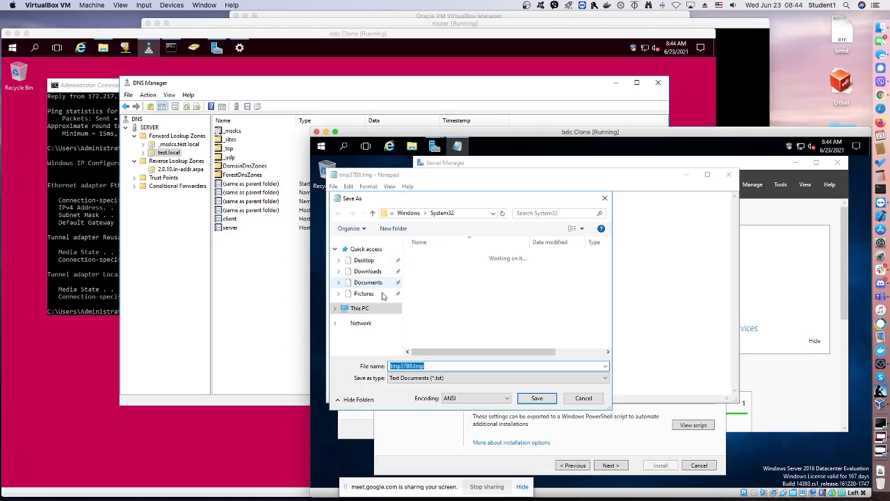
click(365, 309)
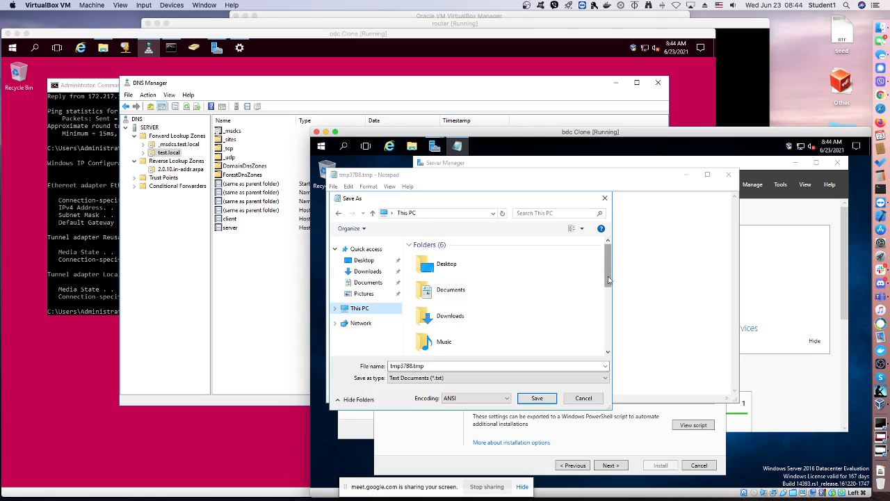
drag(609, 279, 607, 324)
click(470, 312)
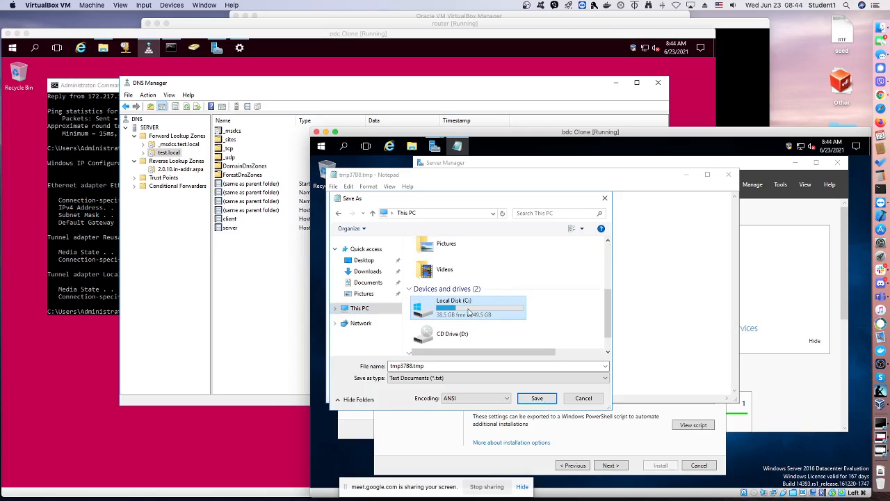
double_click(469, 311)
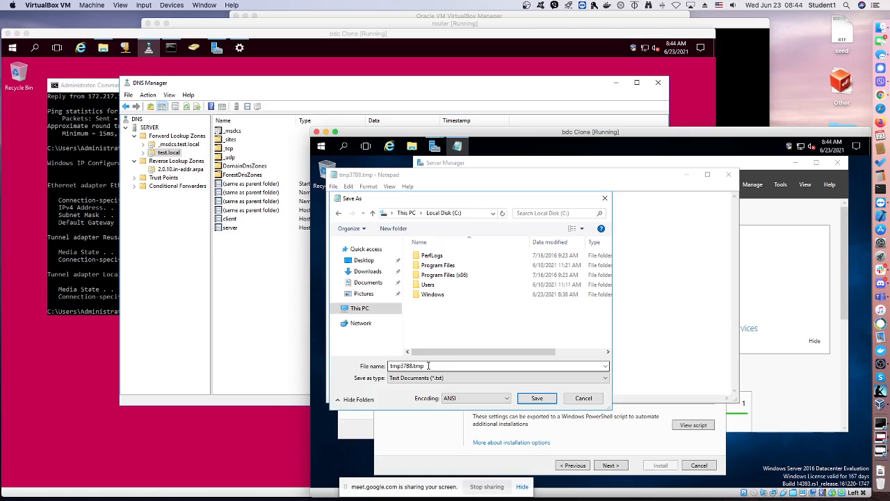
Save the PowerShell deployment script as a text document named bdc-script
drag(429, 365, 391, 366)
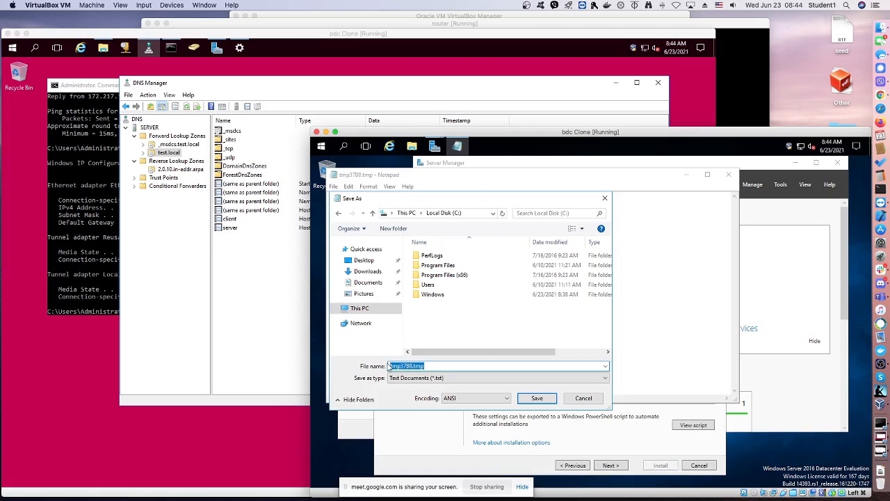
text(bdc-script)
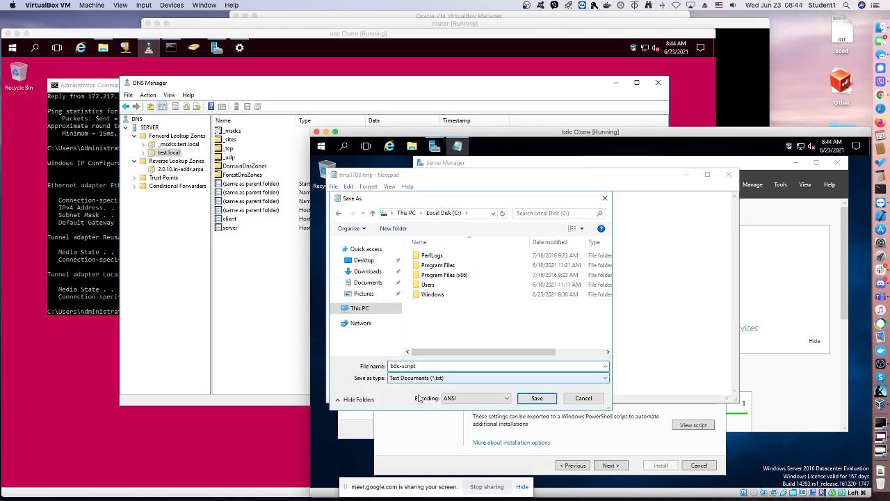
click(535, 399)
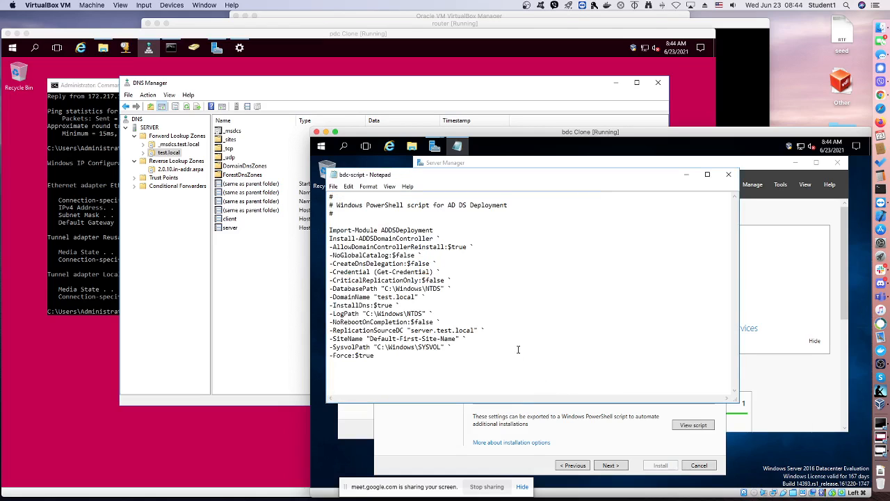
Close the script and run the prerequisites check for the domain controller promotion
click(728, 173)
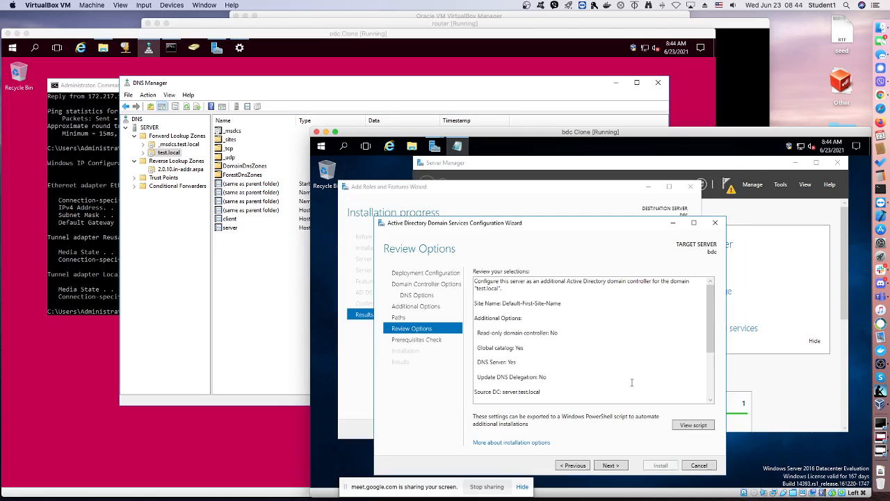
click(622, 465)
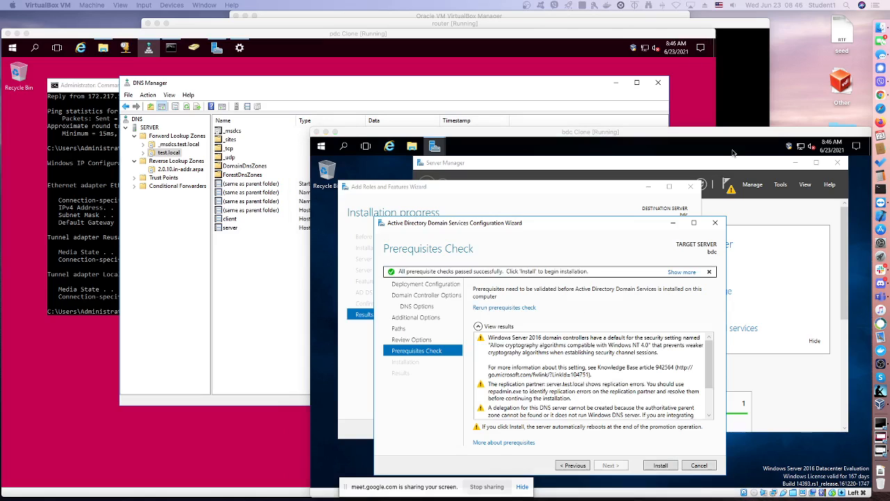
Start the domain controller installation on bdc, then sign in after the reboot with the TEST\Administrator account password
click(665, 469)
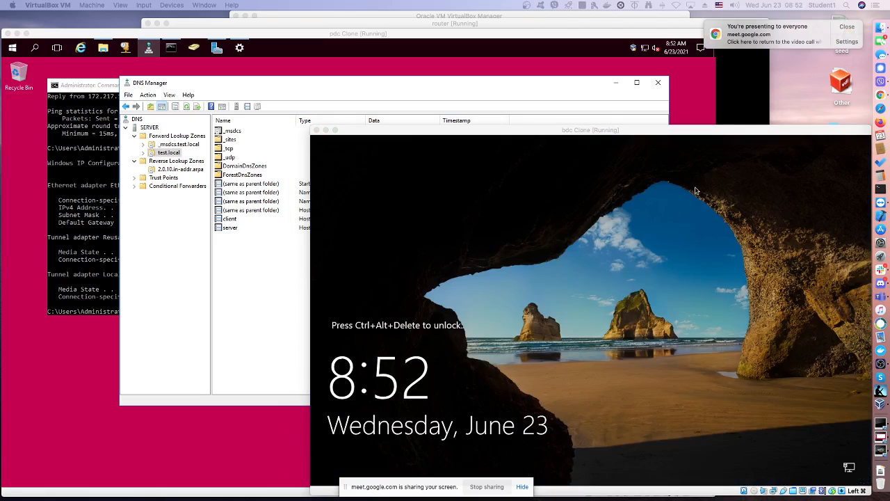
click(379, 134)
click(143, 5)
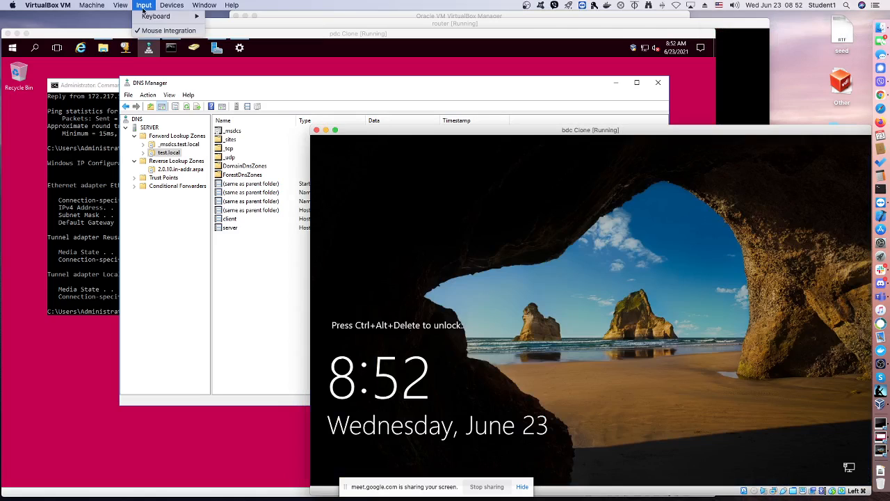
mouse_move(155, 16)
click(227, 42)
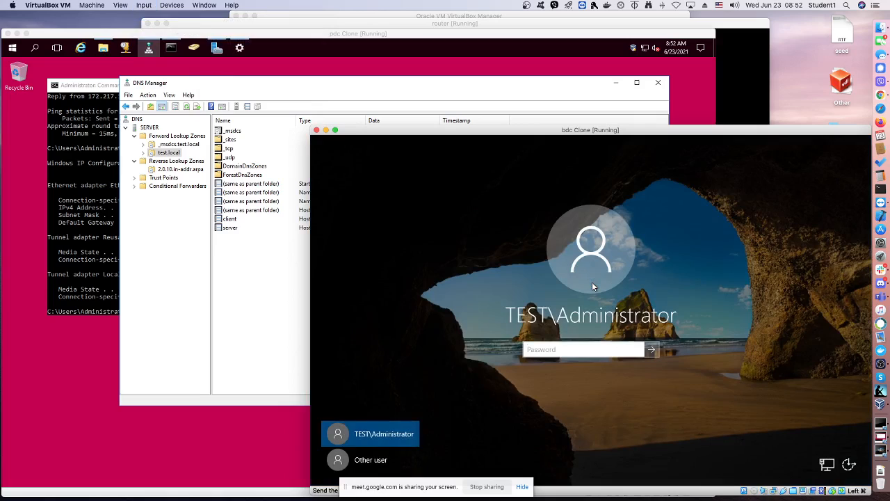
text(********)
key(Return)
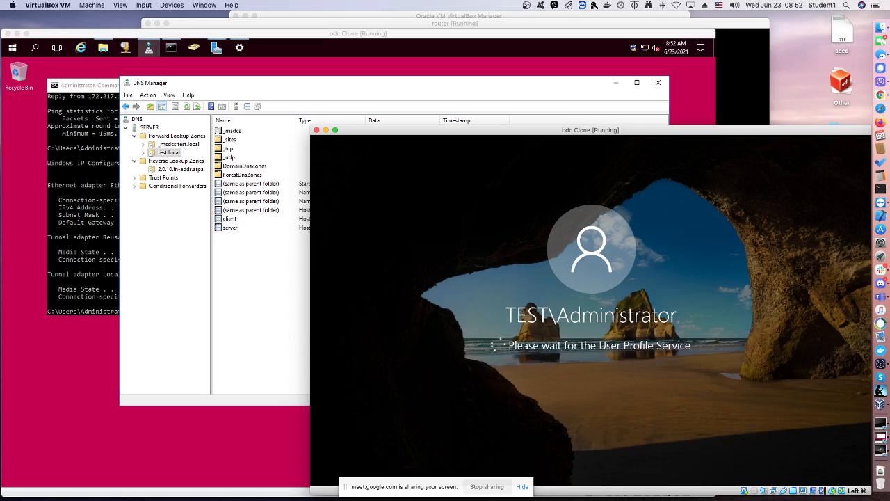
Switch to the Command Prompt on pdc, clear it, and force replication with repadmin /syncall /AdeP
click(108, 84)
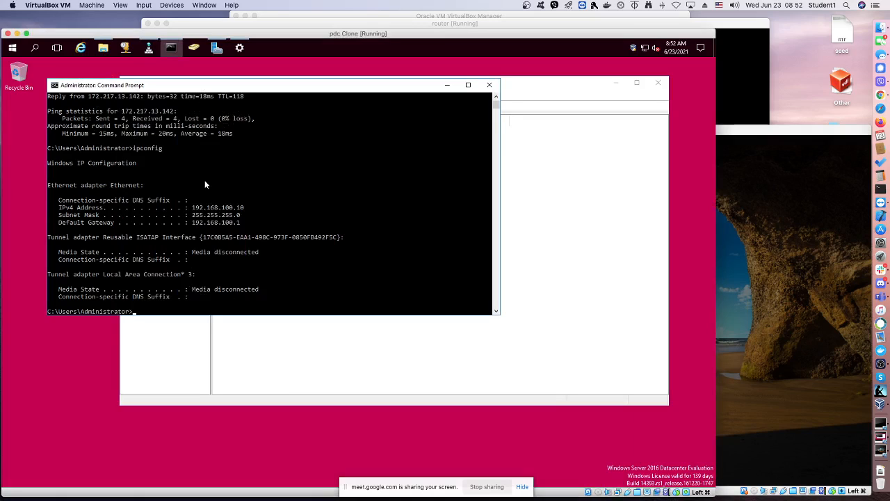
text(cls)
key(Return)
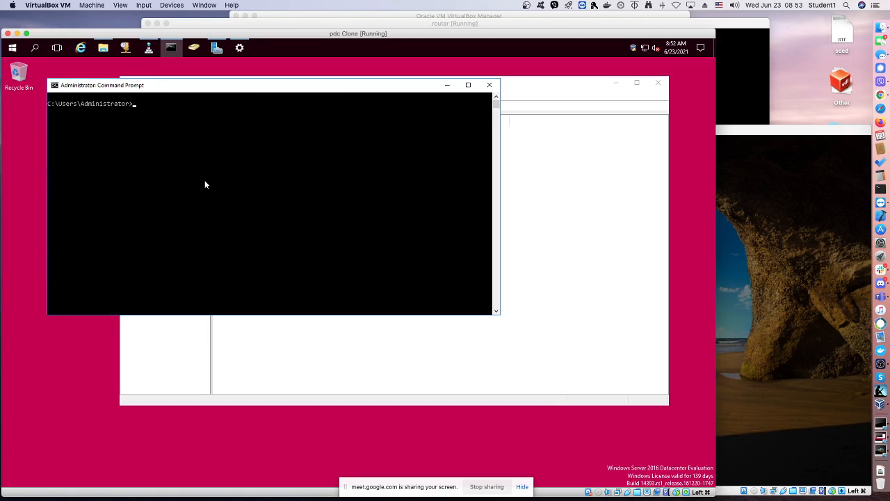
text(repadmin /syncall /AdeP)
key(Return)
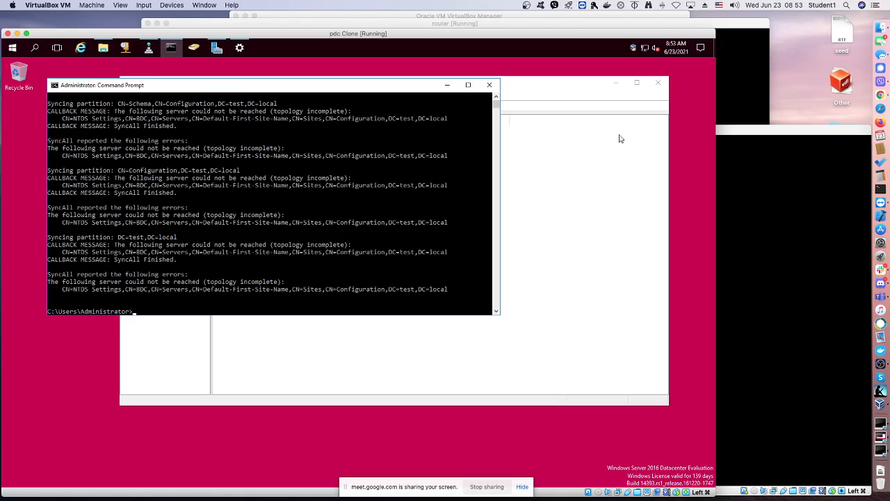
Open the DHCP console on pdc, enlarge it, and display the Scope Options of the 192.168.100.0 IPv4 scope
click(724, 130)
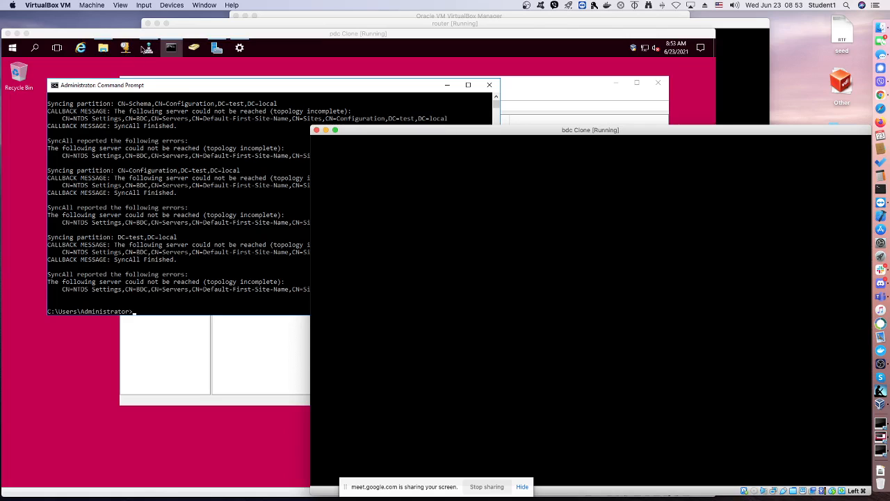
click(129, 54)
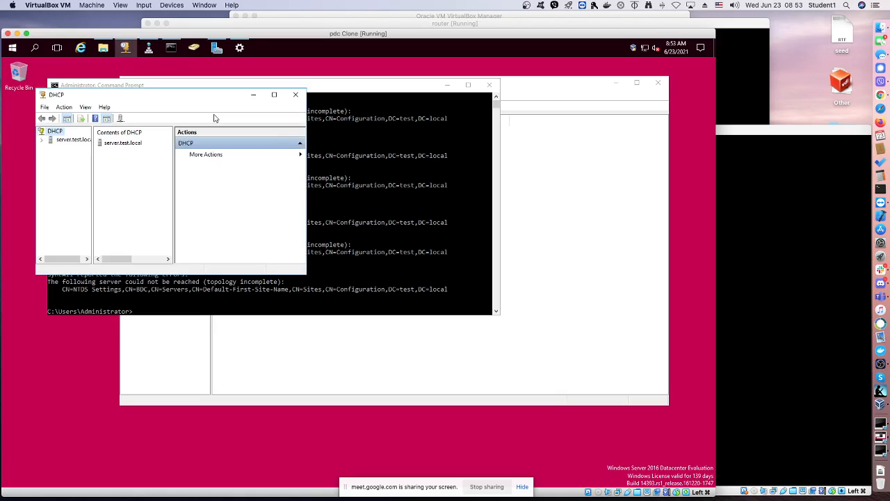
drag(175, 97, 177, 76)
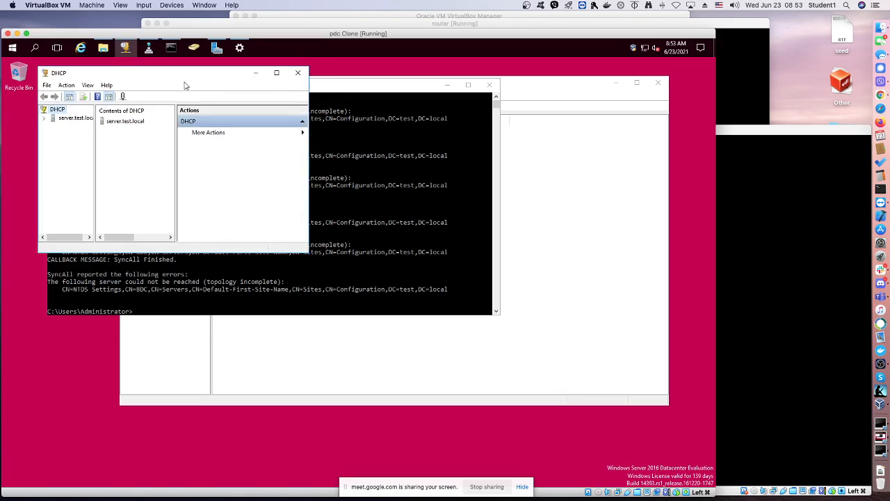
drag(307, 252, 453, 409)
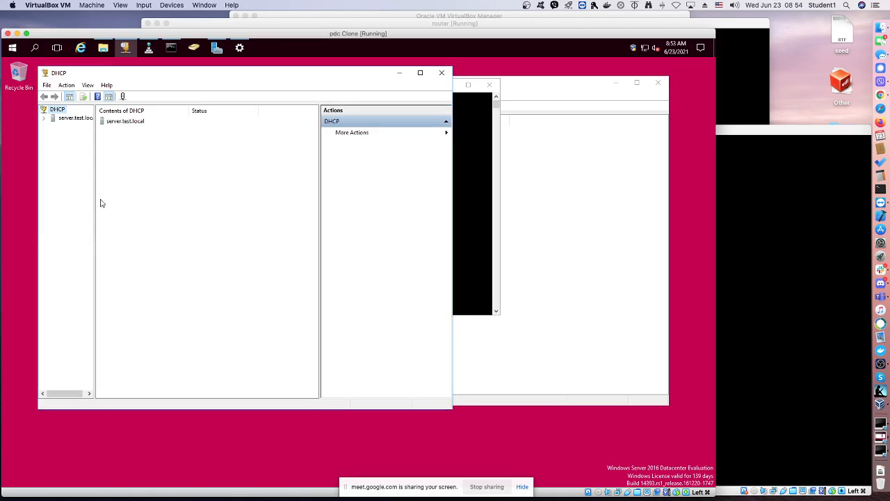
drag(93, 202, 125, 201)
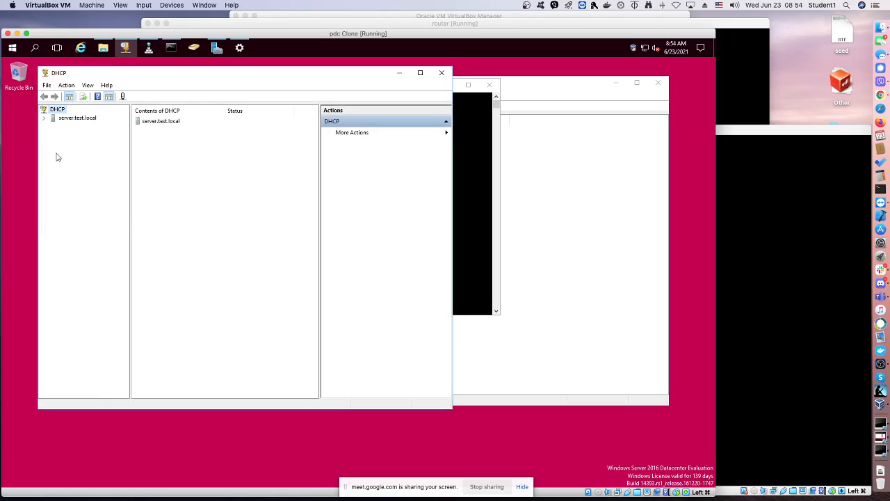
click(44, 118)
click(52, 126)
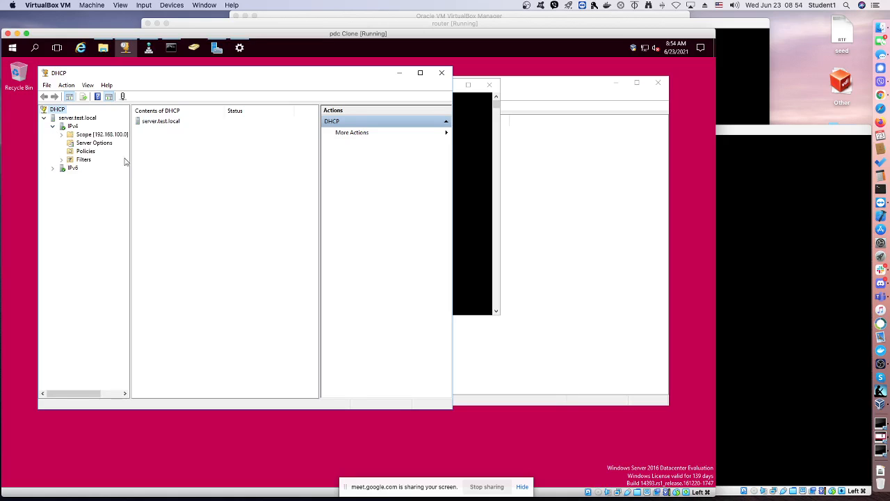
drag(130, 160, 146, 162)
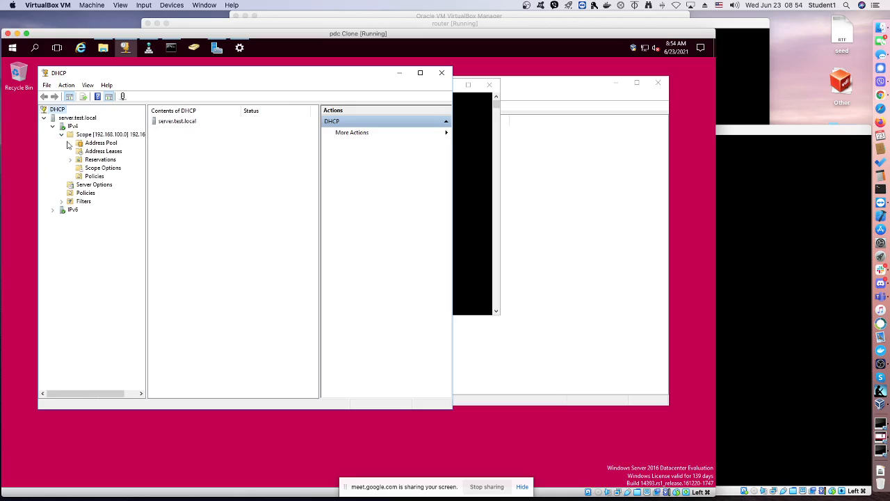
click(97, 169)
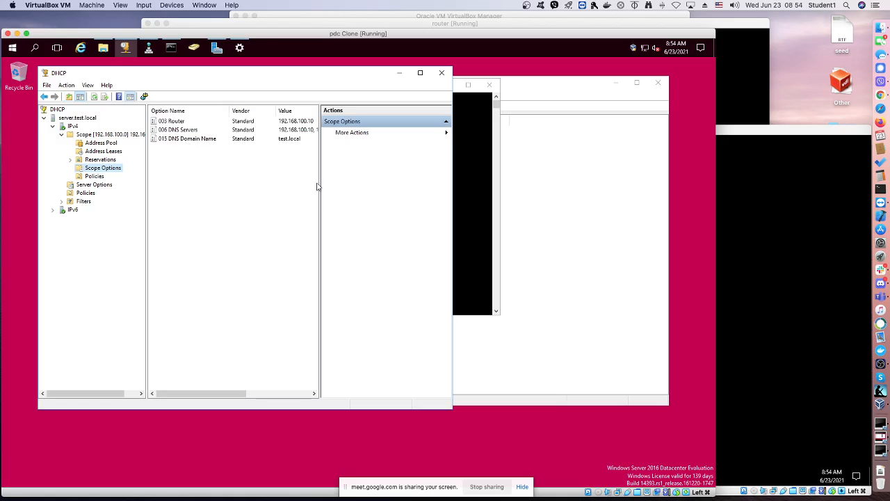
drag(320, 183, 348, 185)
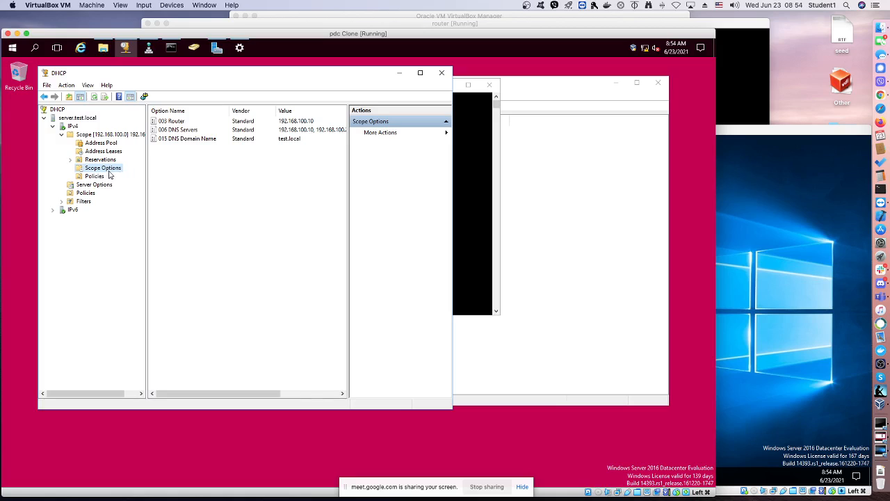
Set the 003 Router scope option to 192.168.100.1 and apply the change
double_click(175, 123)
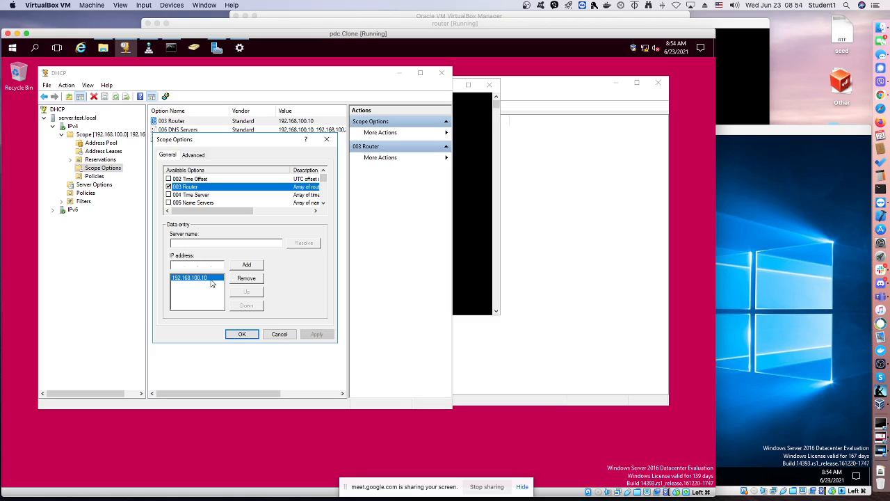
click(238, 278)
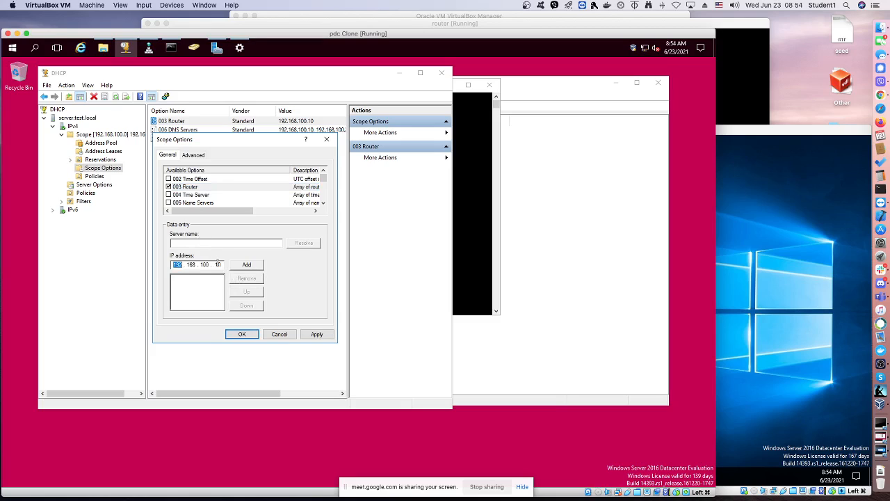
click(218, 264)
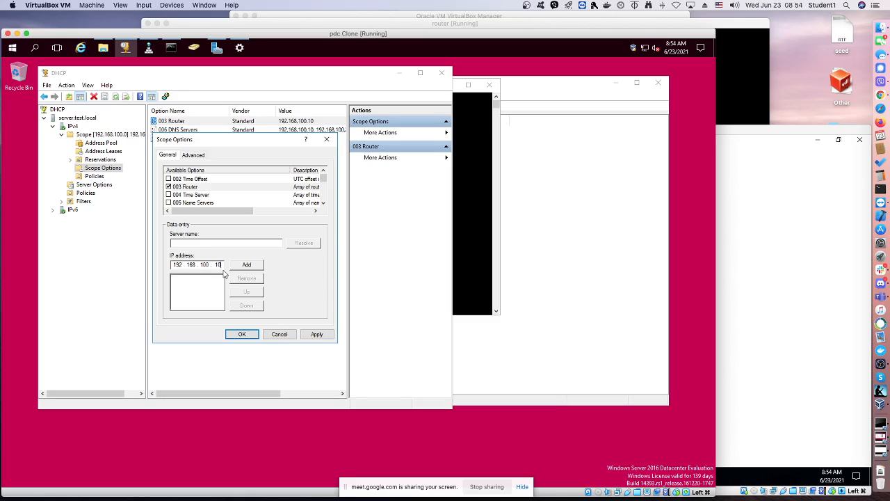
key(BackSpace)
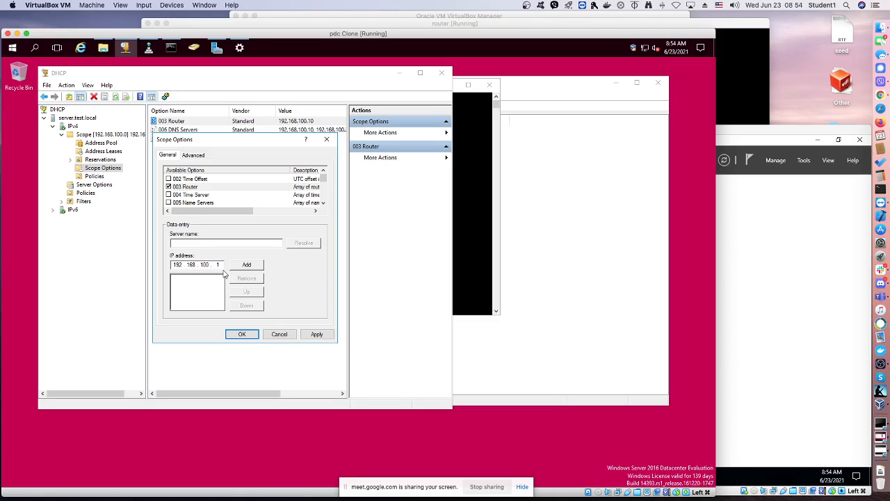
click(239, 266)
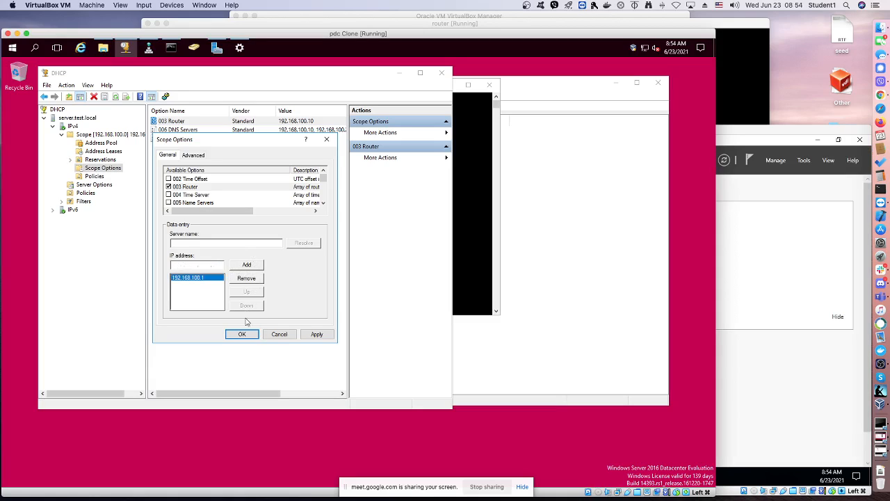
click(317, 334)
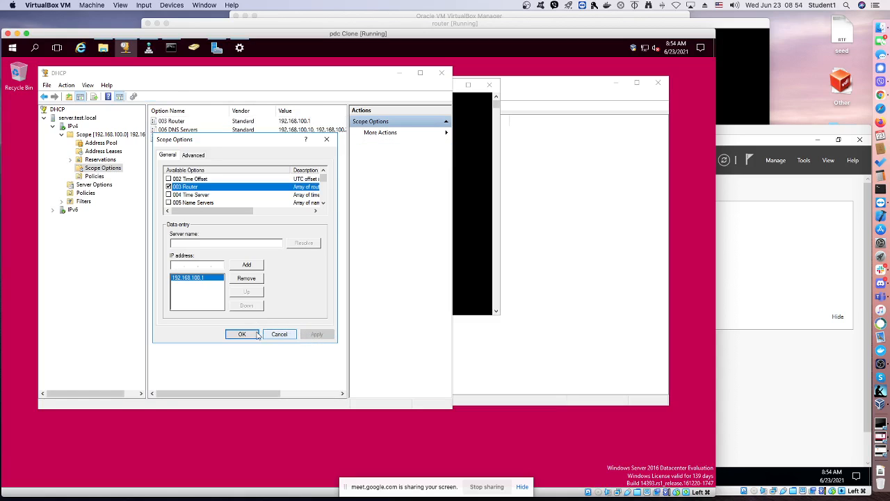
click(244, 335)
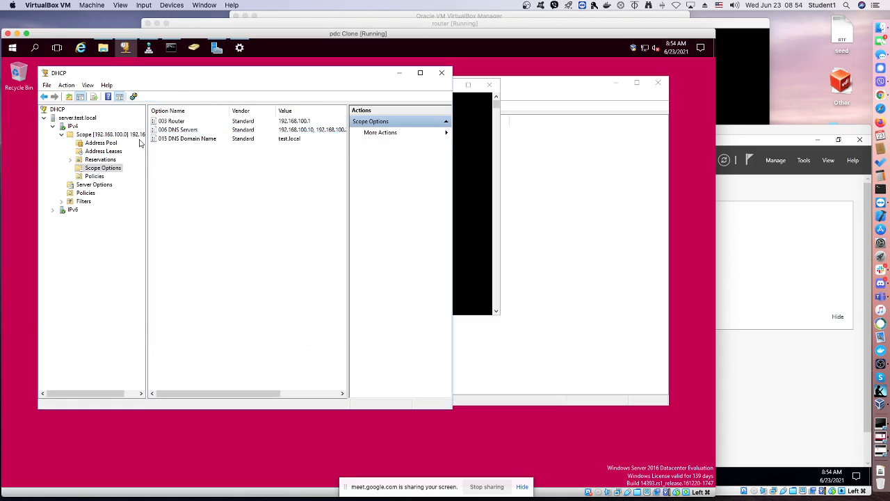
Remove 192.168.100.20 from the address list of the 006 DNS Servers scope option
double_click(171, 132)
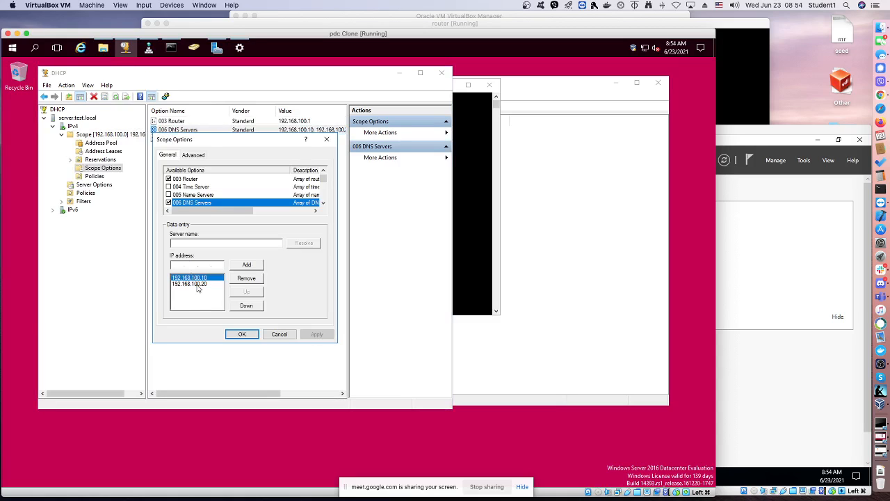
click(199, 284)
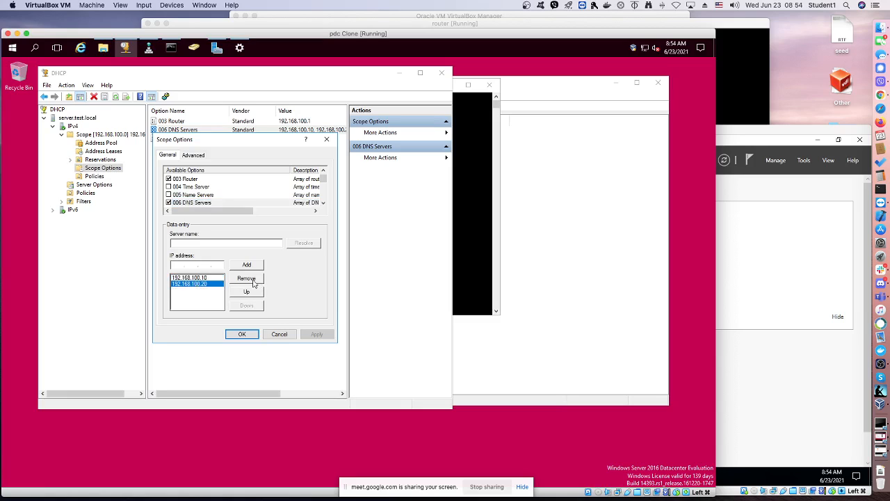
click(246, 278)
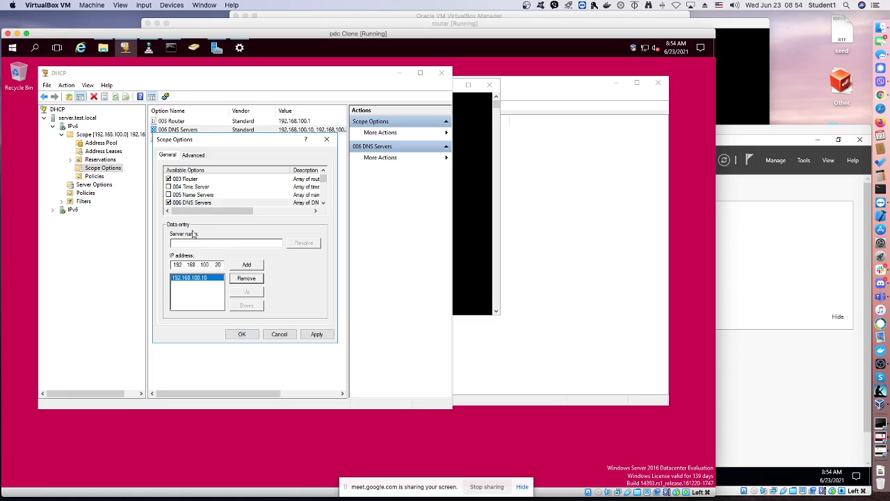
Reload the test.local forward lookup zone in DNS Manager and refresh its records
click(150, 49)
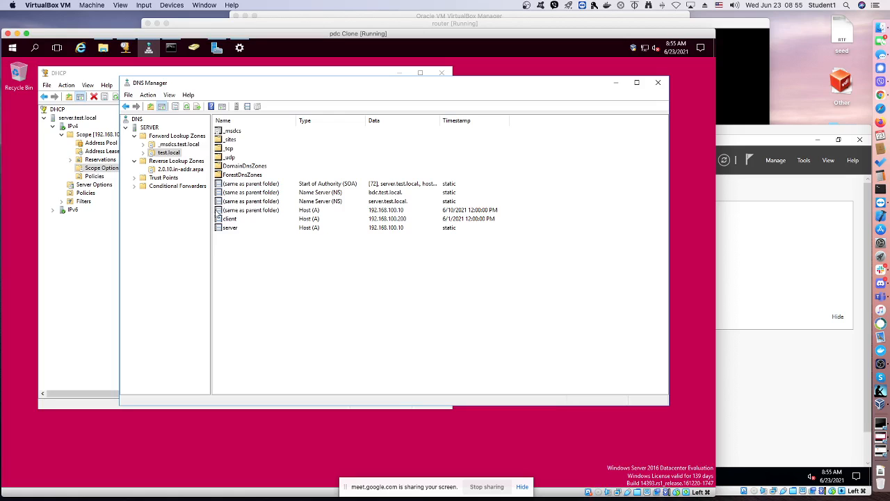
right_click(257, 265)
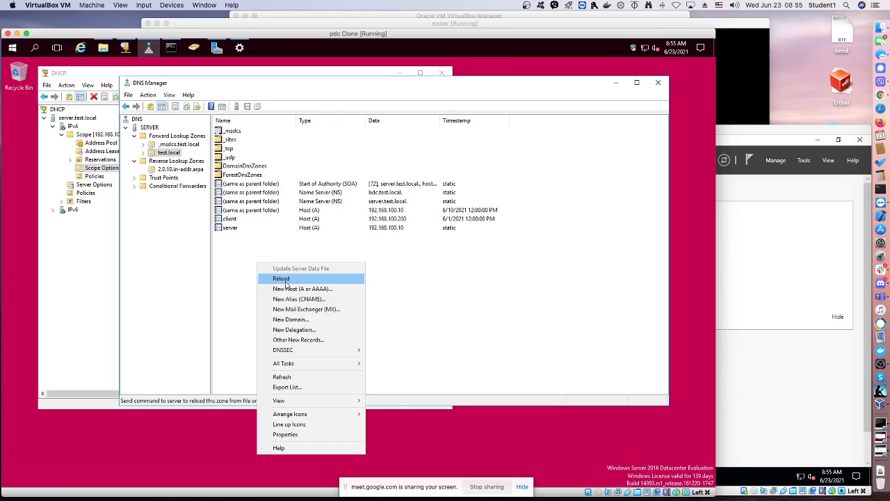
click(287, 280)
click(360, 311)
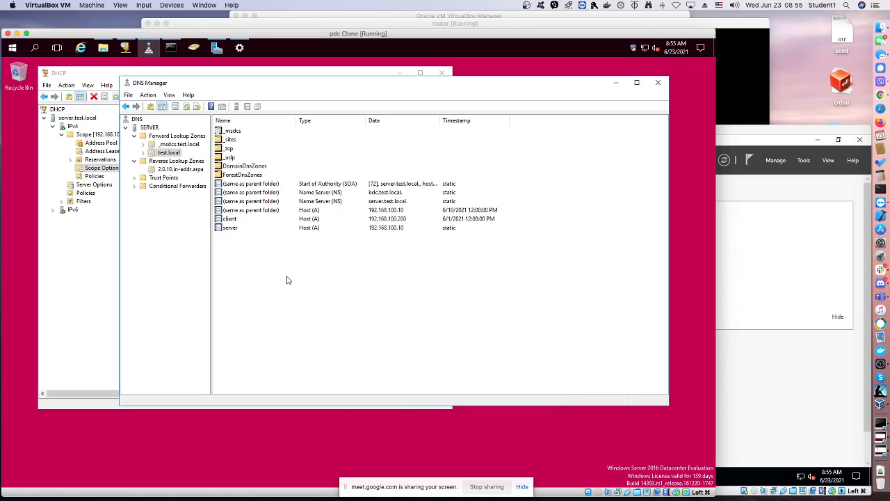
right_click(248, 257)
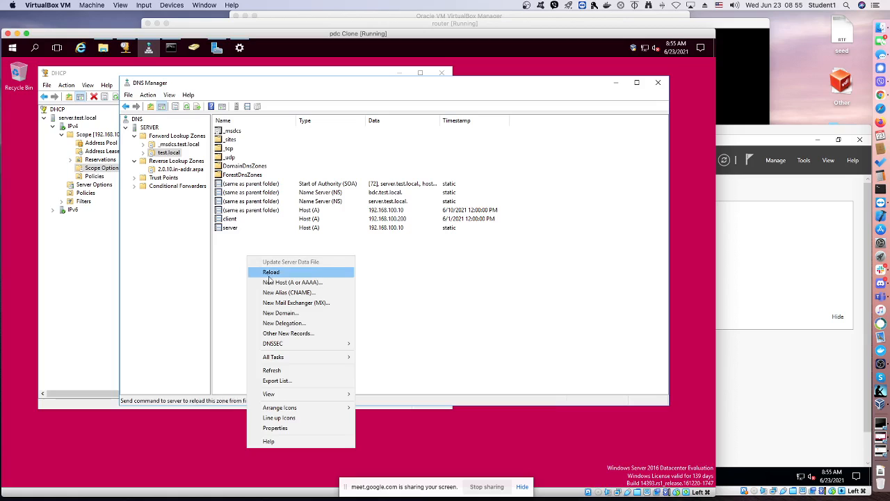
click(280, 371)
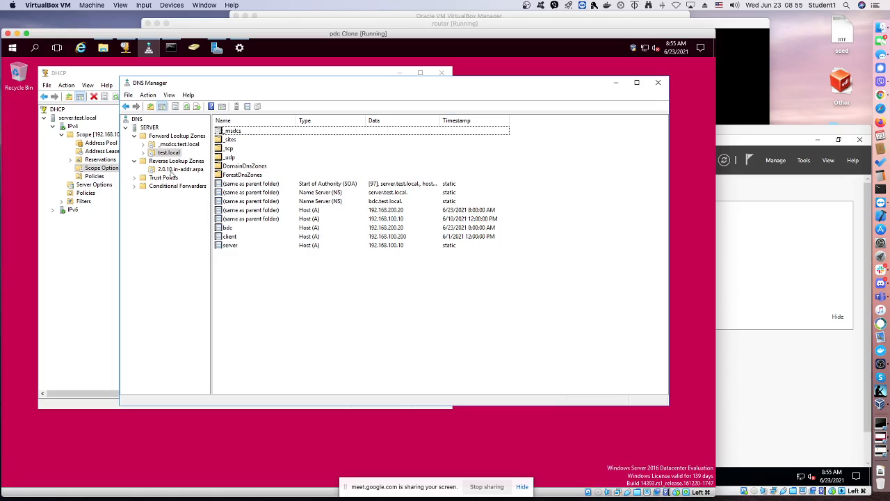
Reload the reverse lookup zone 2.0.10.in-addr.arpa
click(171, 169)
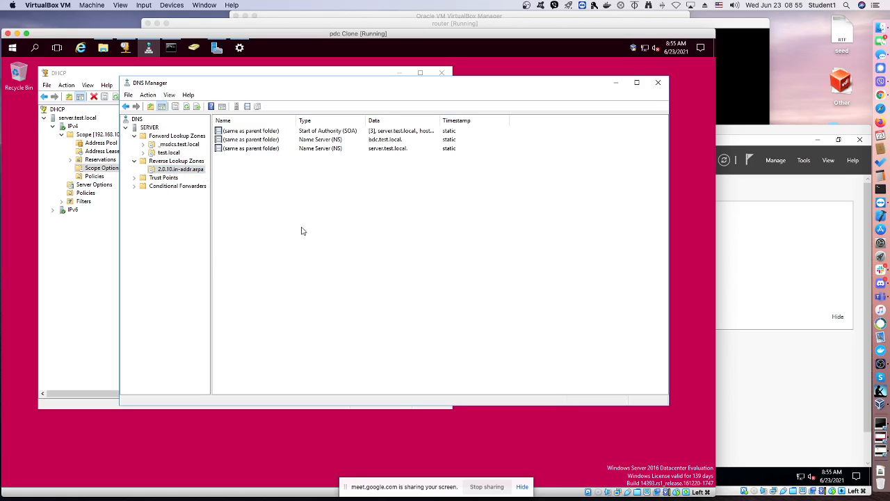
right_click(302, 231)
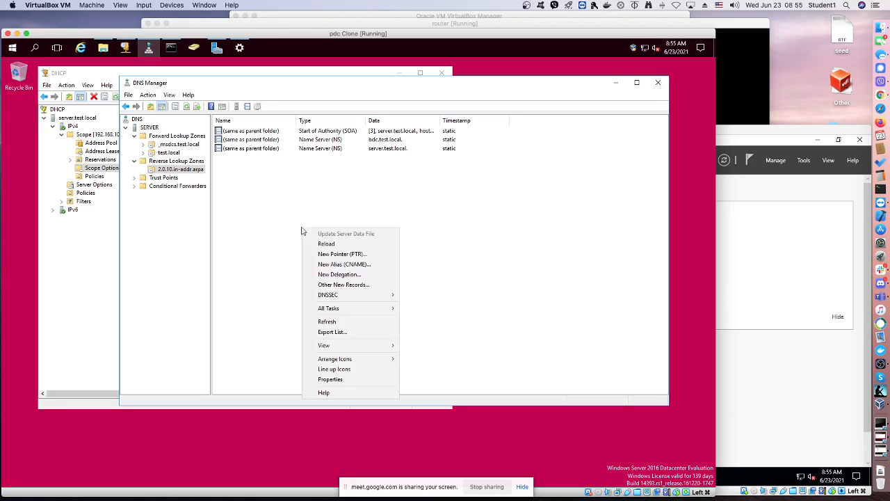
click(313, 242)
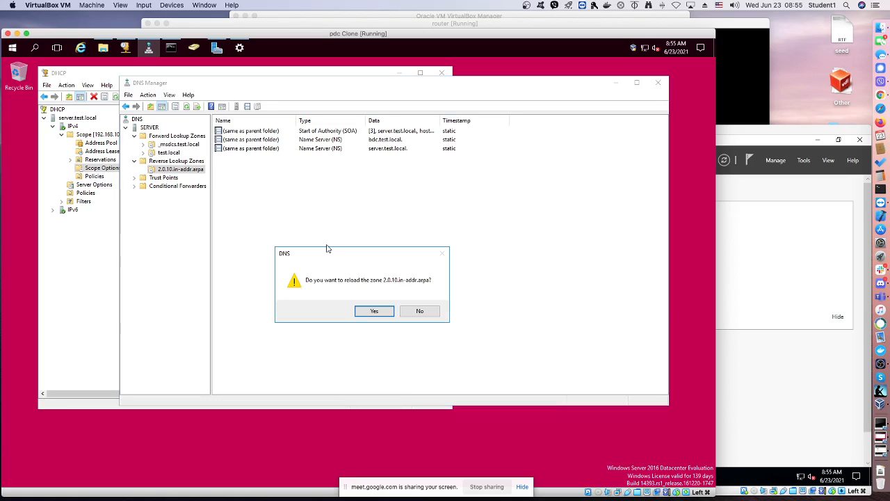
click(376, 308)
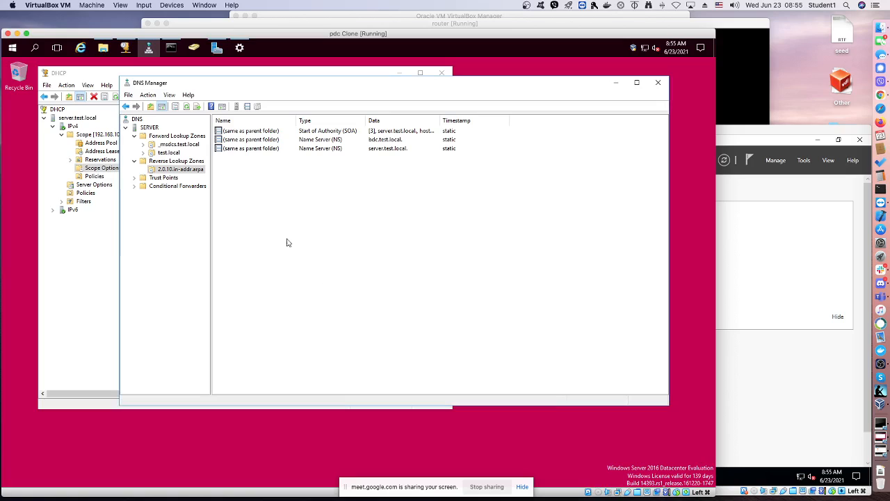
Refresh the 2.0.10.in-addr.arpa reverse lookup zone and check its records
right_click(253, 209)
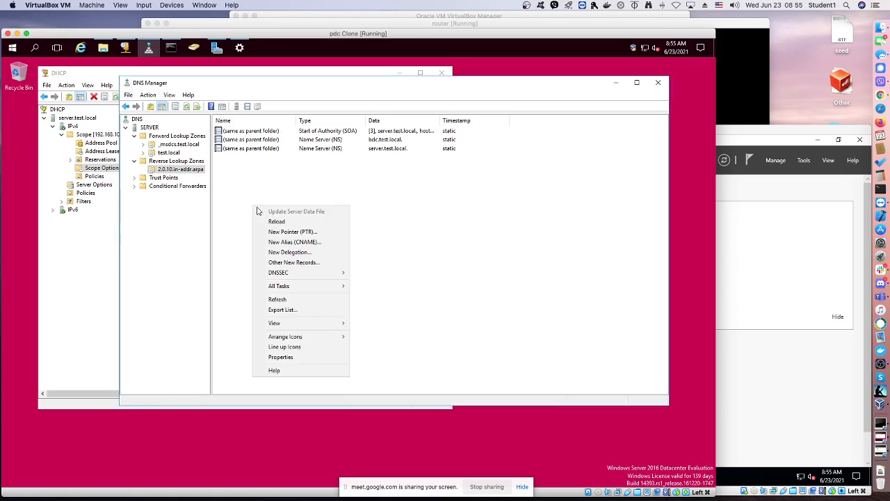
click(278, 299)
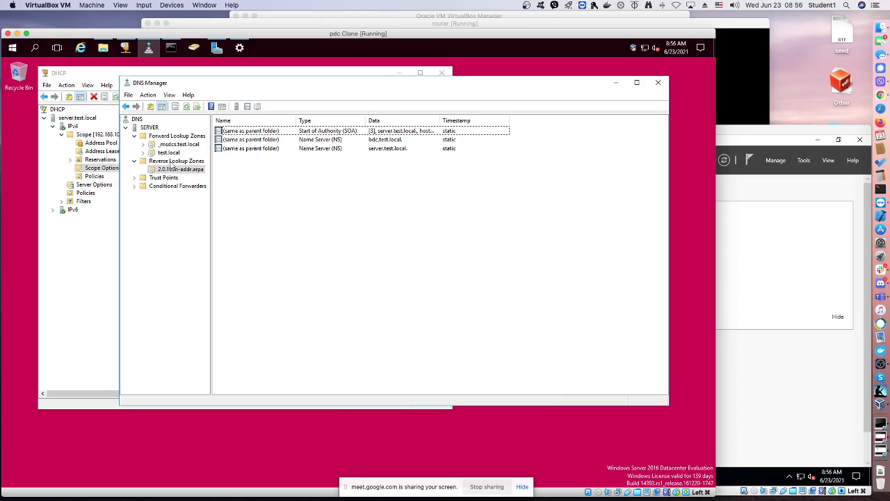
click(172, 163)
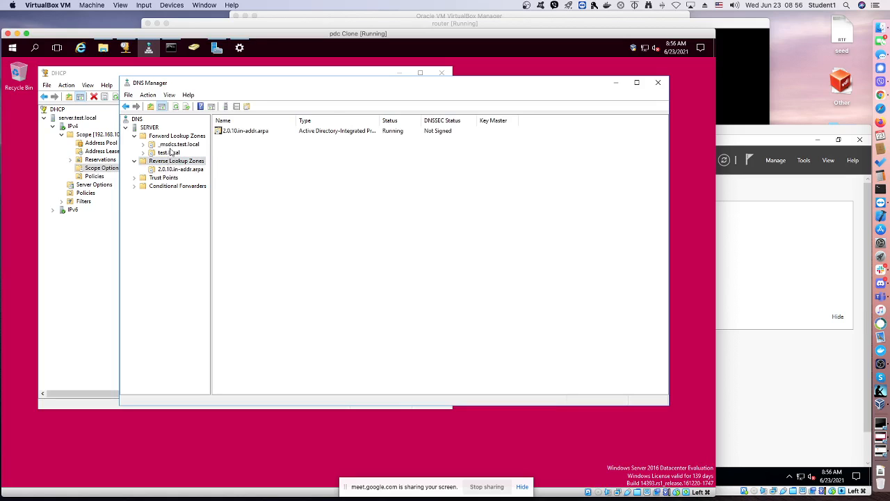
click(175, 169)
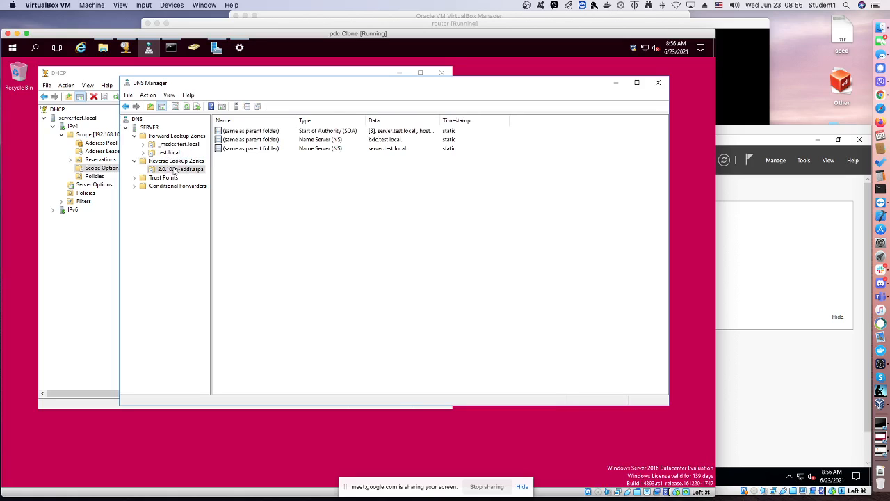
Try to update the associated pointer (PTR) record of the test.local parent-folder host record for 192.168.100.10
click(169, 154)
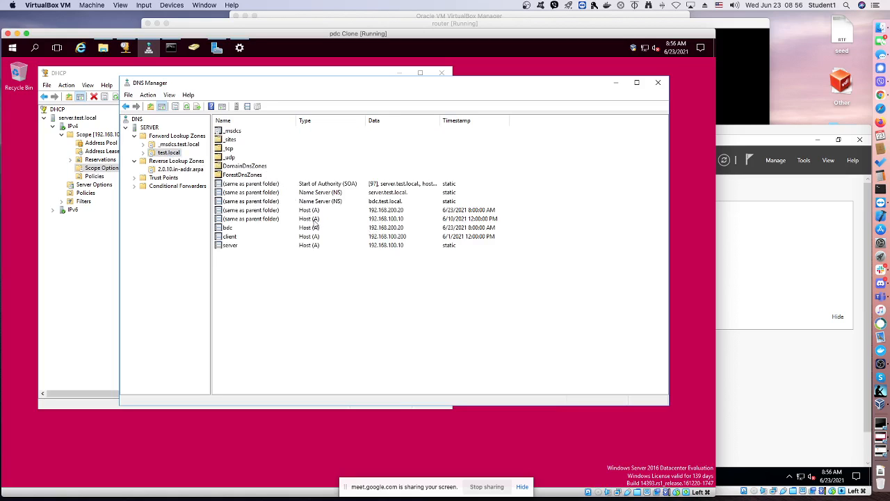
click(312, 220)
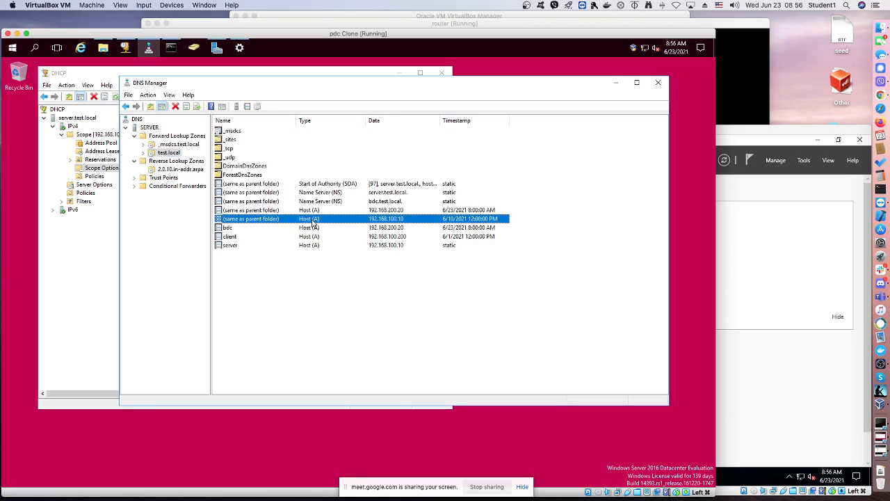
right_click(313, 221)
click(372, 268)
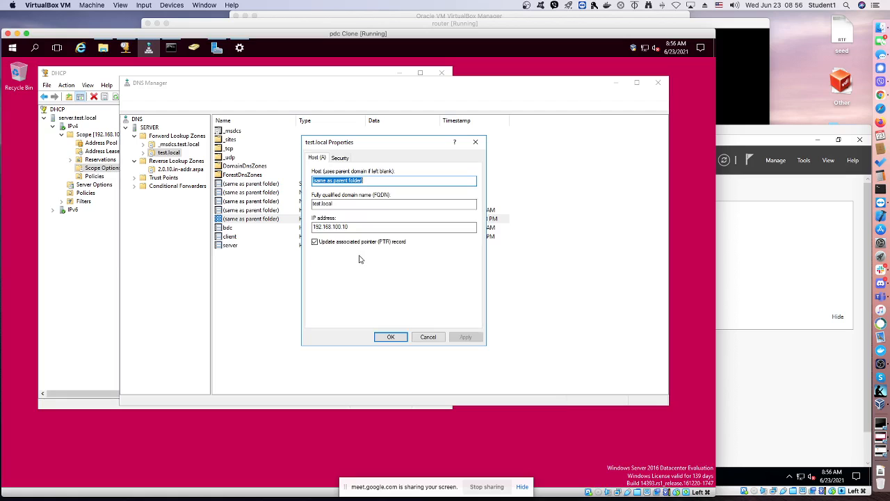
click(317, 244)
click(463, 337)
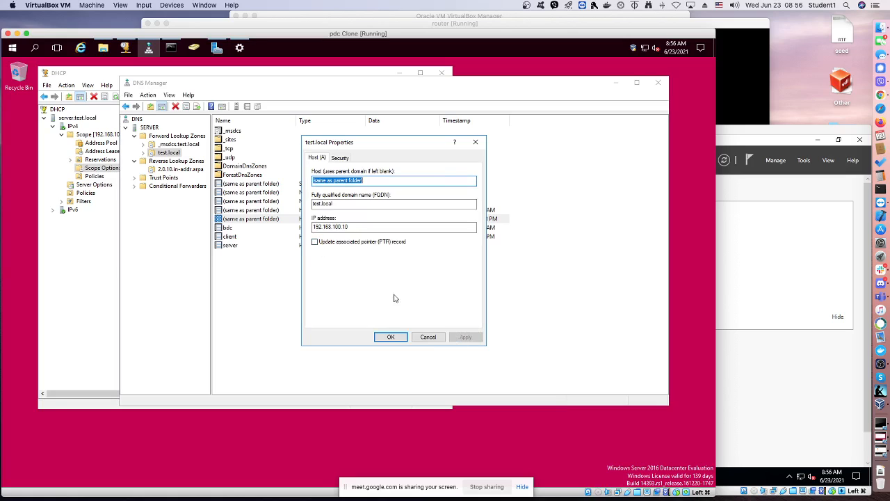
click(315, 242)
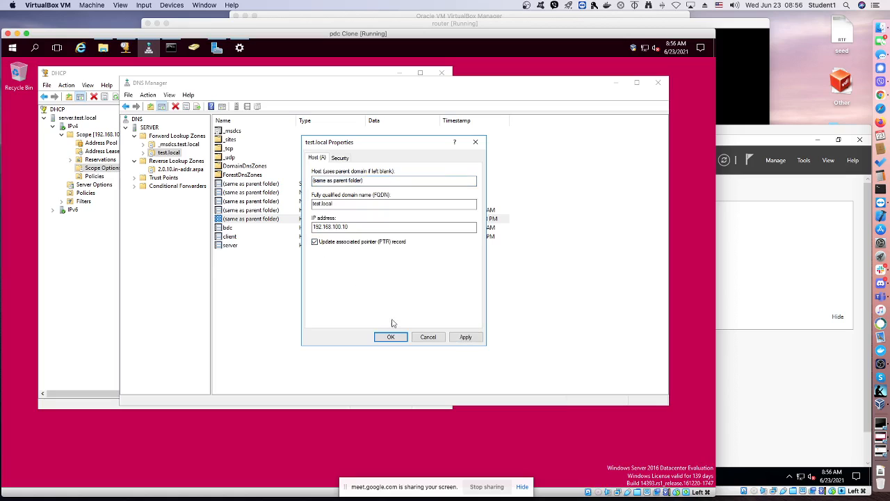
click(462, 338)
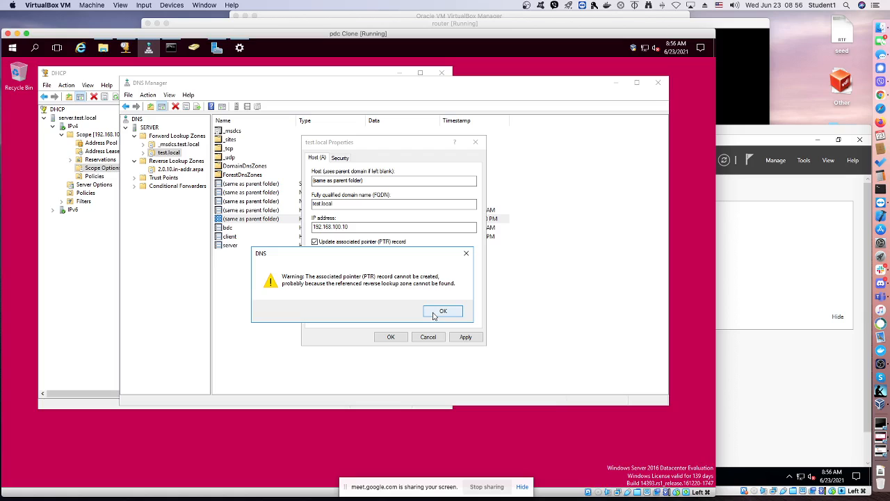
click(433, 313)
click(391, 337)
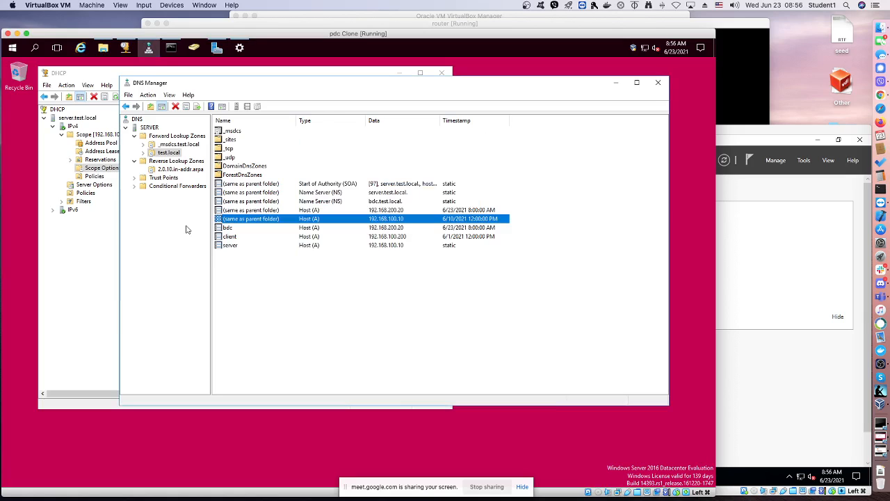
Delete the reverse lookup zone 2.0.10.in-addr.arpa from both Active Directory and the DNS server
right_click(182, 173)
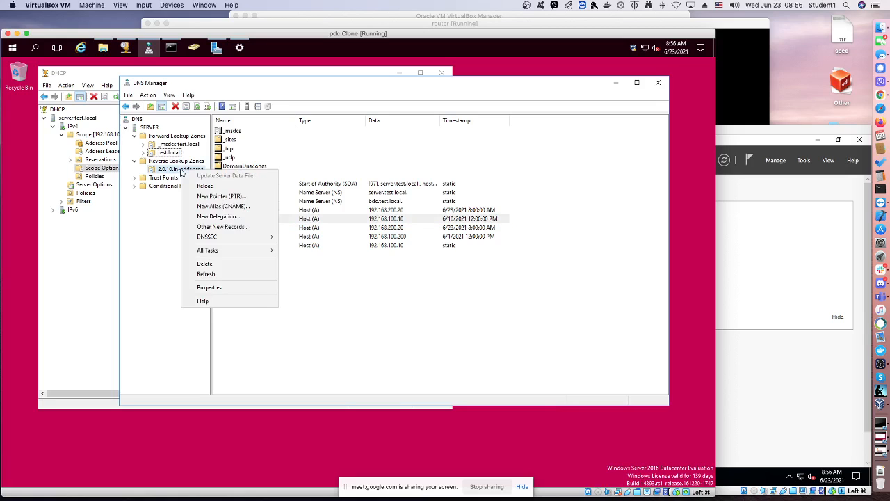
click(206, 264)
click(387, 313)
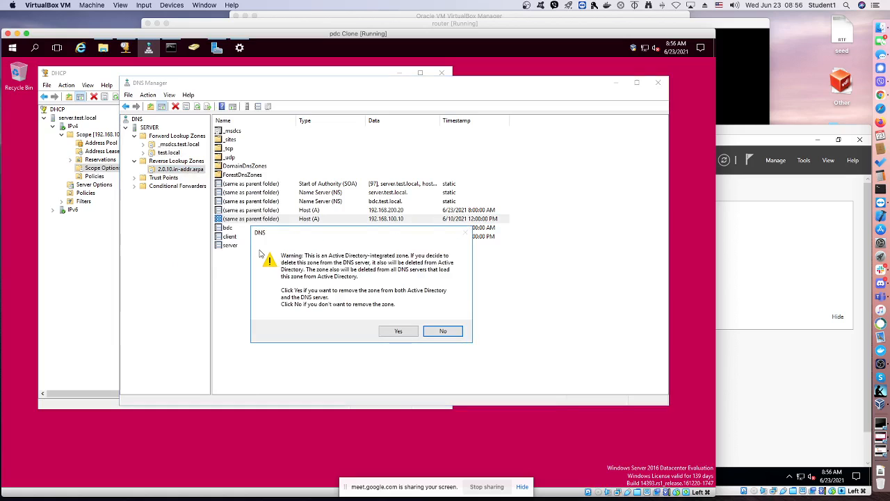
click(397, 331)
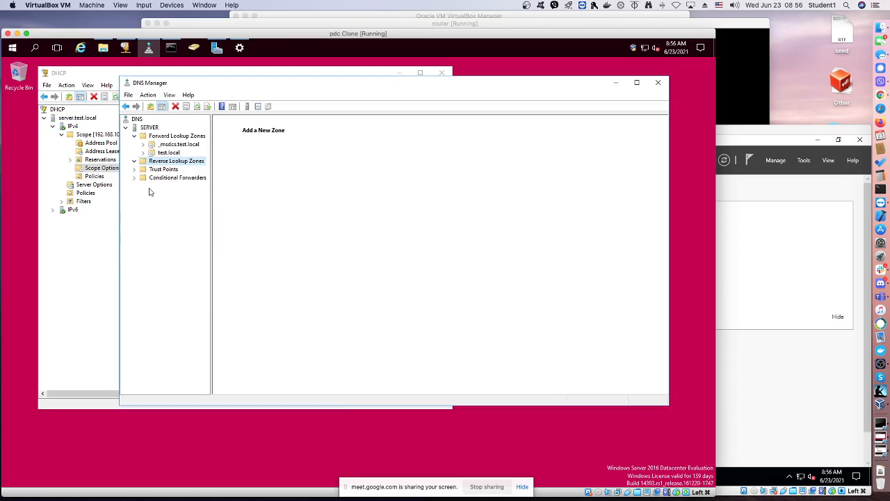
Create an Active Directory-integrated primary IPv4 reverse lookup zone for network ID 192.168.100, allowing only secure dynamic updates, and open it
right_click(153, 163)
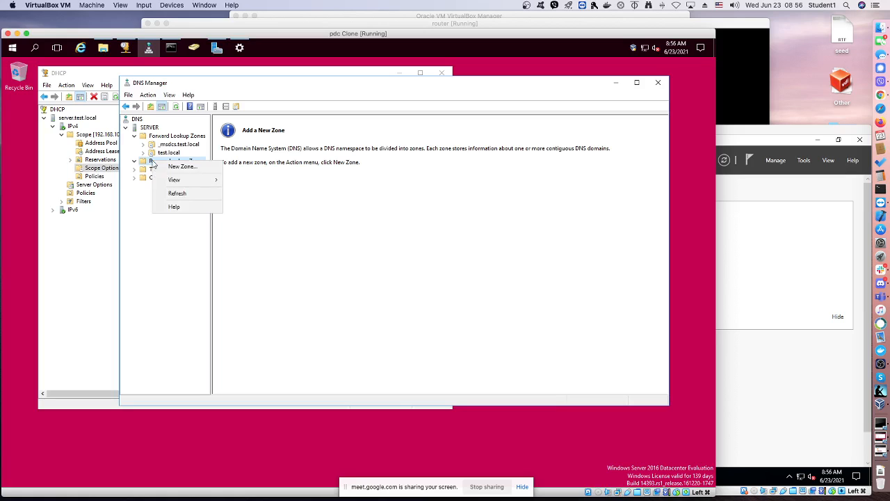
click(172, 165)
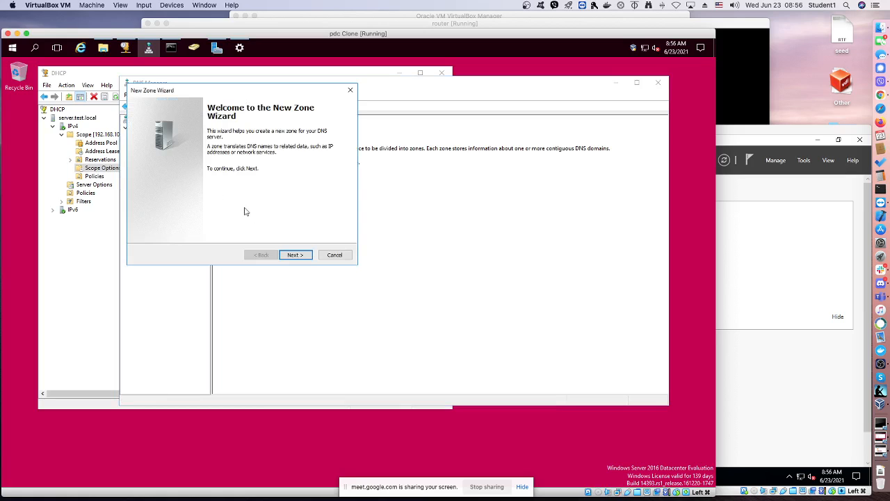
click(292, 255)
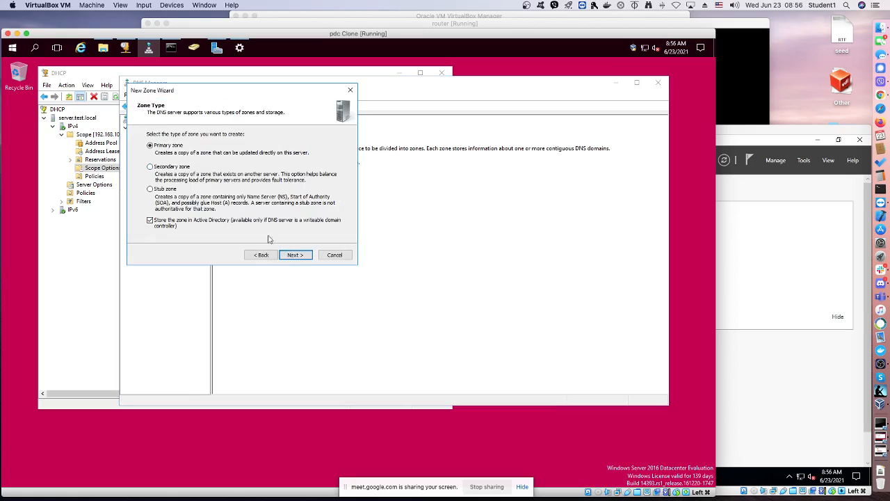
click(295, 256)
click(295, 256)
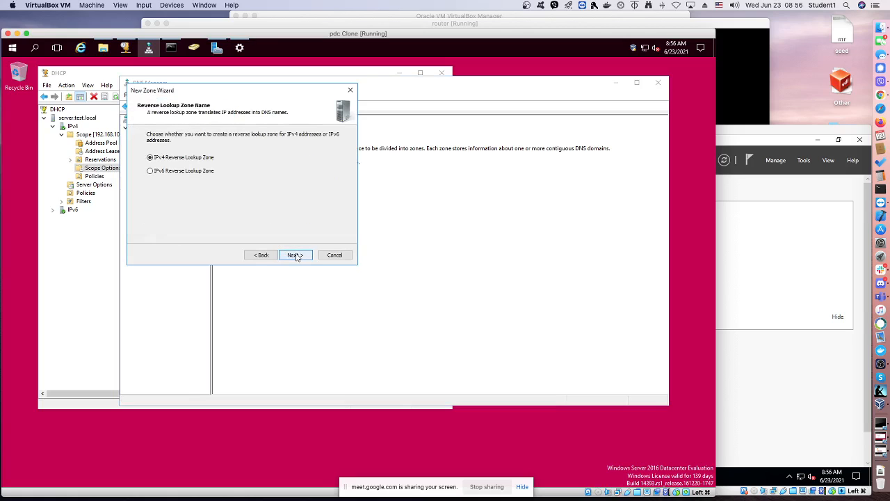
click(295, 255)
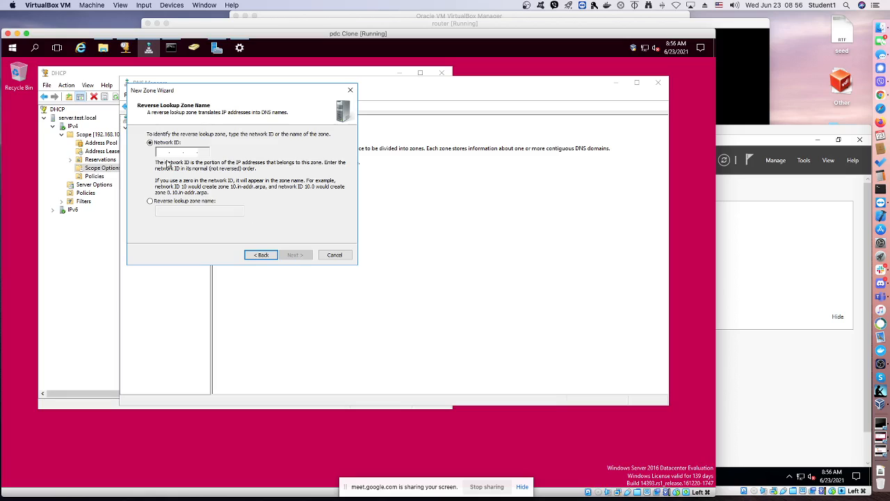
text(1)
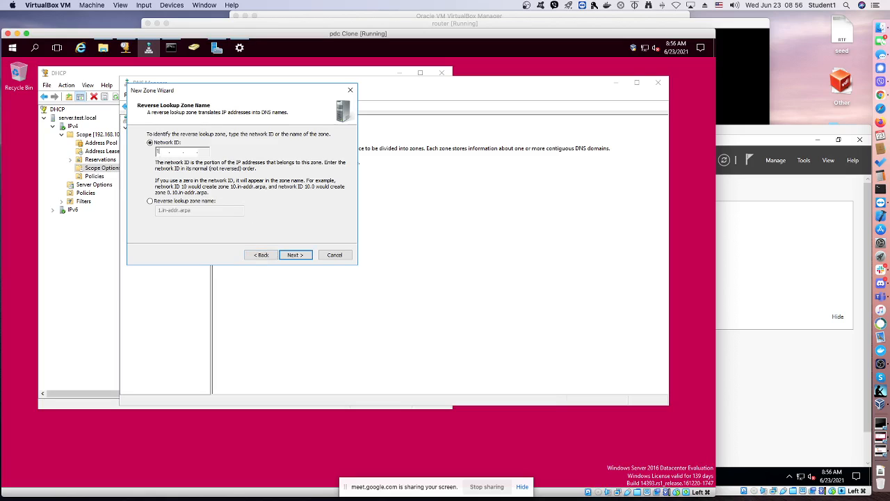
text(92 .168 .100)
click(293, 255)
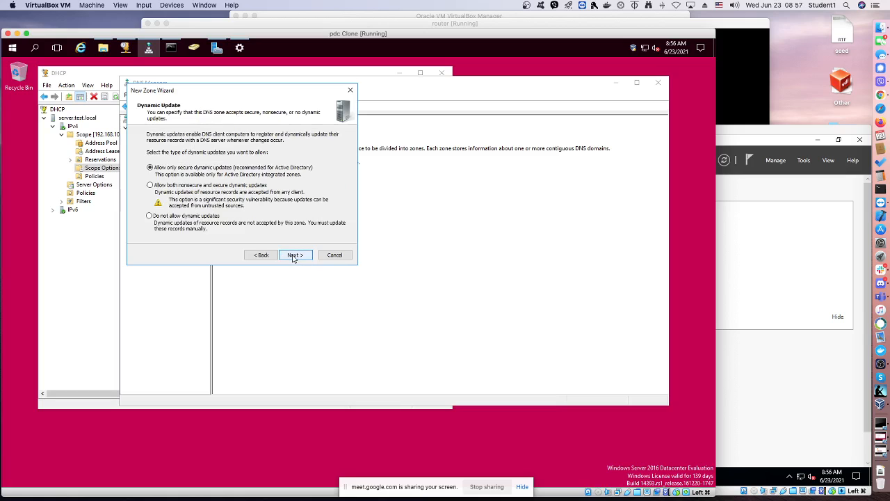
click(293, 256)
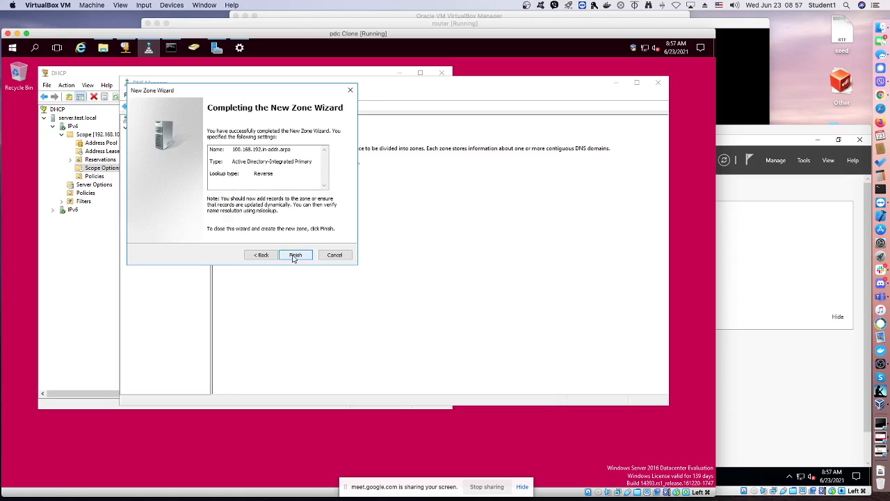
click(294, 256)
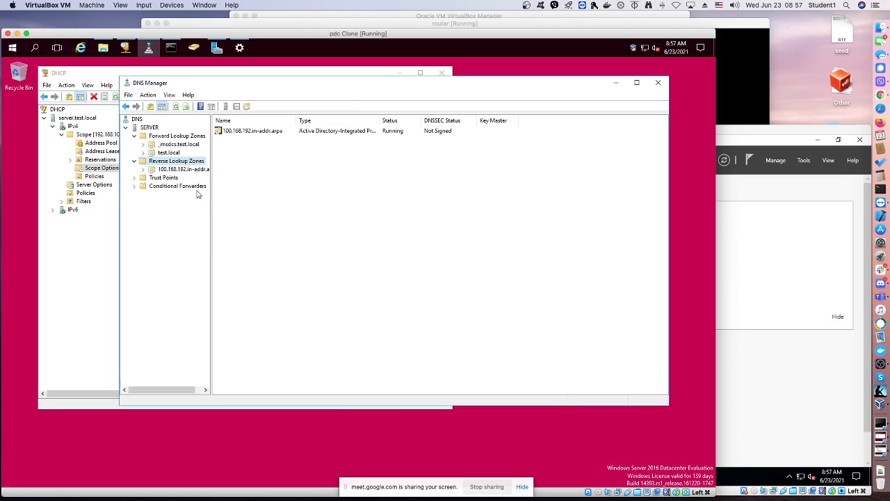
click(167, 170)
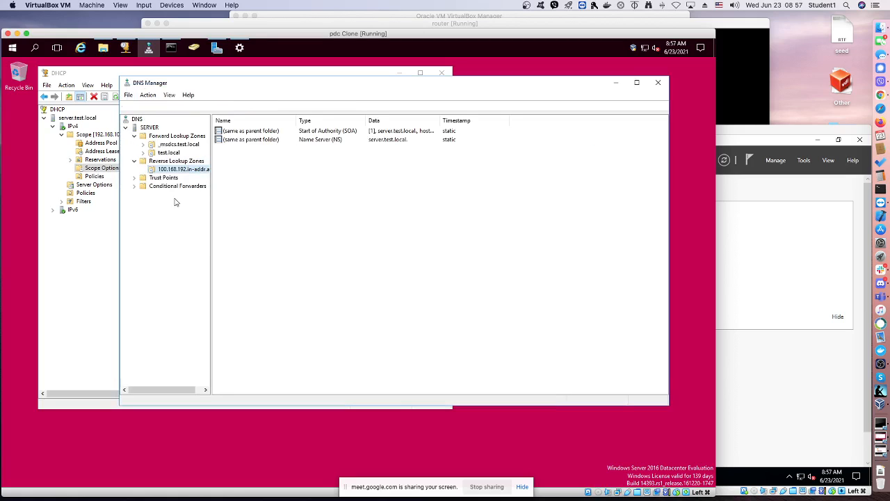
Create another IPv4 reverse lookup zone for network ID 192.168.200, replicated to all DNS servers on domain controllers in test.local
click(168, 163)
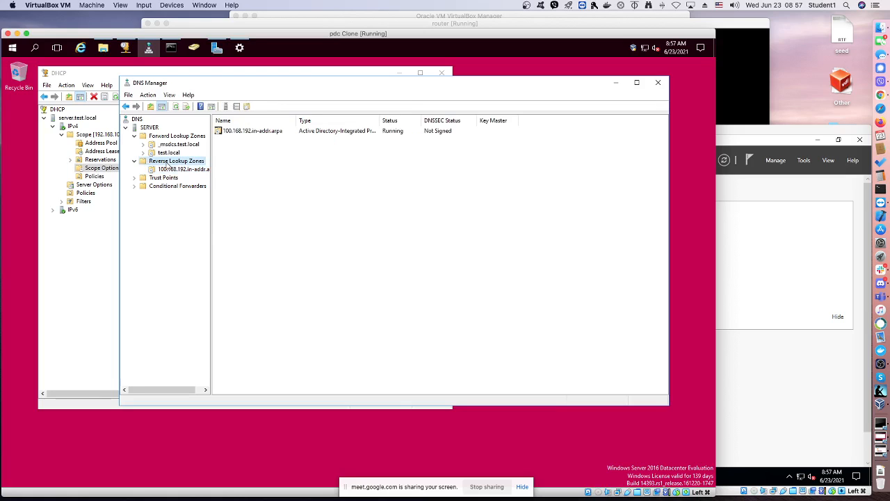
right_click(167, 164)
click(188, 169)
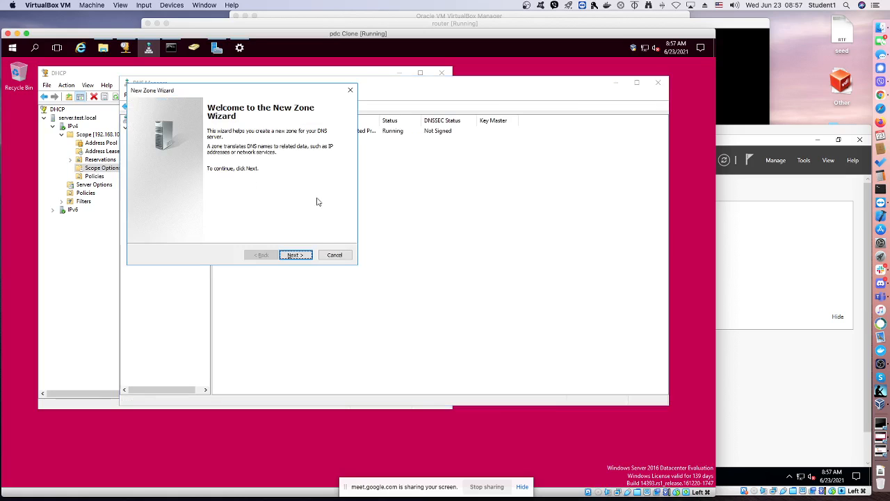
click(304, 255)
click(308, 254)
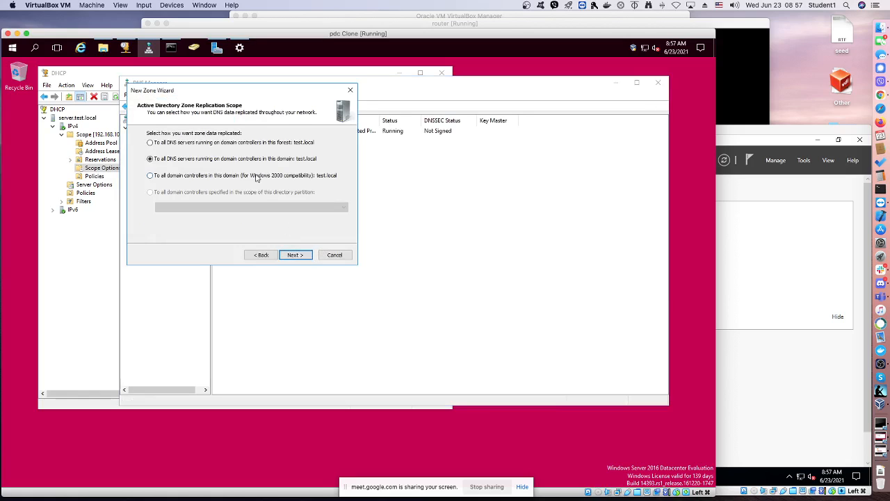
click(295, 254)
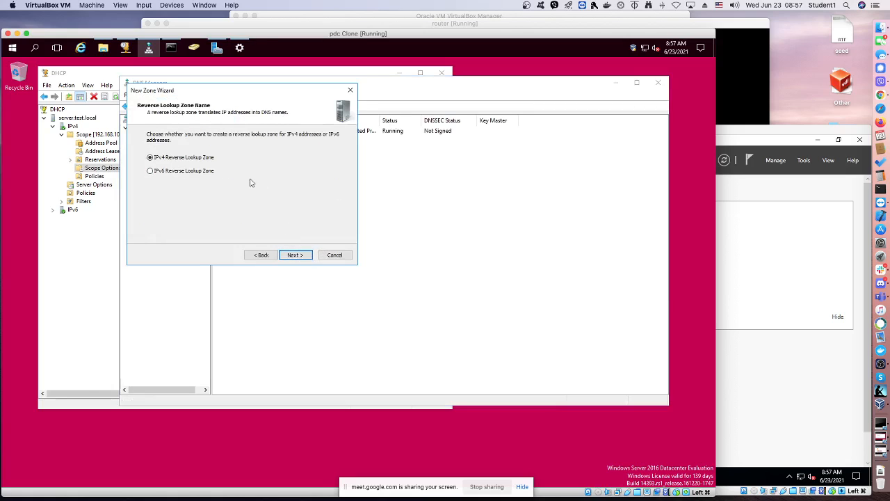
click(295, 254)
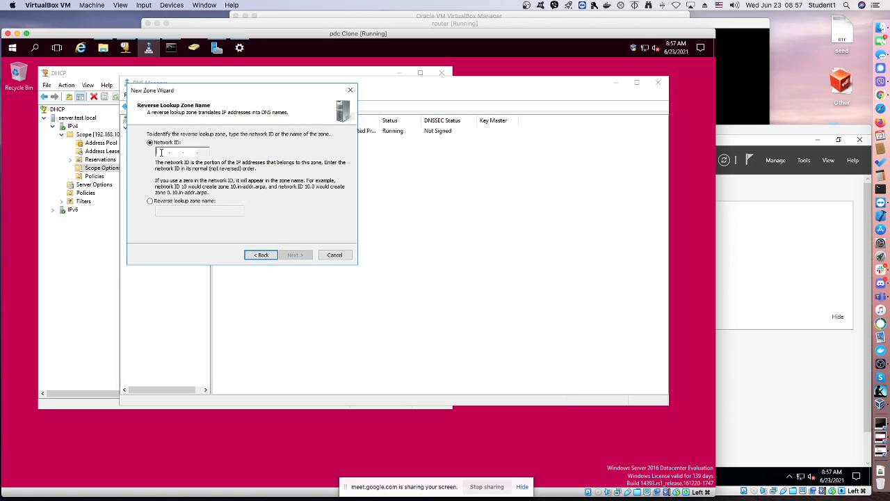
text(192.168.)
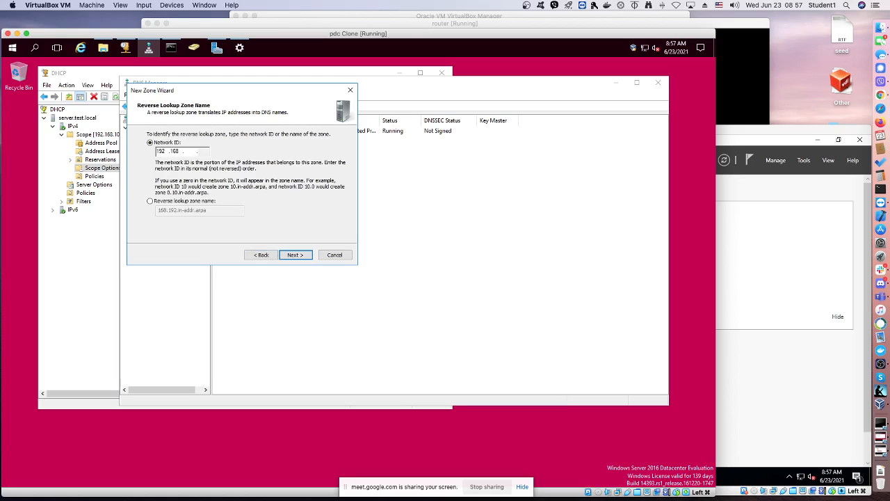
text(200)
click(295, 255)
click(295, 255)
click(295, 255)
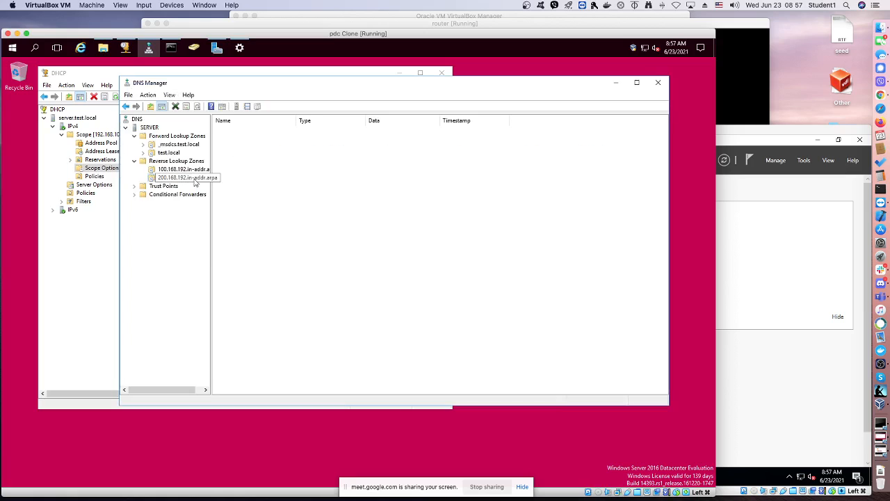
Turn the associated pointer (PTR) record update off and on again for the server host record in test.local
click(170, 154)
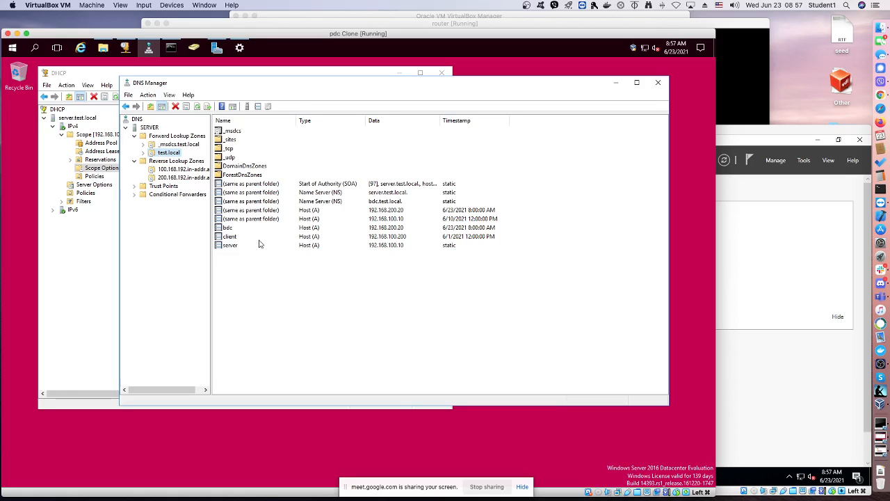
click(234, 249)
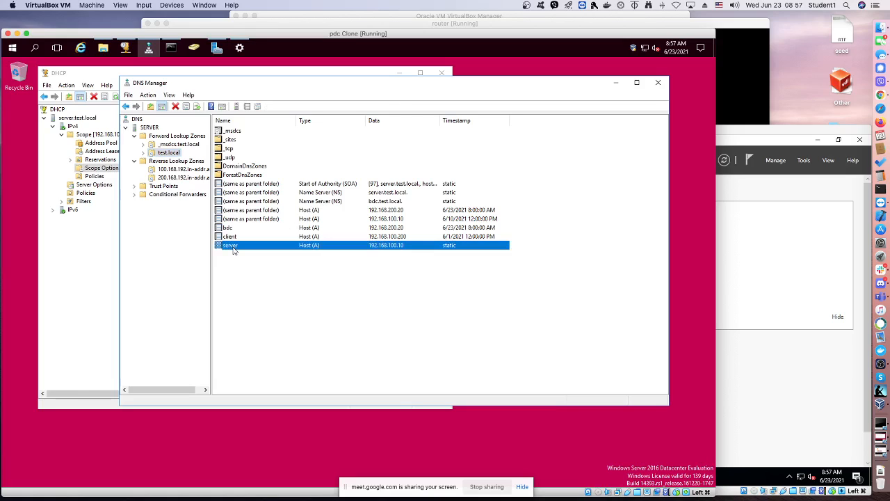
right_click(234, 250)
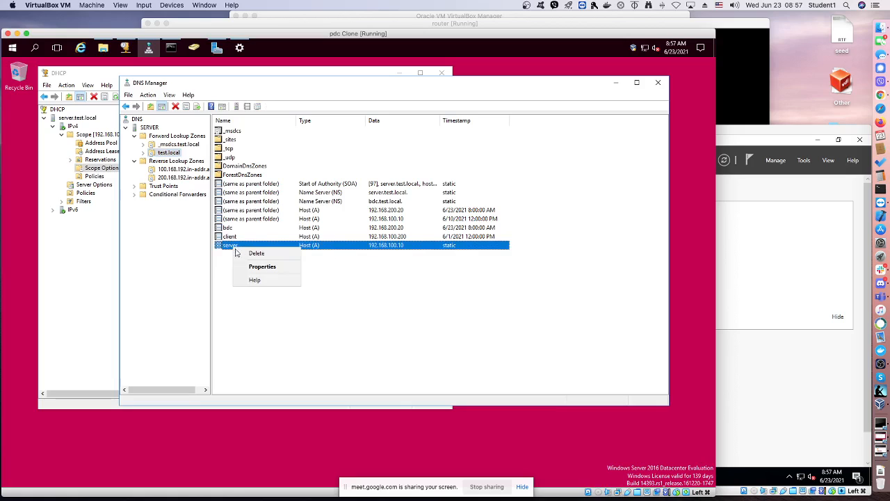
click(258, 265)
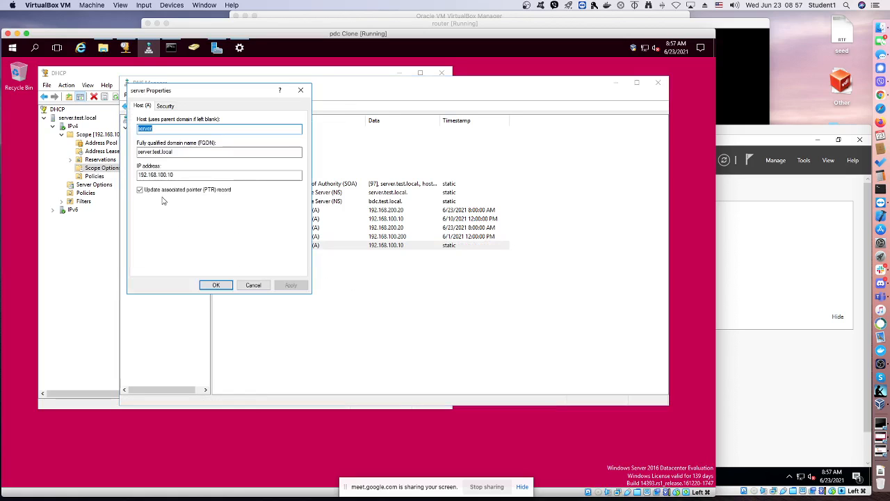
click(162, 190)
click(291, 285)
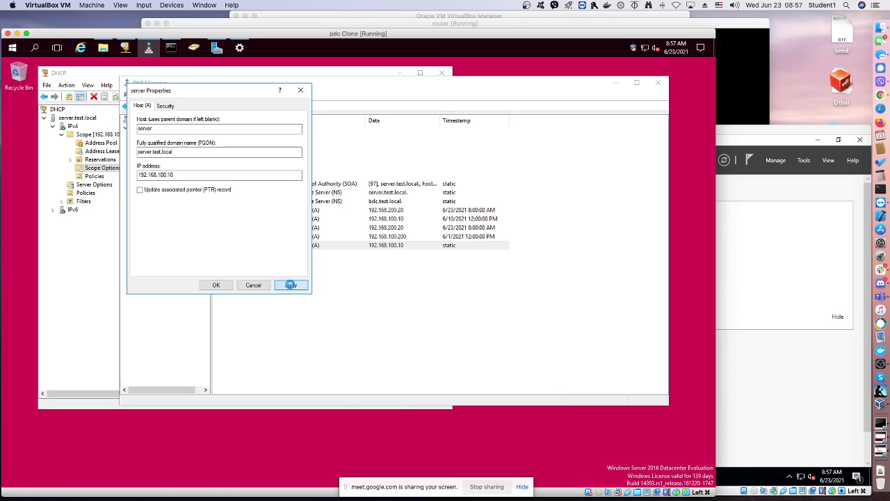
click(175, 191)
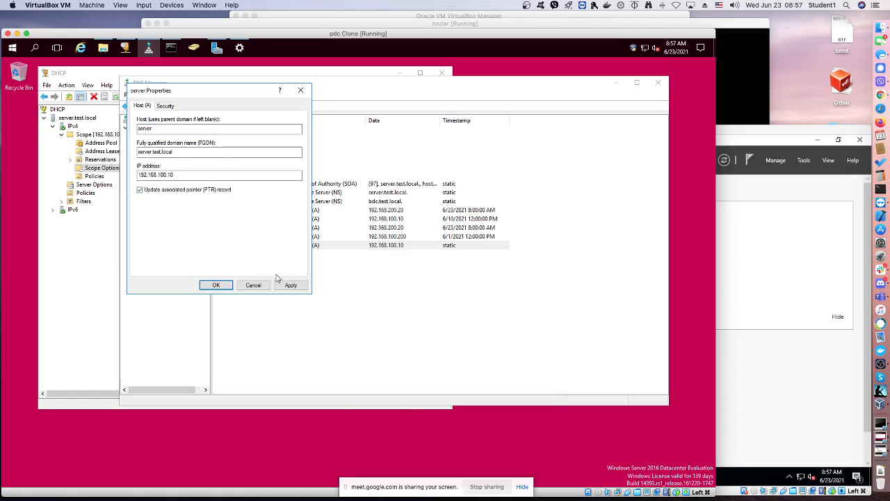
click(216, 285)
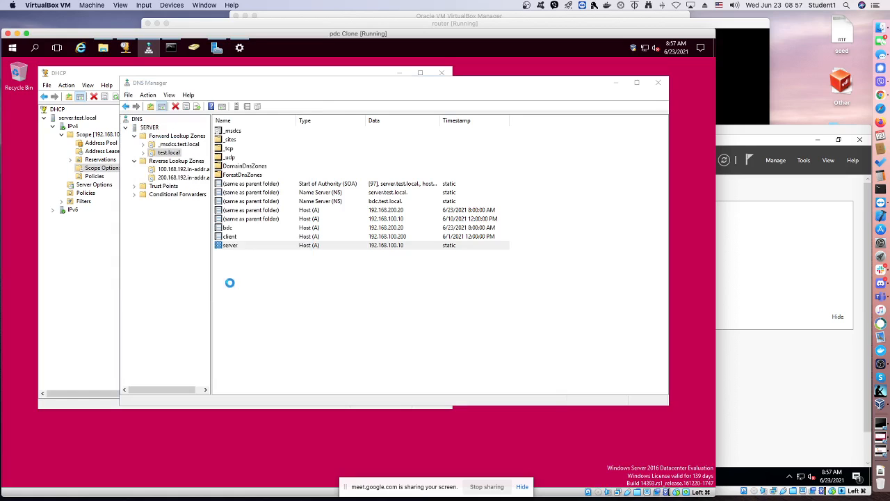
Reapply the associated pointer (PTR) record update on the bdc host record, clearing the option first and enabling it again
click(228, 230)
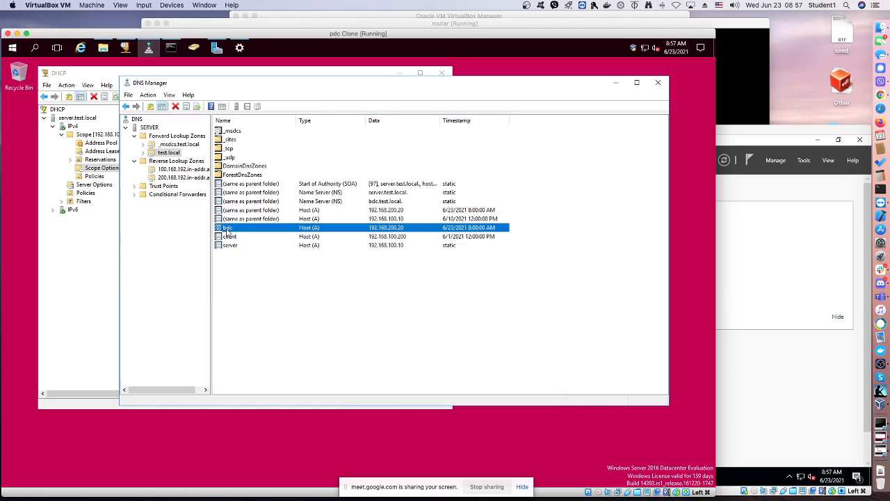
right_click(227, 231)
click(254, 249)
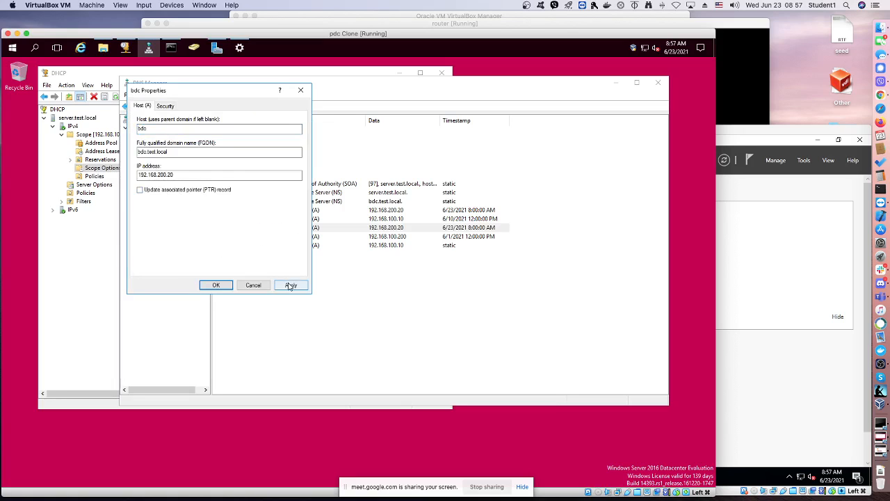
click(290, 285)
click(140, 190)
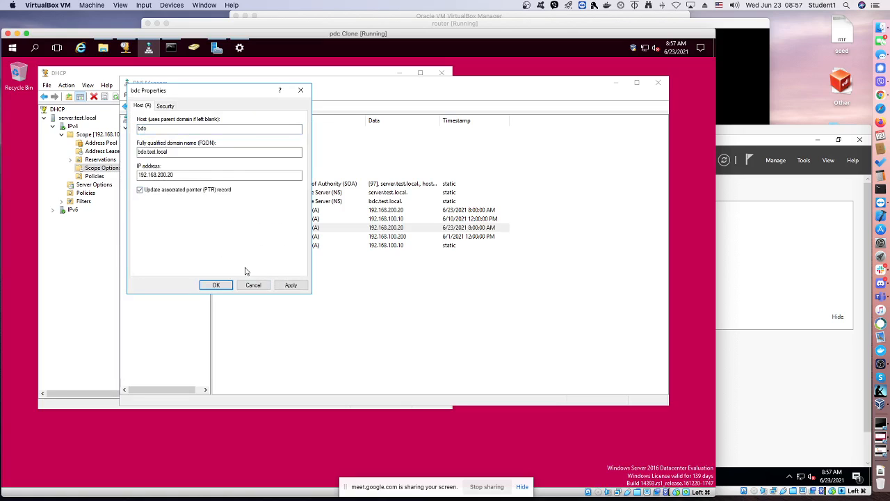
click(291, 285)
click(216, 286)
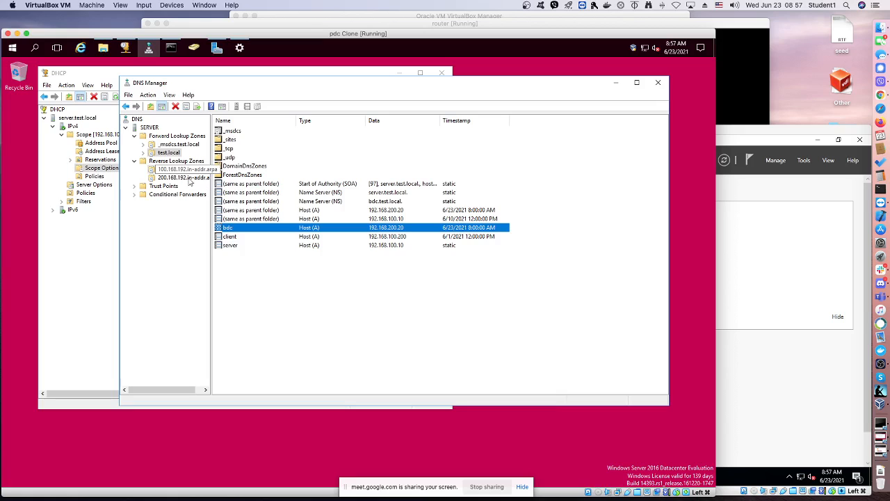
Reload the reverse lookup zone 100.168.192.in-addr.arpa and refresh its record list
click(177, 170)
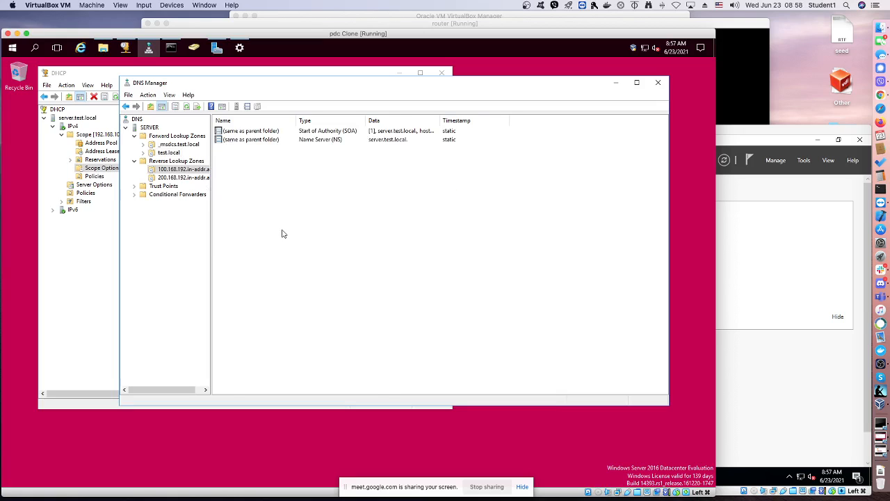
right_click(281, 234)
click(300, 244)
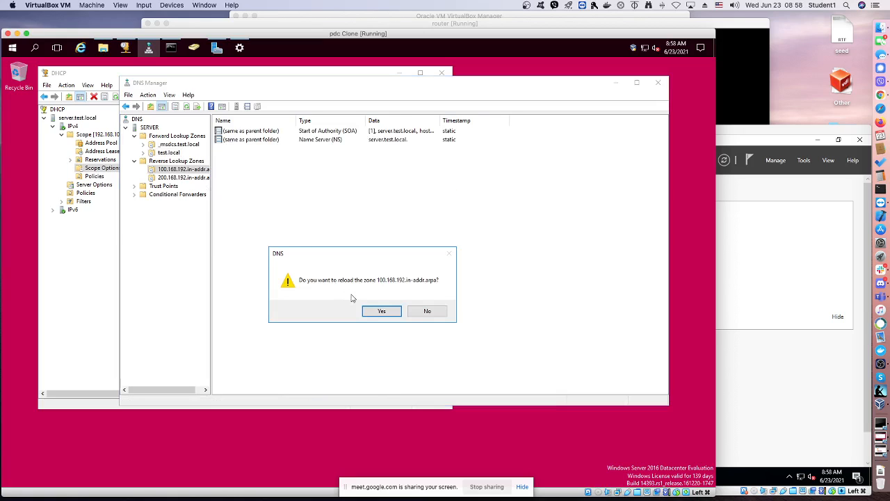
click(380, 311)
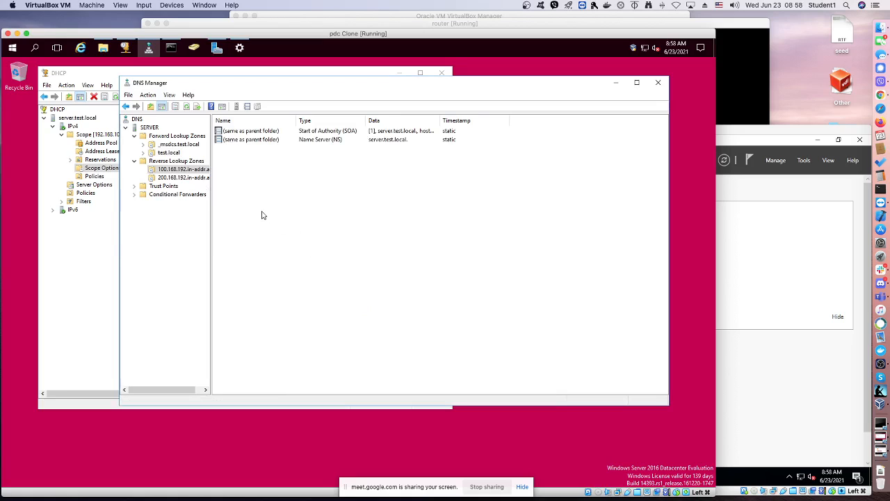
right_click(261, 214)
click(282, 303)
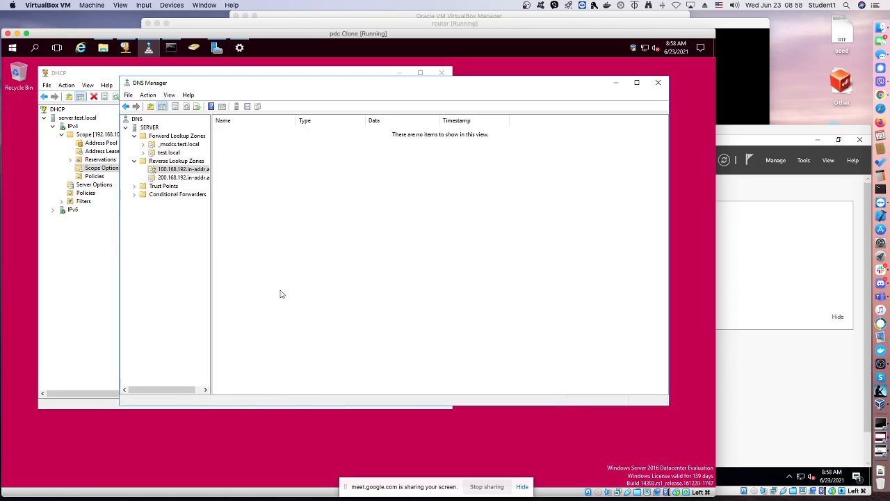
Reload the reverse lookup zone 200.168.192.in-addr.arpa and refresh its records
click(193, 178)
right_click(283, 199)
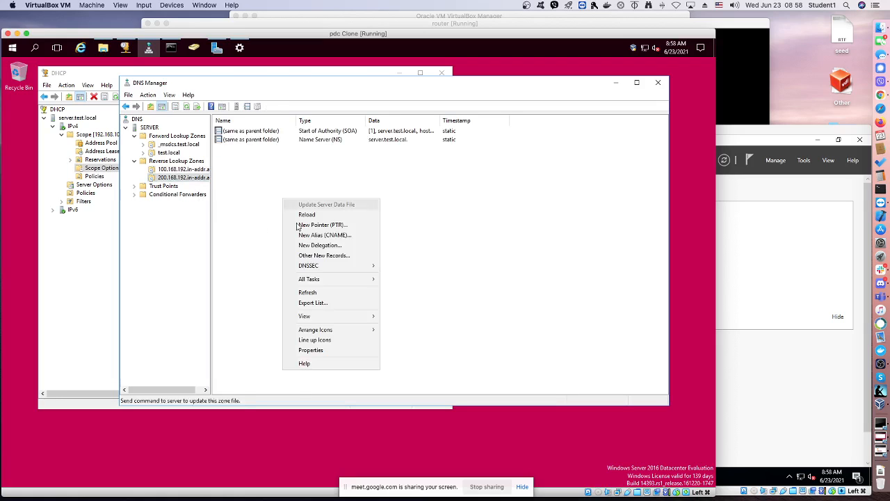
click(300, 214)
click(382, 312)
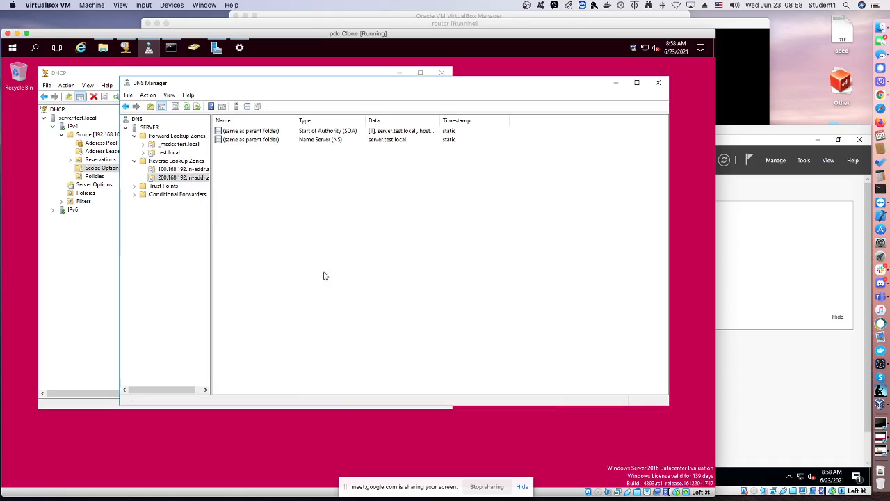
right_click(294, 248)
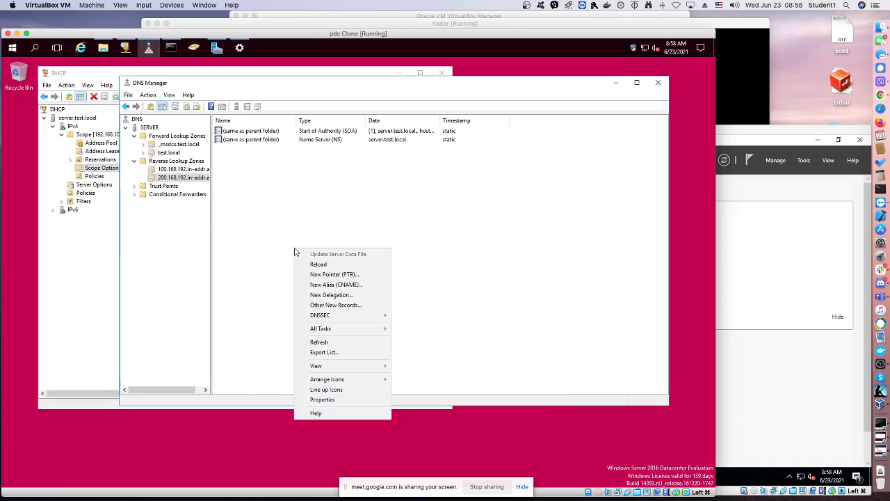
click(330, 342)
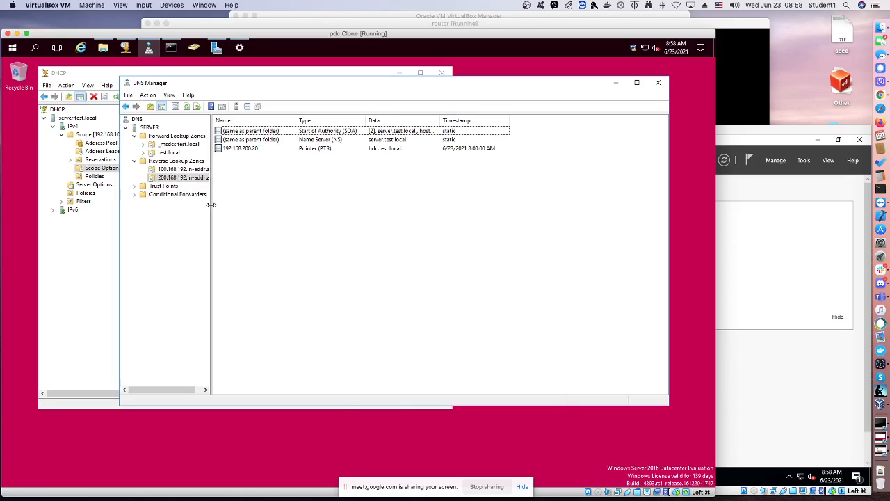
Widen the zone tree to show full zone names, display the test.local records, and close DNS Manager
drag(211, 205, 220, 203)
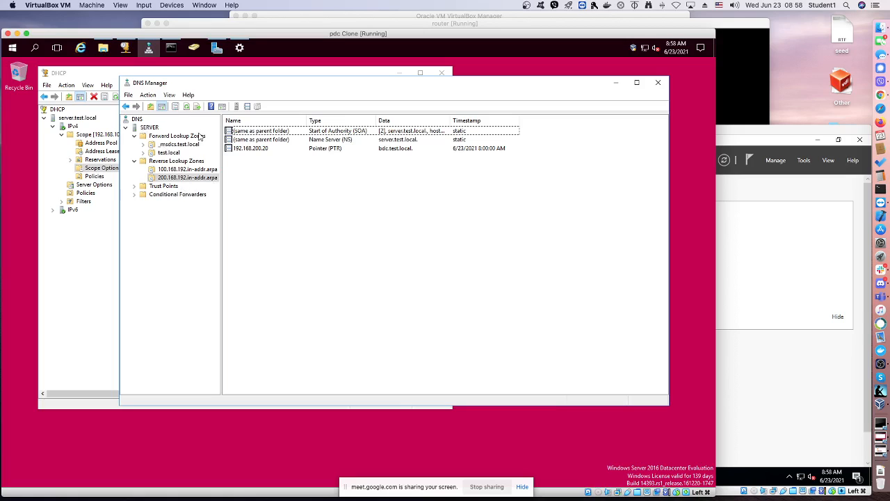
click(169, 154)
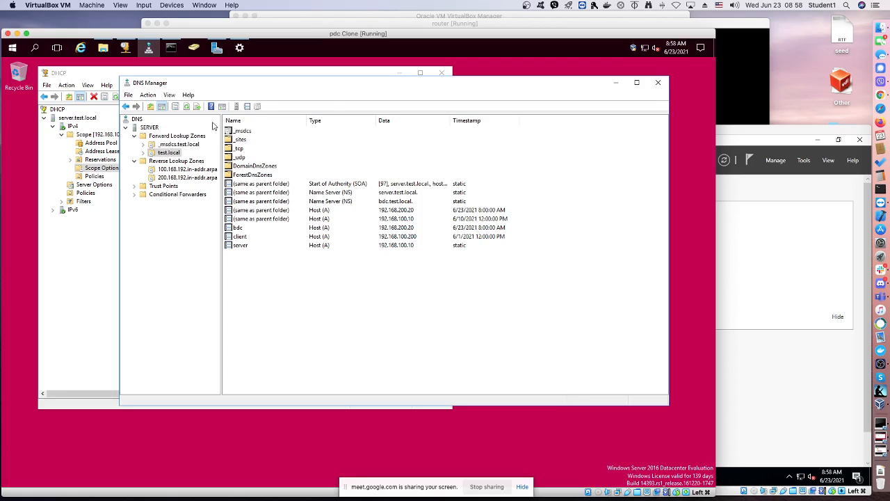
click(656, 82)
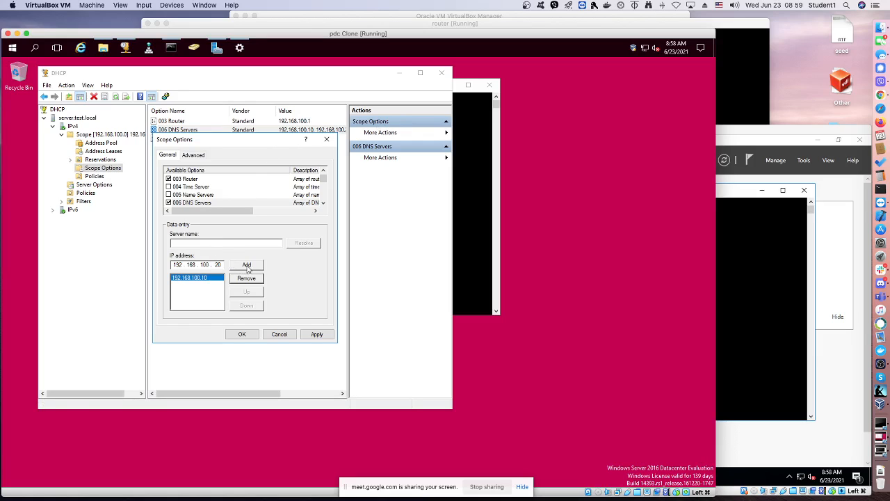
Resolve the server name pdc.test.local and add 192.168.200.20 to the 006 DNS Servers option of the DHCP scope
click(211, 279)
text(2)
text(pdc.test.local)
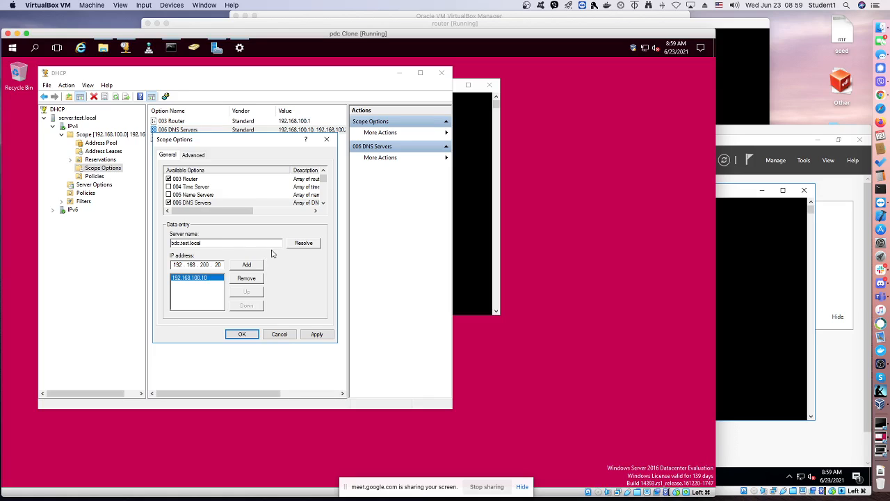
click(293, 248)
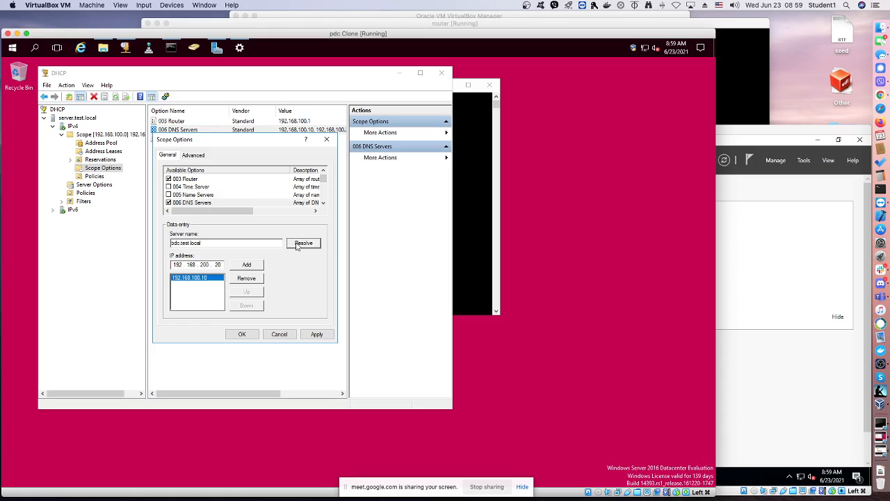
click(249, 267)
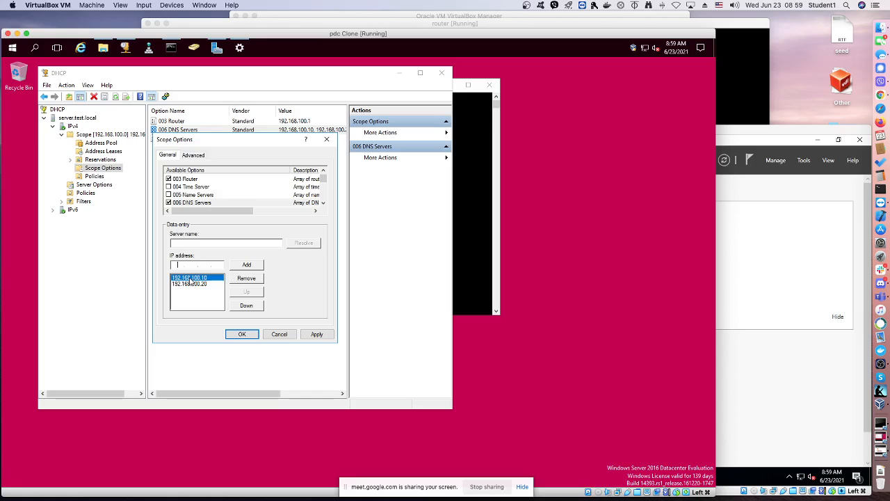
click(241, 334)
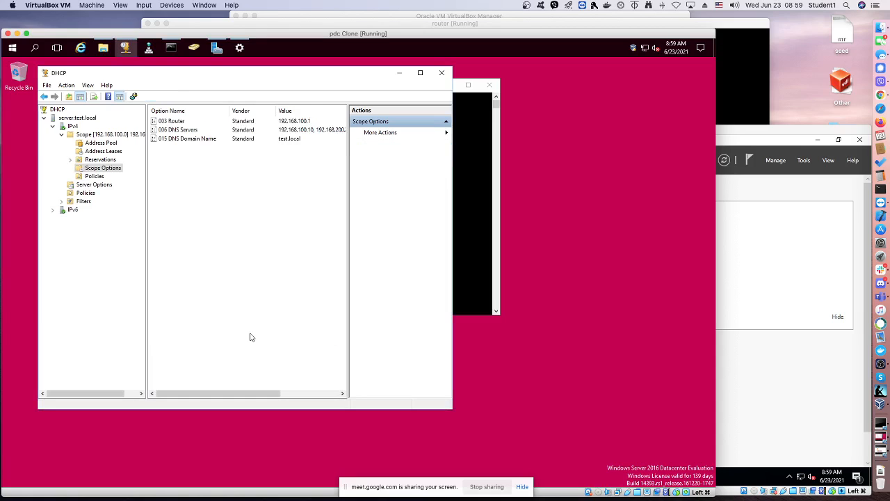
Review the scope's DNS Domain Name, DNS Servers and Router option settings, and collapse the scope
double_click(177, 139)
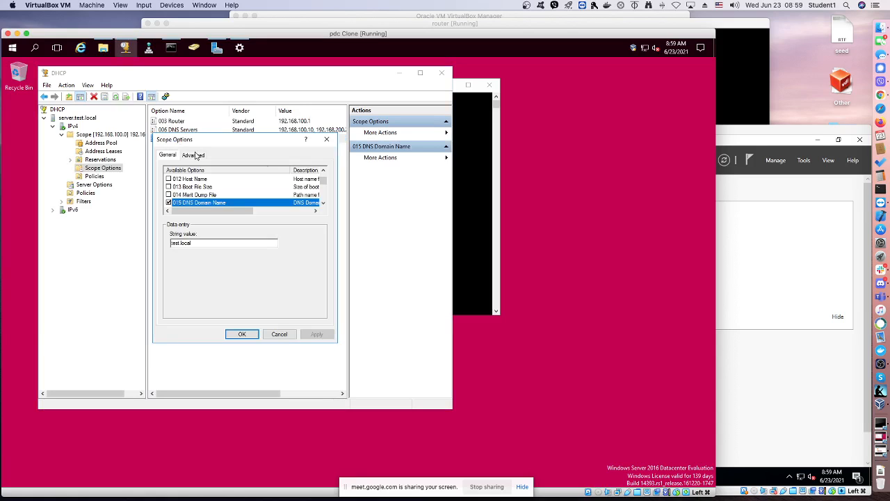
click(242, 334)
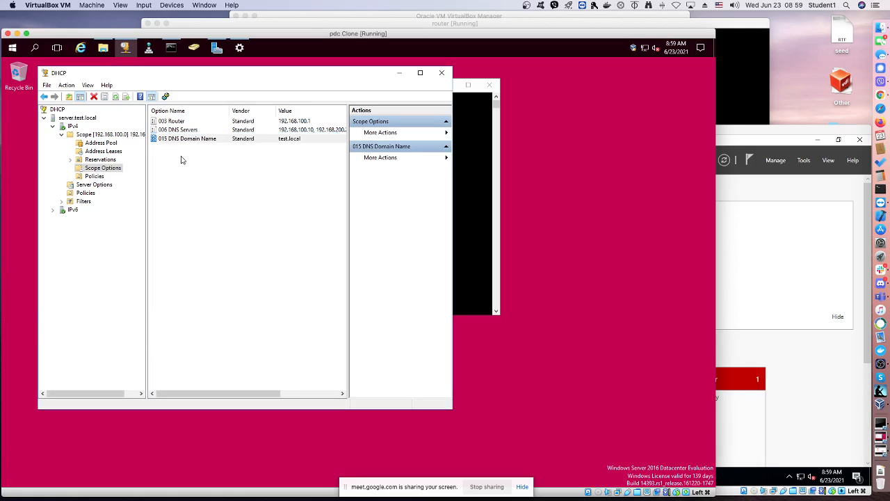
click(177, 139)
double_click(175, 130)
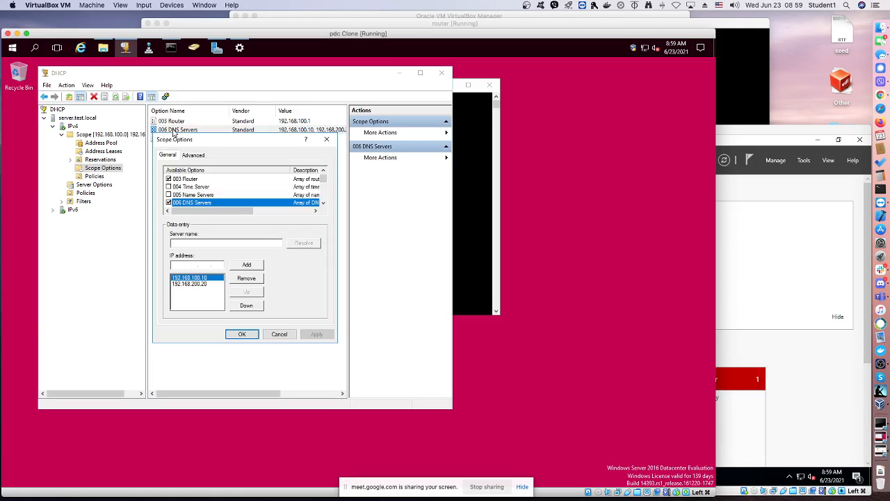
click(242, 334)
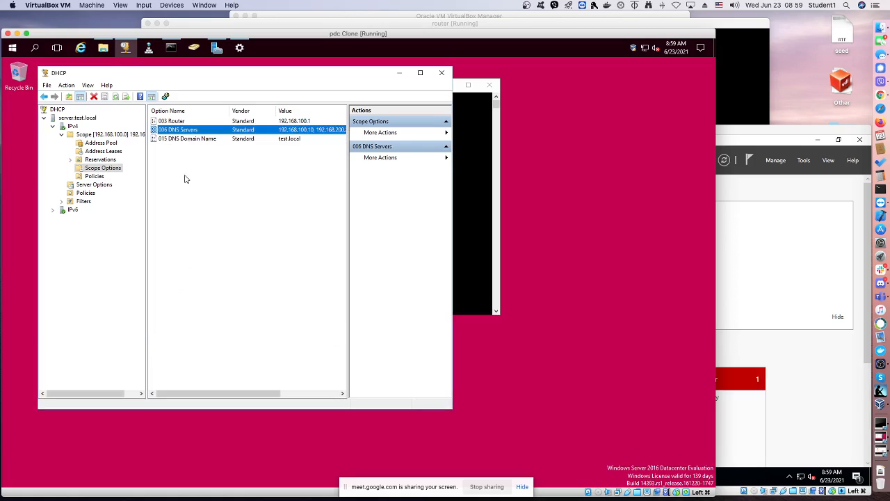
double_click(178, 121)
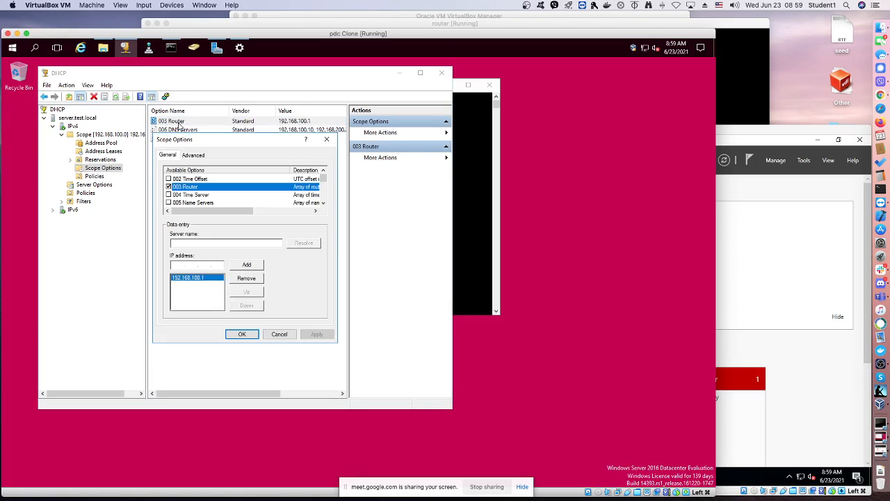
click(244, 334)
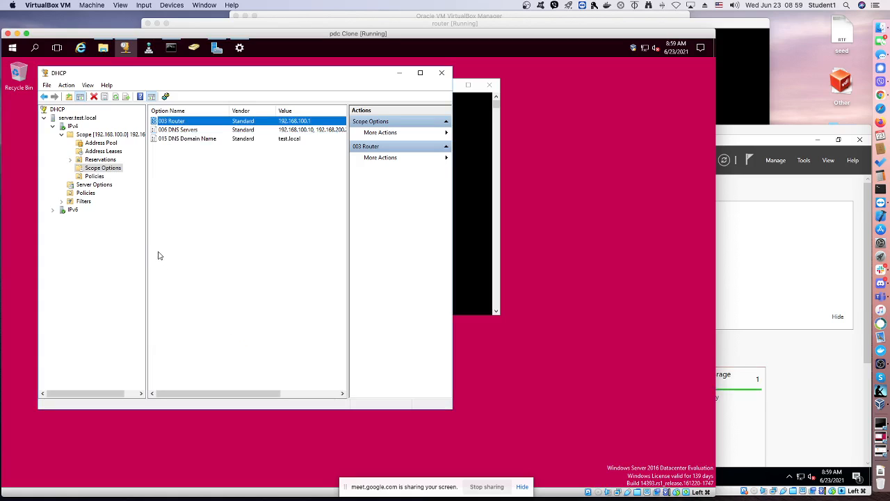
click(62, 135)
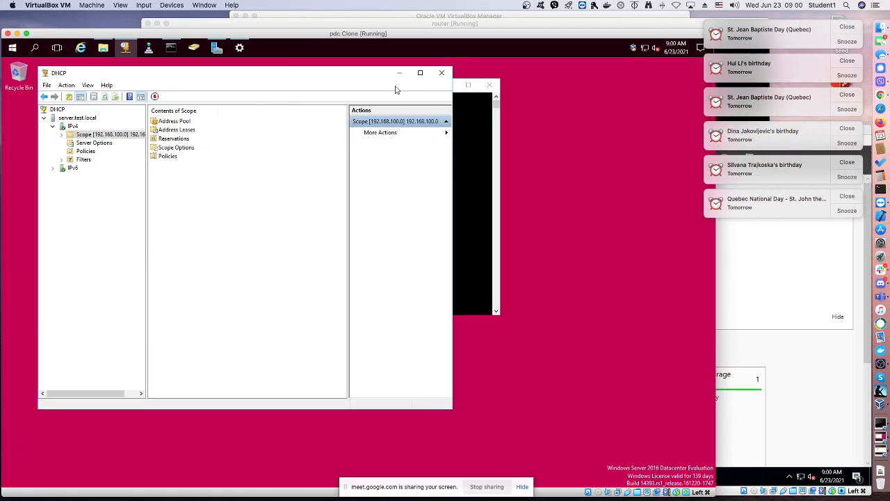
Dismiss all the calendar reminder notifications and select the IPv4 node of the DHCP server
click(850, 30)
click(852, 31)
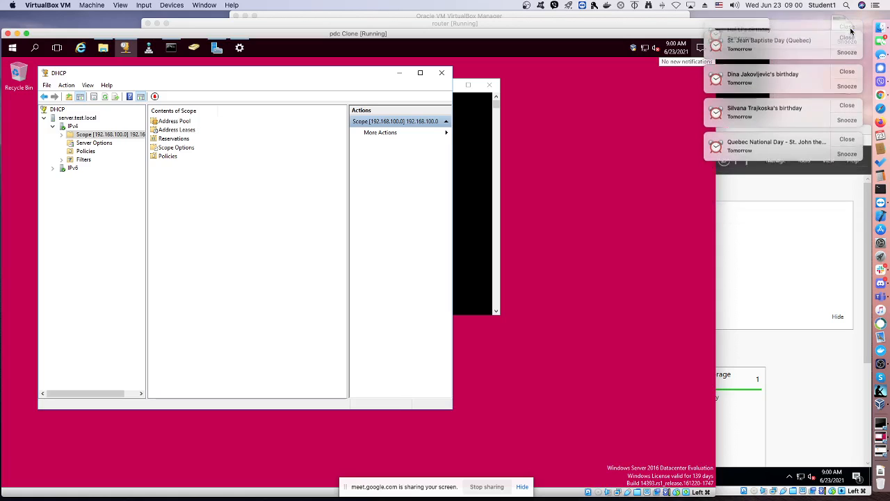
click(852, 30)
click(852, 31)
click(851, 31)
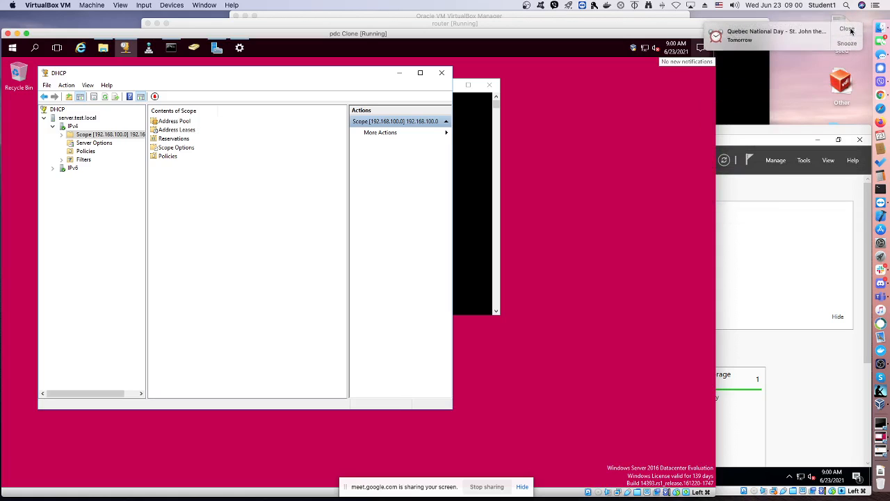
click(852, 31)
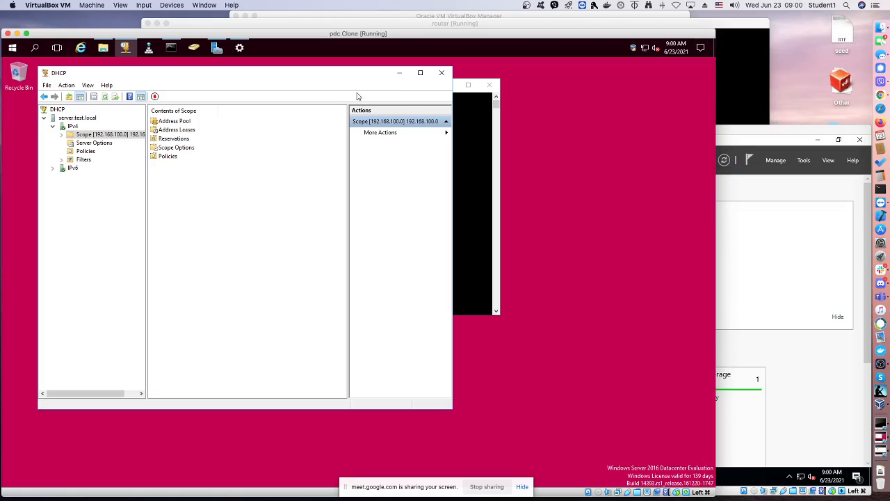
click(77, 129)
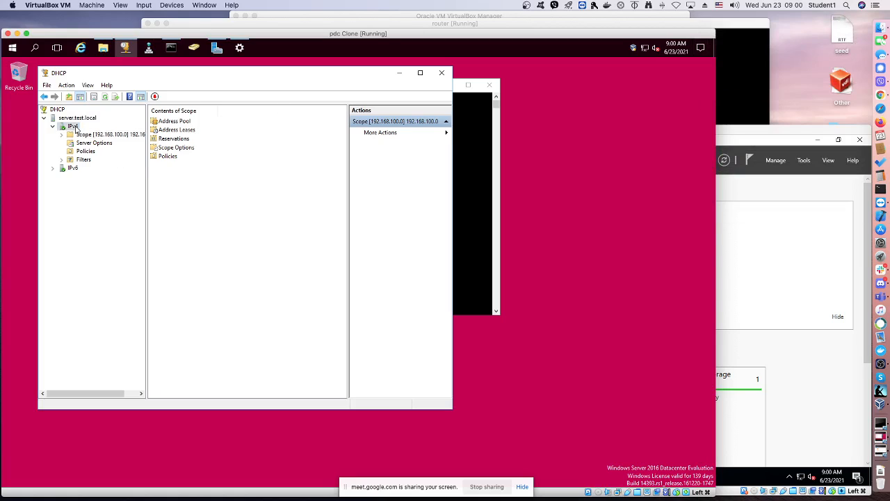
Start a new scope on the IPv4 node and name it 192.168.200.0
right_click(76, 129)
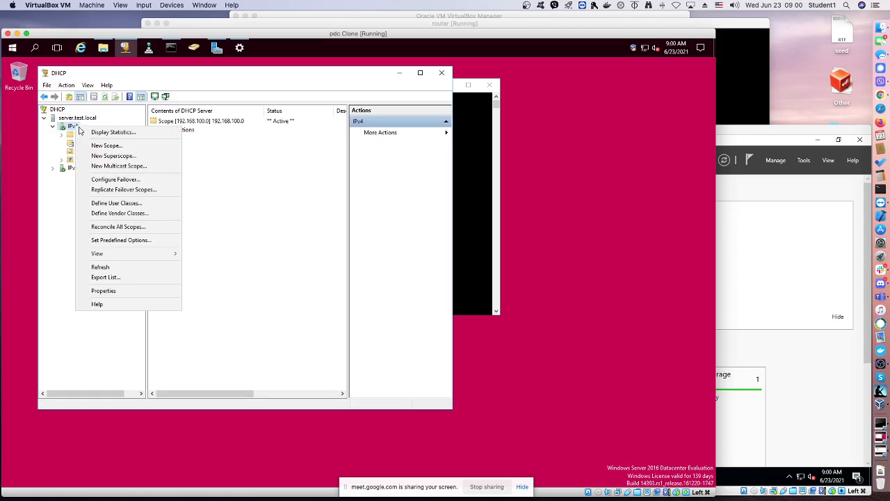
click(99, 146)
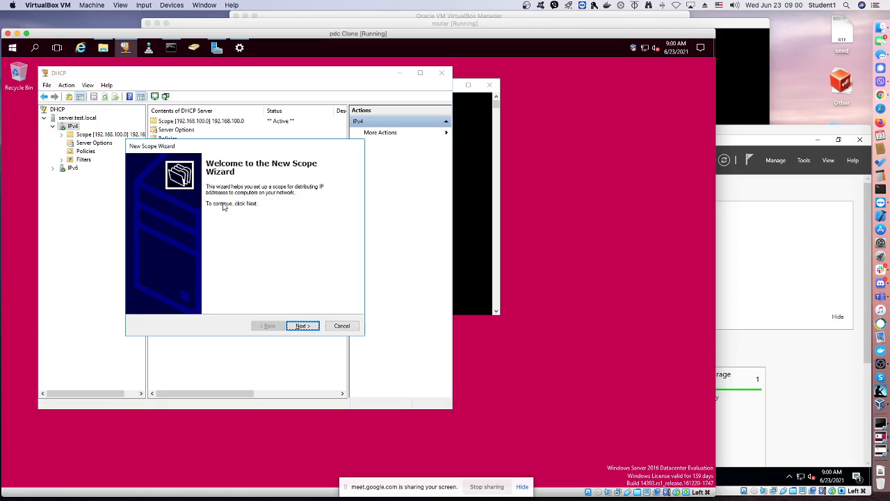
click(312, 326)
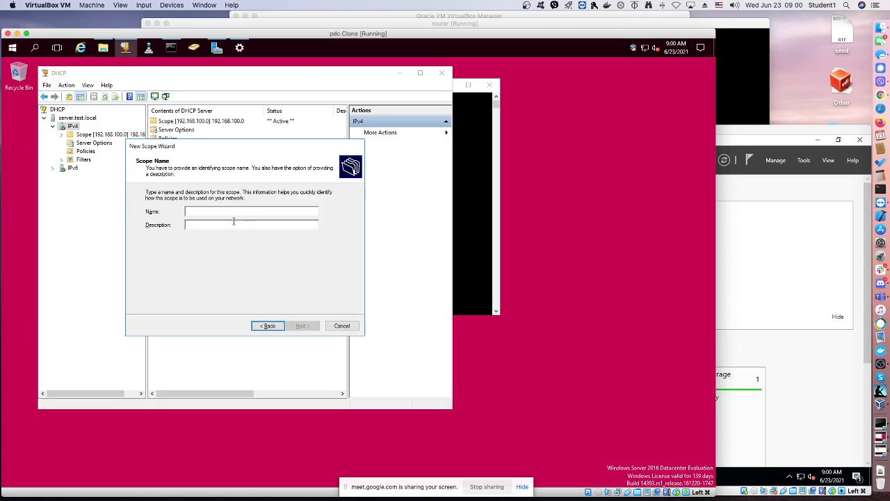
text(192.168.200.0)
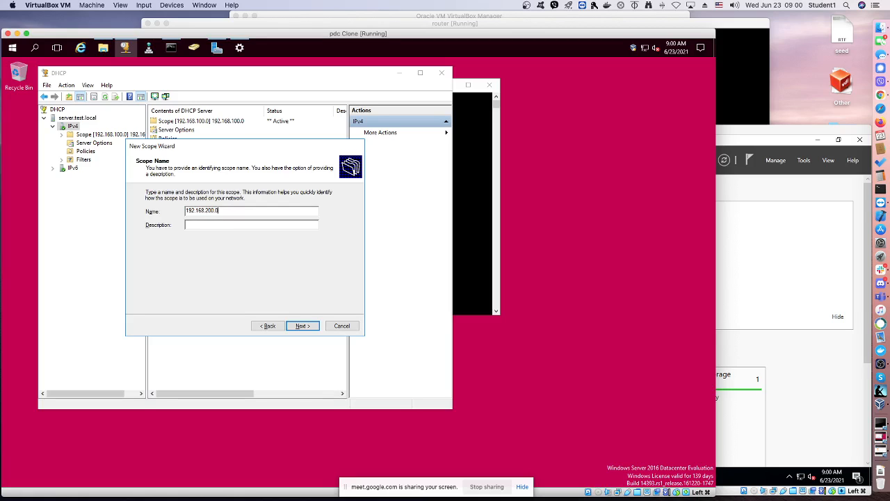
click(313, 327)
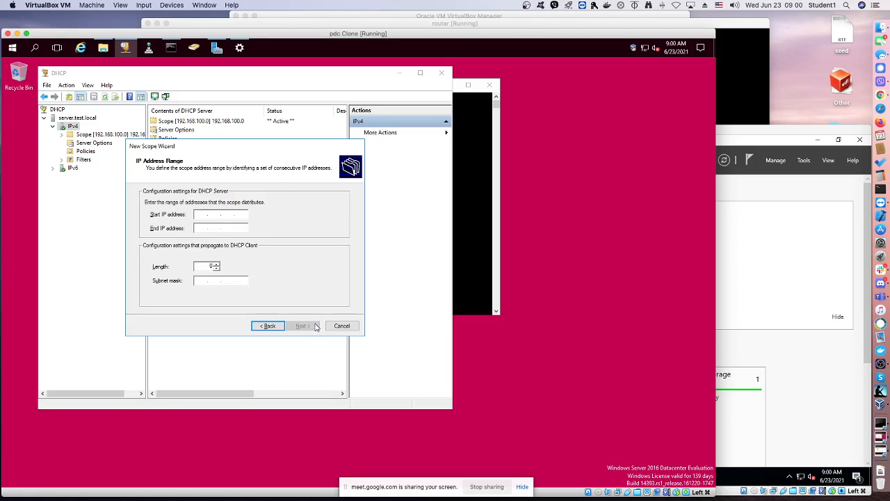
Set the new scope's address range from 192.168.200.200 to 192.168.200.250
text(192.168.200.200)
click(200, 228)
text(19)
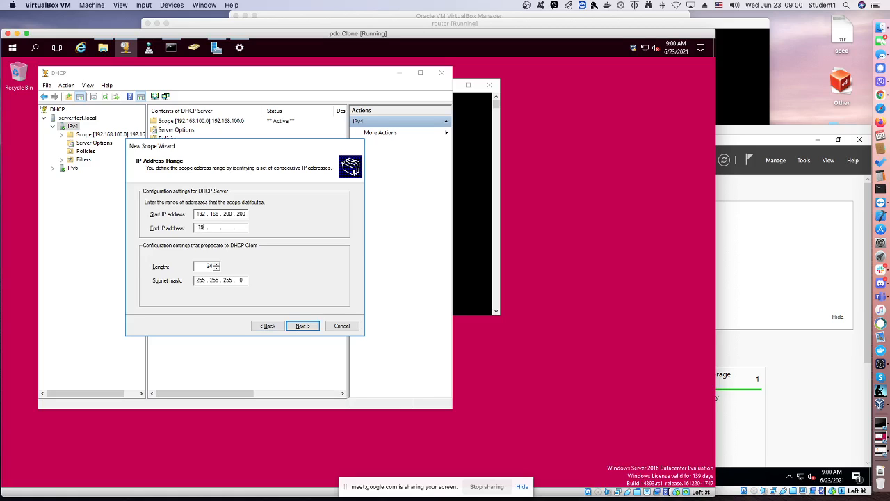
text(2.168.200.250)
click(301, 326)
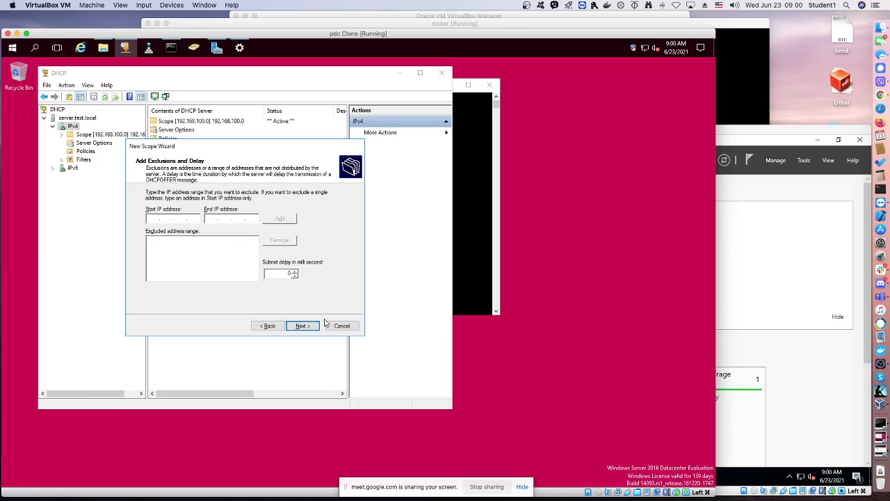
Add no exclusions, keep the default lease duration, and choose to configure the DHCP options now
click(303, 324)
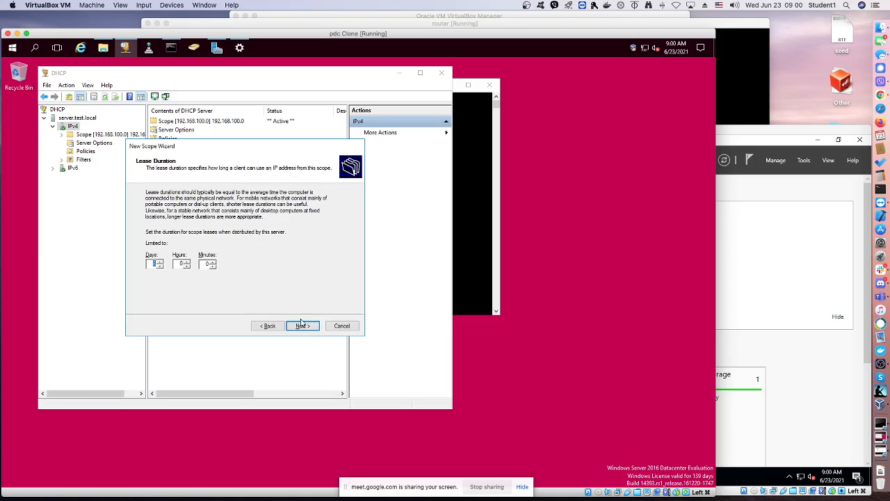
click(308, 327)
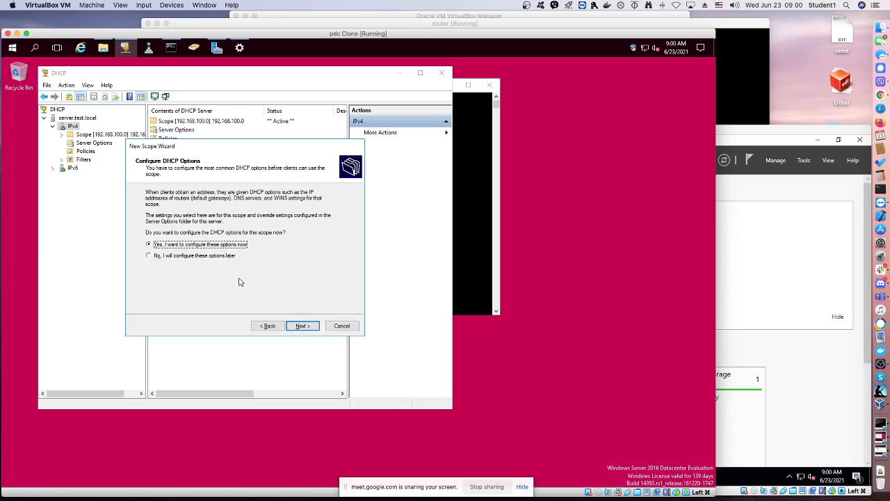
click(309, 328)
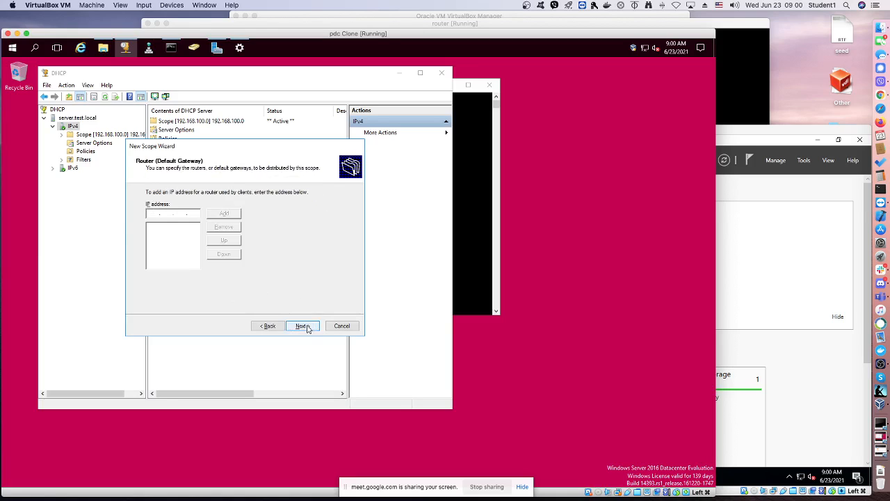
Add 192.168.200.1 as the scope's router (default gateway)
click(163, 212)
text(192 . 168 . 200 . 1)
click(227, 215)
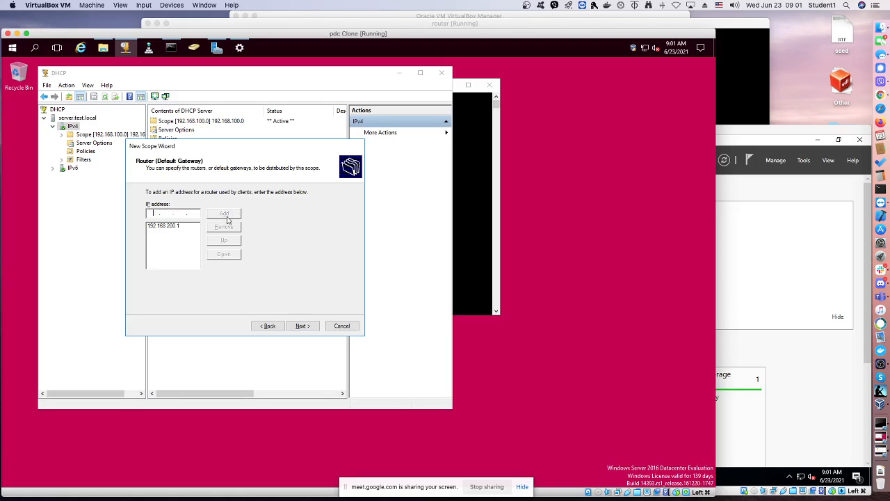
click(301, 325)
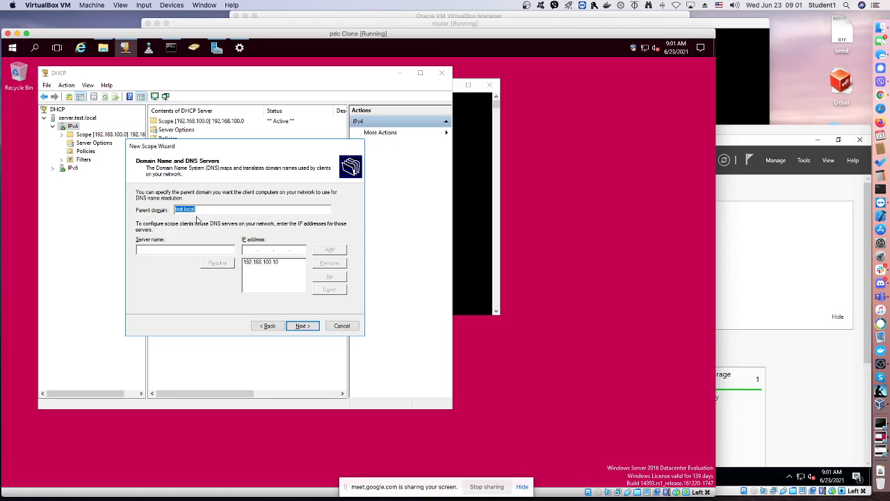
Remove 192.168.100.10 from the scope's DNS servers and try to resolve the server name pdc
click(180, 249)
click(281, 262)
click(329, 263)
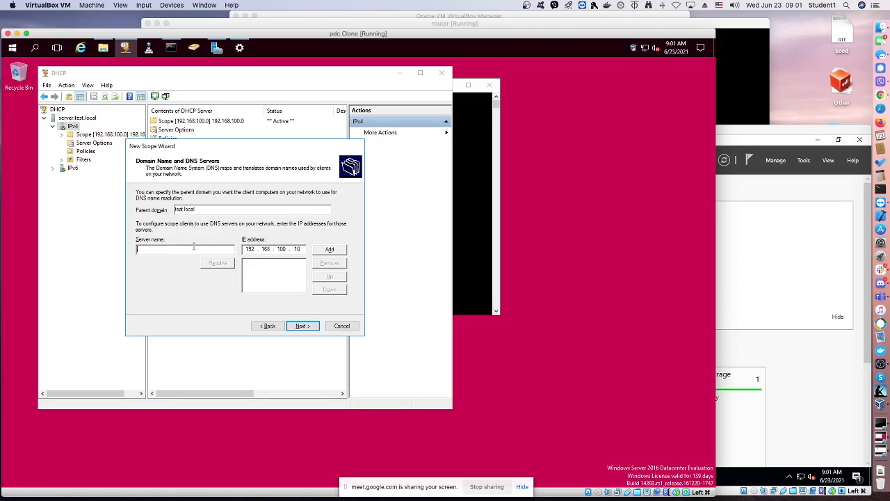
key(Return)
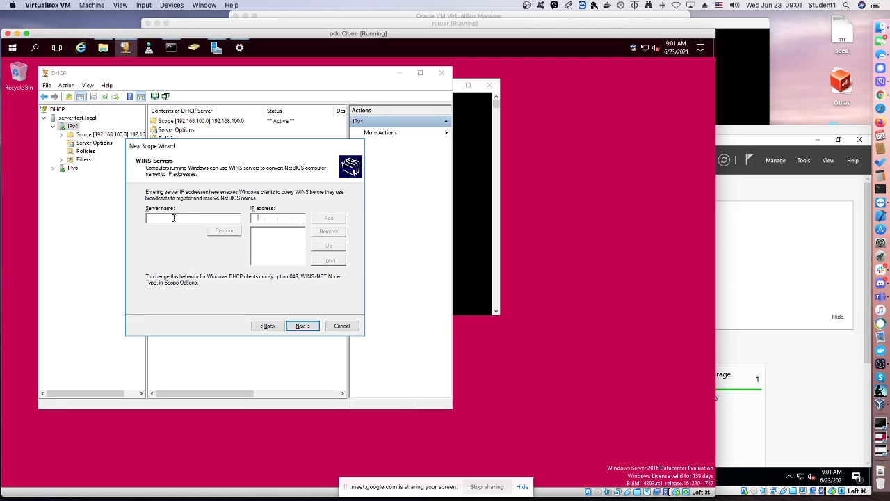
click(269, 326)
click(218, 264)
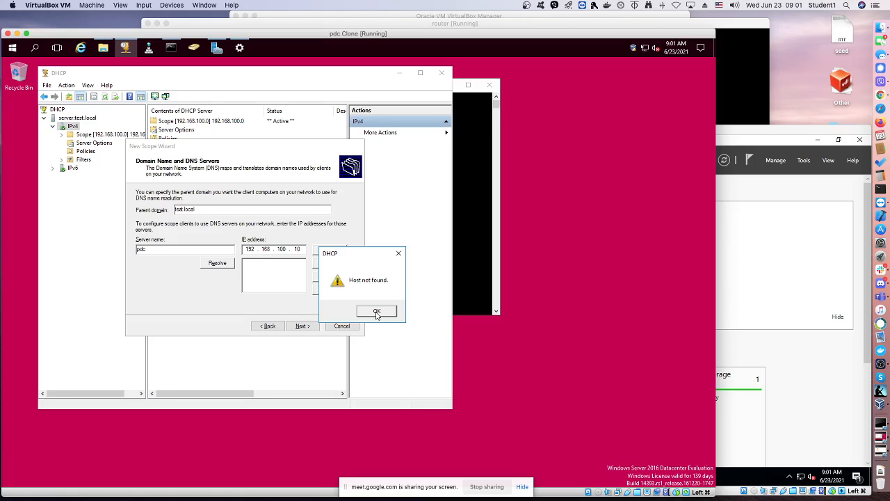
click(377, 311)
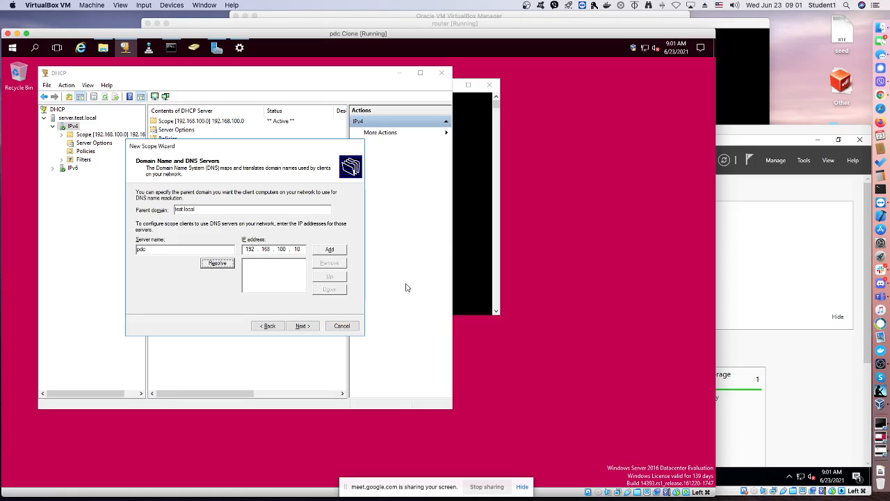
Clear the Command Prompt and run hostname to check this server's name
click(104, 47)
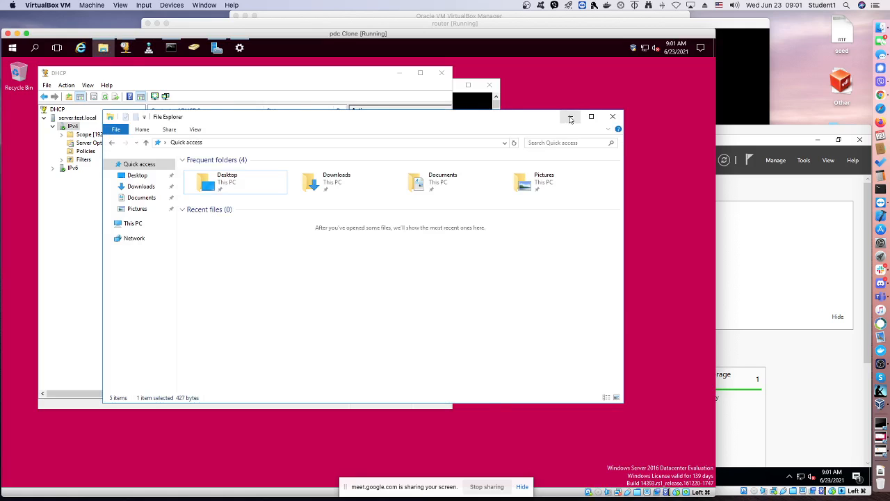
click(571, 116)
click(477, 118)
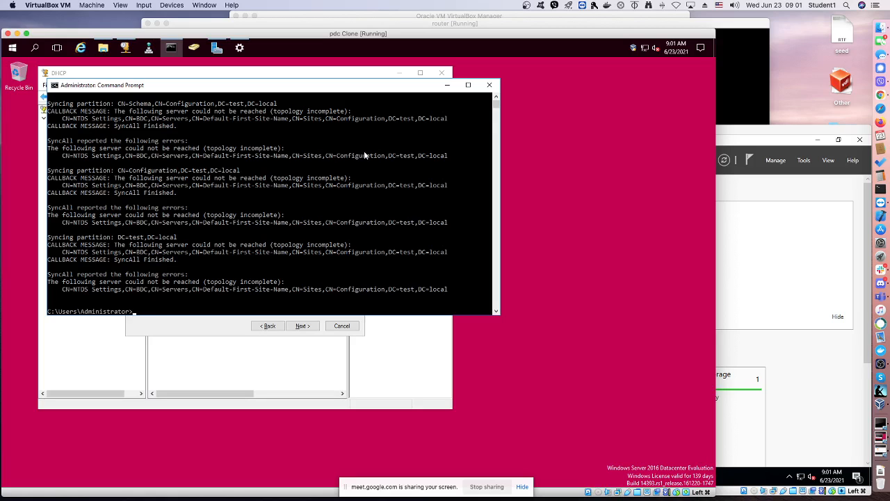
text(cls)
key(Return)
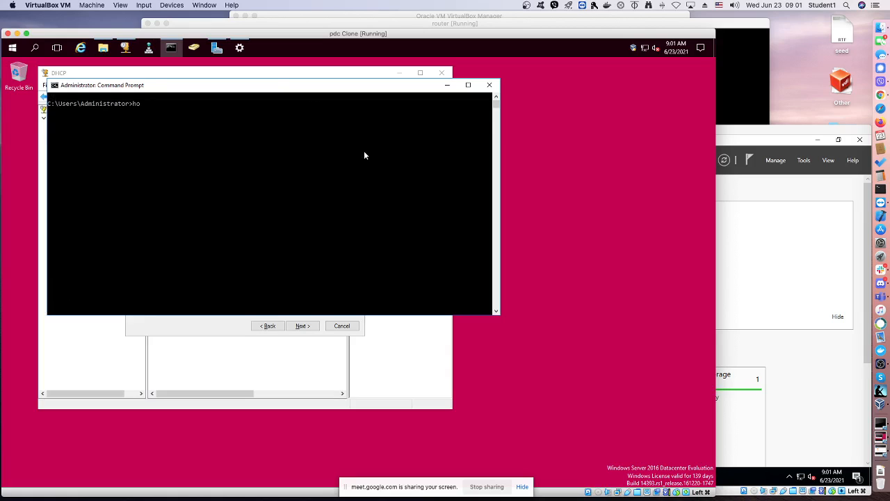
text(hostname)
key(Return)
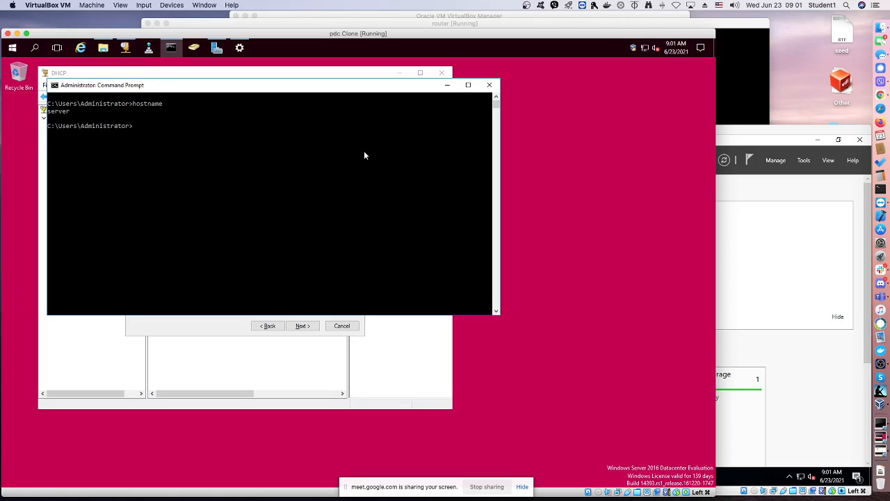
Resolve the server name "server" in the scope wizard and add 192.168.100.10 as a DNS server
click(167, 329)
drag(158, 247, 127, 254)
text(serv)
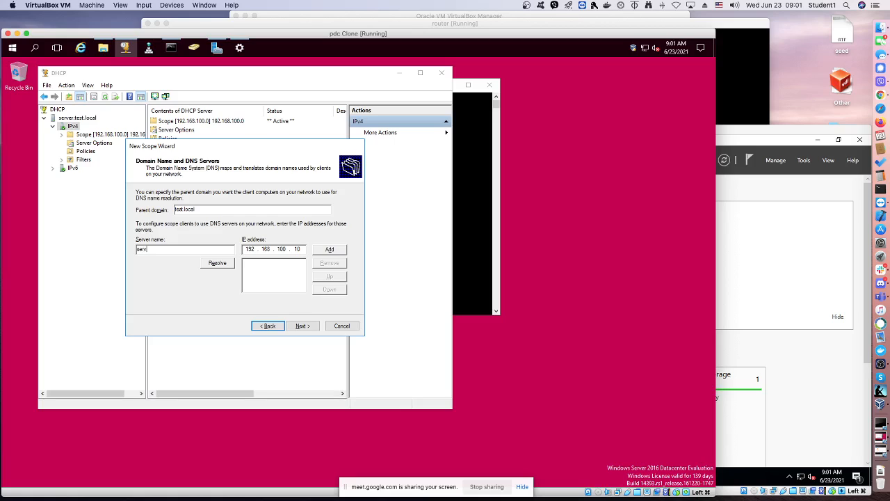
text(er)
click(218, 264)
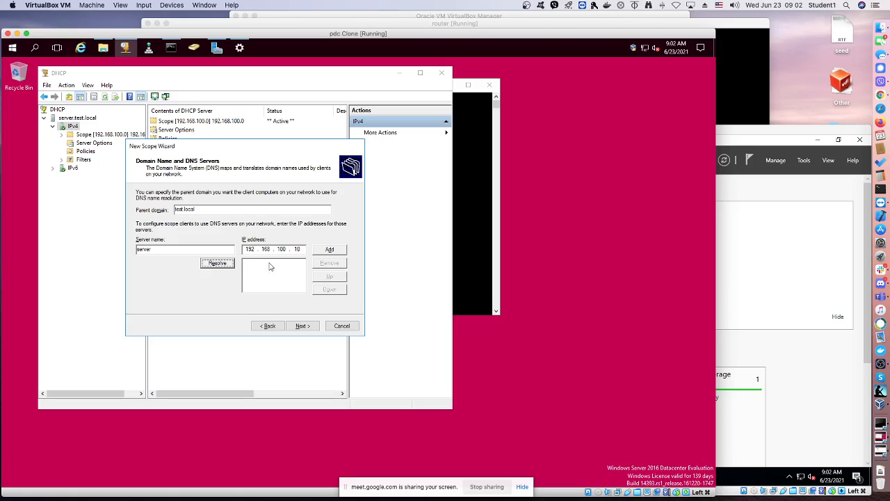
click(327, 251)
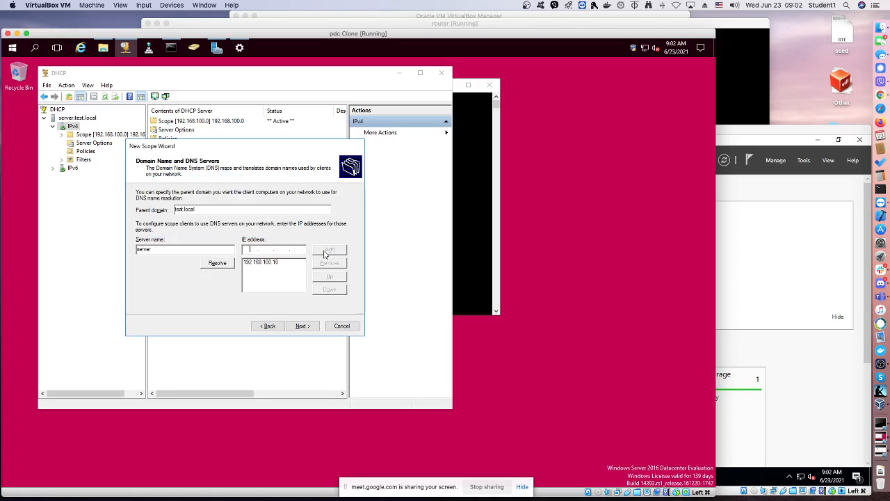
Resolve the server name bdc and add 192.168.200.20 as the scope's second DNS server
drag(171, 251, 125, 248)
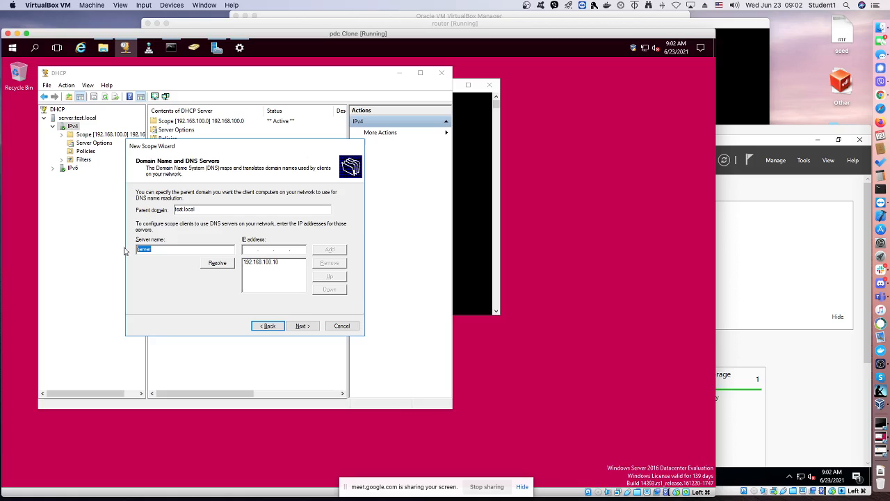
text(bdc)
click(223, 265)
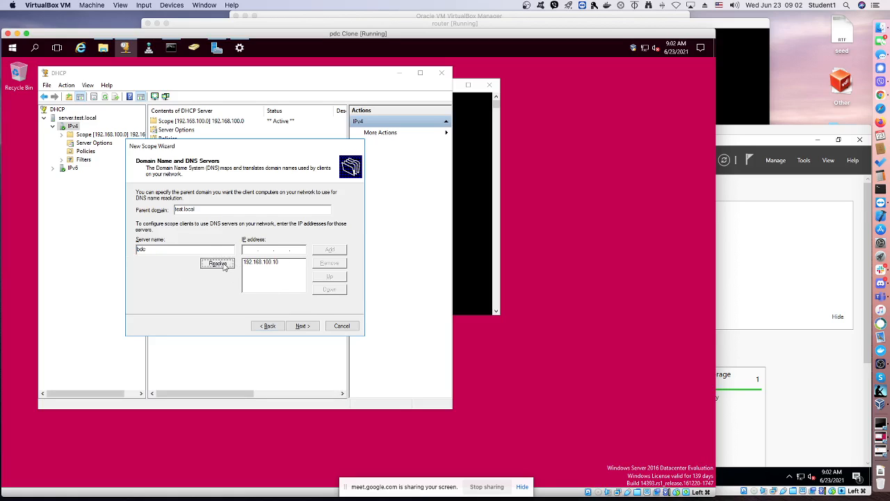
click(330, 251)
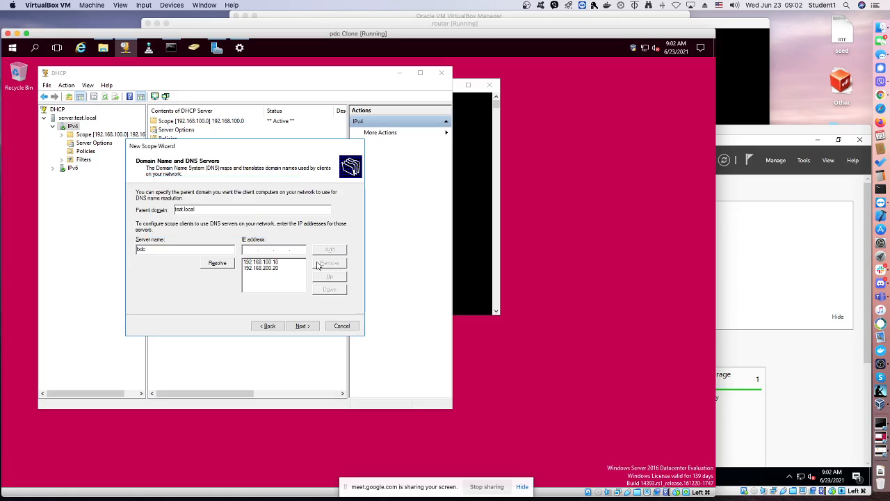
click(303, 325)
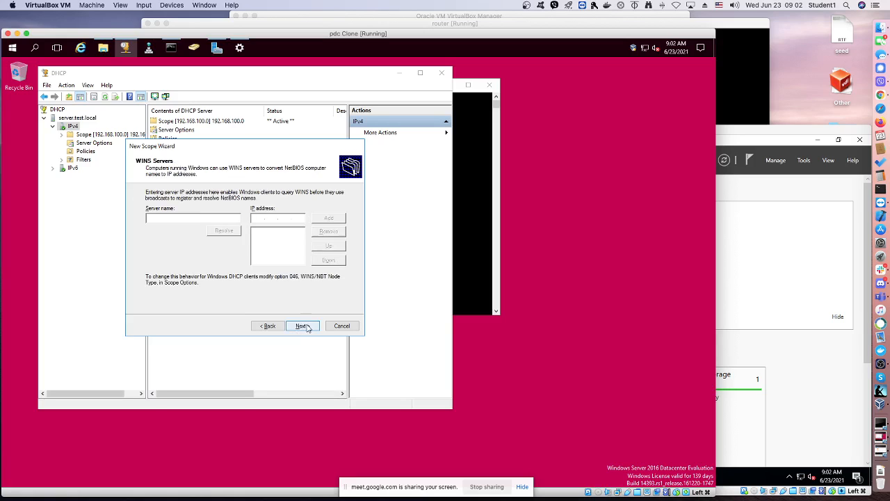
Leave the WINS servers empty, choose to activate the scope now, and finish the wizard
click(299, 330)
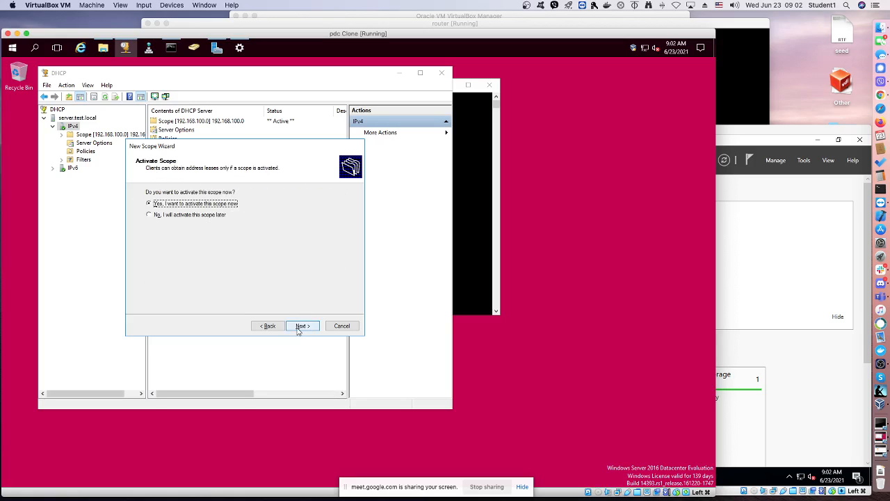
click(302, 327)
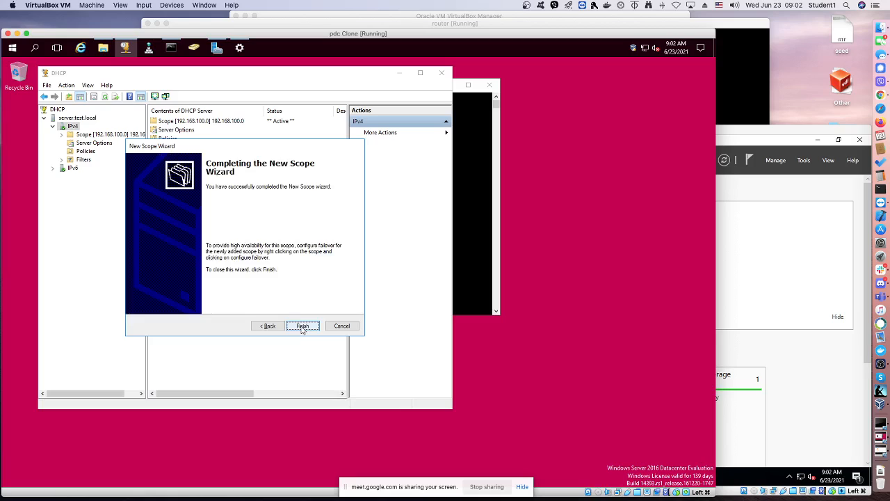
click(300, 326)
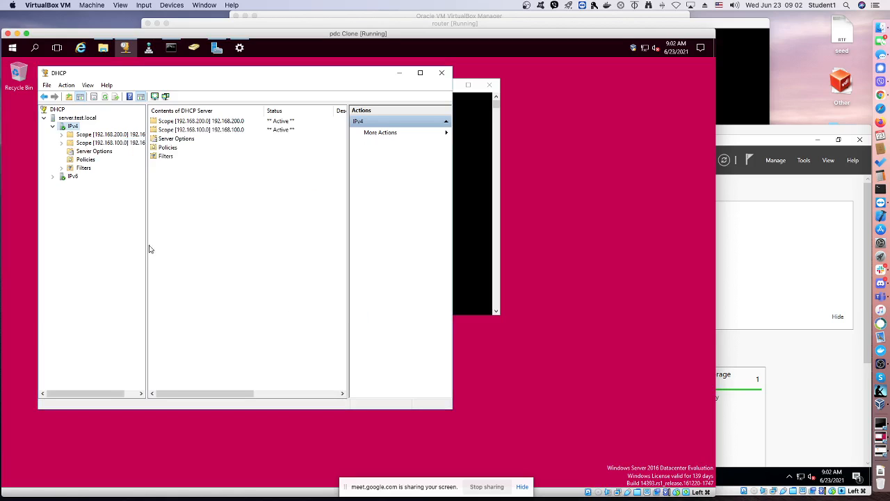
Widen the DHCP console tree and enlarge its window to show the full scope names
drag(146, 244, 166, 241)
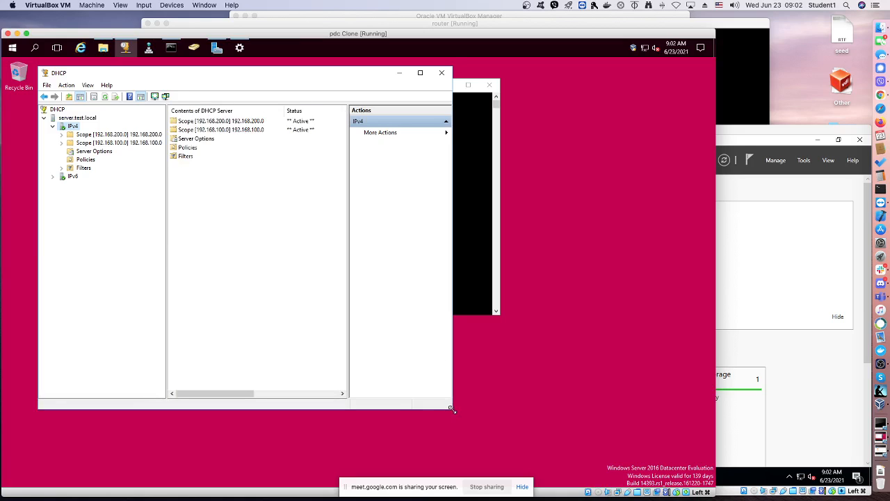
drag(450, 410, 516, 411)
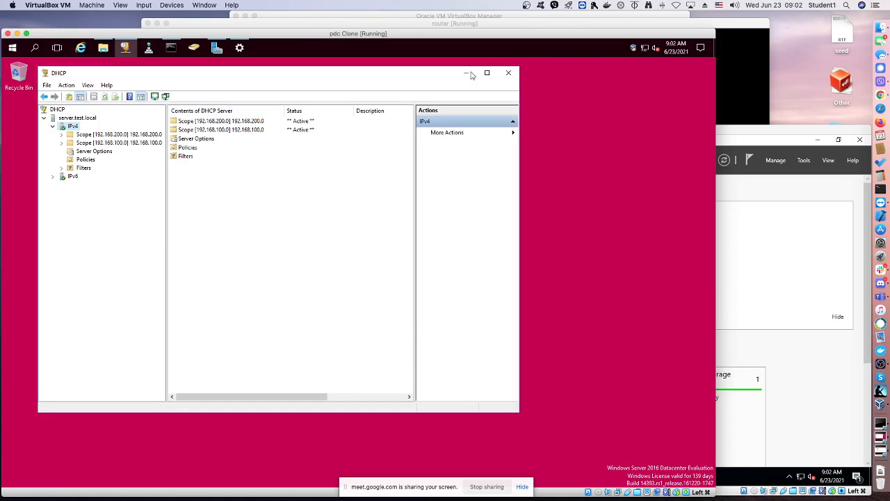
Switch to VirtualBox Manager and start cloning the www machine from the sources group, generating new MAC addresses for all network adapters
click(315, 16)
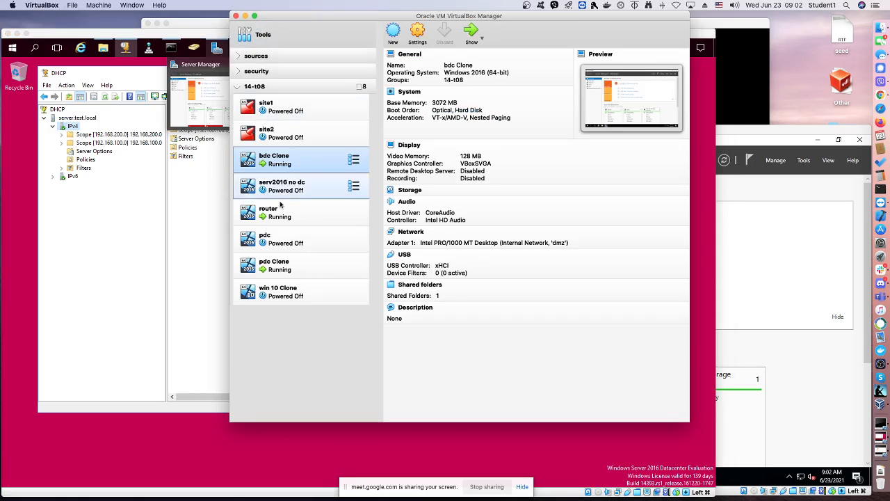
click(238, 56)
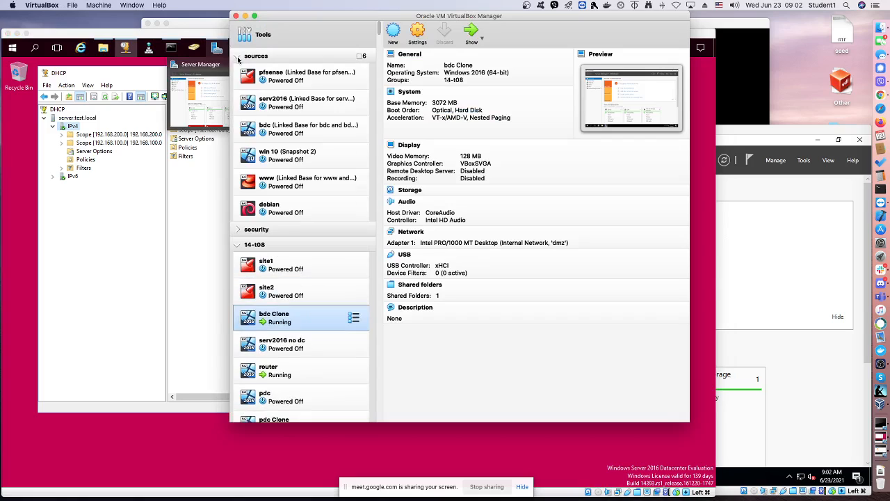
right_click(292, 187)
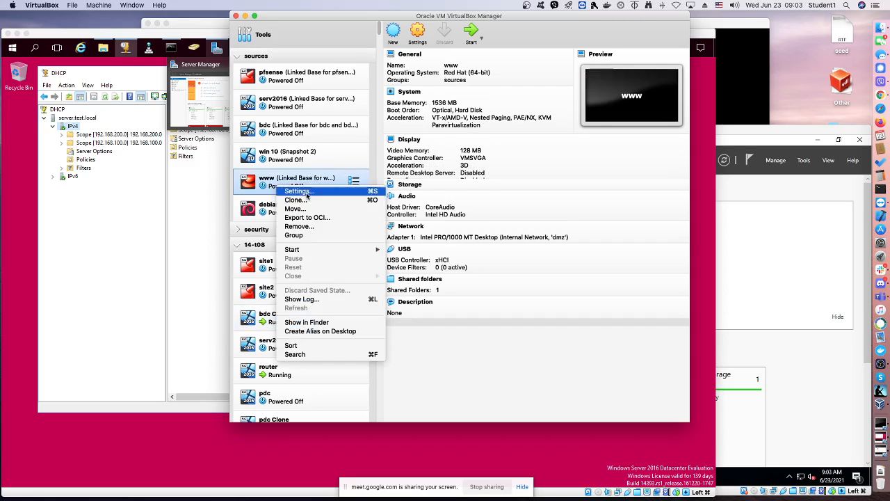
click(299, 200)
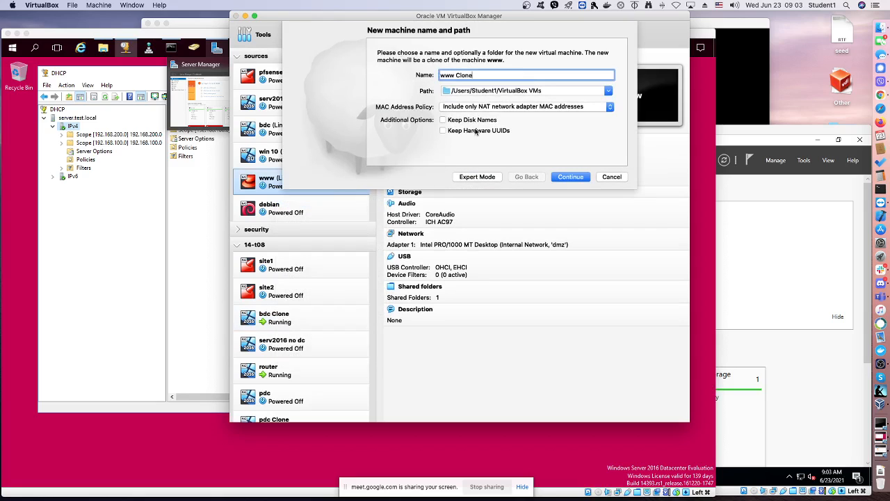
click(456, 109)
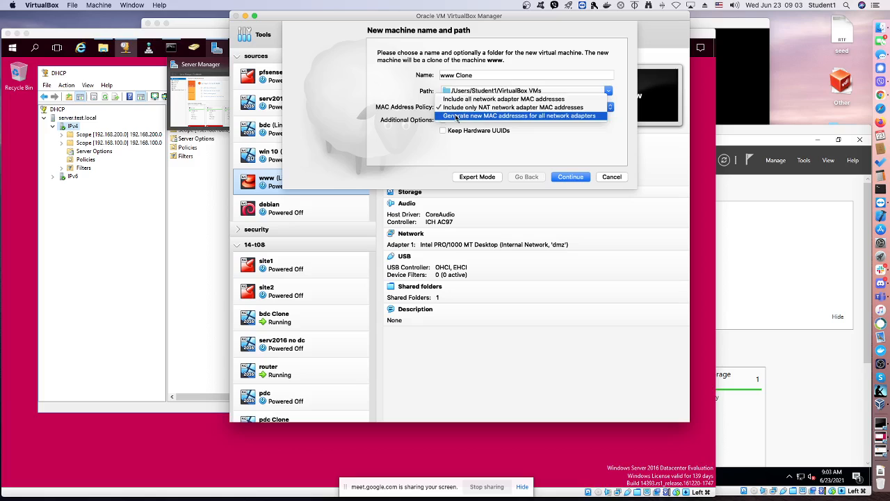
click(456, 117)
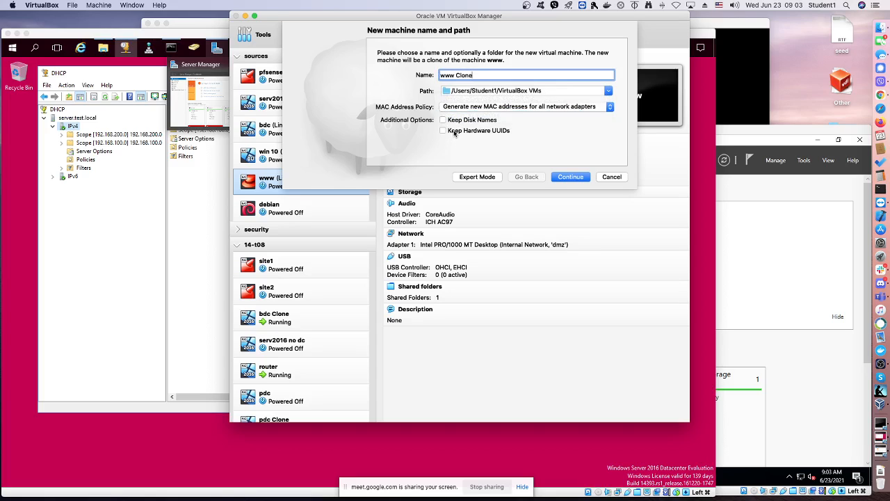
Name the new machine www1 and create it as a linked clone
key(BackSpace)
key(BackSpace)
key(BackSpace)
key(BackSpace)
key(BackSpace)
text(1)
click(471, 108)
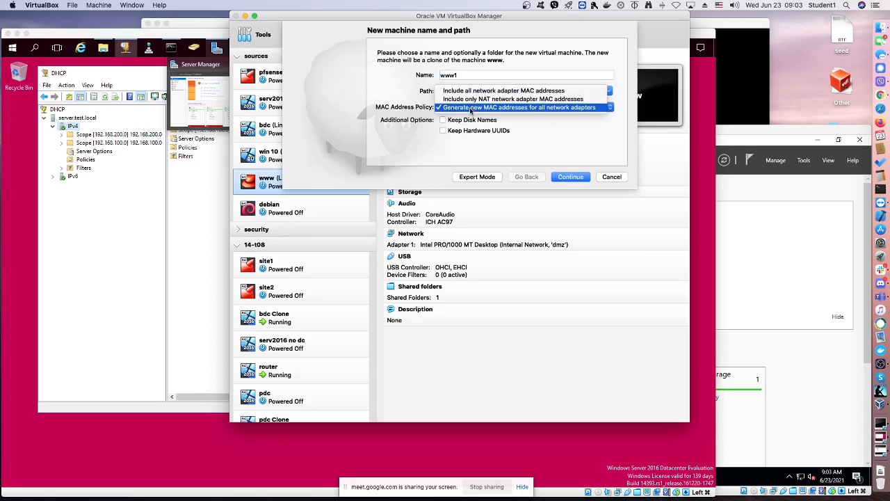
click(471, 109)
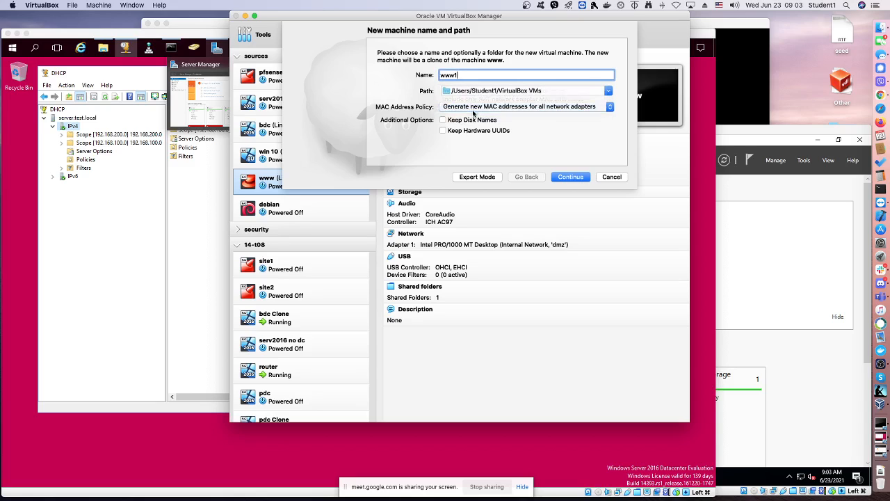
click(560, 175)
click(402, 153)
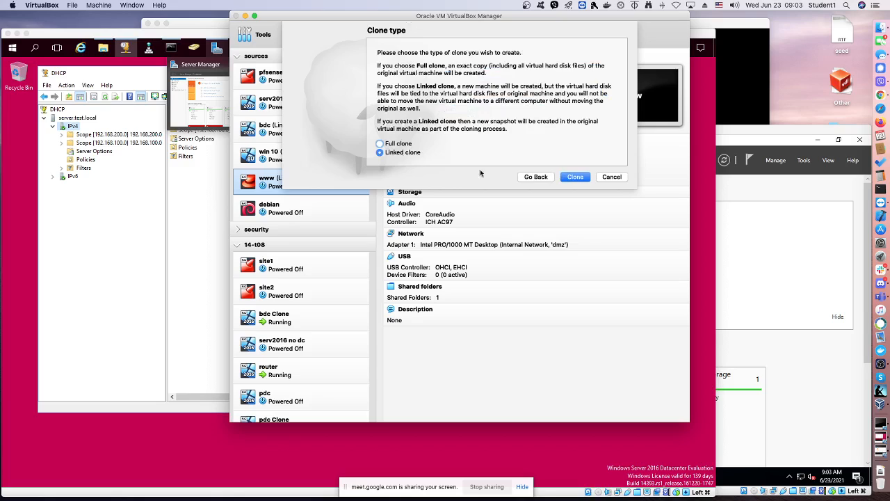
click(572, 176)
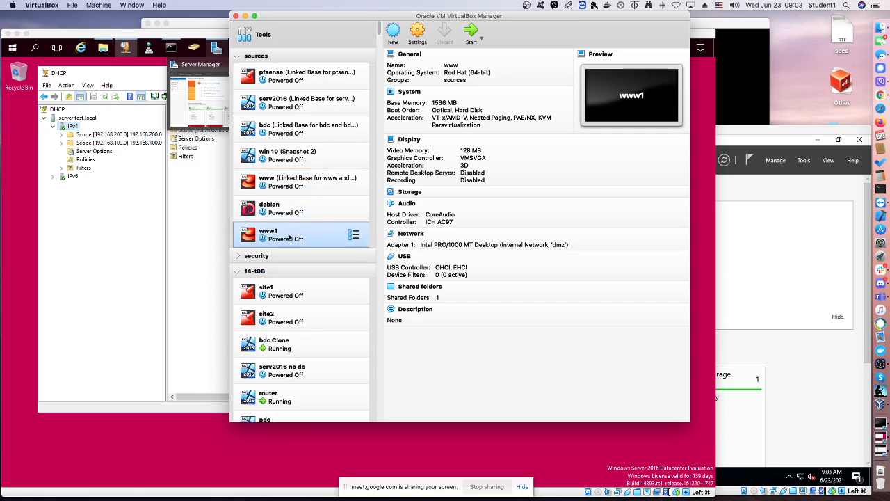
Move the www1 machine into the 14-t08 group and collapse the sources group
mouse_move(290, 236)
mouse_down()
mouse_move(293, 333)
mouse_move(298, 250)
mouse_up()
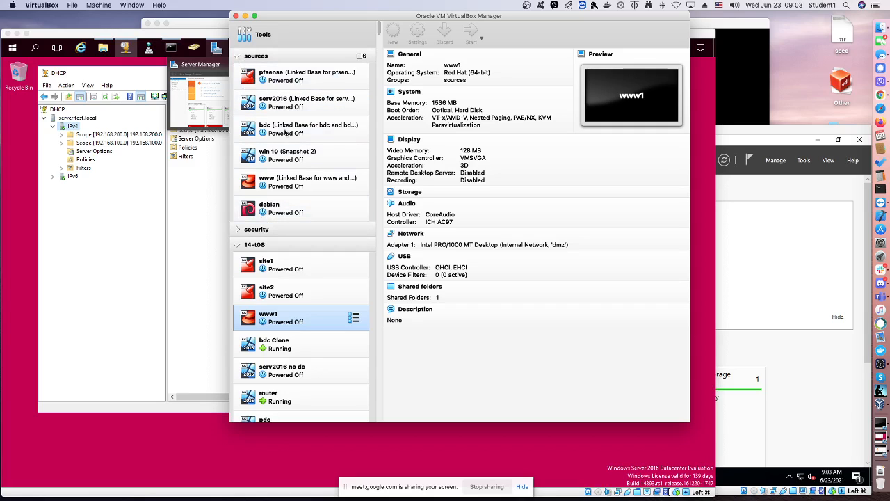
click(248, 60)
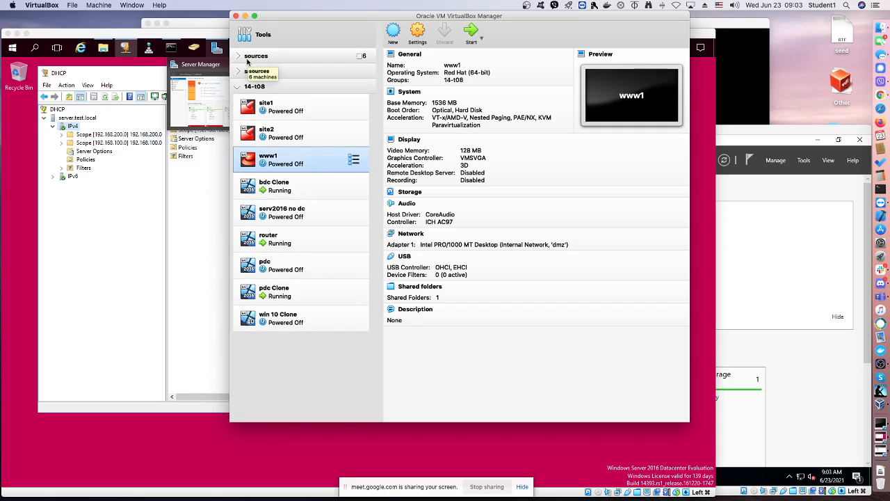
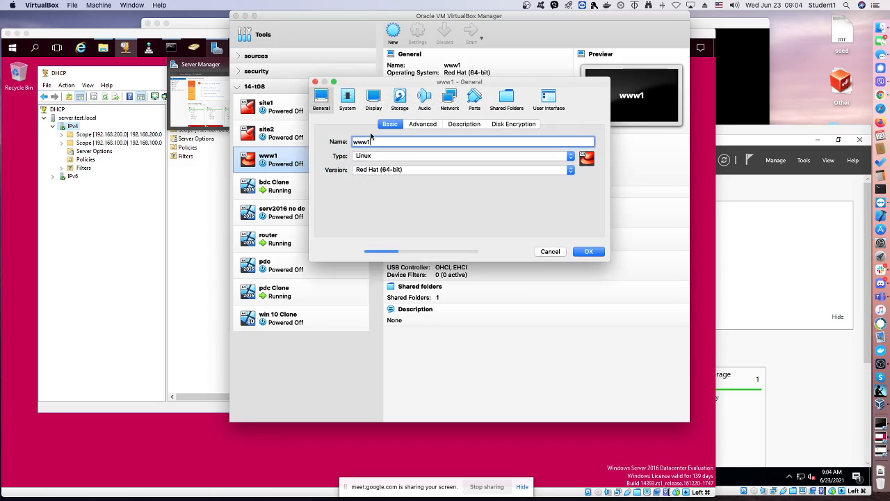
Review the www1 machine's general, system, display, storage, audio, network and shared folder settings, and accept them as they are
click(411, 126)
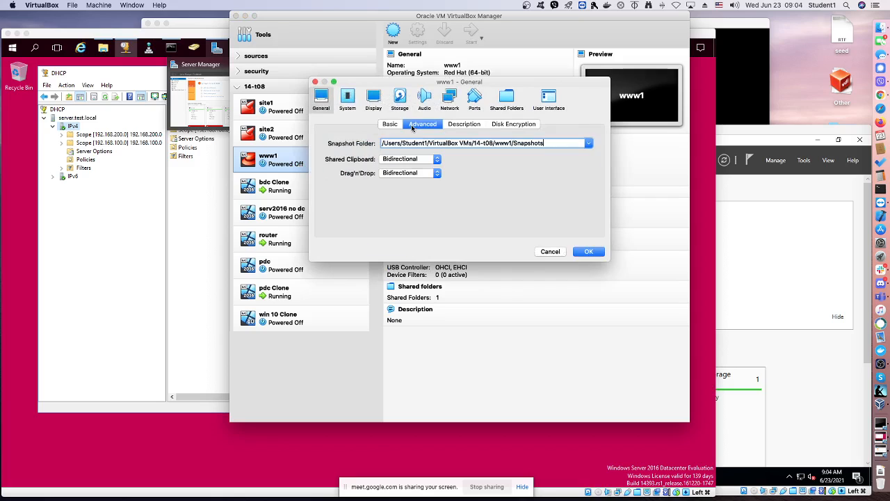
click(392, 125)
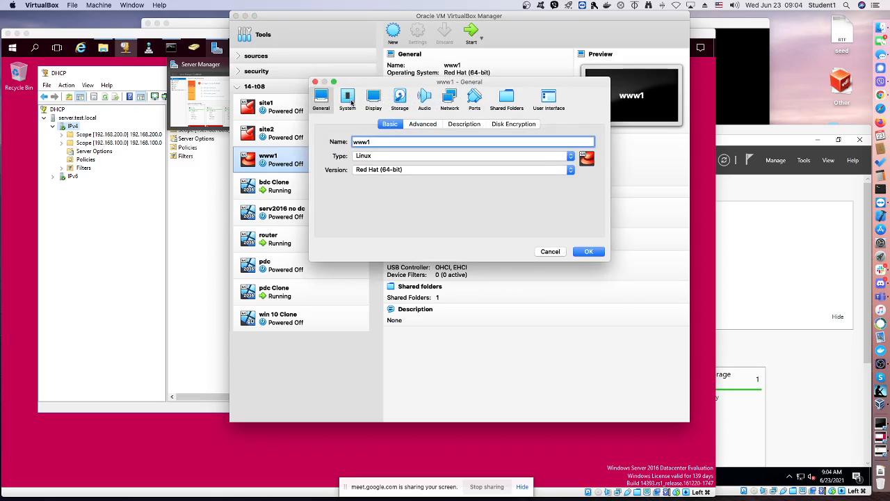
click(351, 102)
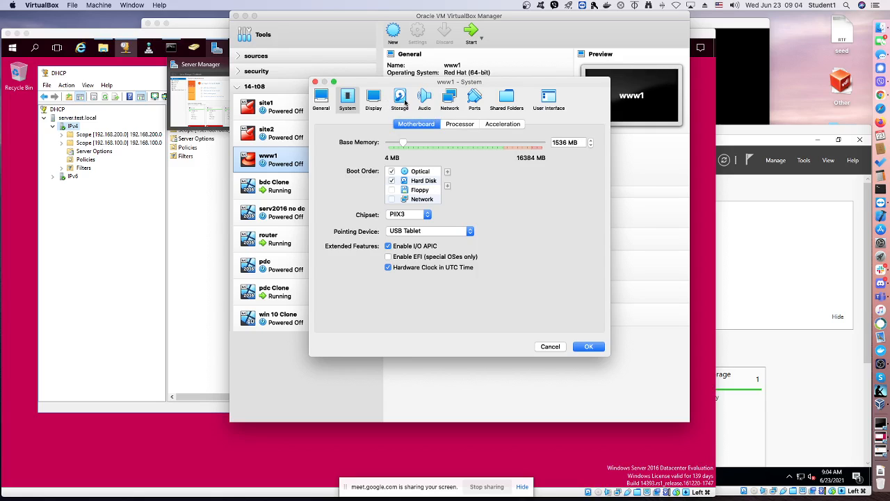
click(378, 104)
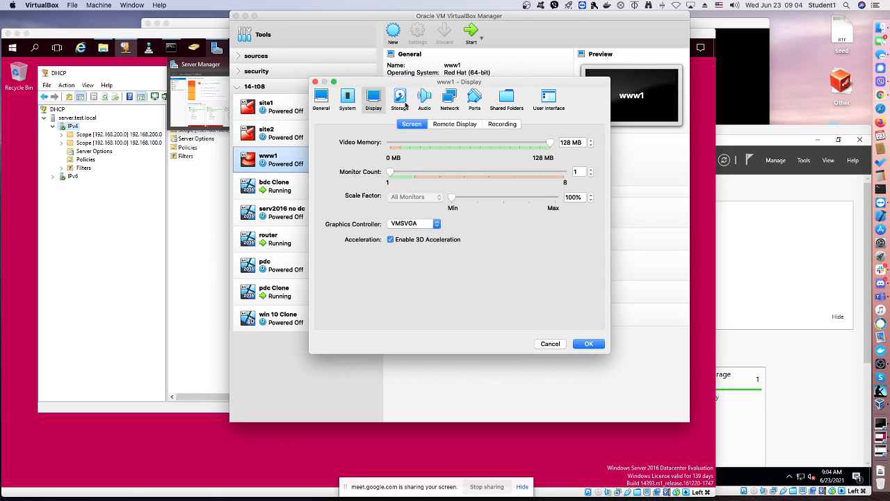
click(404, 103)
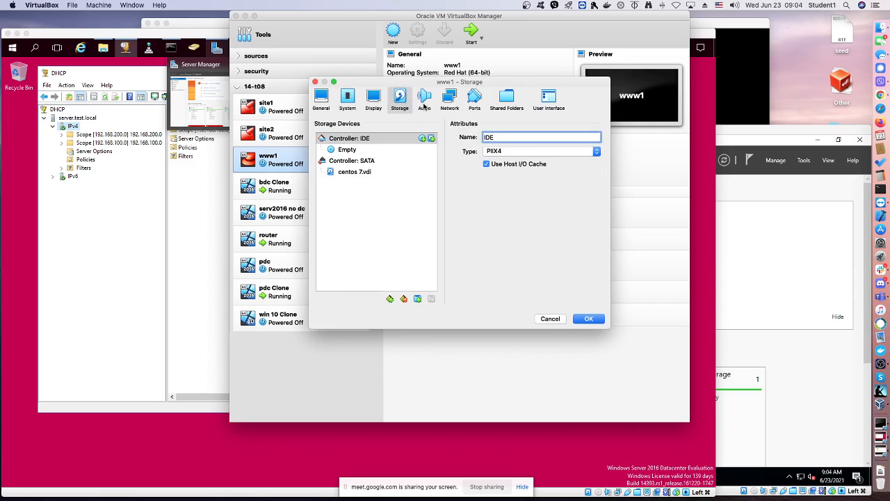
click(424, 103)
click(449, 103)
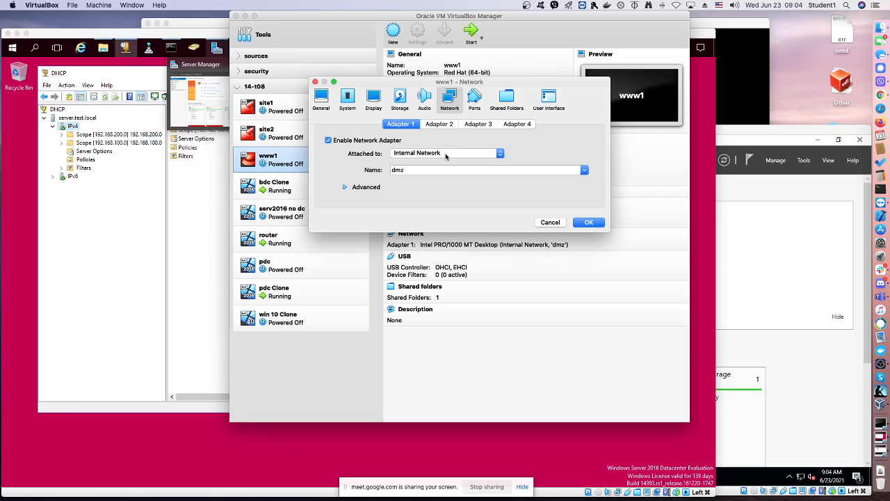
click(505, 103)
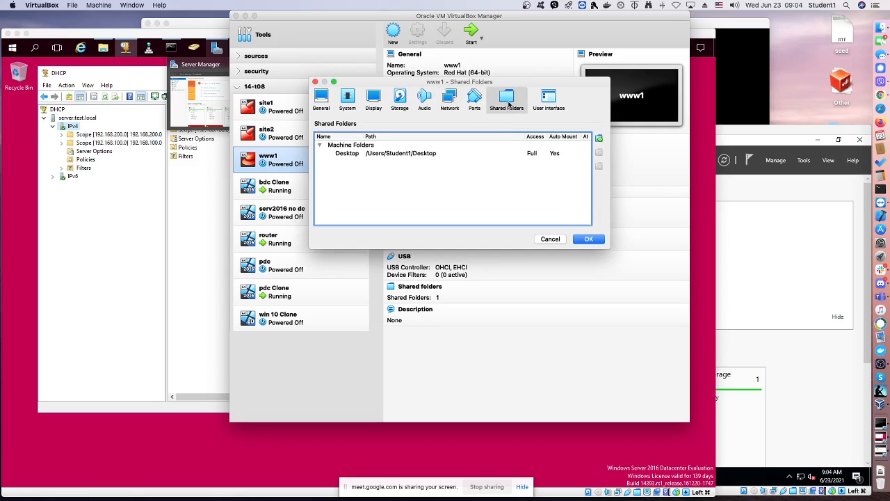
click(586, 239)
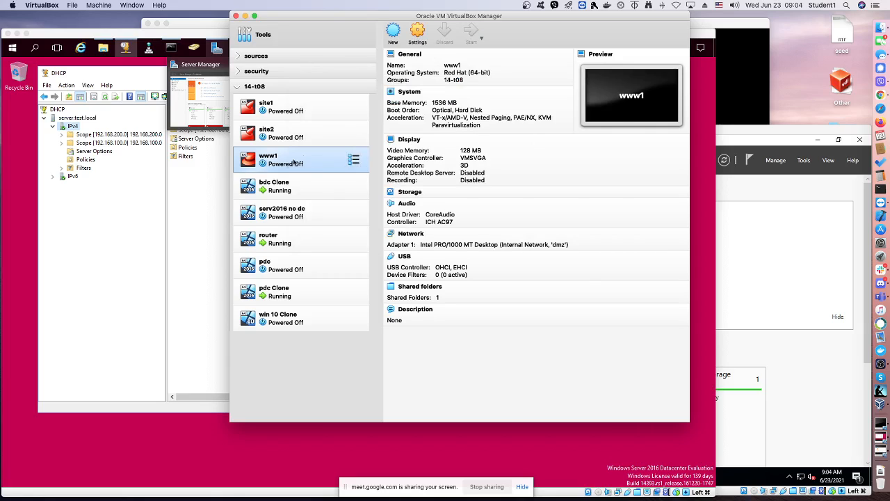
Start the www1 machine and move its window aside
click(472, 31)
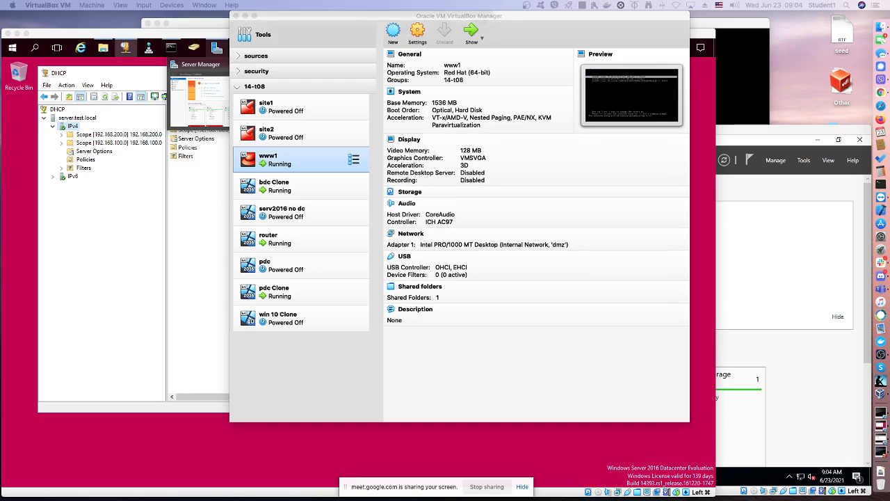
drag(341, 19, 670, 32)
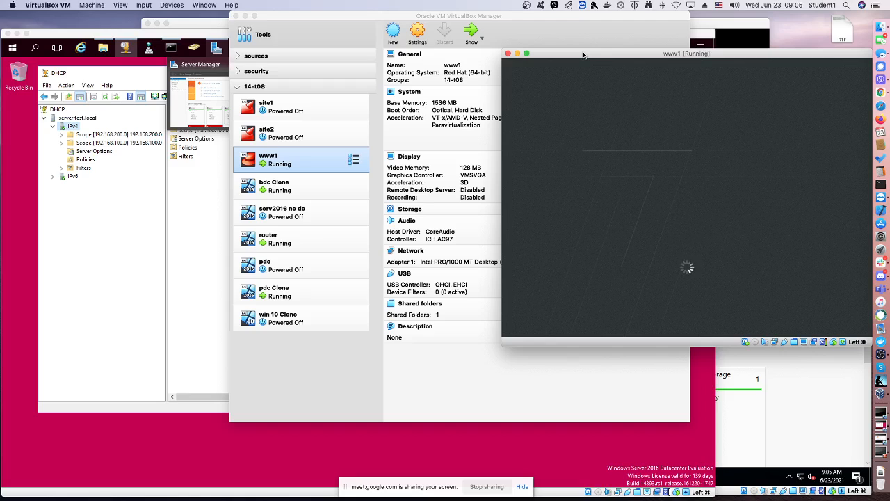
In the bdc Clone machine, minimize Server Manager, move the unlocked taskbar to the upper edge of the desktop and lock it
click(809, 429)
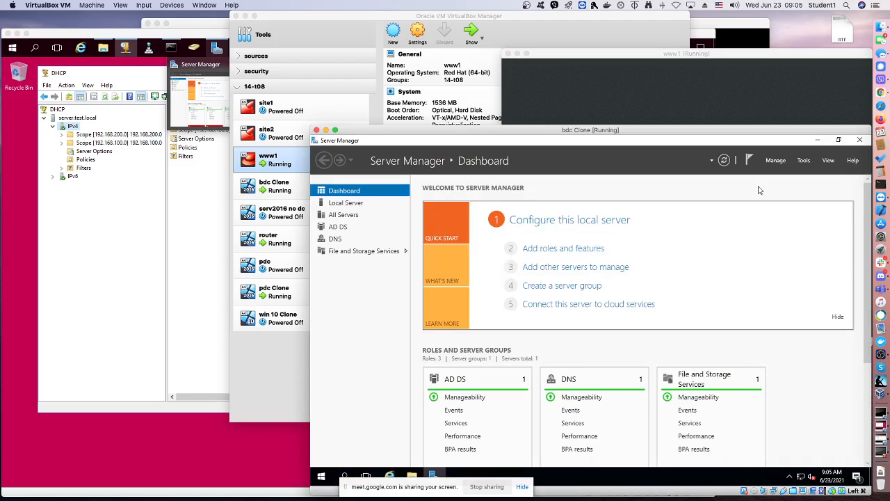
click(816, 139)
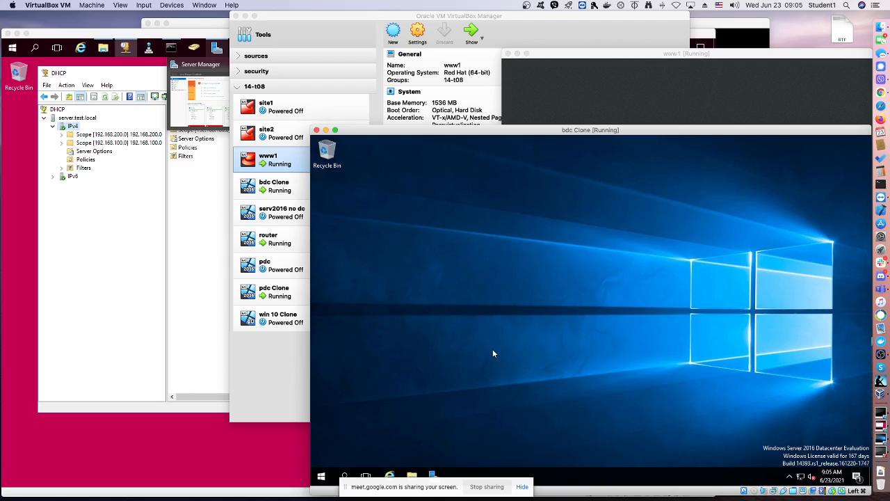
right_click(544, 476)
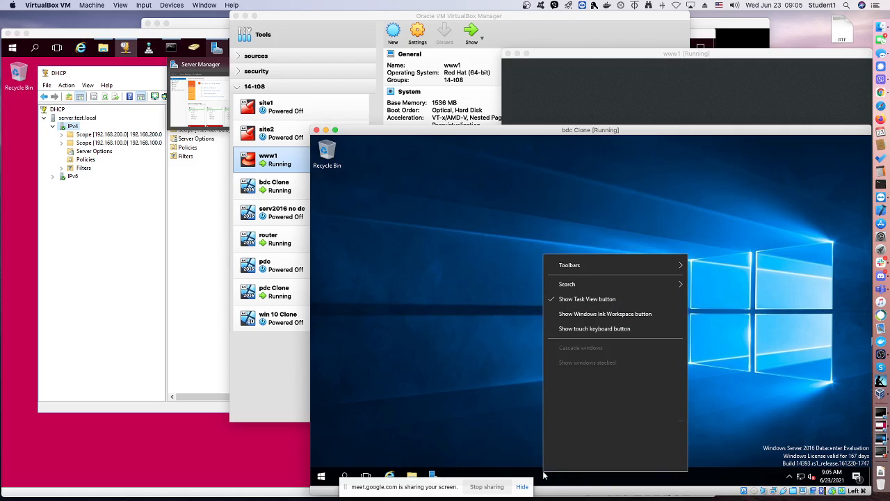
click(574, 463)
drag(574, 473, 529, 141)
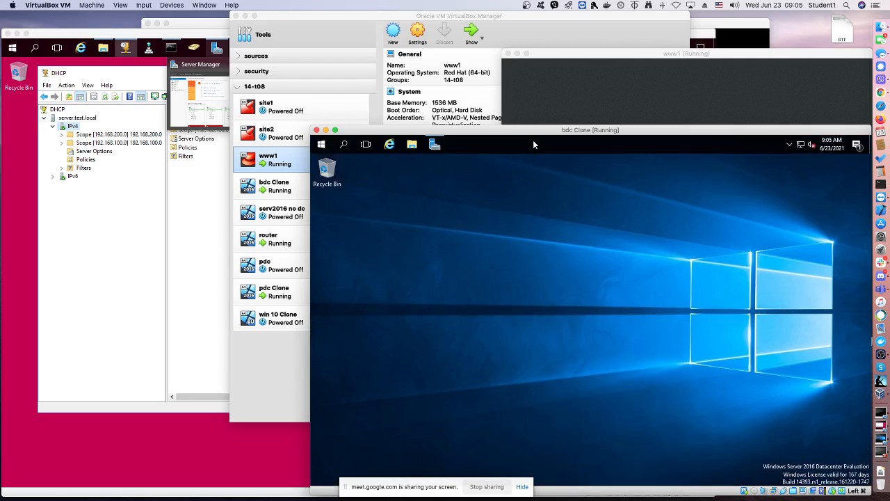
right_click(533, 140)
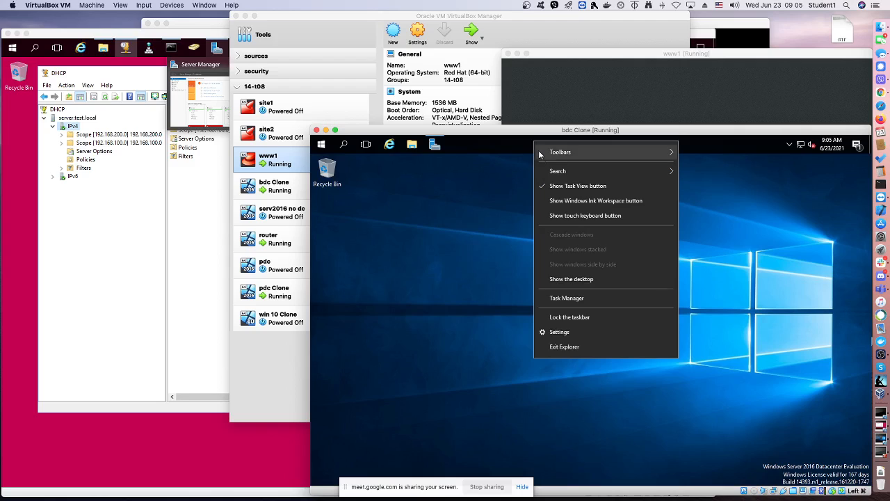
click(565, 327)
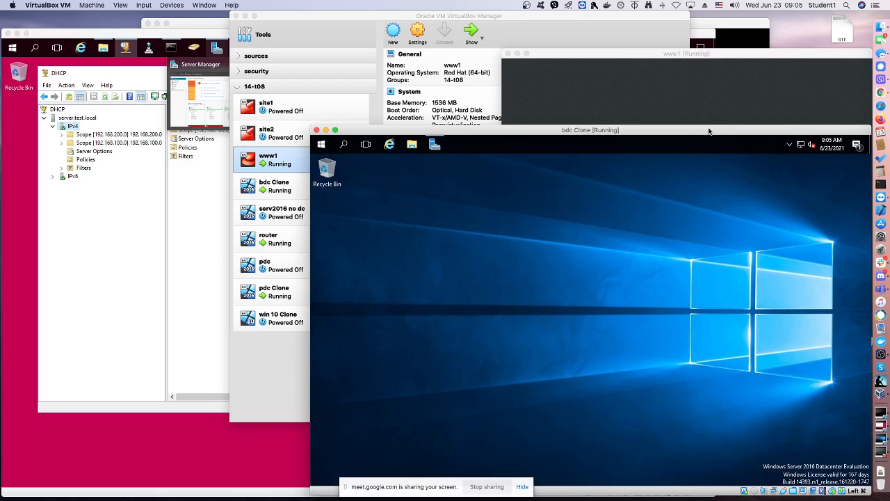
Switch to the www1 machine and sign in by entering the account password
click(710, 57)
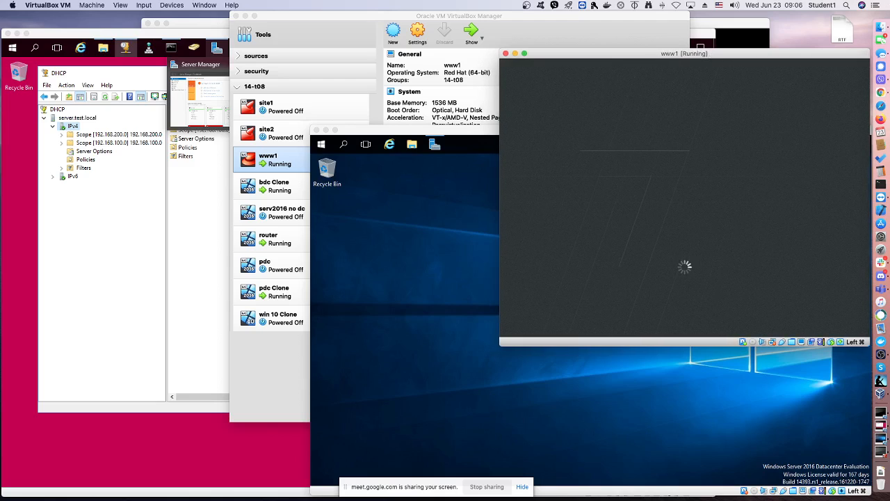
click(463, 362)
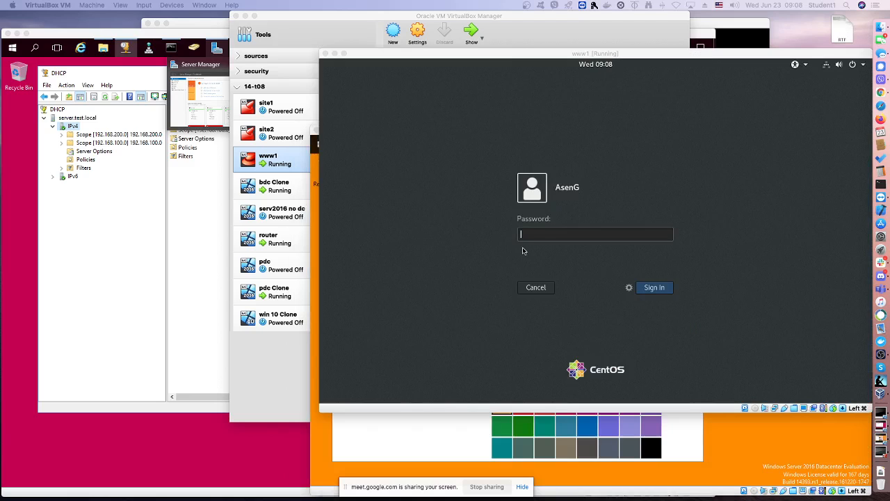
click(529, 235)
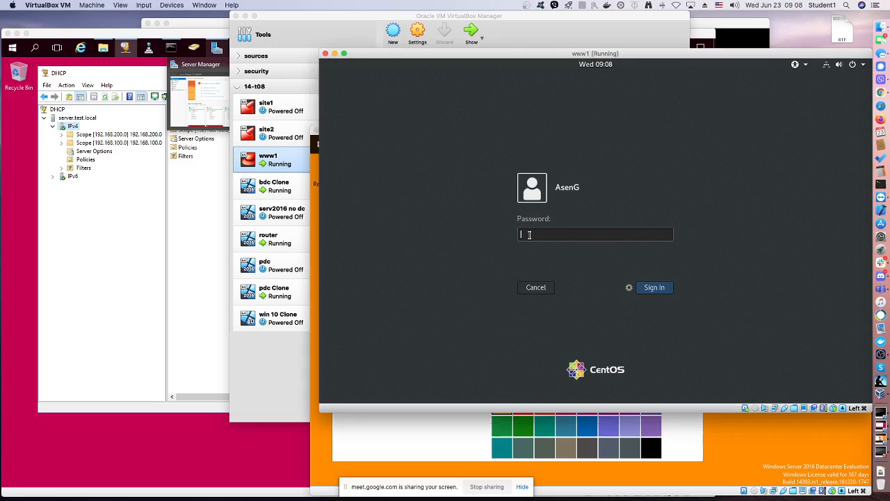
text(****)
key(Return)
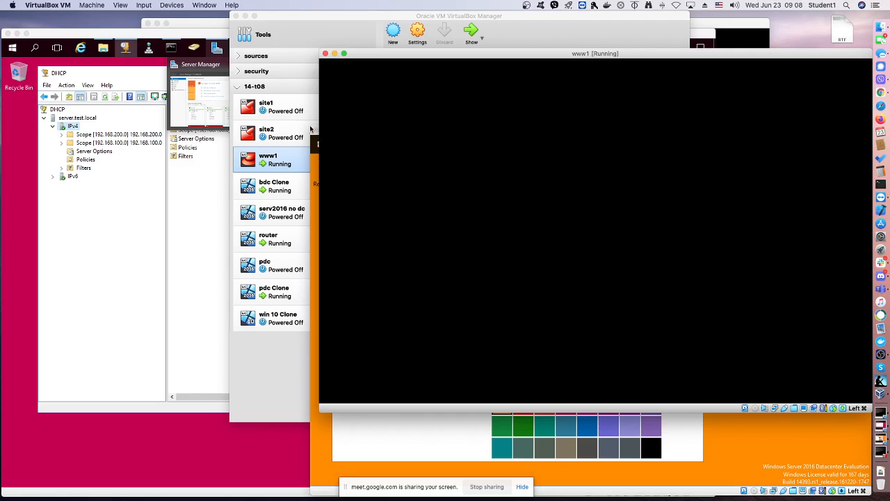
click(310, 129)
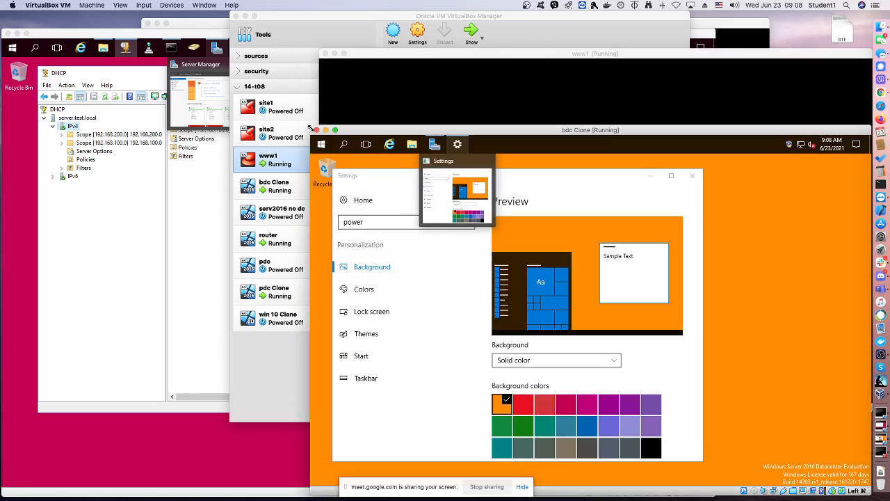
click(497, 57)
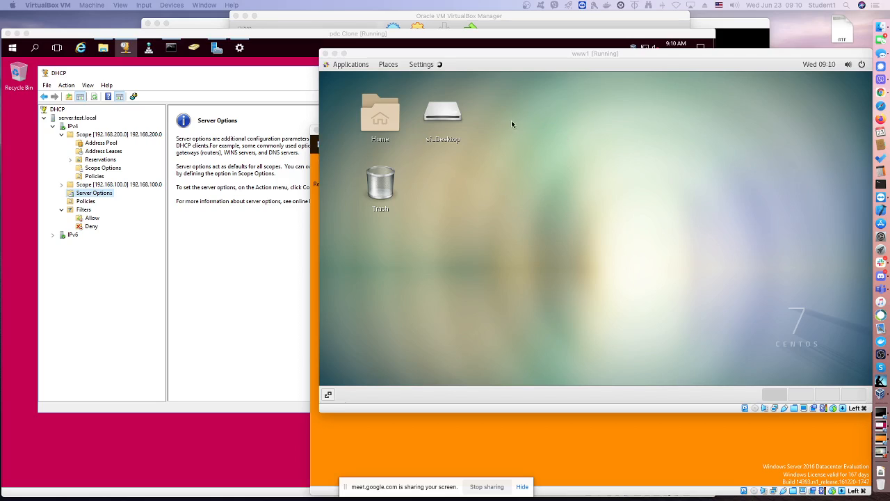
click(527, 428)
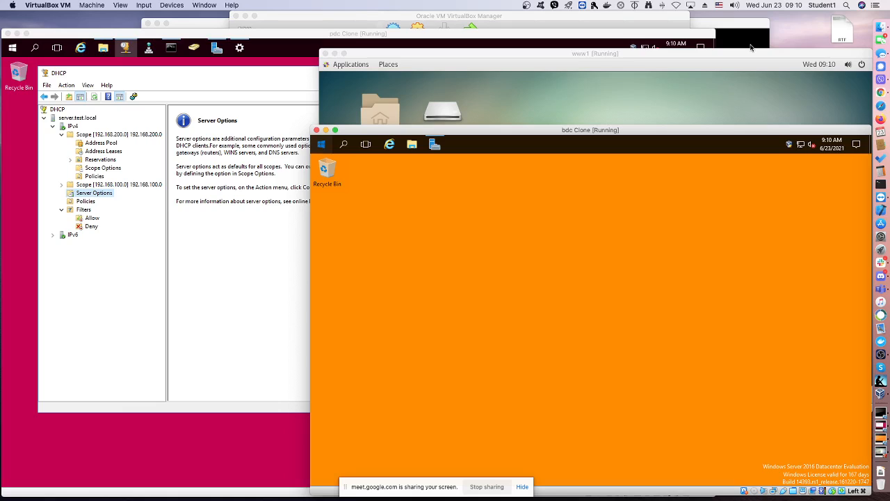
Open the system settings of the CentOS desktop on www1 to reach its Network page
click(821, 79)
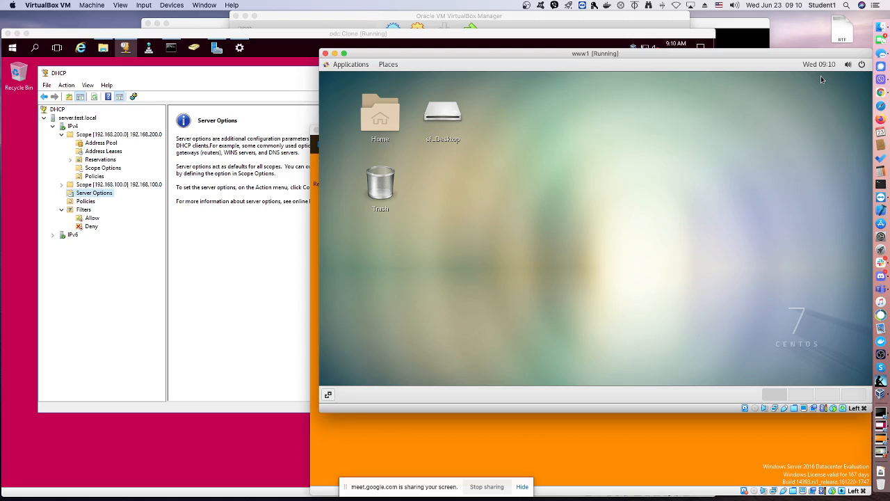
click(855, 64)
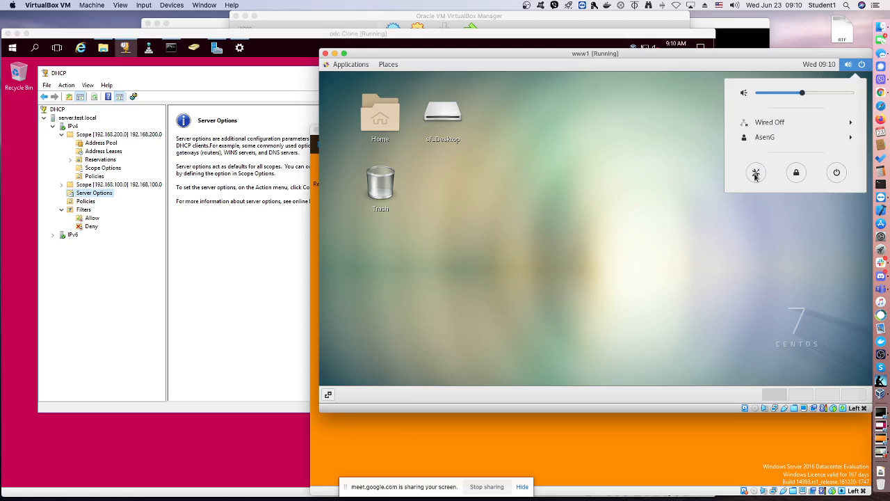
click(756, 174)
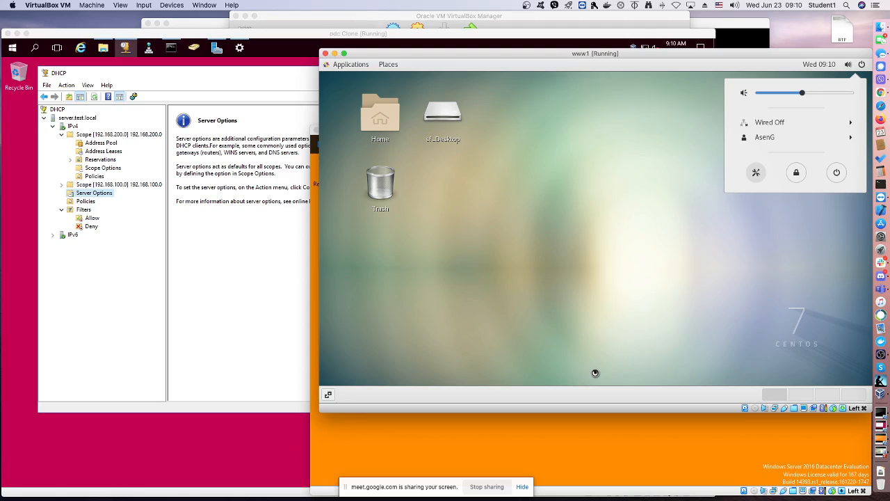
click(584, 438)
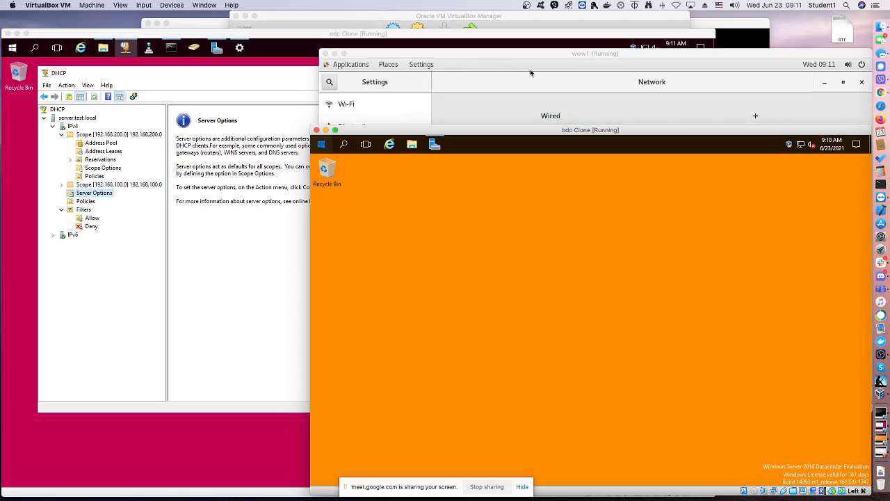
click(530, 69)
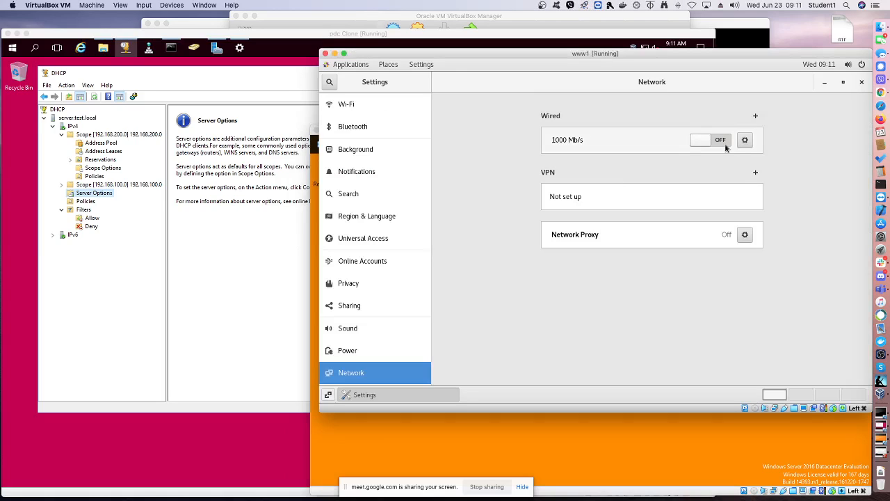
Turn on the wired connection on www1 and open its IPv4 settings
click(452, 452)
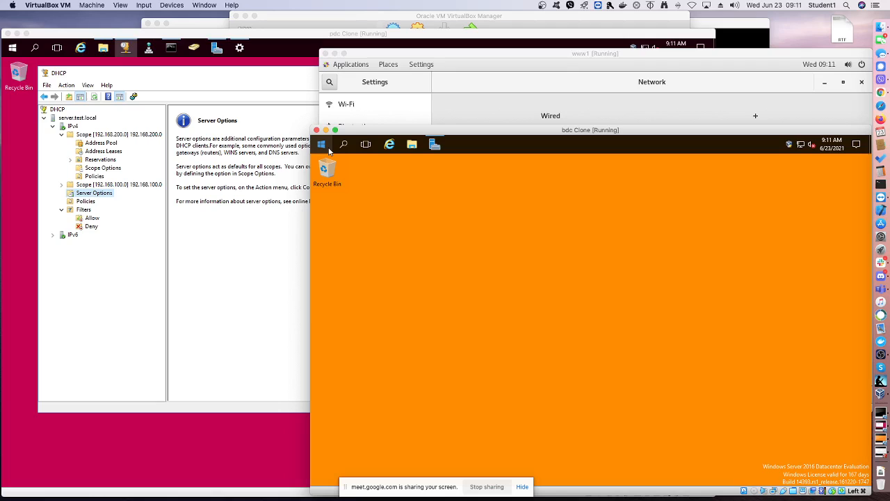
click(487, 105)
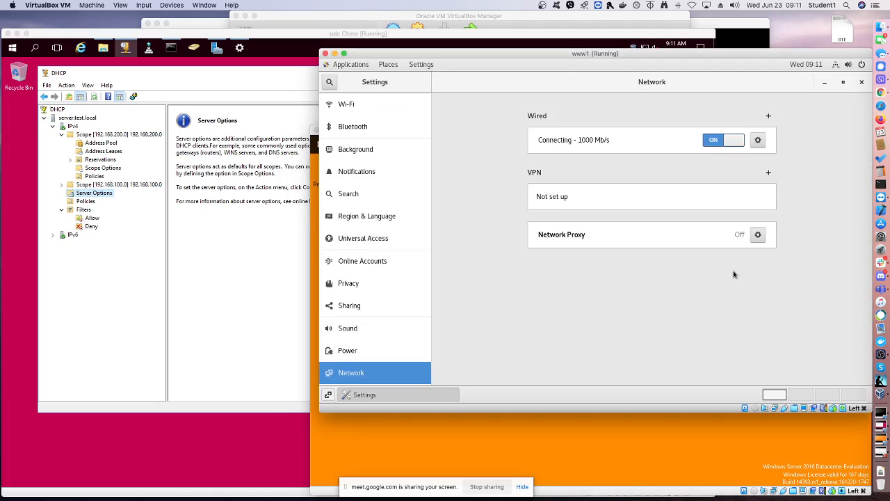
click(758, 141)
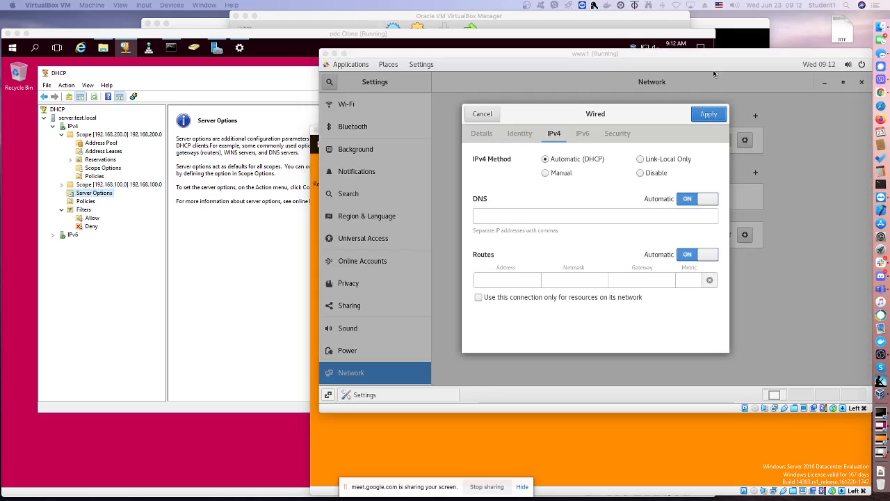
click(709, 123)
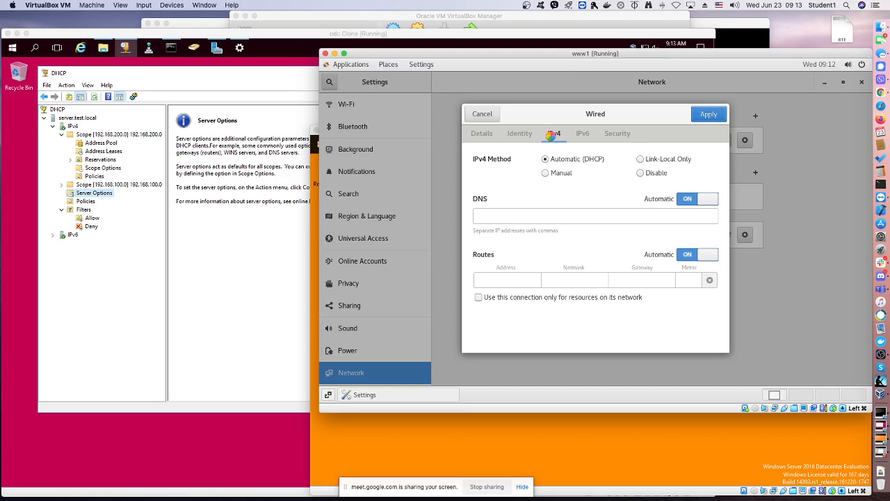
Switch to the bdc Clone machine and quit the timed-out request dialog
click(335, 476)
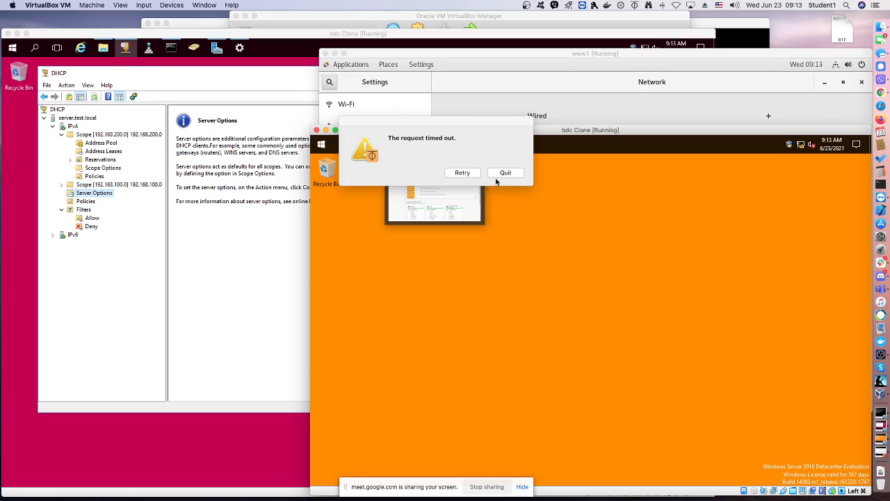
click(502, 173)
click(503, 173)
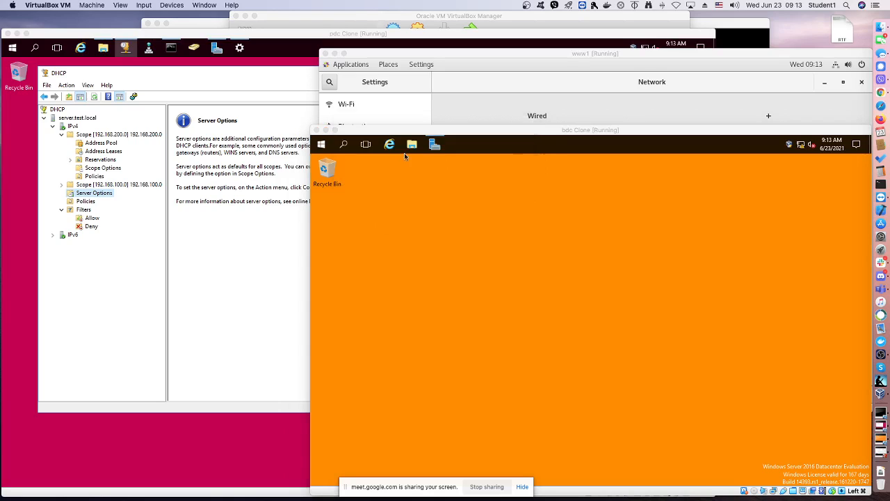
click(322, 146)
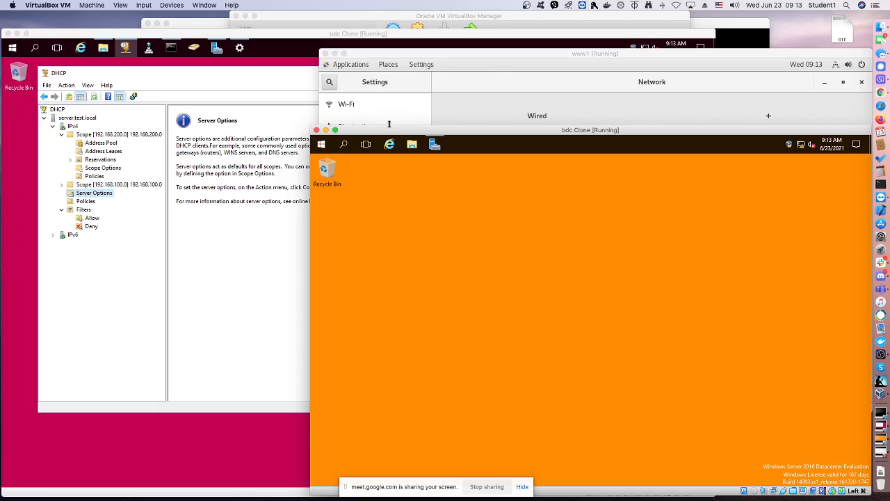
Search for cmd on the bdc Clone machine and open Command Prompt
click(322, 144)
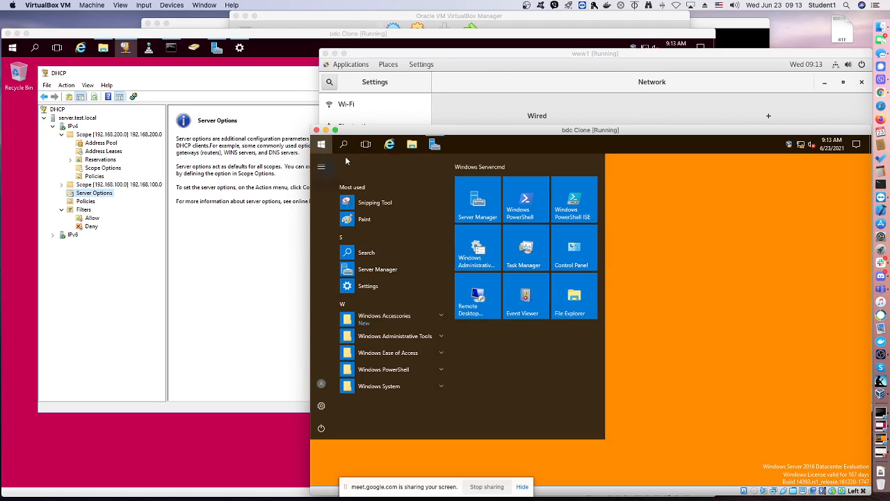
text(c)
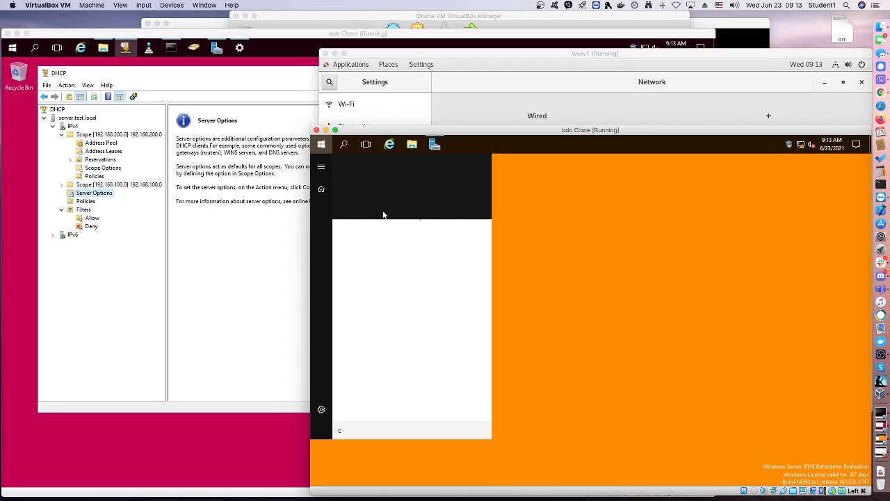
text(m)
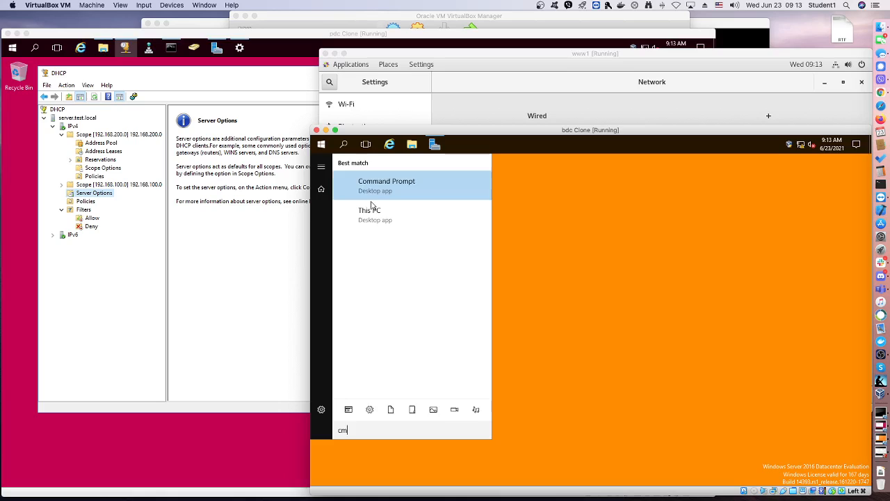
text(d)
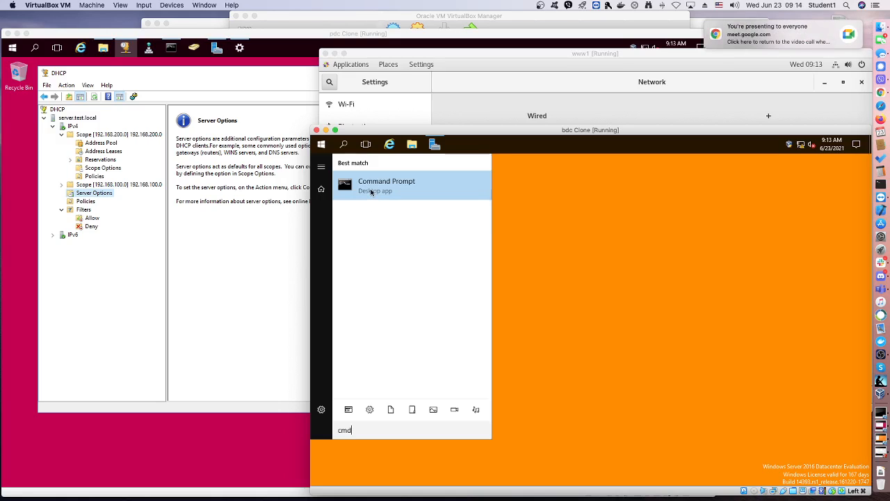
click(372, 186)
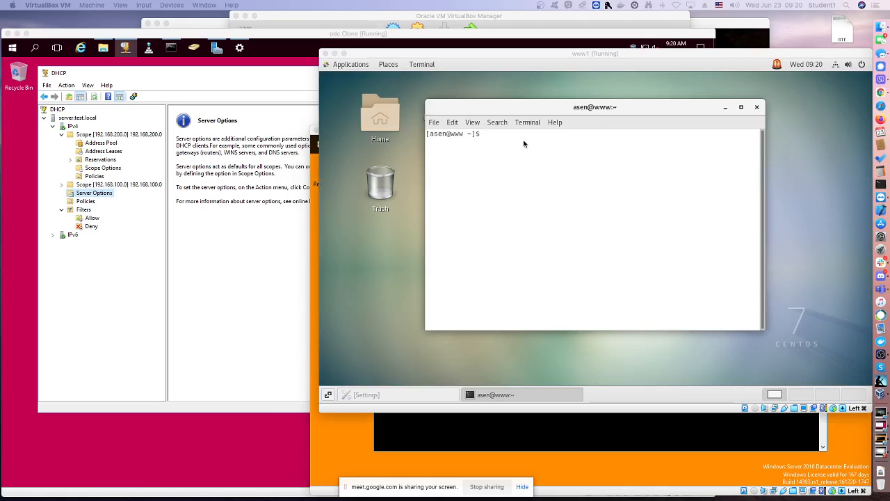
Run ip a in the www1 terminal to check the addresses of its network interfaces
click(524, 144)
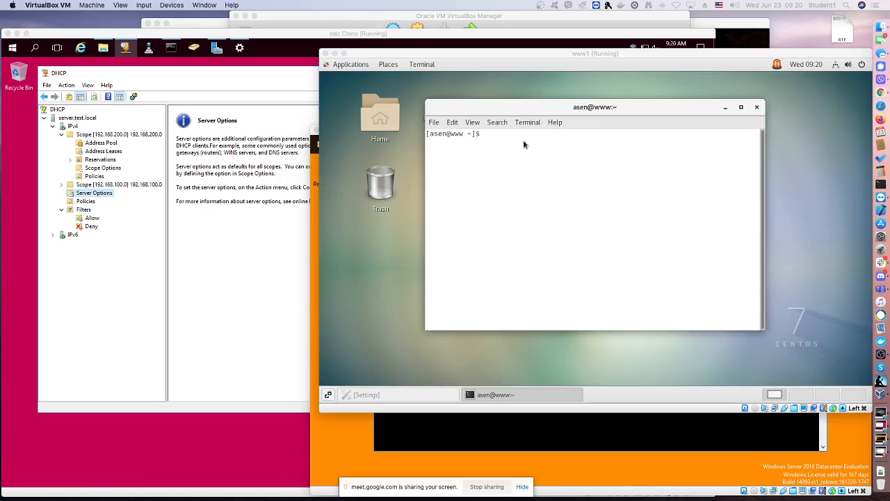
click(524, 144)
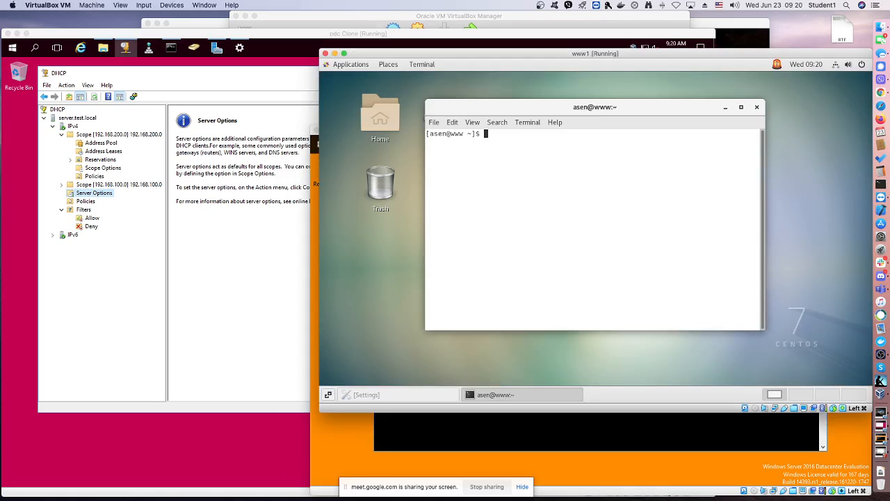
text(ip a)
key(Return)
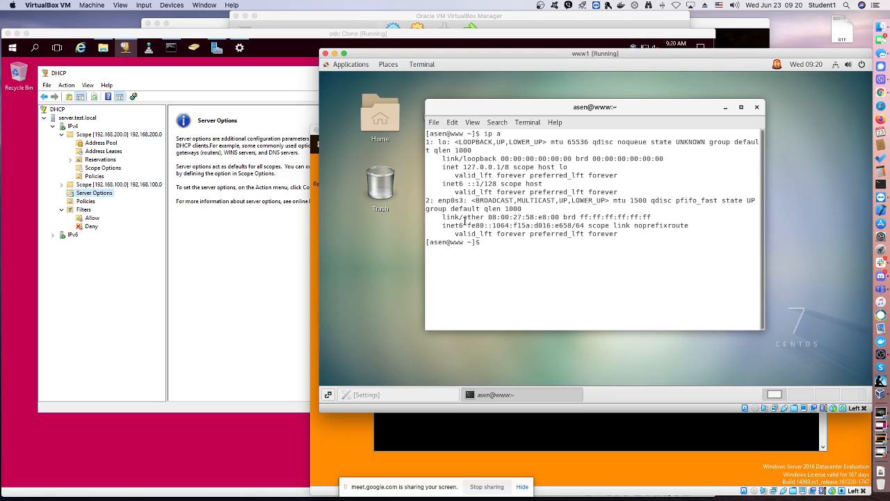
drag(465, 223, 564, 217)
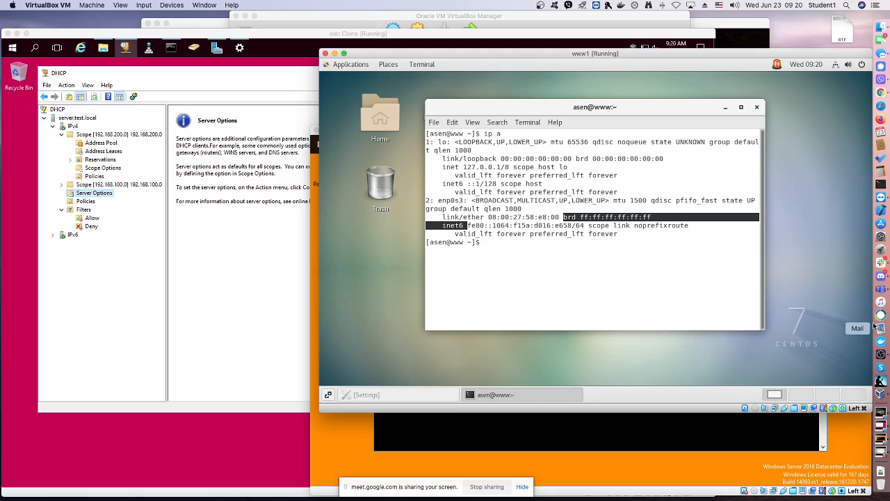
Switch to the router machine, send it Ctrl-Alt-Del, and sign in by entering the Administrator password
click(881, 416)
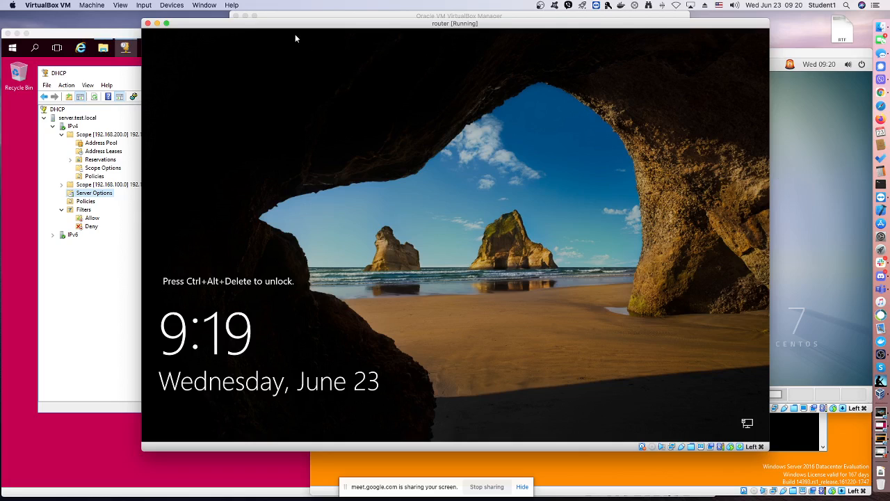
click(148, 9)
mouse_move(174, 16)
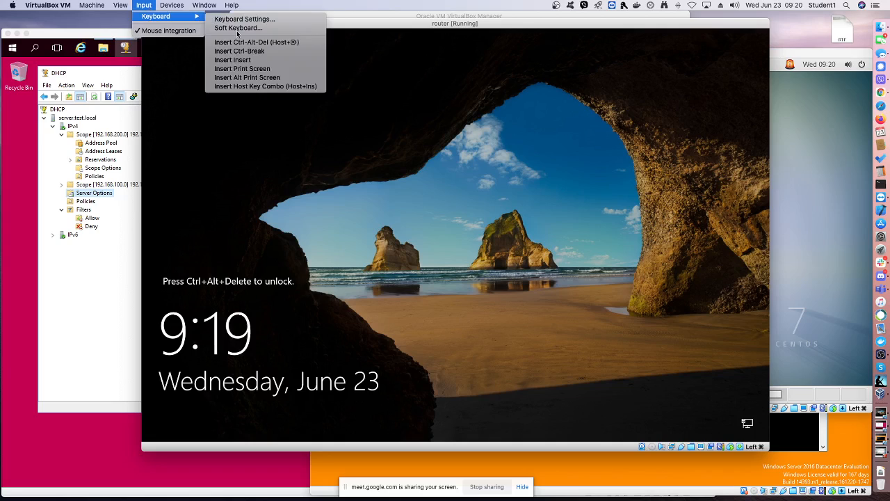
click(240, 43)
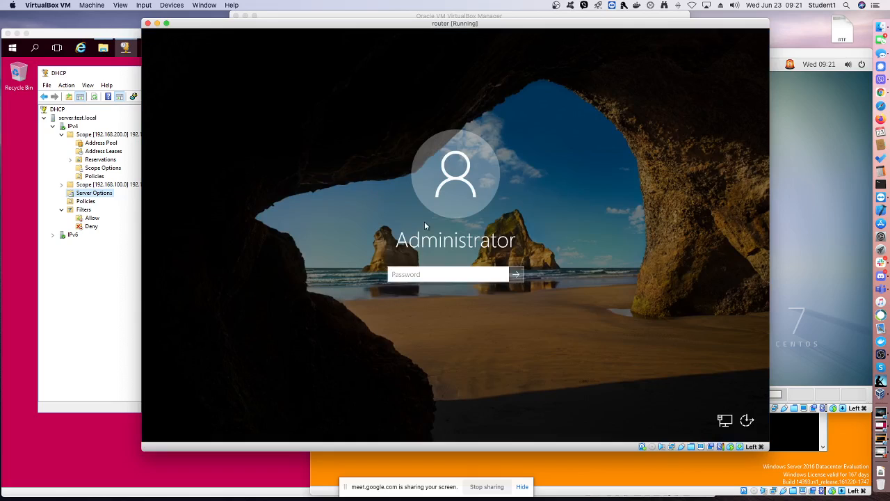
text(•••••••)
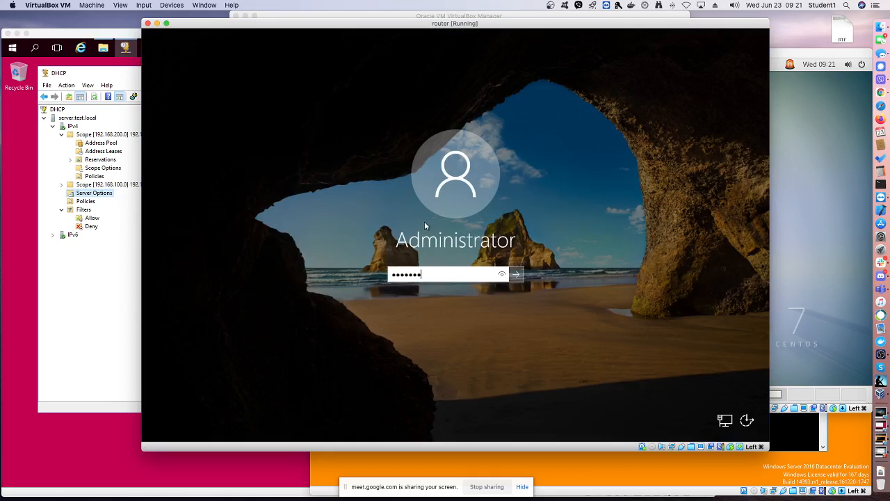
key(Return)
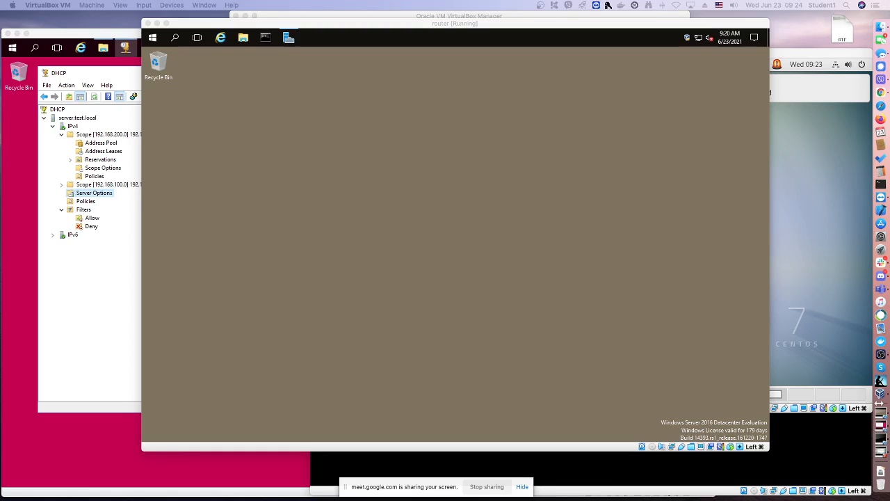
click(838, 449)
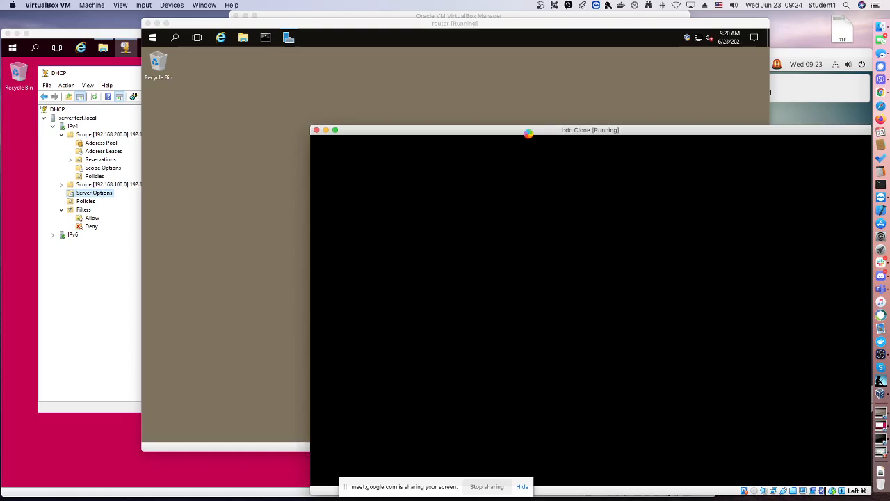
click(283, 91)
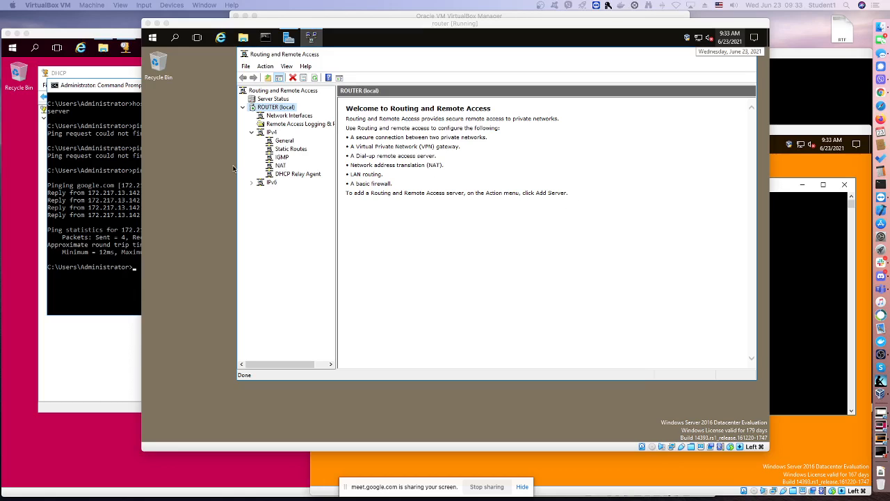
right_click(290, 140)
click(311, 159)
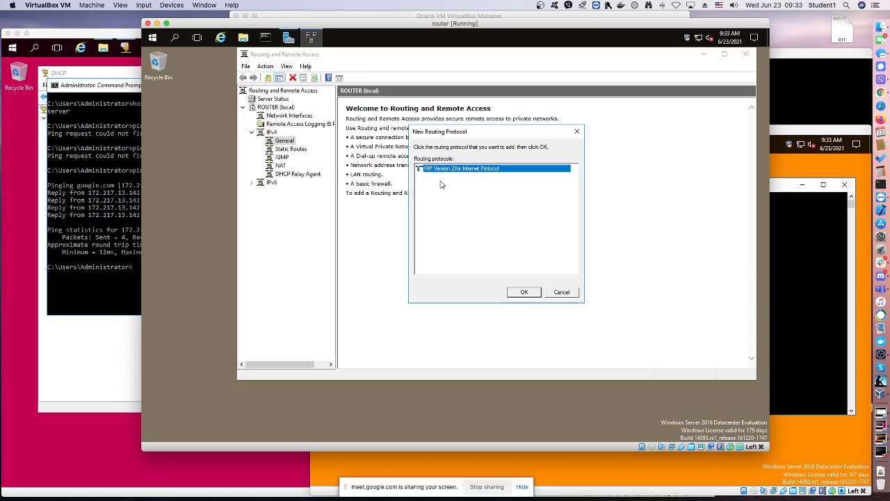
click(553, 294)
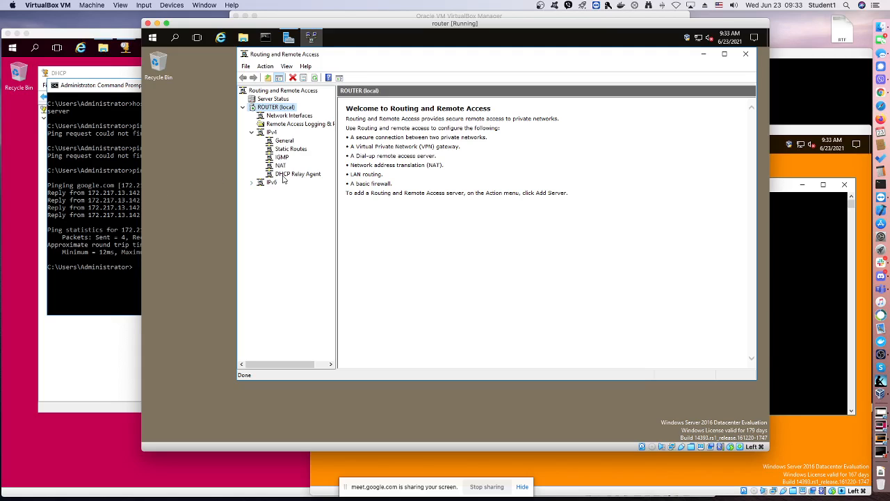
Add the dmz interface to the router's IPv4 DHCP Relay Agent, accepting the default DHCP packet relay properties
click(283, 174)
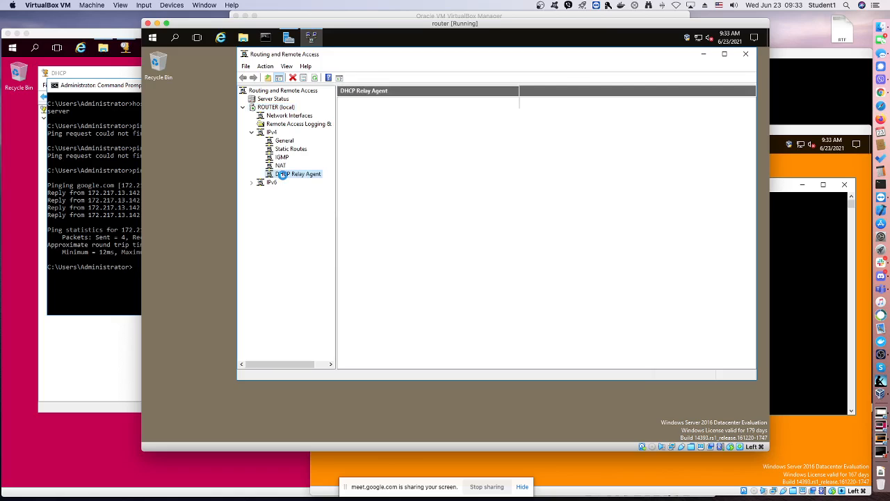
right_click(283, 174)
click(306, 180)
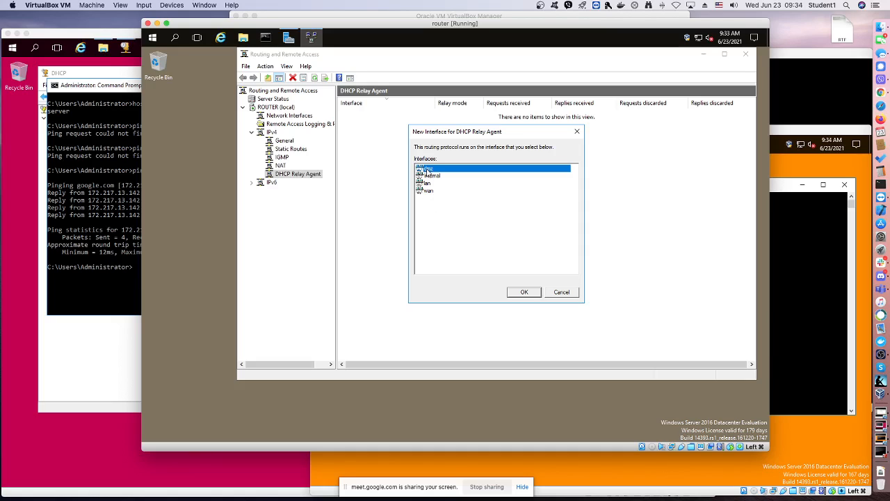
click(522, 292)
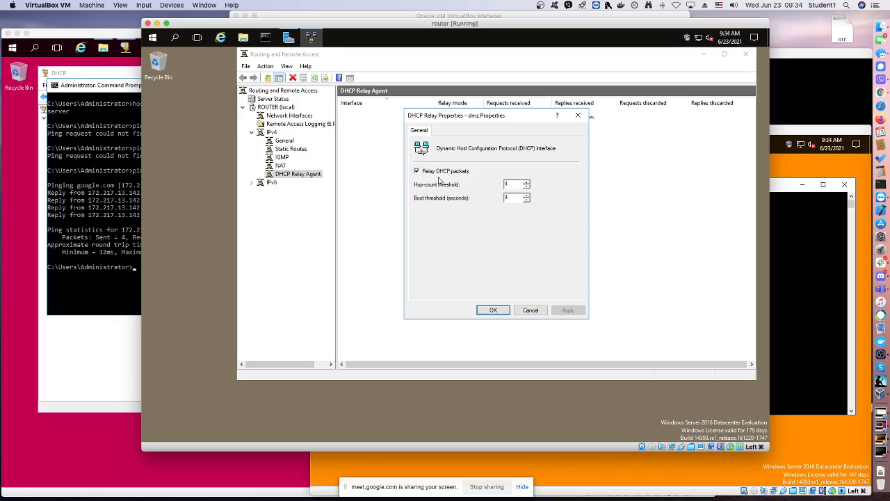
click(495, 310)
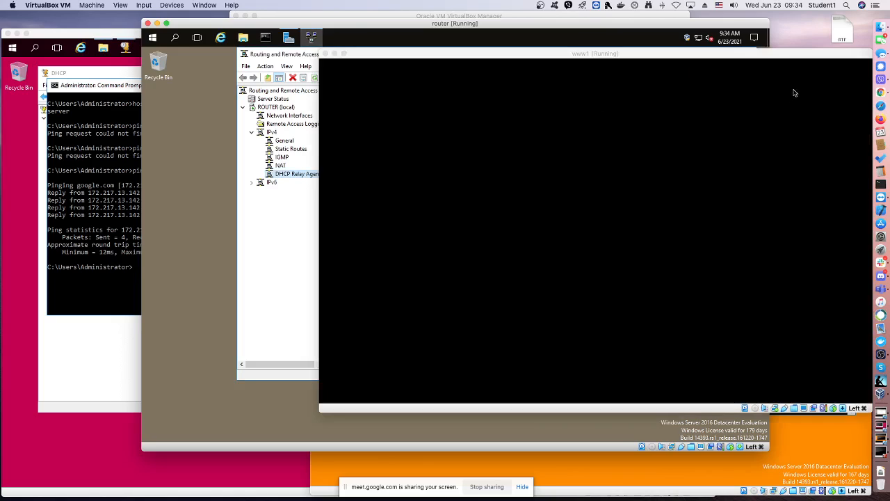
Switch to the locked www1 machine and try to unlock it by entering the account password
click(797, 93)
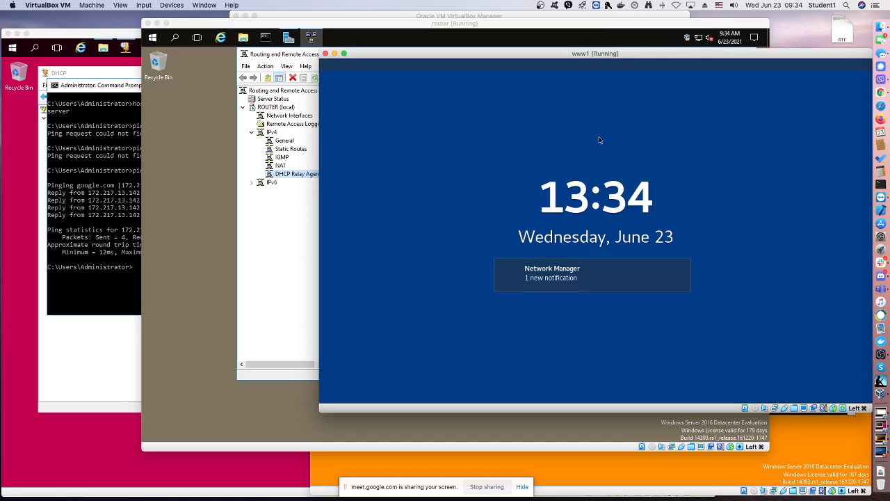
key(Return)
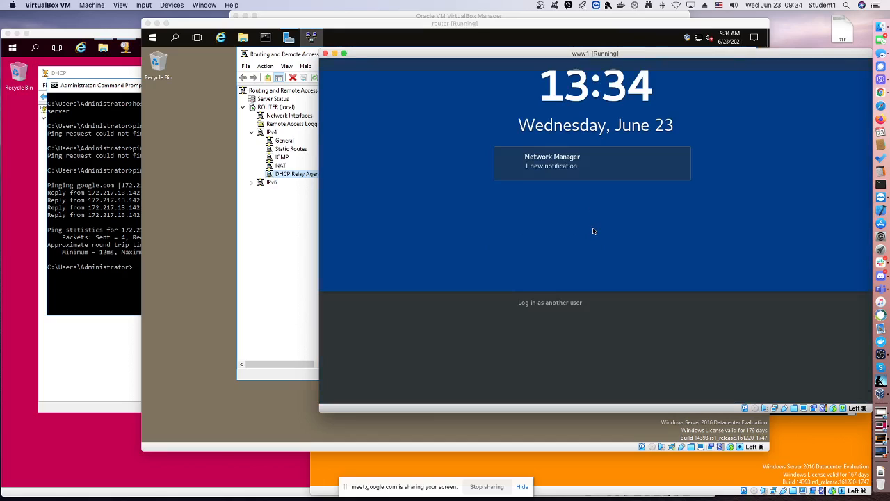
text(•••)
key(Return)
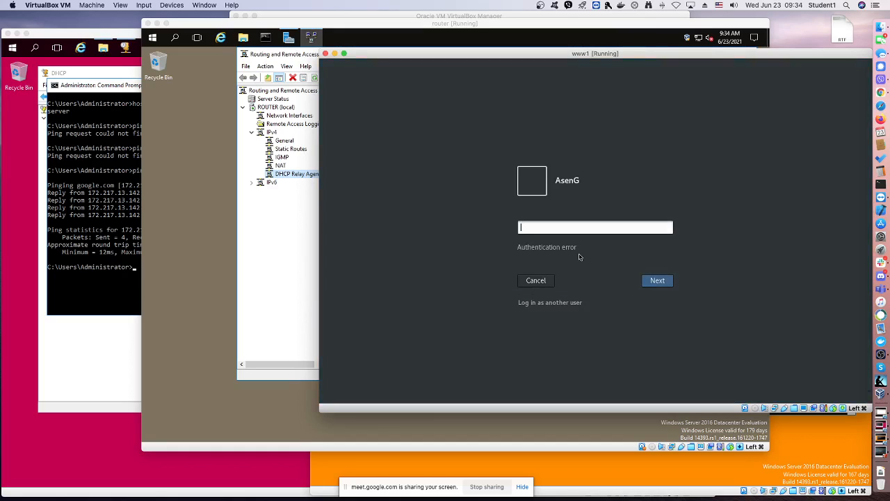
key(Return)
key(Return)
key(Return)
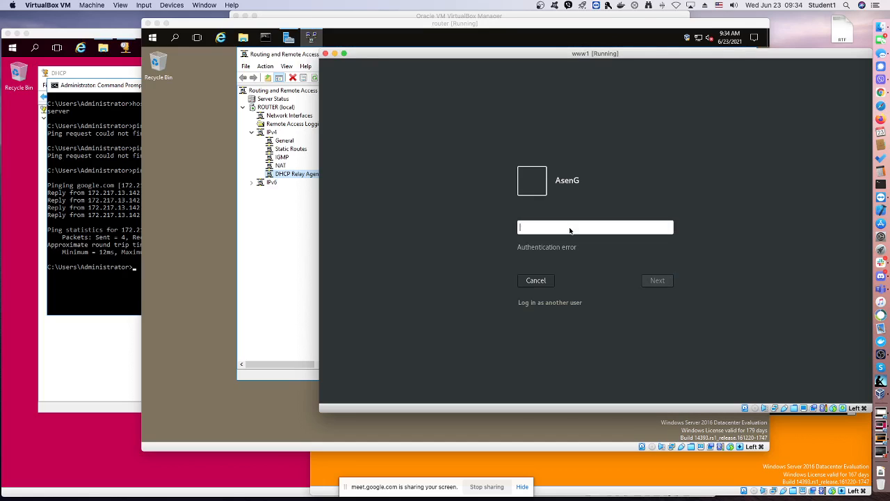
text(••••)
key(Return)
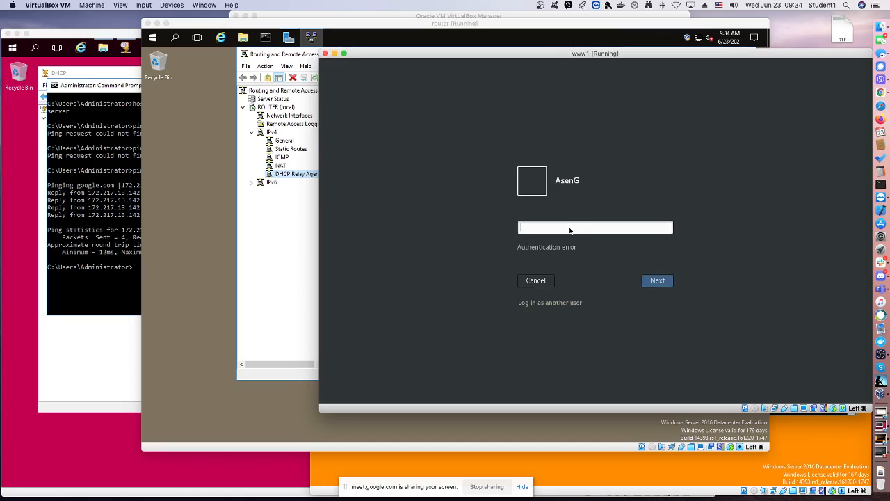
key(Return)
key(Return)
key(Return)
key(Return)
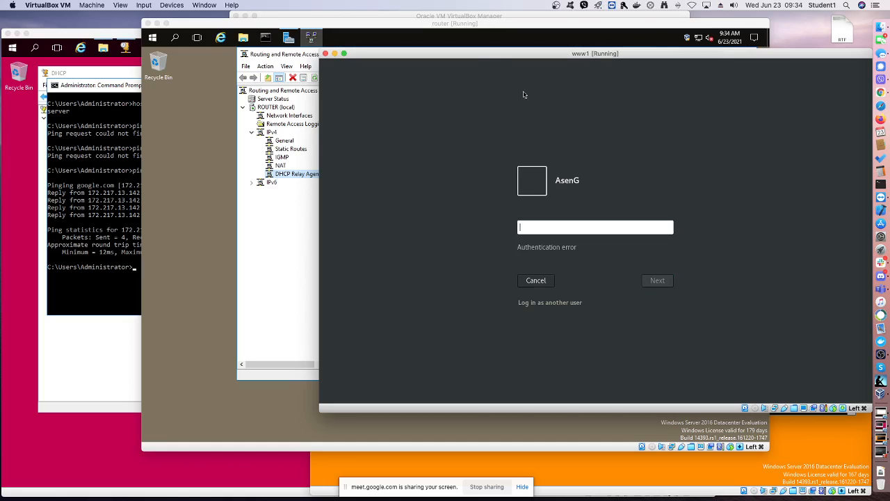
Move the www1 window slightly higher and try entering the account password again
drag(472, 57, 469, 39)
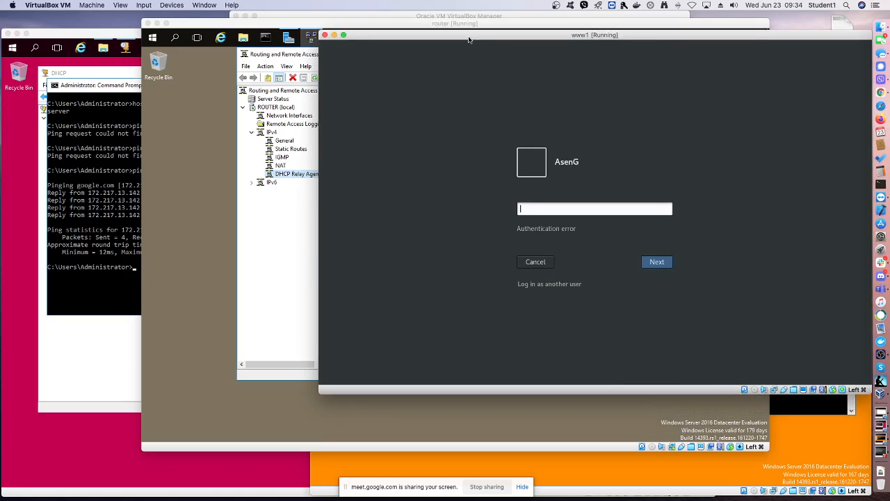
key(Return)
key(Return)
text(••)
key(Return)
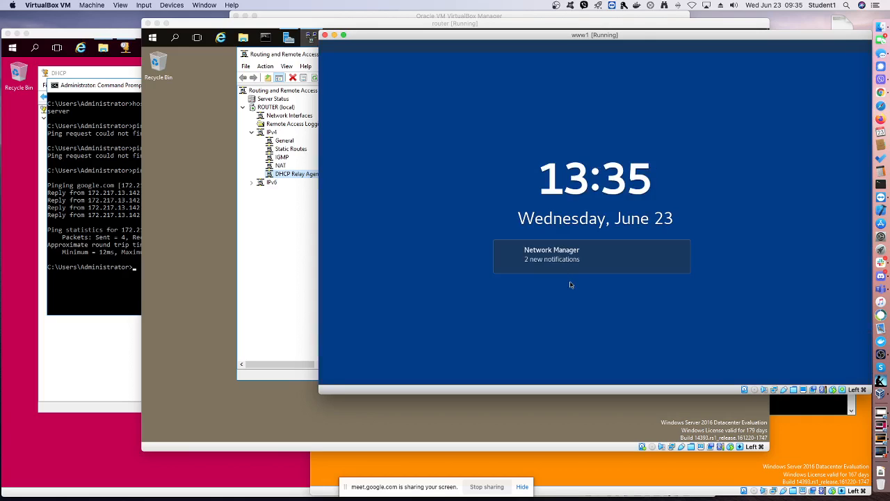
Cancel the password prompt on www1 to return to its lock screen
key(Return)
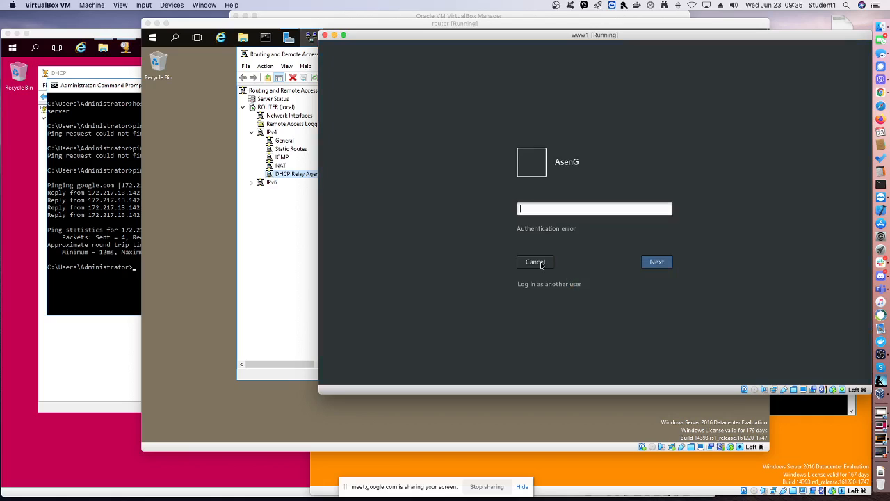
click(541, 265)
click(542, 265)
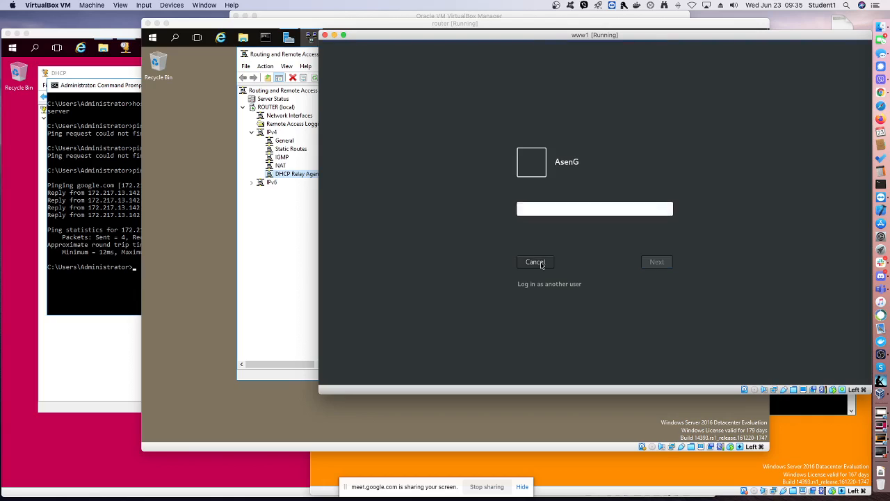
click(542, 265)
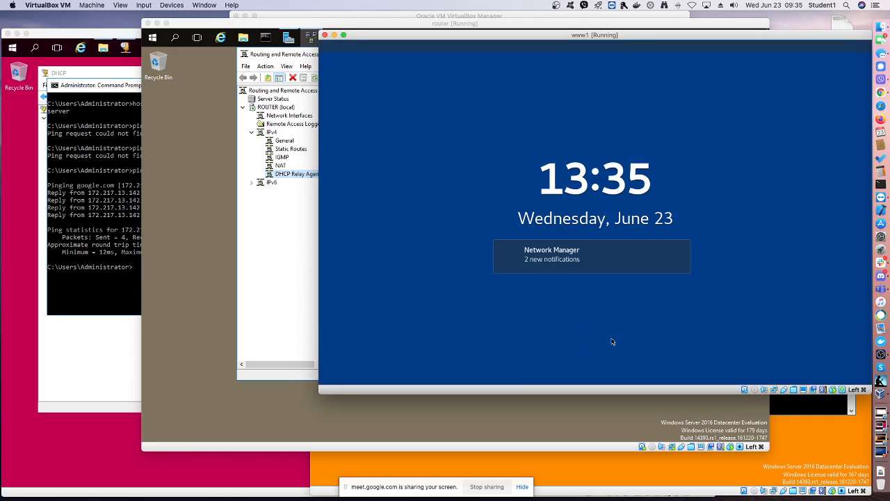
Bring the www1 password prompt back up from the lock screen and try the account password once more
drag(605, 381, 575, 179)
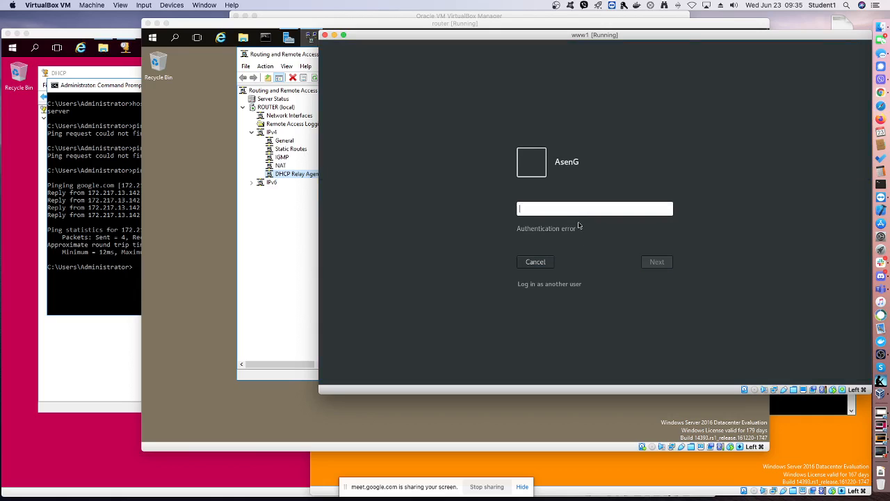
text(a)
key(Return)
key(Return)
text(aaa)
key(Return)
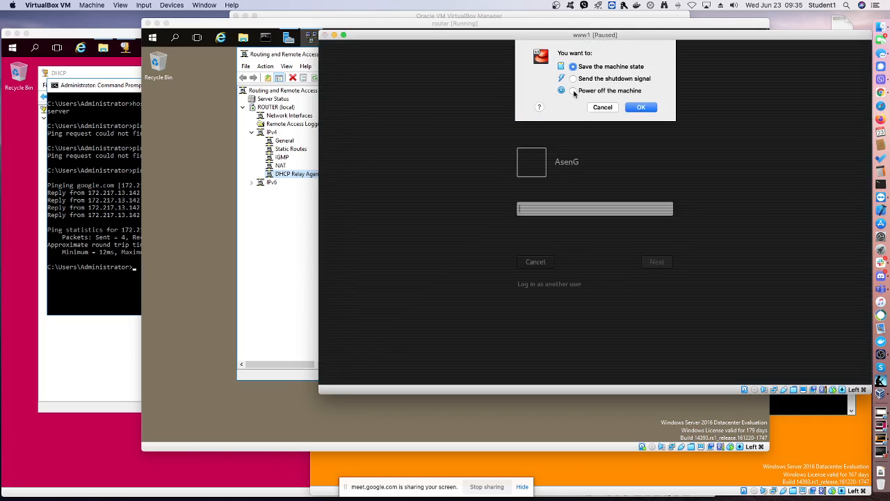
Power off the www1 machine and, with it running again, move its window slightly higher
click(573, 91)
click(638, 109)
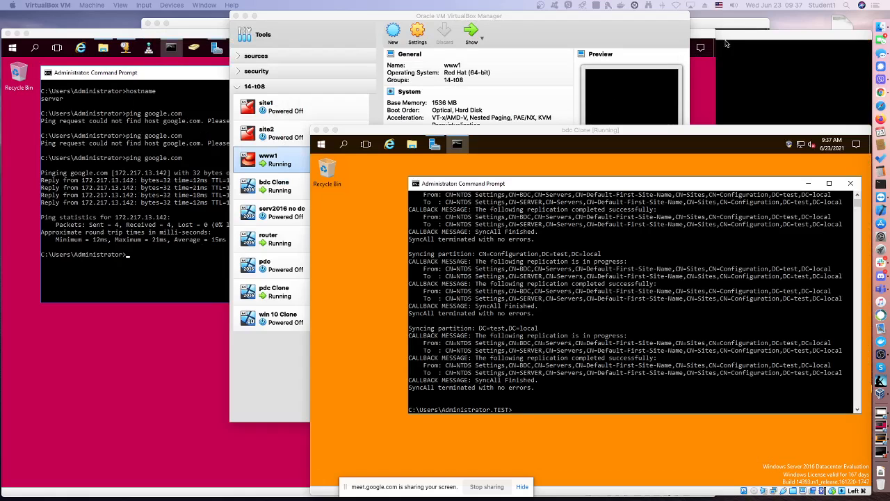
drag(709, 35, 710, 20)
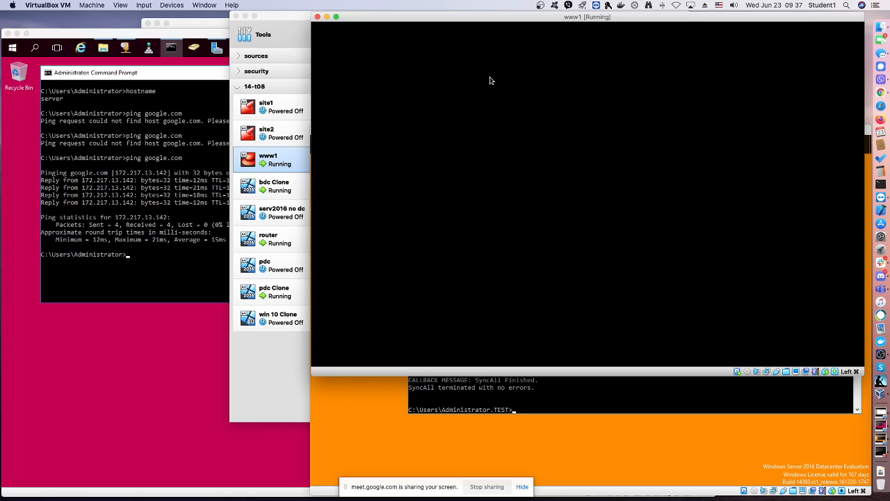
click(209, 24)
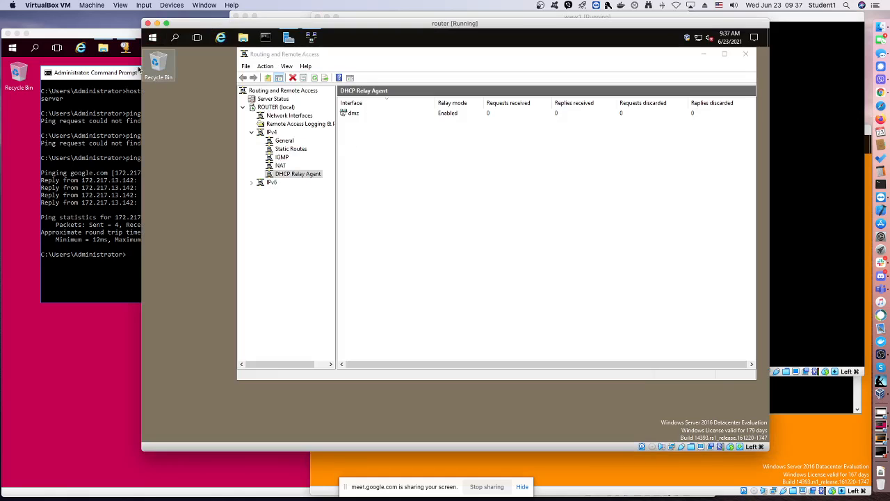
click(109, 39)
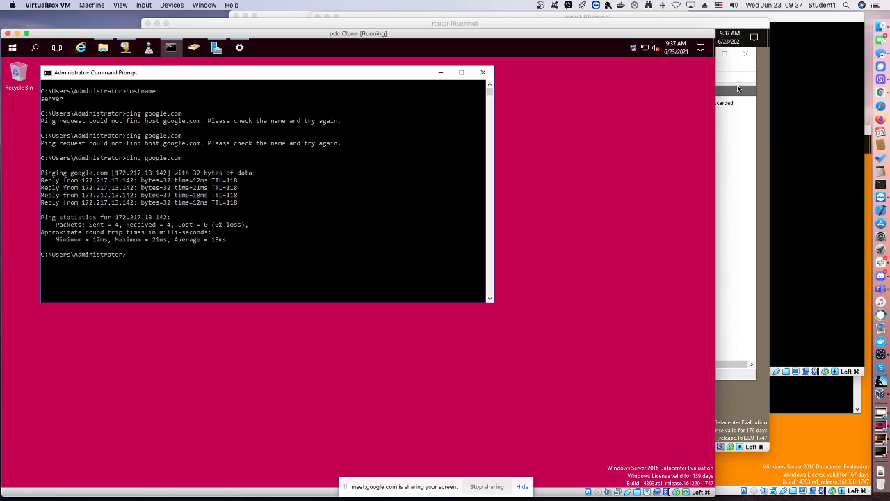
click(812, 436)
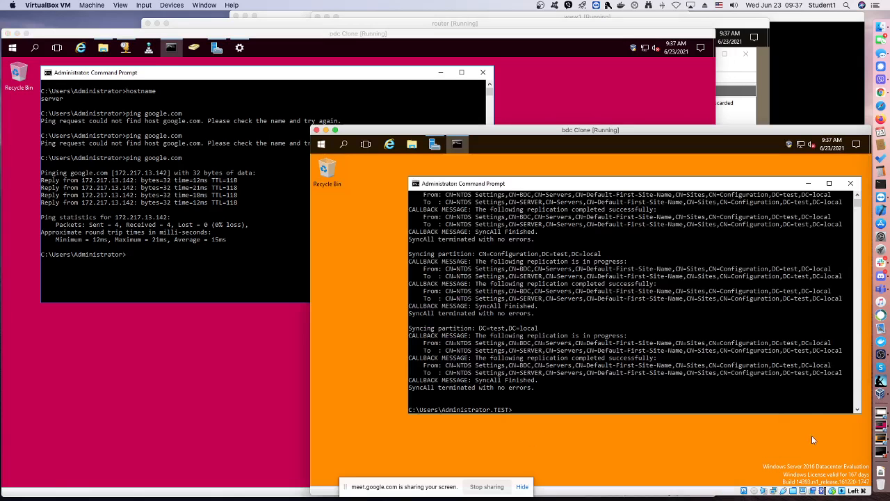
click(777, 21)
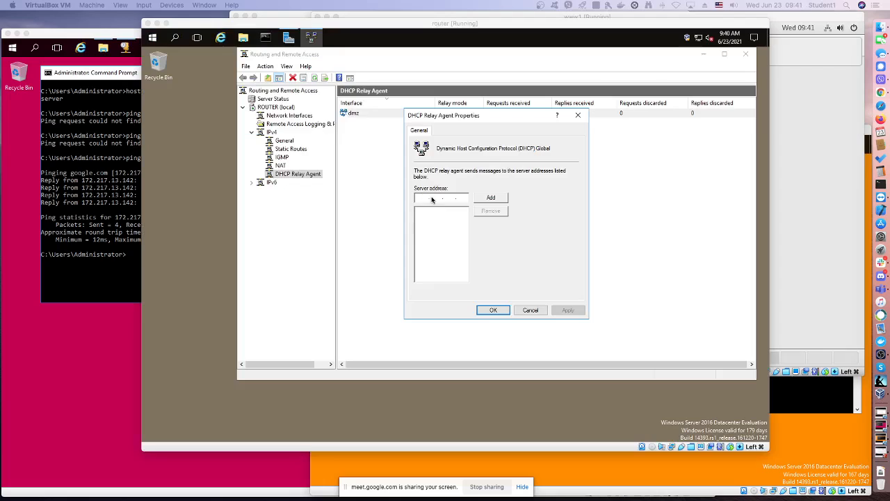
Add 192.168.100.10 as the server address in the router's DHCP Relay Agent properties and apply it
click(431, 200)
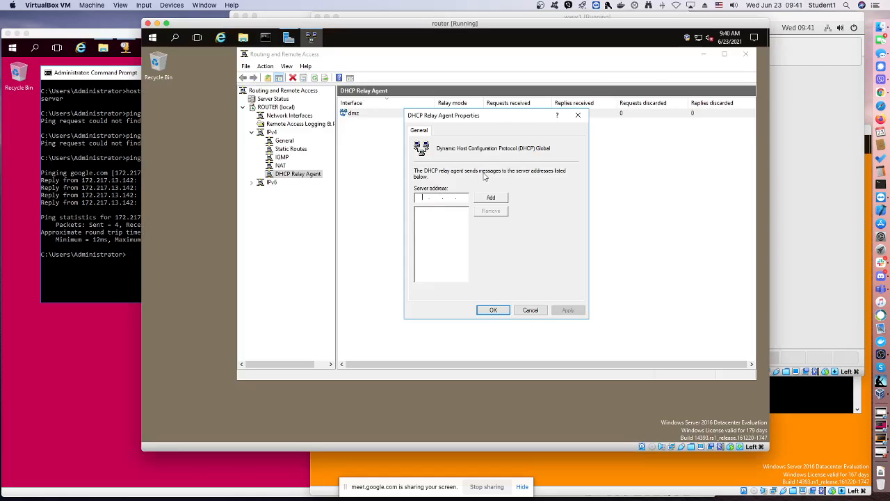
text(192 . 168 . 100 . 10)
click(493, 199)
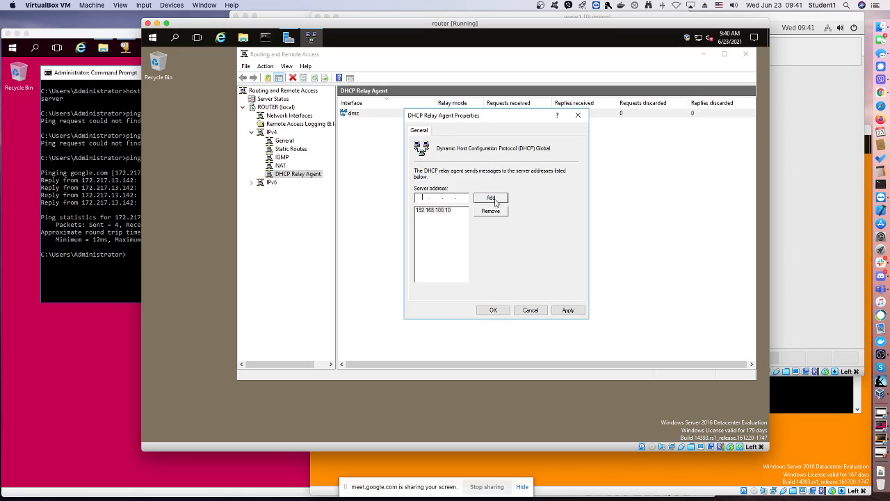
click(493, 311)
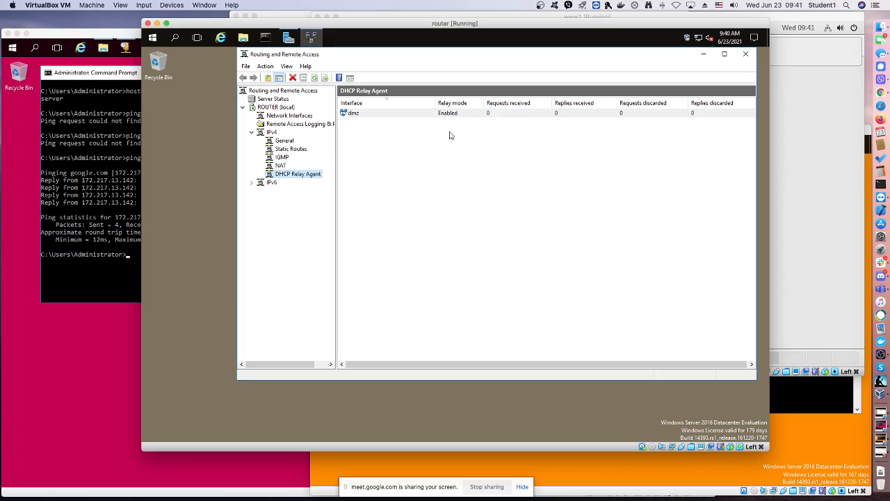
Switch to www1 and check which network the virtual machine's Adapter 1 is attached to
click(792, 105)
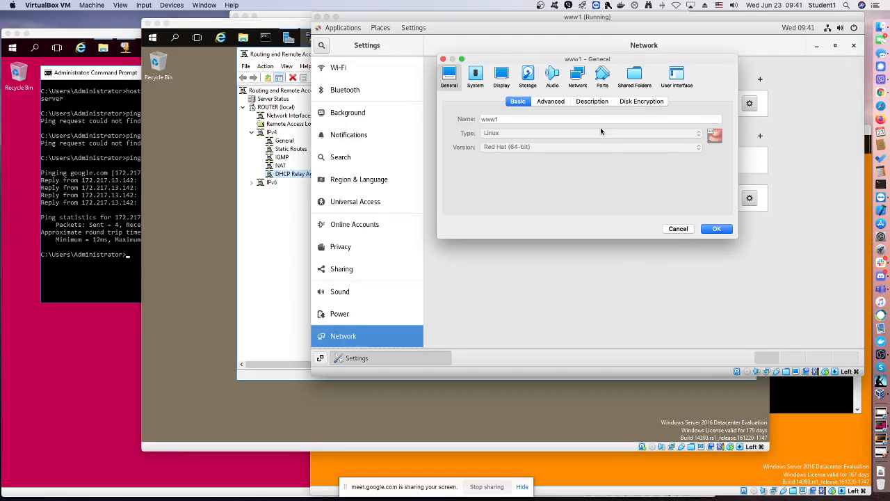
click(579, 80)
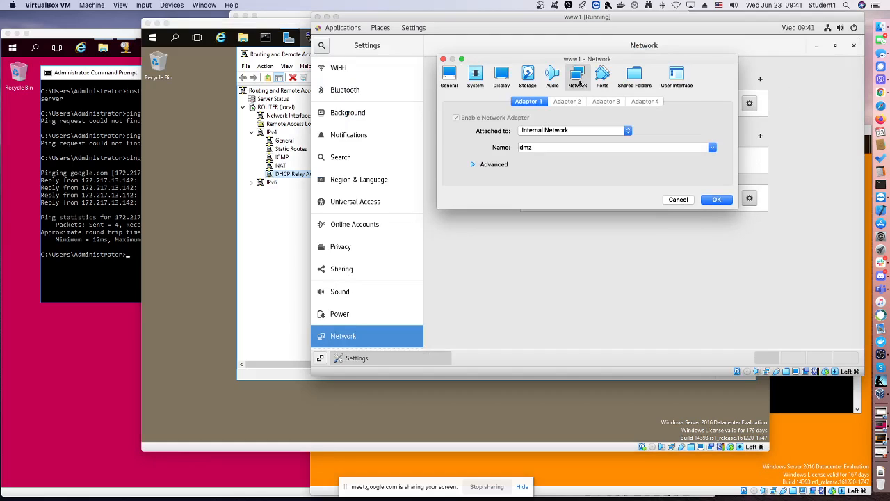
click(717, 199)
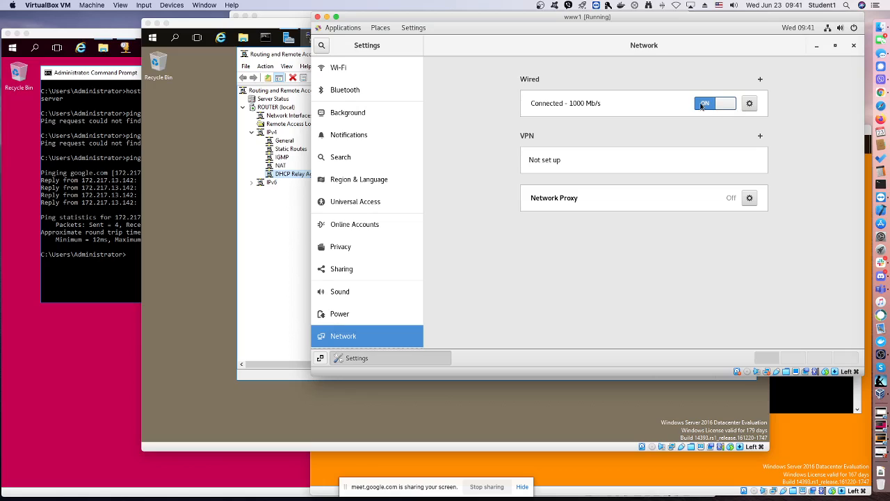
Reconnect www1's wired network connection and minimise the Settings window to reach its desktop
drag(701, 106, 726, 107)
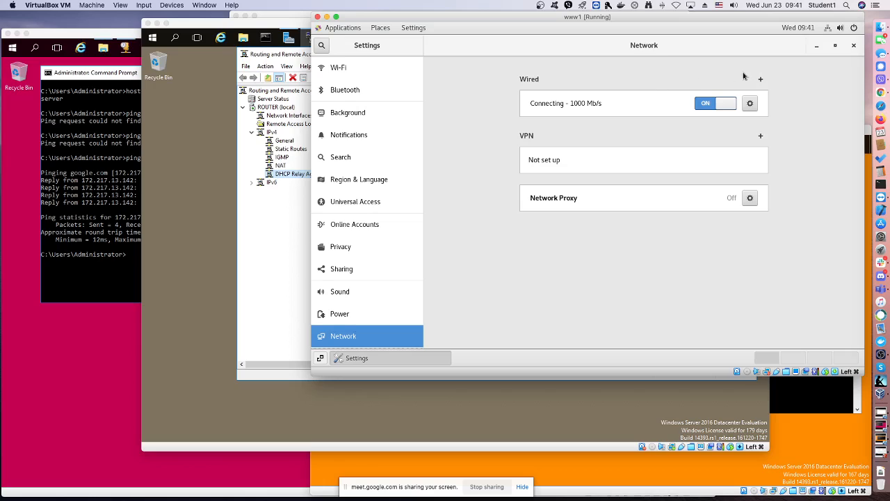
click(819, 49)
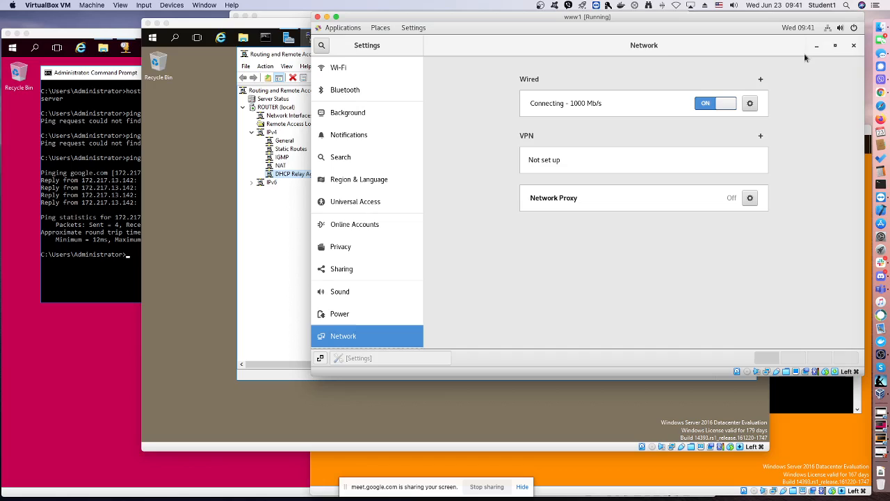
click(271, 241)
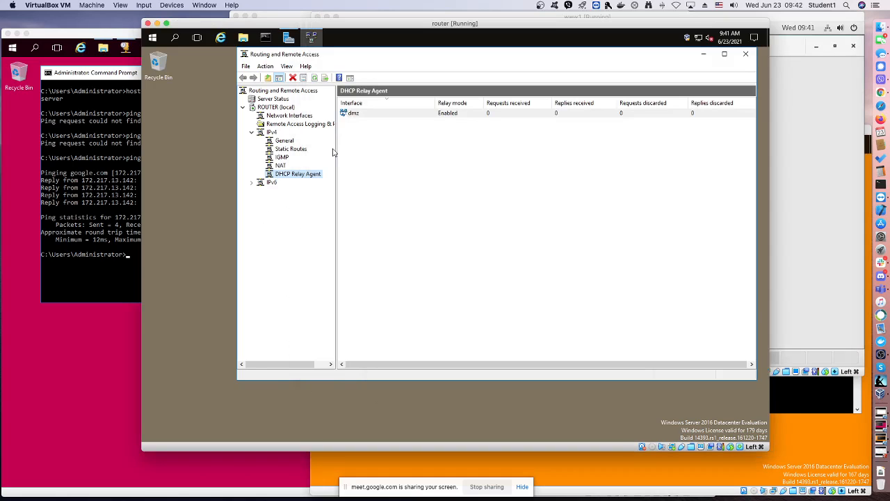
click(799, 126)
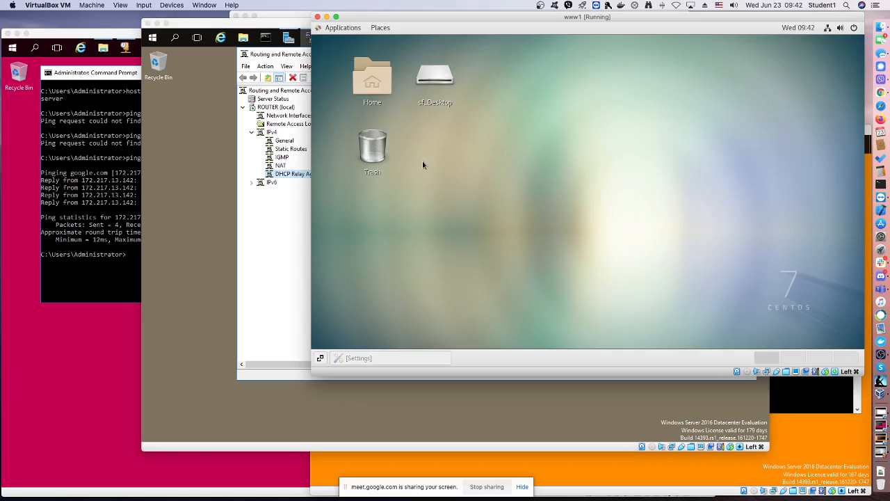
Open a terminal from www1's desktop and check the enp0s3 IPv4 address with ip a
right_click(465, 153)
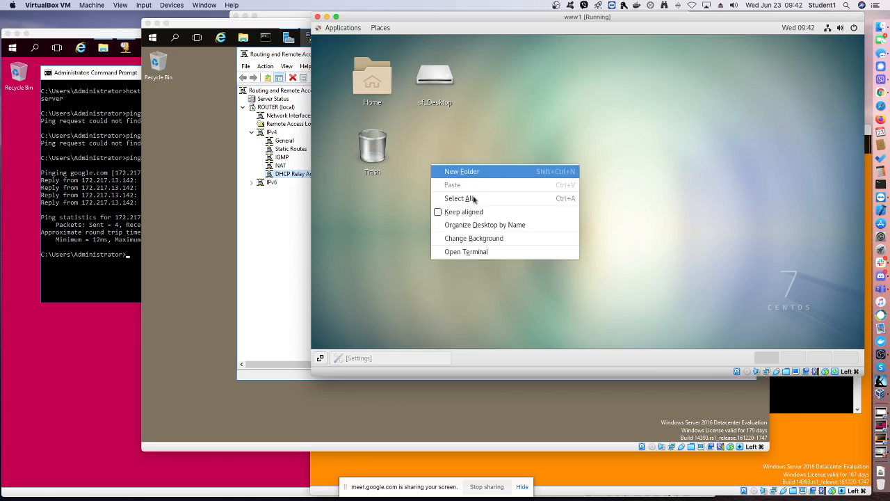
click(488, 252)
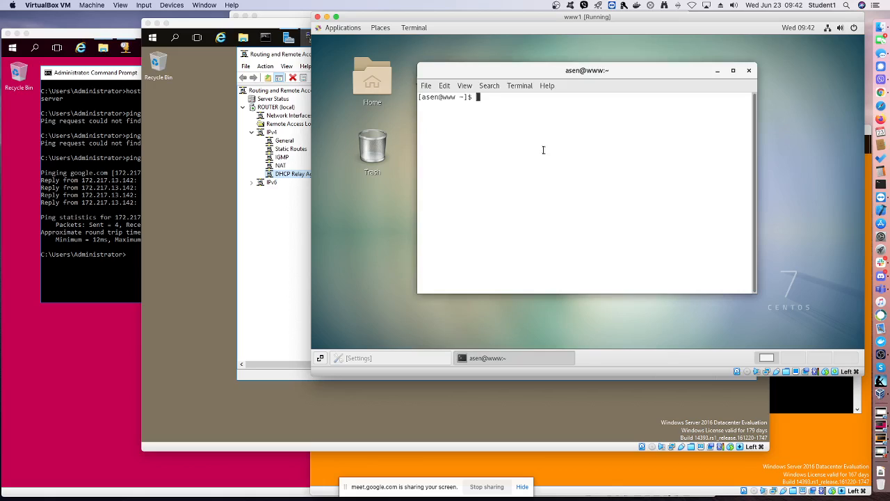
text(ip a)
key(Return)
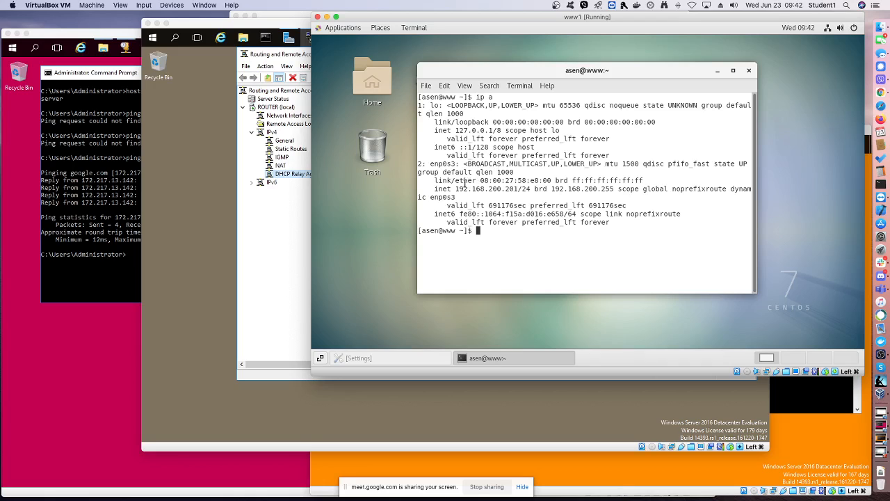
drag(455, 189, 519, 189)
Try to ping googleeeeeeeeeeeee.com from the www1 terminal
click(500, 244)
text(ping googleeeeeeeeeeeee.com)
key(Return)
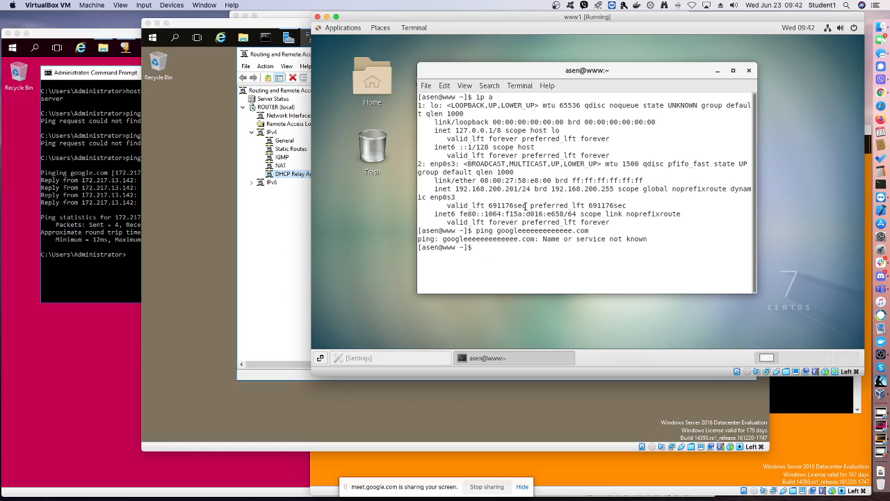
Correct the previous ping command's host to google.com, run it, and stop it after several replies
key(Up)
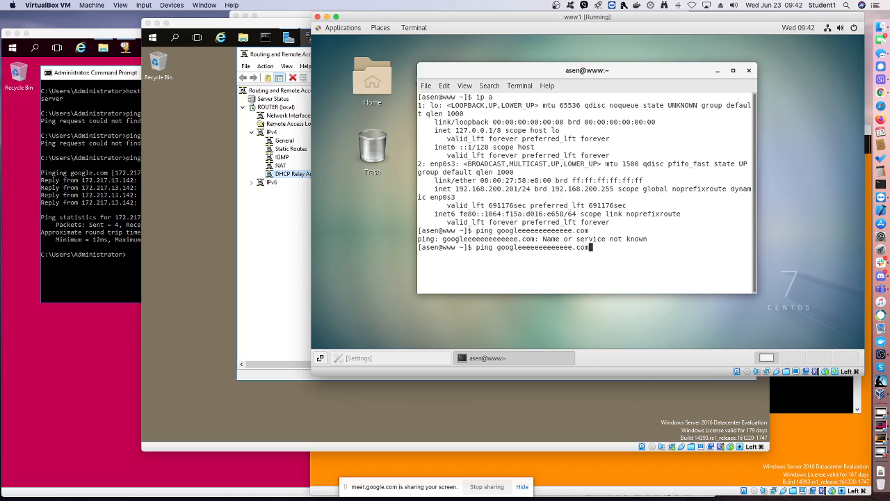
key(Left)
key(Left)
key(Left)
key(Left)
key(BackSpace)
key(BackSpace)
key(BackSpace)
key(BackSpace)
key(BackSpace)
key(BackSpace)
key(BackSpace)
key(BackSpace)
key(BackSpace)
key(BackSpace)
key(BackSpace)
key(BackSpace)
key(Return)
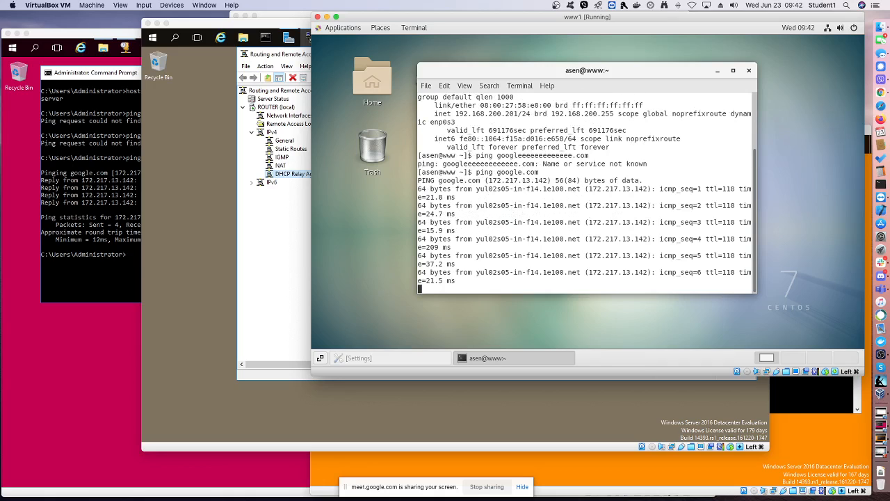
key(ctrl+c)
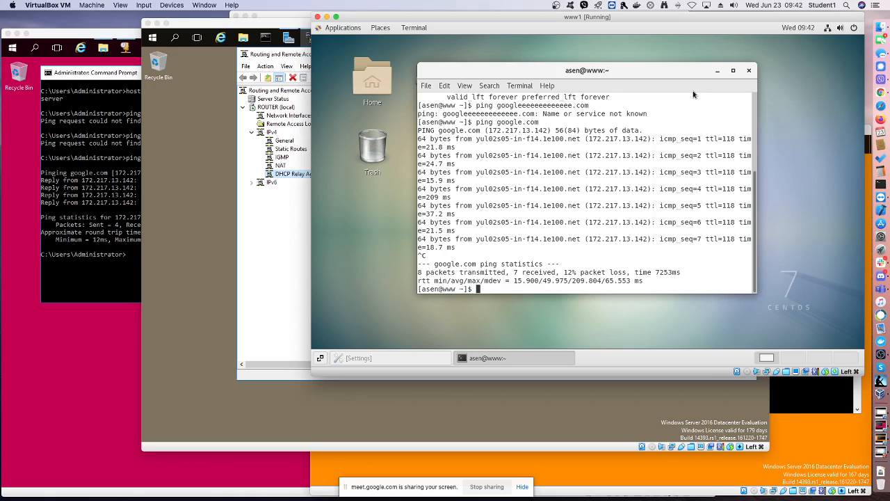
Shut down www1 with sudo init 0, entering the account password, and minimise its window
text(sudo init 0)
key(Return)
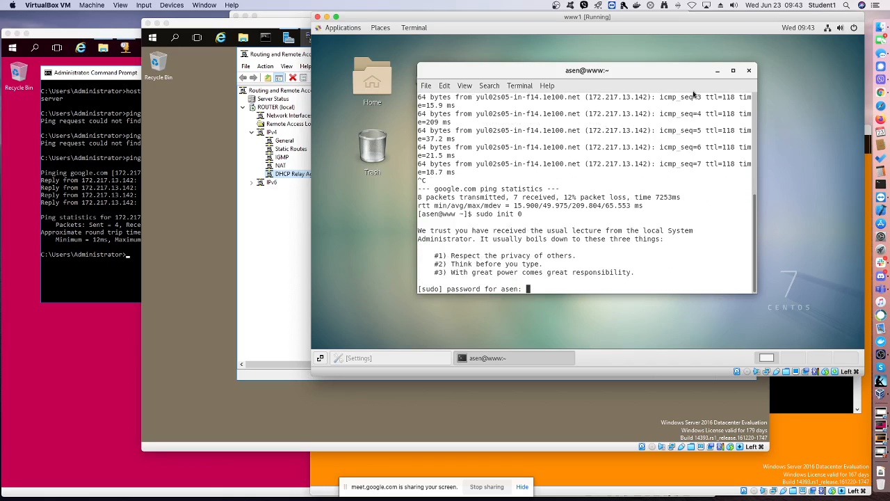
key(Return)
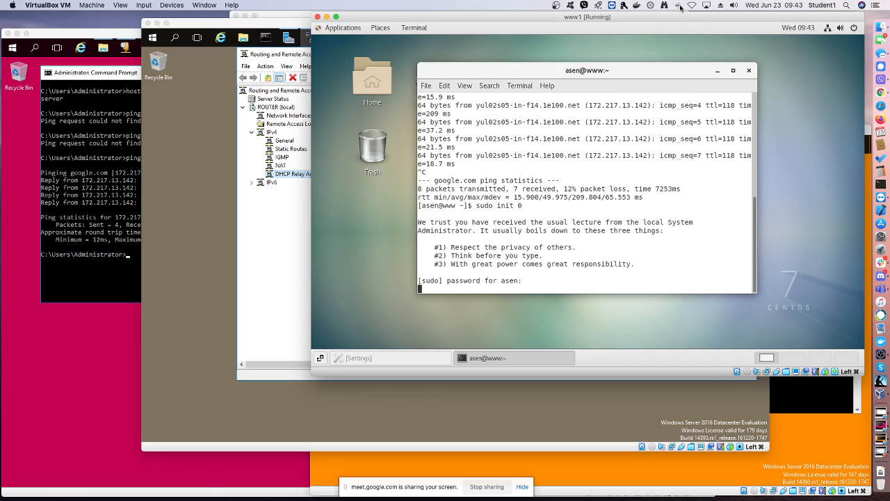
click(327, 16)
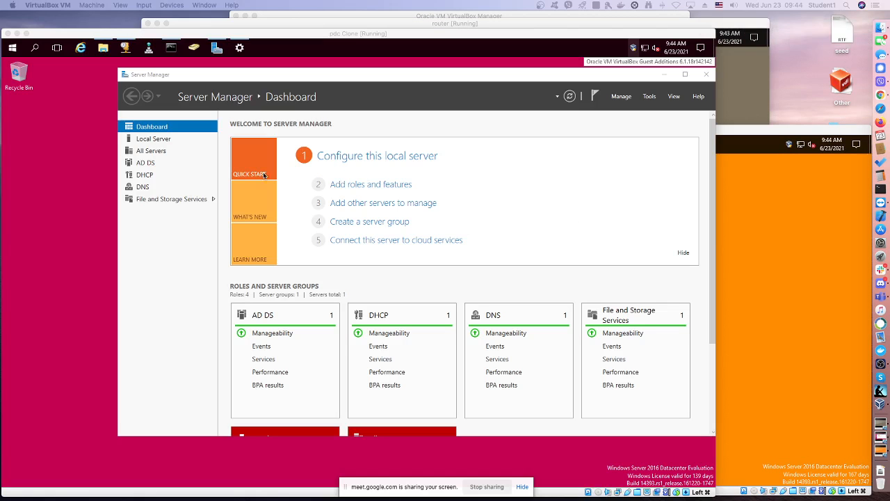
On pdc Clone, start adding roles and features with a role-based installation on server.test.local
click(359, 188)
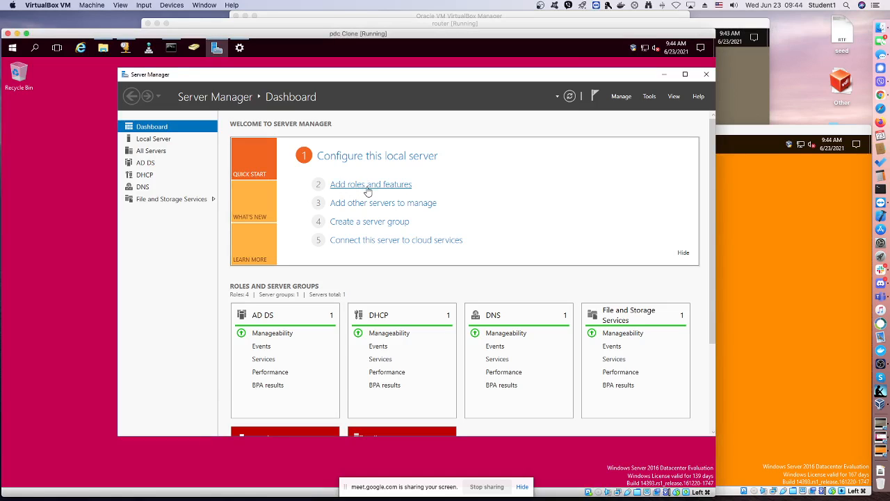
click(369, 186)
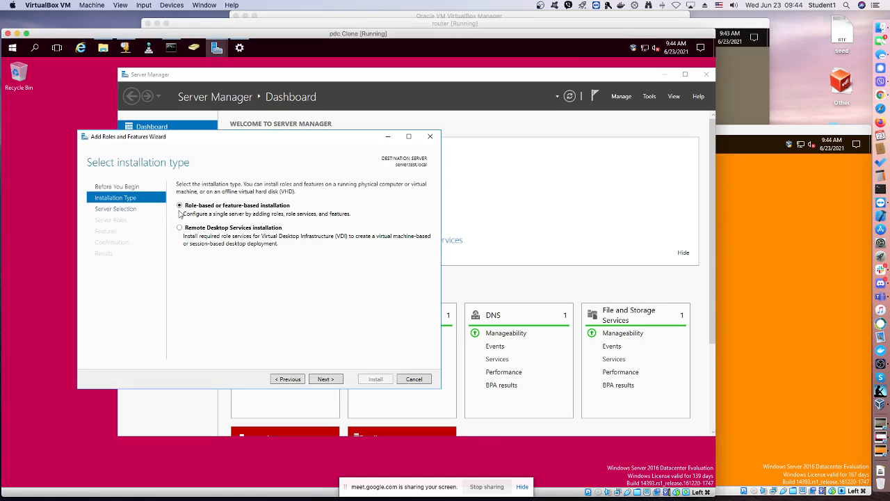
click(334, 377)
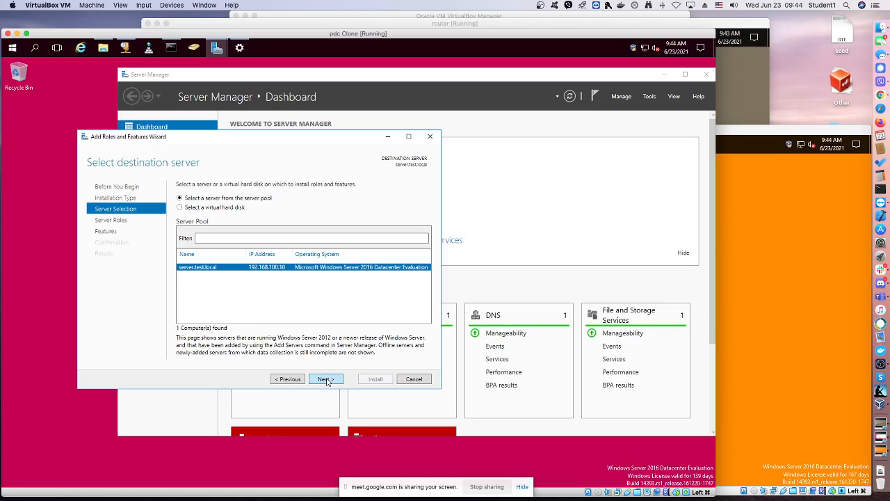
click(327, 379)
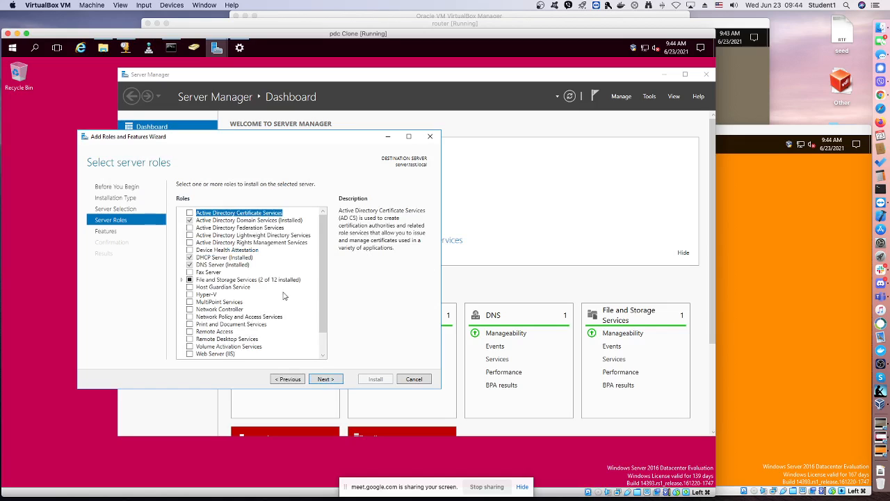
Select the DFS Namespaces role service with its management tools and DFS Replication, and proceed to the features selection
click(181, 279)
click(191, 286)
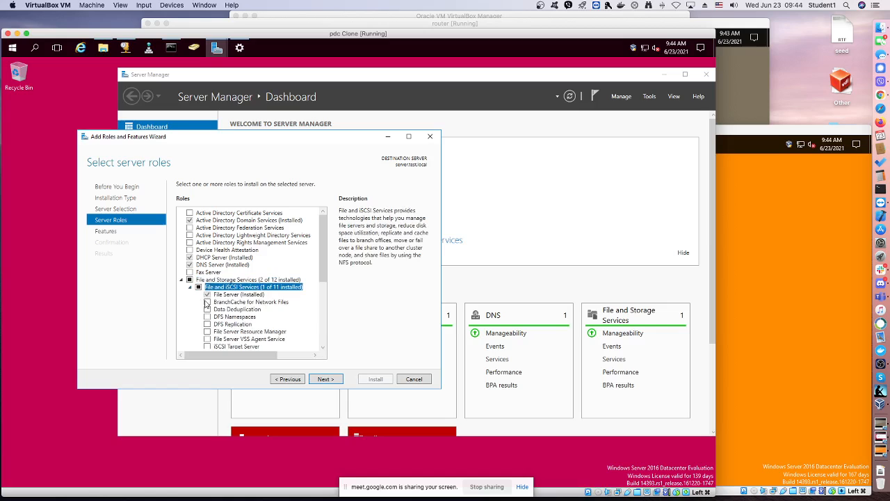
click(212, 319)
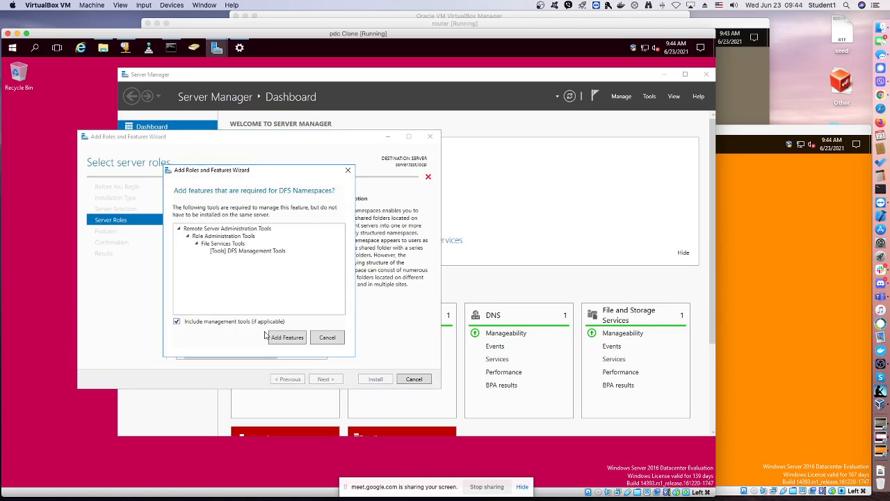
click(272, 338)
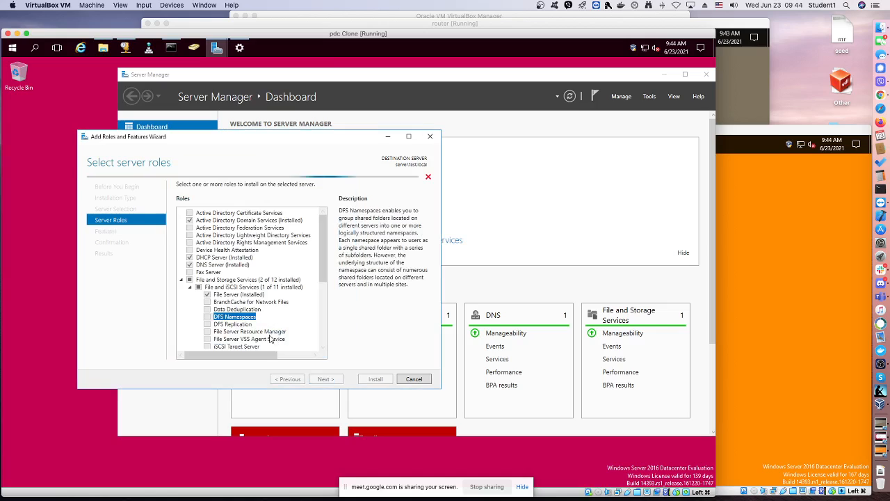
click(207, 325)
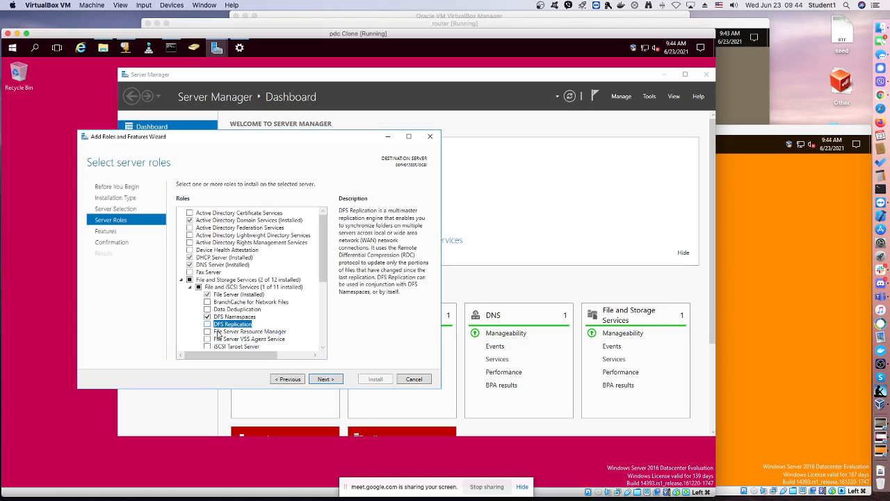
click(324, 379)
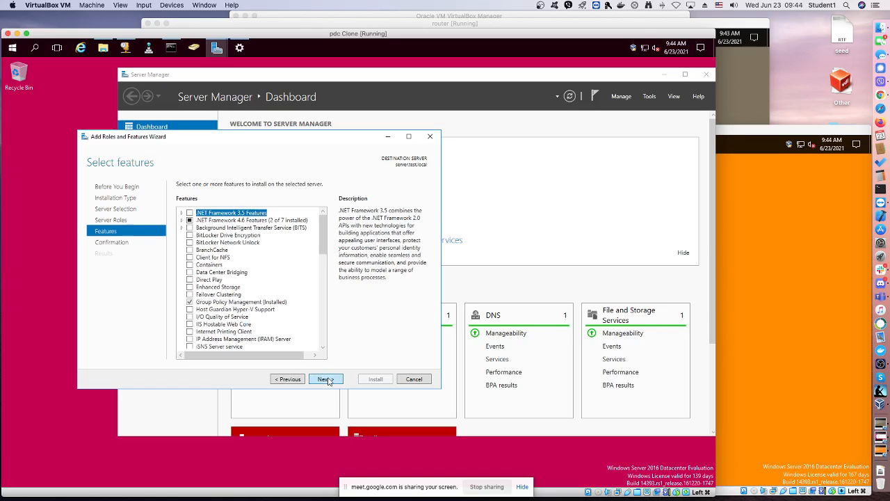
Proceed to the installation confirmation for the DFS role services and allow the destination server to restart automatically if required
click(326, 379)
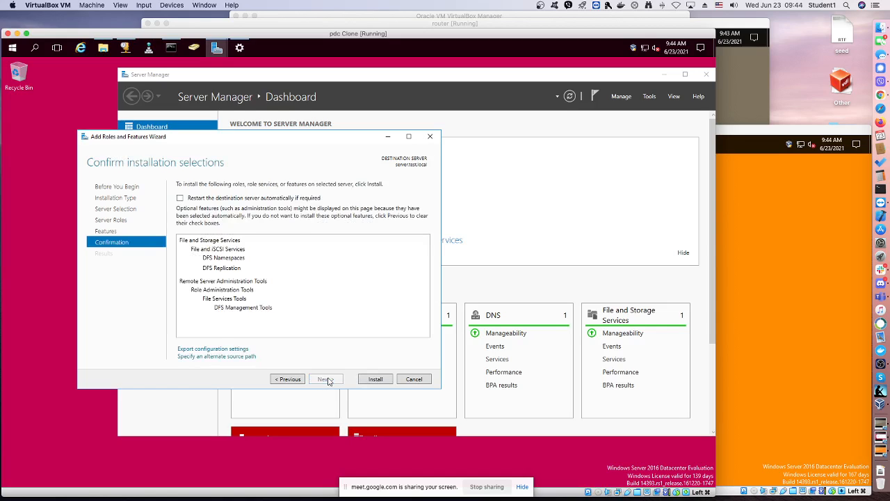
click(181, 198)
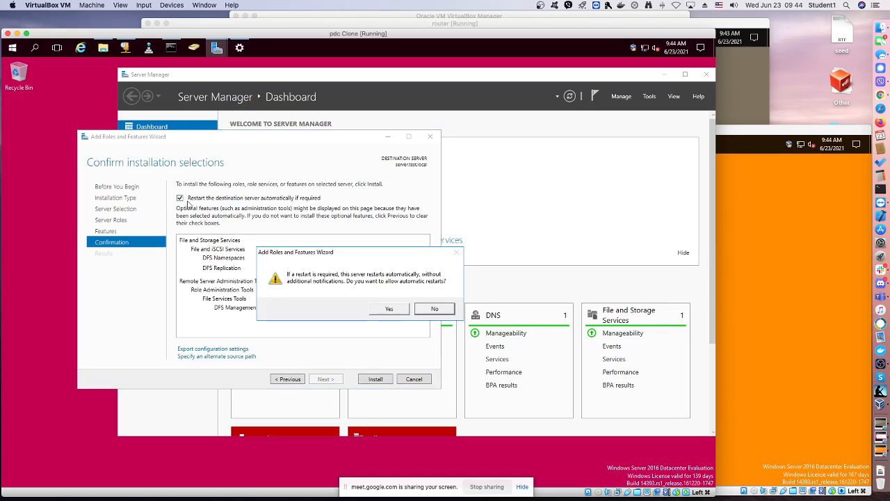
click(389, 309)
On bdc Clone, open DNS Manager from Server Manager, minimise Server Manager and reposition the DNS Manager window
click(749, 228)
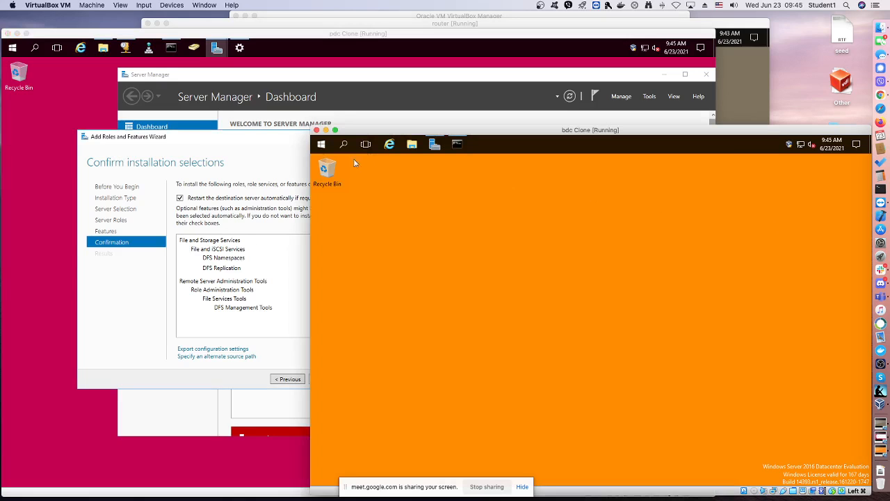
click(434, 144)
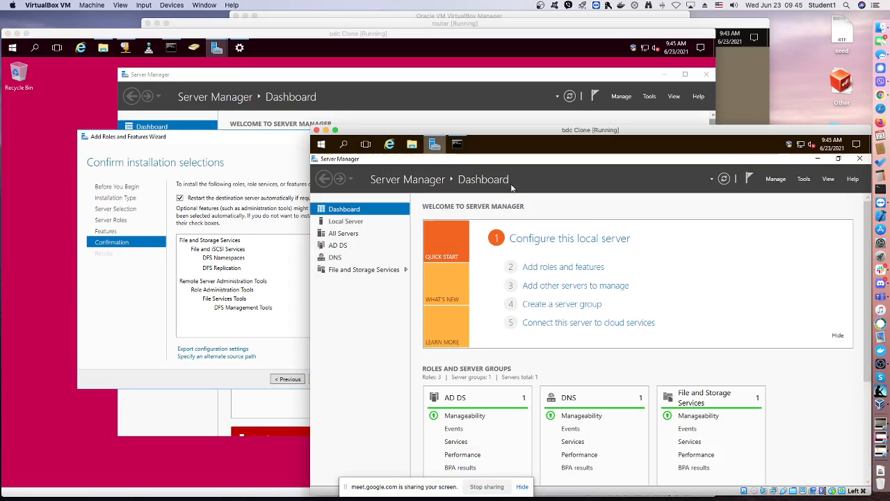
click(807, 180)
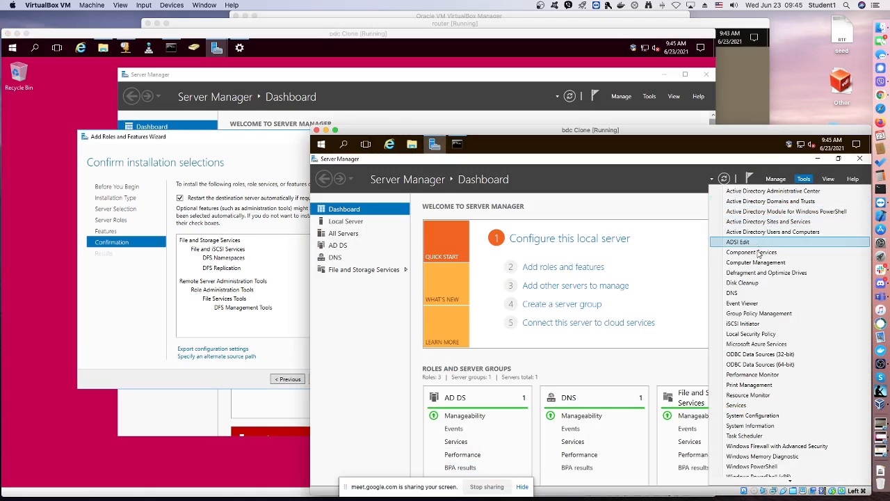
click(739, 293)
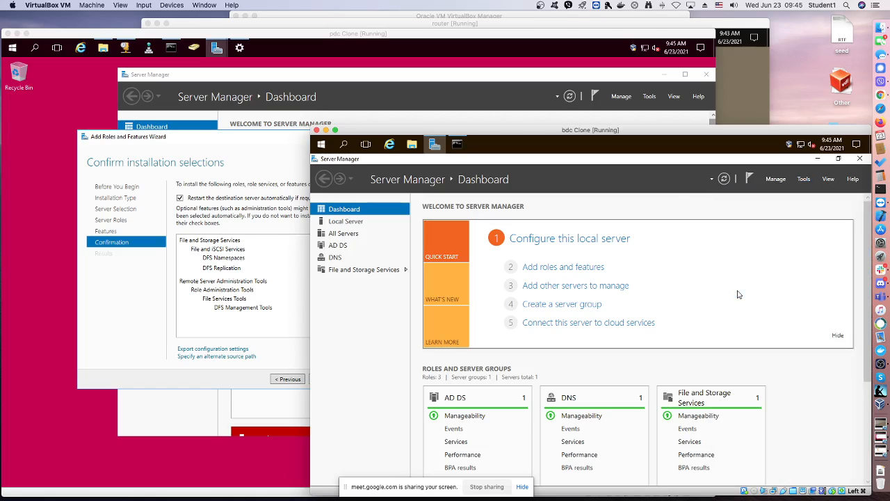
click(818, 159)
click(544, 183)
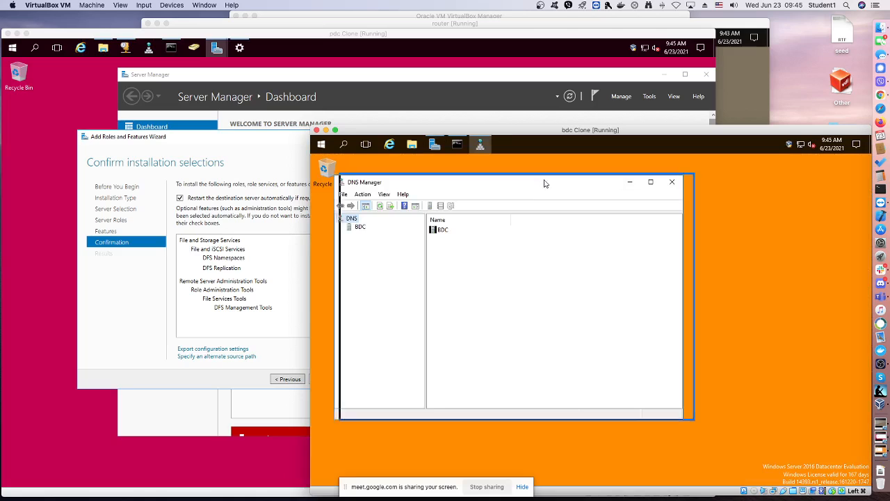
drag(544, 183, 558, 173)
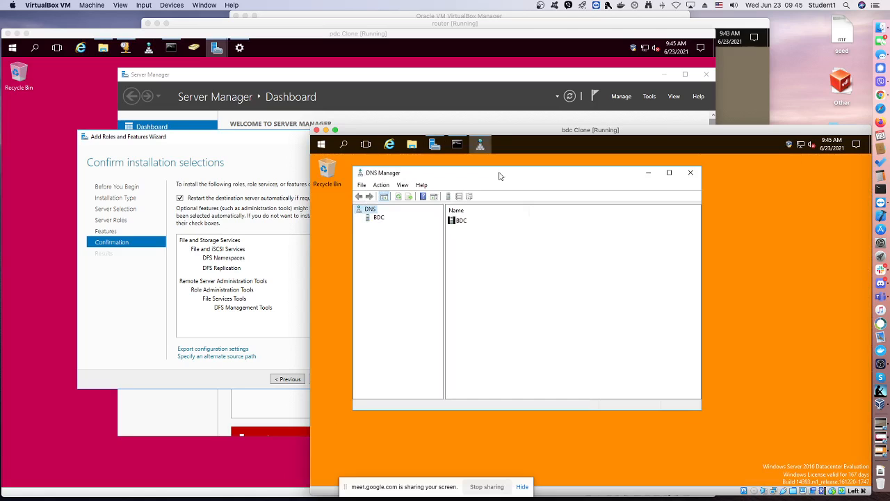
In the DHCP console on pdc Clone, start configuring failover for scope 192.168.200.0 and proceed to the partner server selection
click(124, 48)
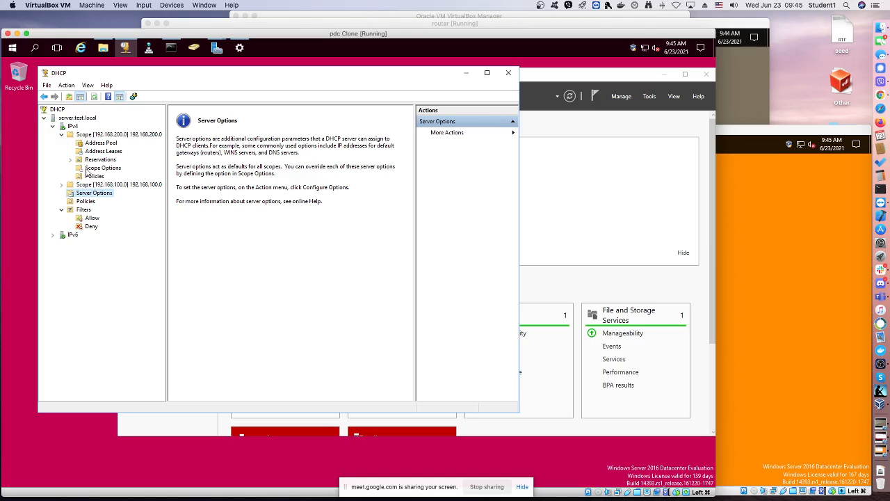
right_click(95, 135)
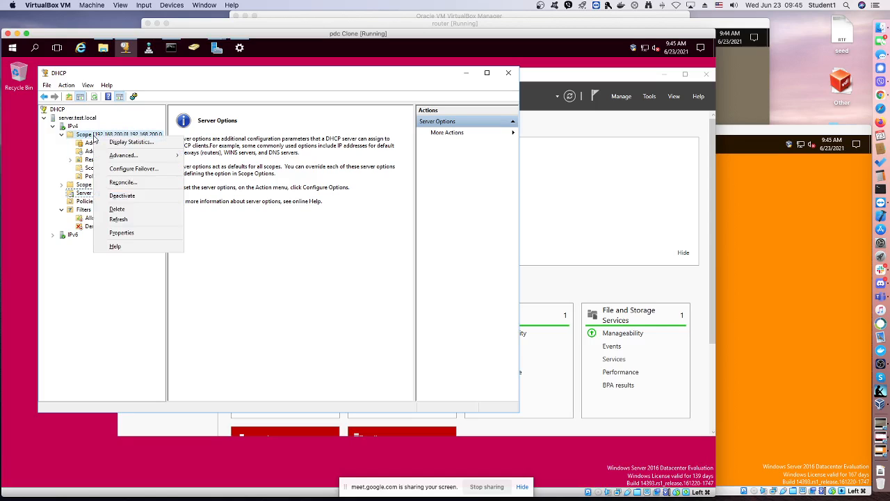
click(129, 169)
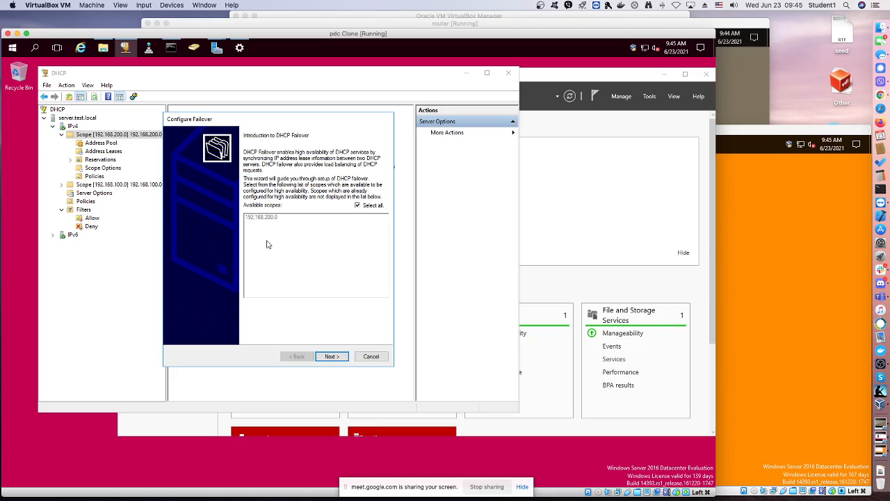
click(337, 356)
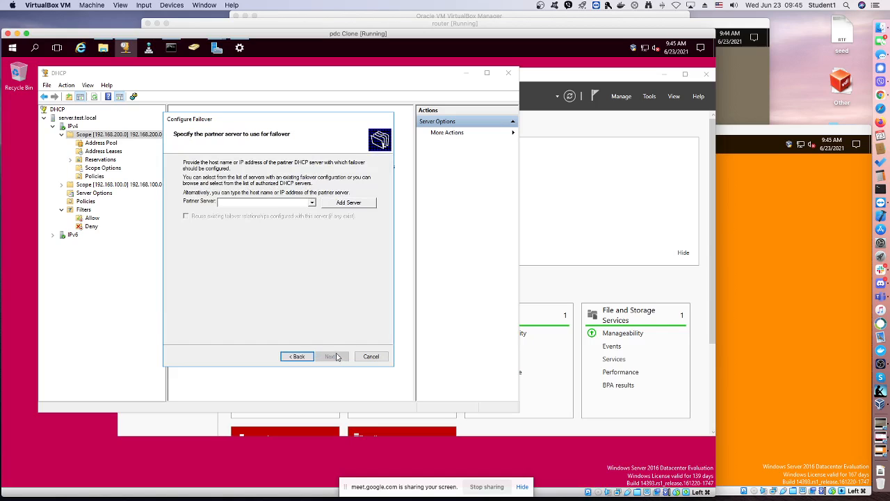
Add bdc.test.local as the failover partner server and try to continue, checking the list of available partner servers
click(354, 203)
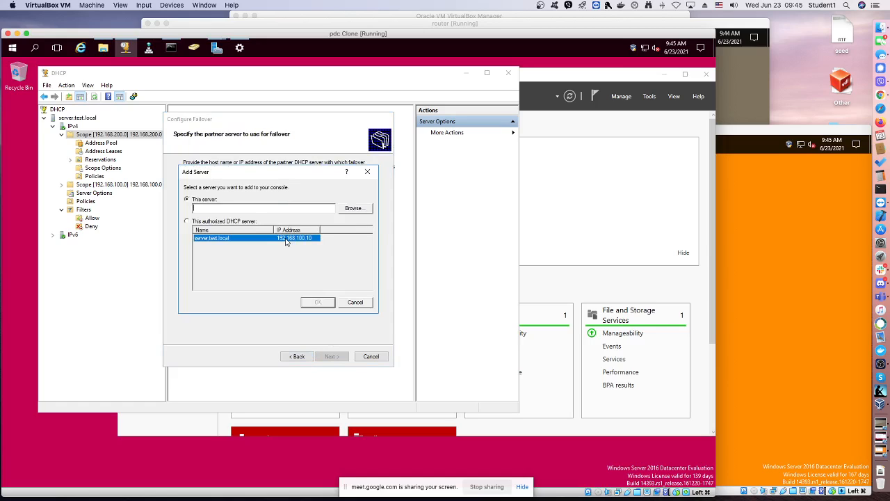
text(h)
text(dc)
key(Return)
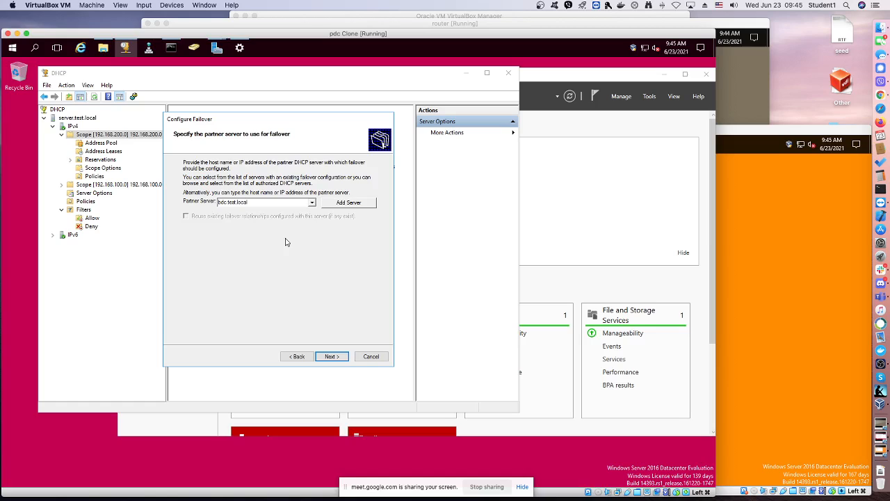
click(336, 356)
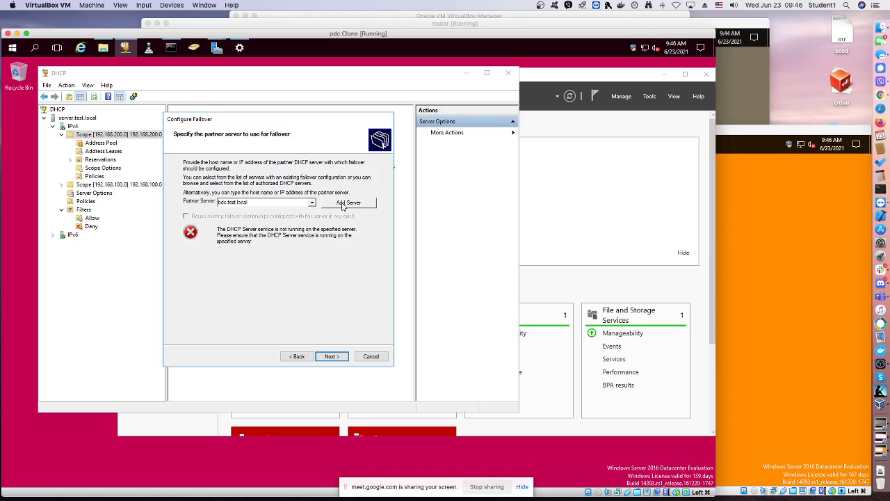
click(312, 202)
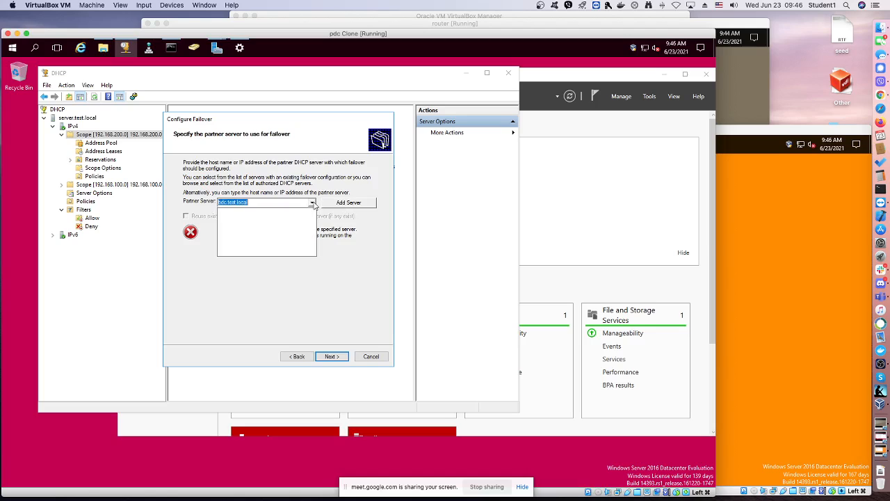
click(312, 202)
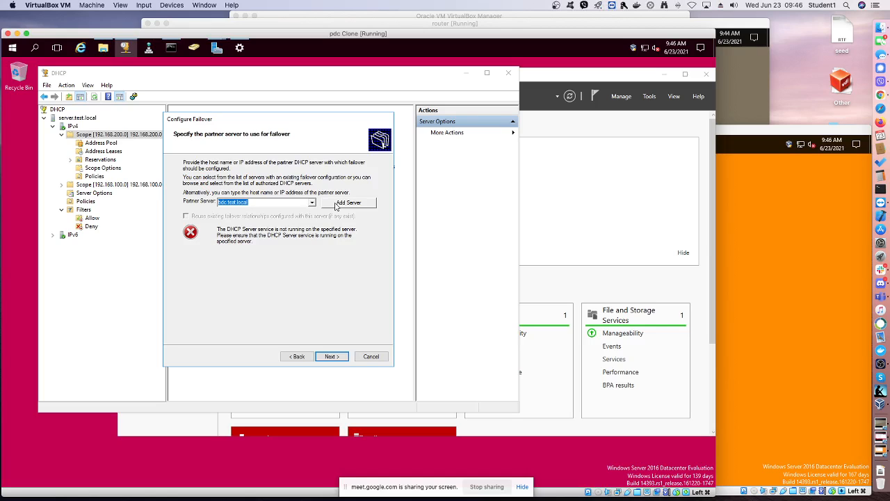
On bdc Clone, examine the test.local forward lookup zone and both reverse lookup zones in DNS Manager, and close it
click(761, 257)
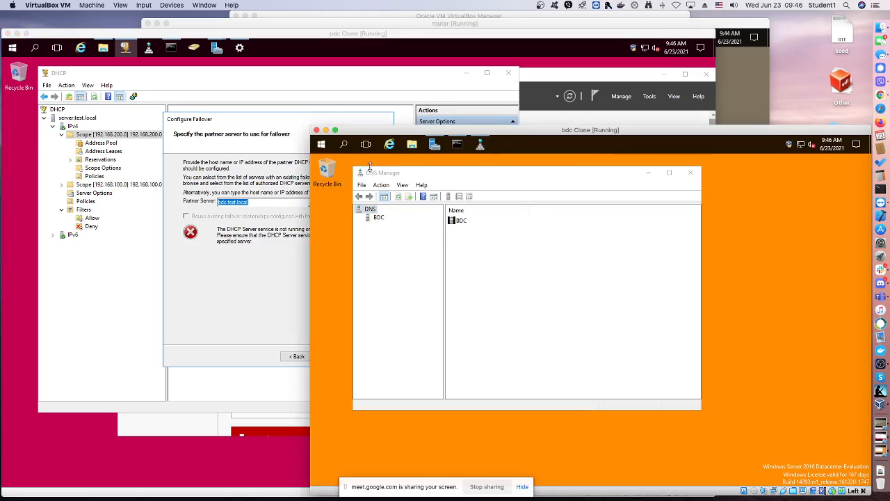
click(435, 146)
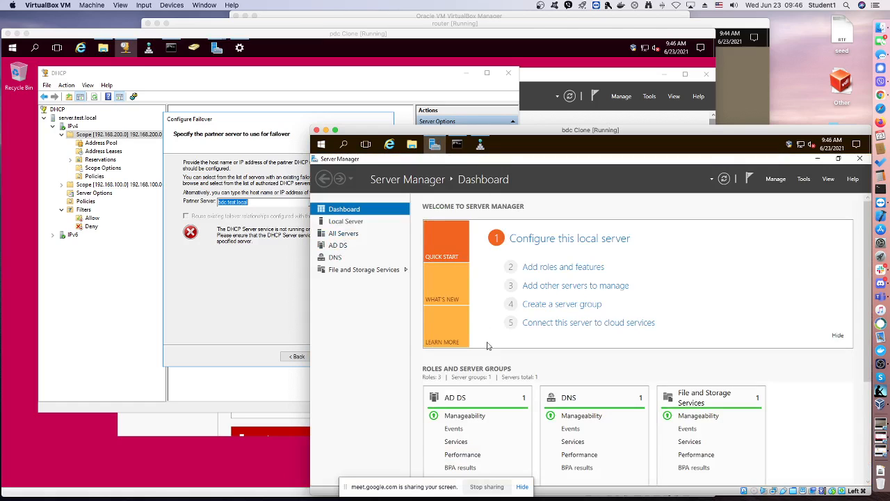
click(817, 159)
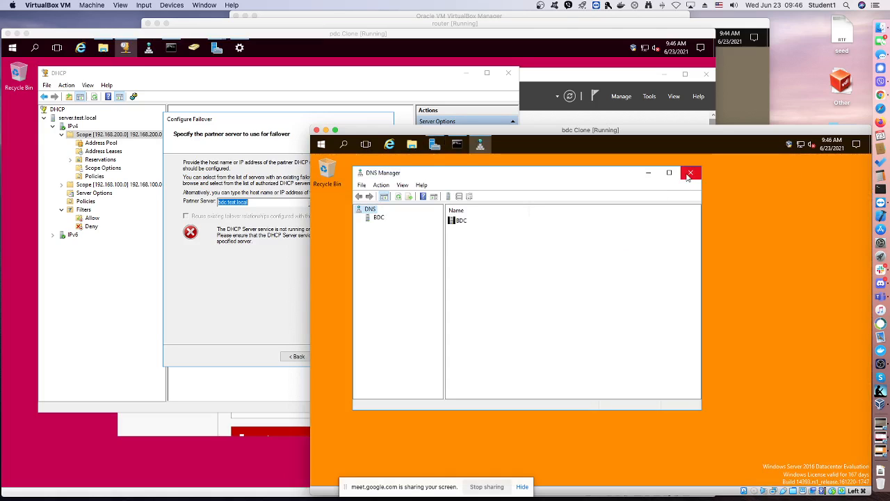
click(379, 218)
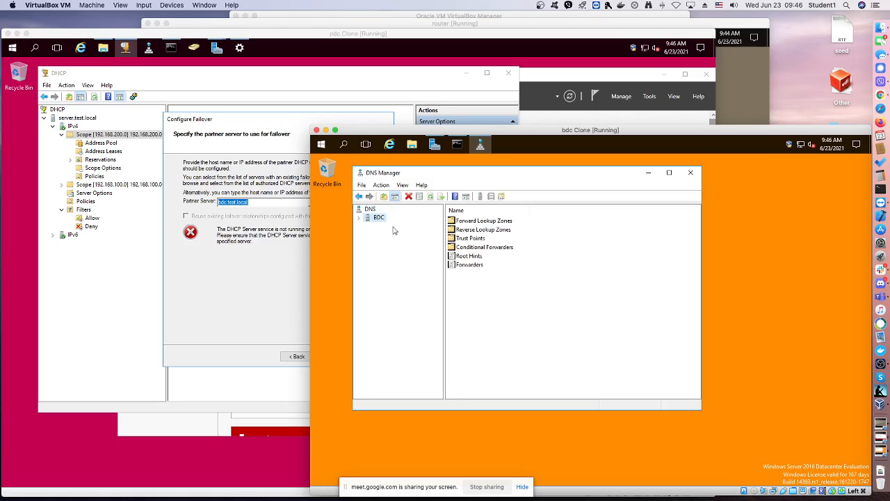
click(359, 218)
click(395, 227)
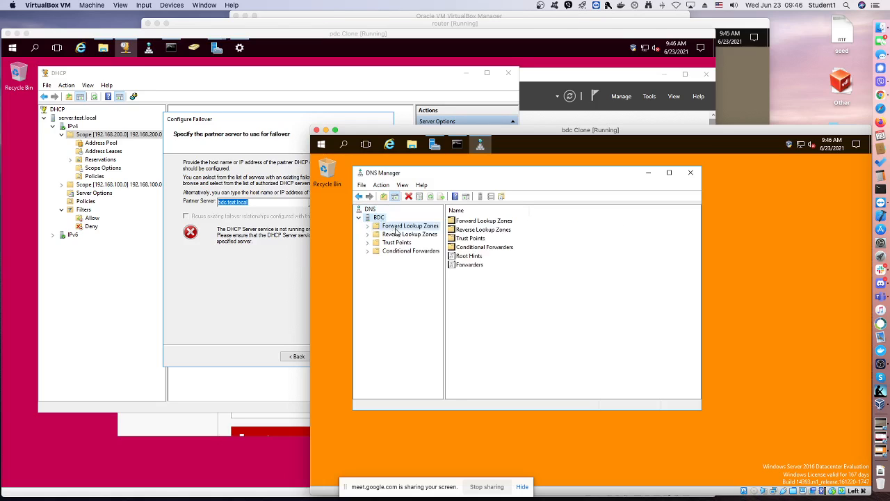
click(368, 226)
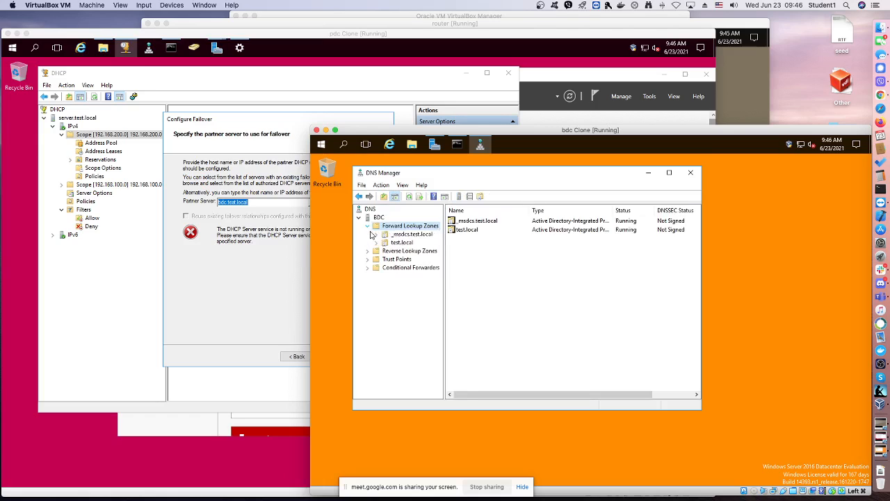
click(401, 243)
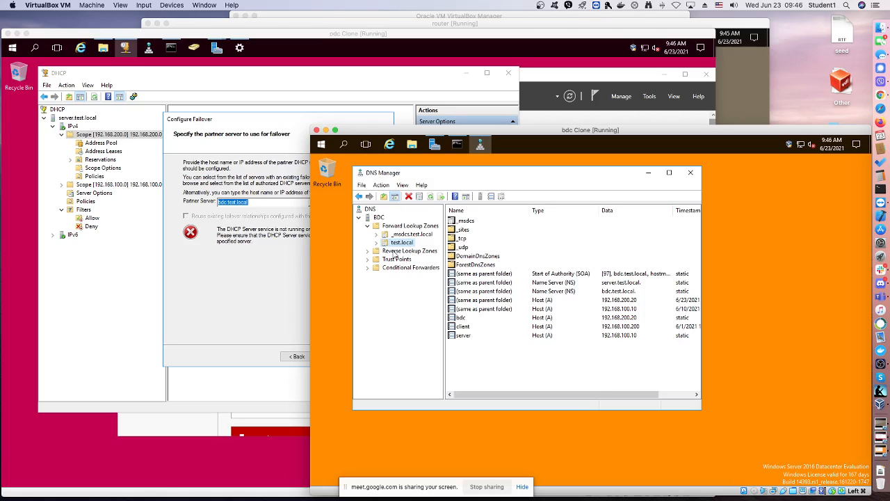
click(385, 254)
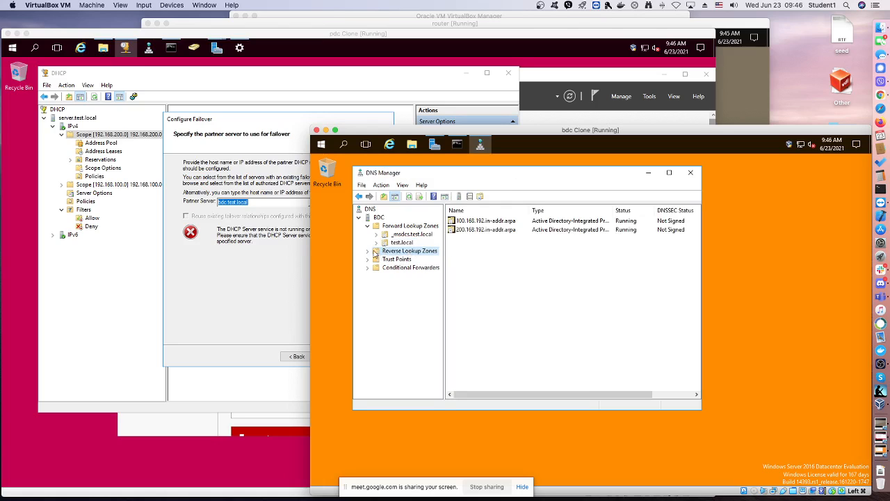
click(368, 250)
click(404, 269)
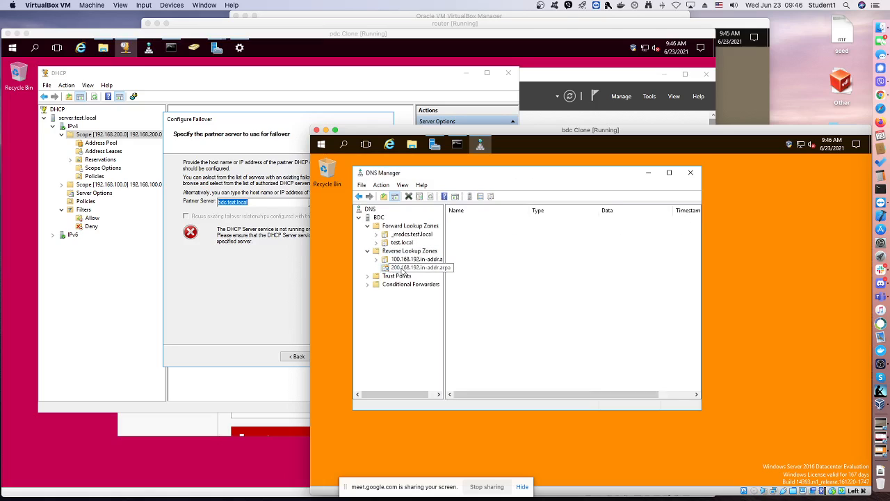
click(406, 260)
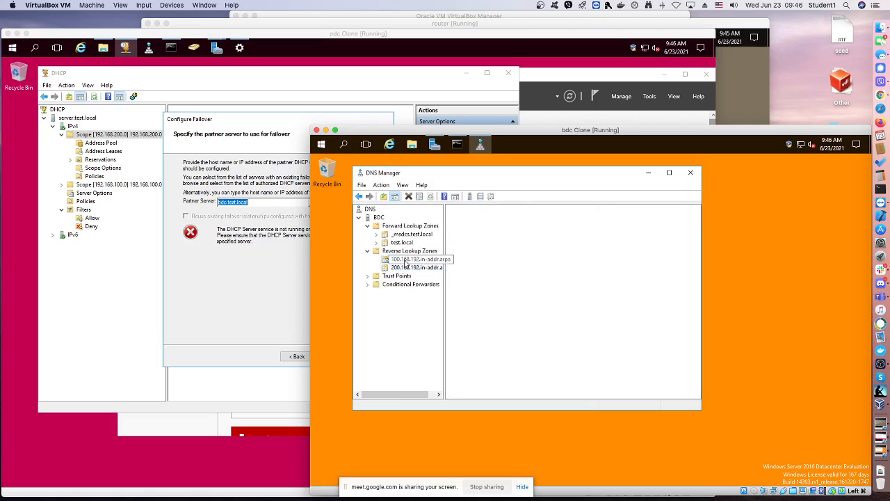
click(690, 174)
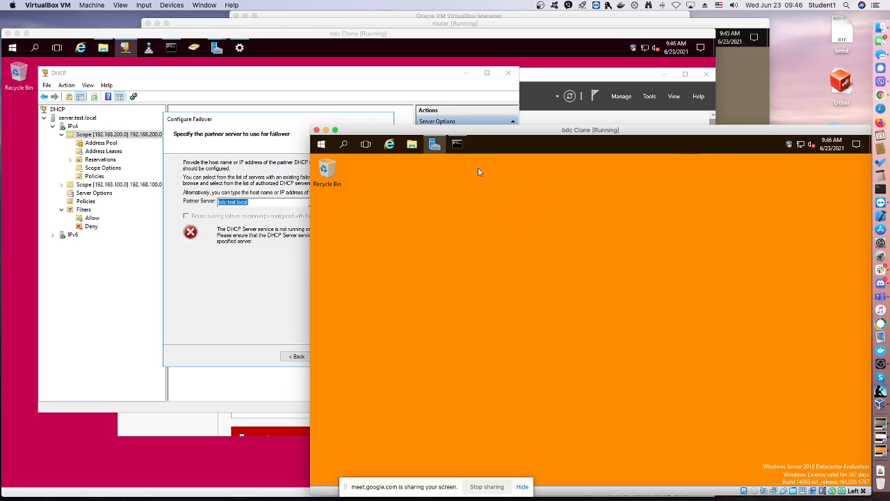
Start adding roles and features on bdc Clone with a role-based installation on bdc.test.local, and proceed to the server roles selection
click(435, 145)
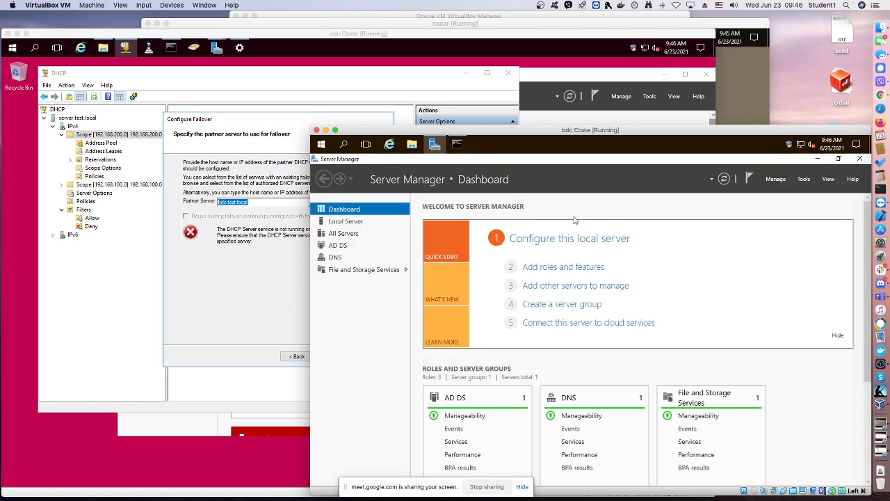
click(804, 180)
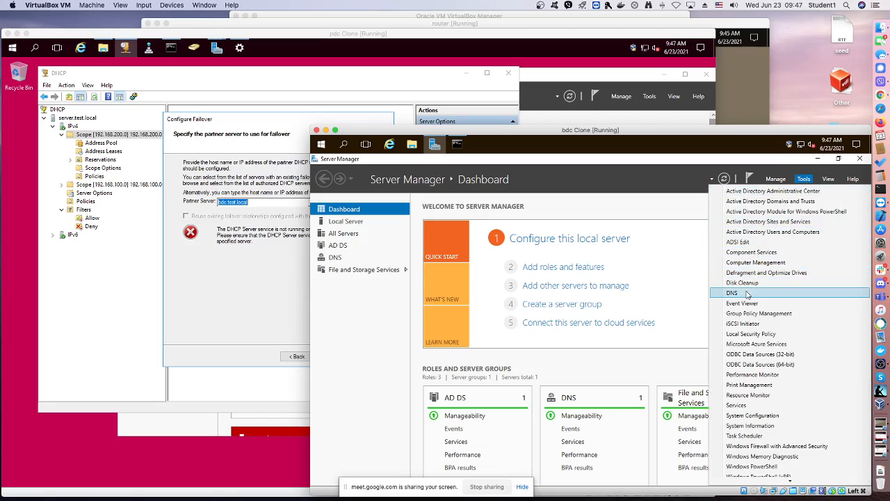
click(443, 291)
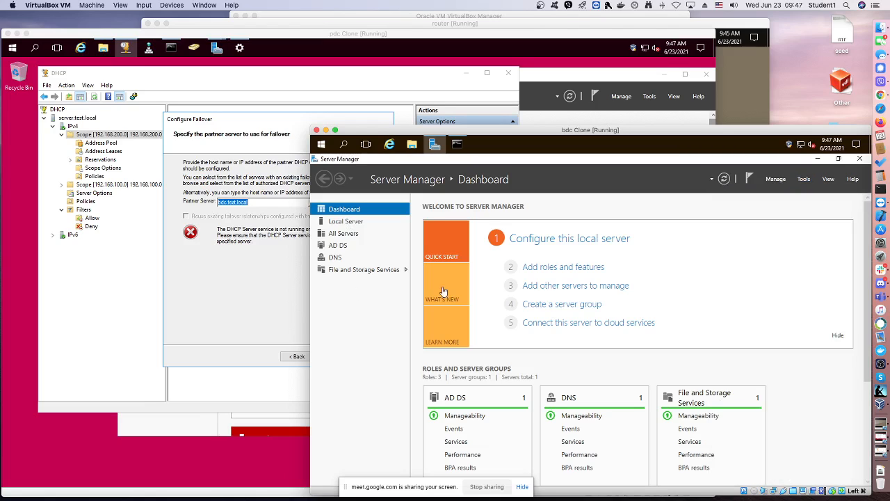
click(596, 270)
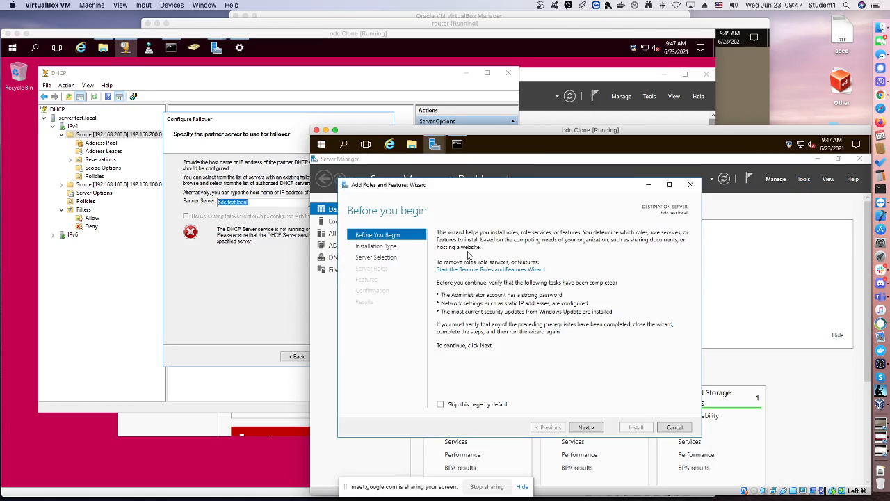
click(473, 405)
click(594, 432)
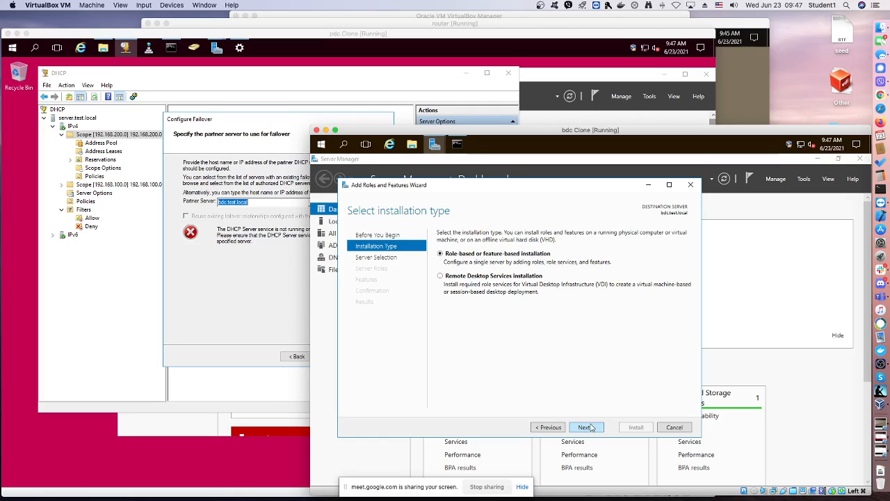
click(591, 428)
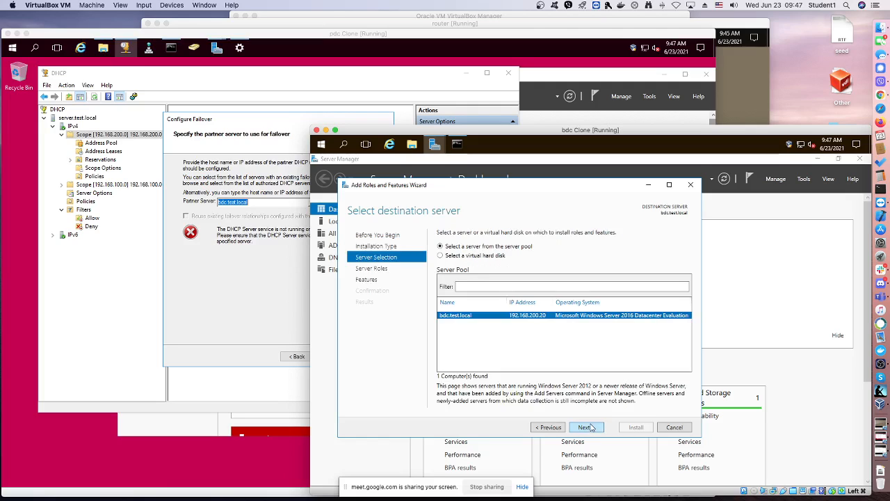
click(590, 428)
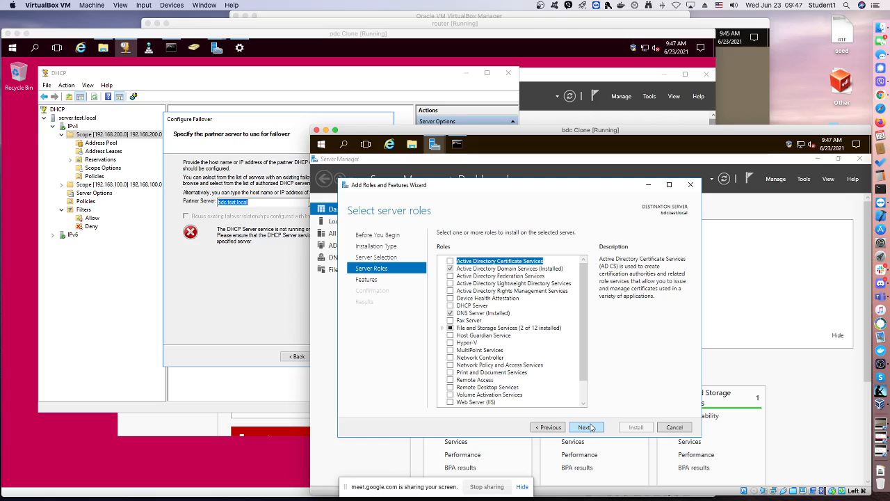
Install the DHCP Server role with its management tools on bdc.test.local, allowing the destination server to restart automatically if required
click(449, 306)
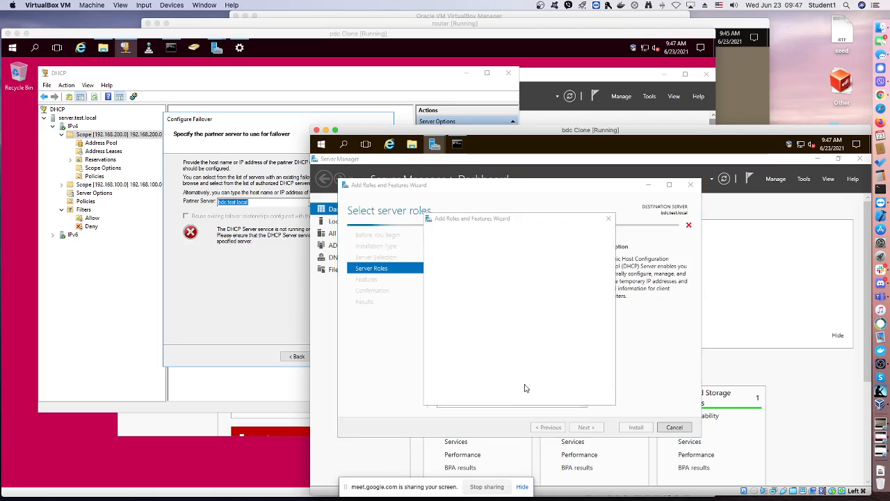
key(Return)
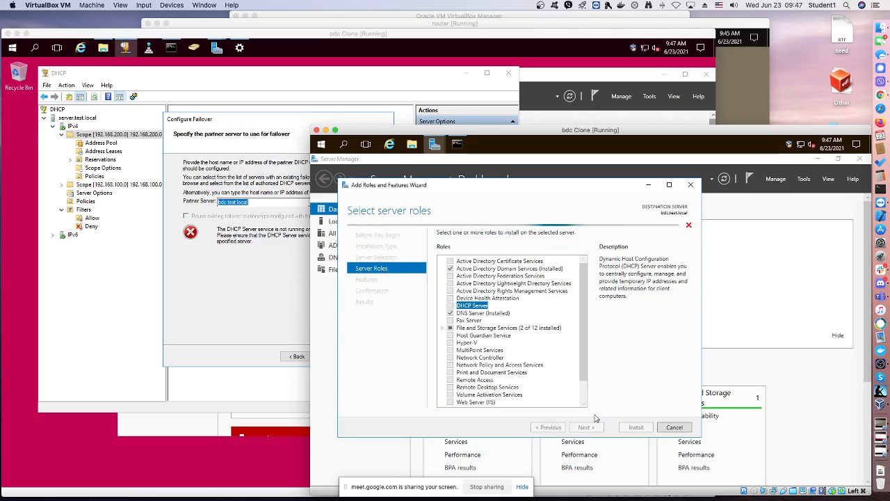
click(593, 427)
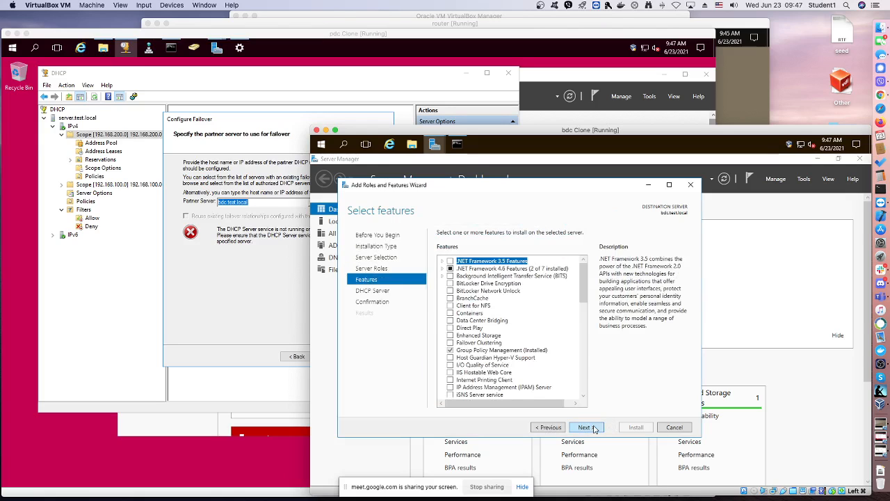
click(594, 427)
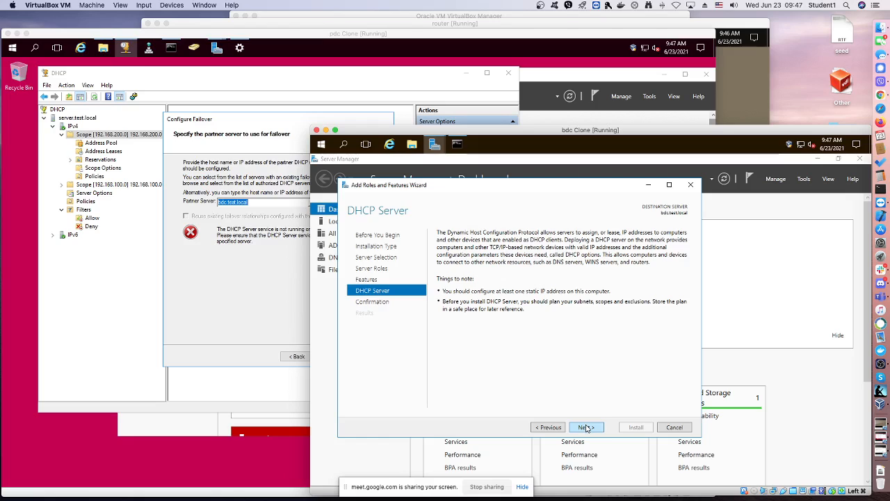
click(586, 427)
click(440, 247)
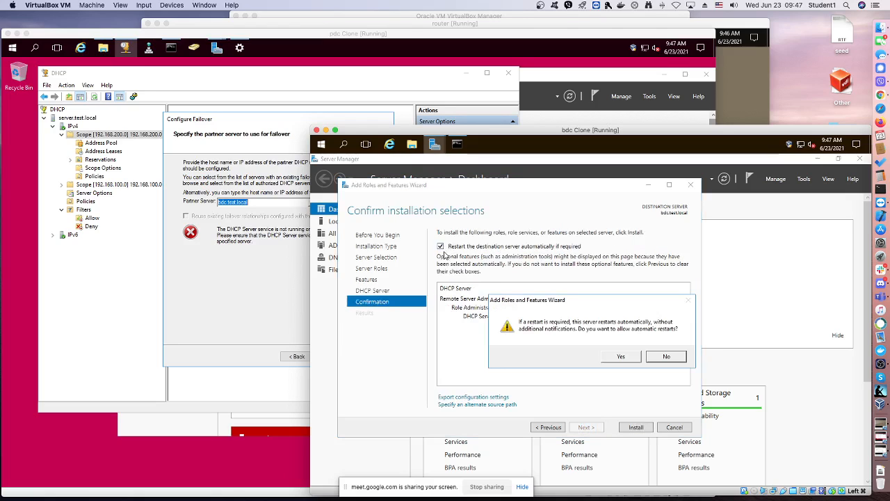
click(618, 357)
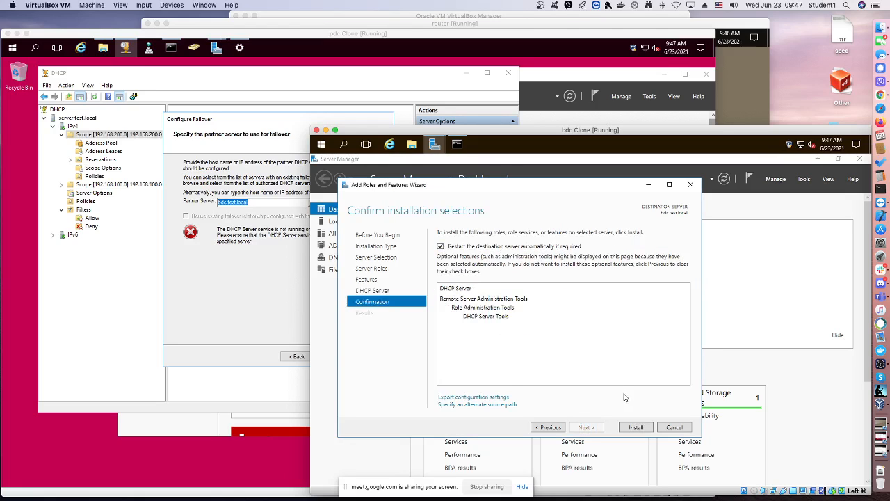
click(640, 427)
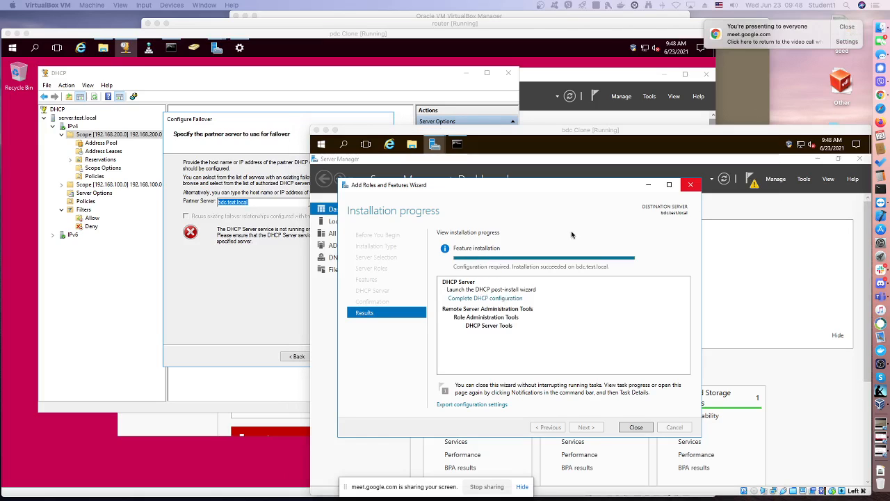
Complete the DHCP post-install configuration on bdc.test.local, authorizing the server with the domain administrator's credentials, and close the installation wizard
click(500, 304)
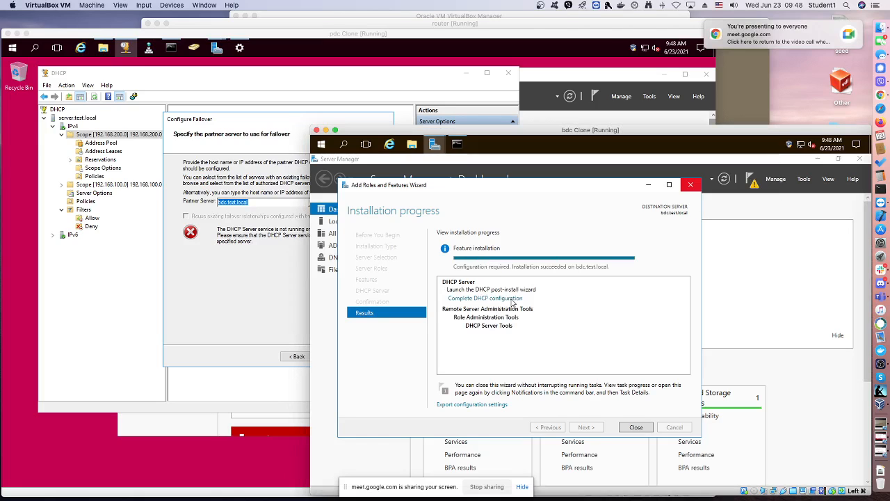
click(465, 298)
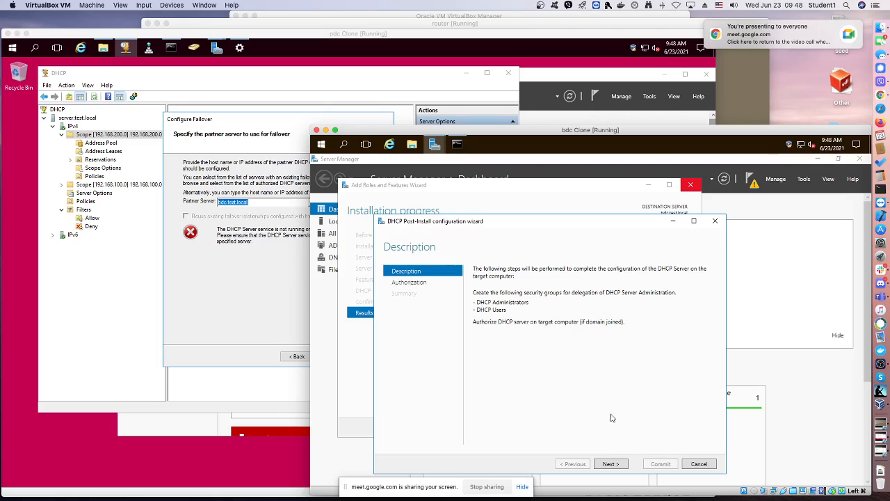
click(620, 464)
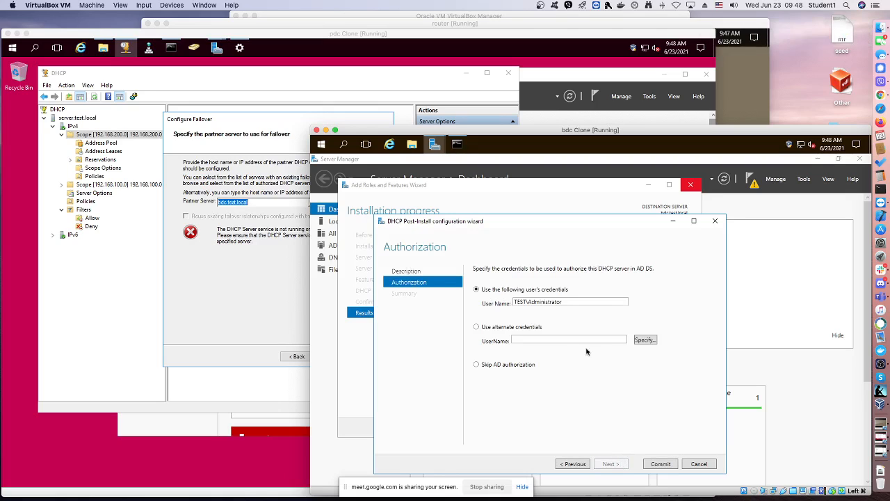
click(658, 463)
click(660, 464)
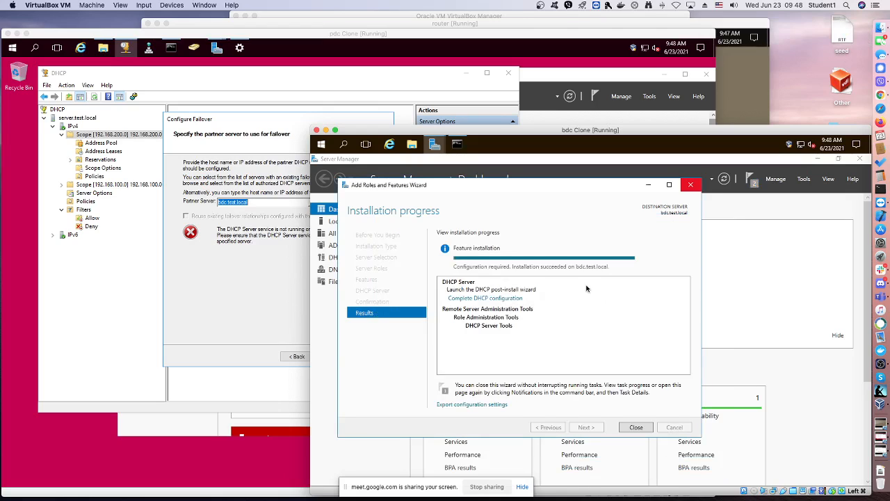
click(644, 427)
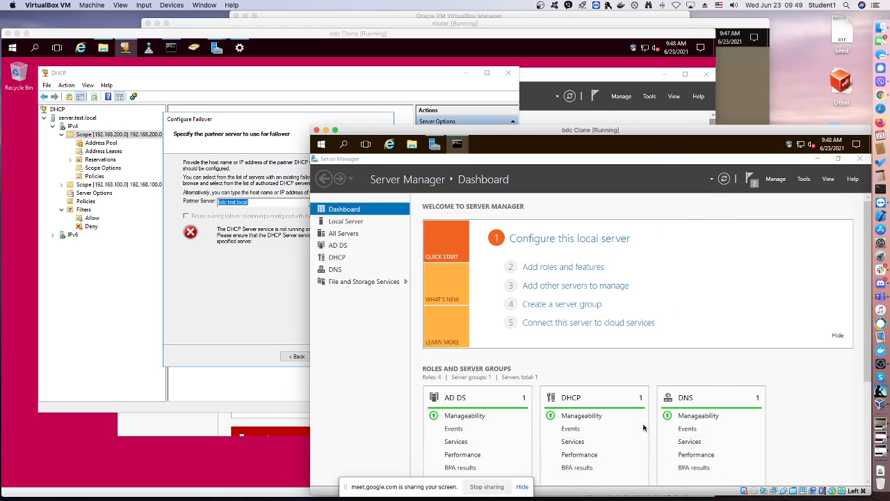
On pdc Clone, create the failover relationship for scope 192.168.200.0 with bdc.test.local in Load balance mode, with message authentication disabled
click(198, 189)
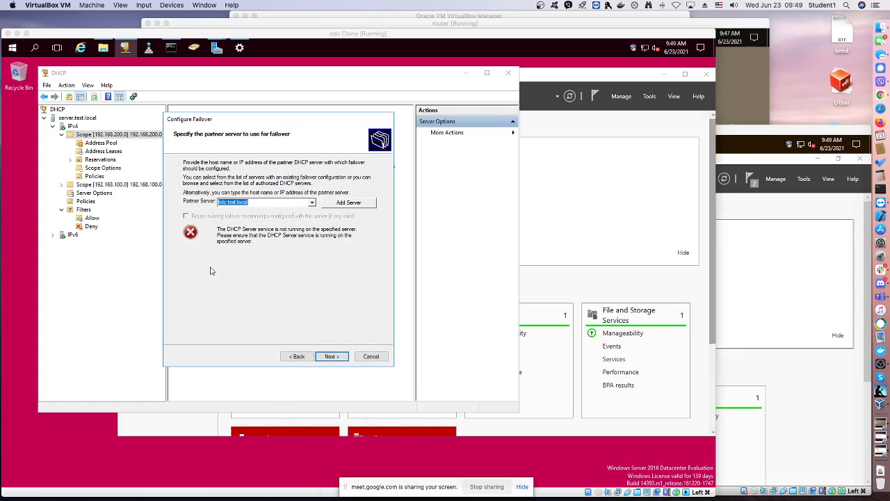
click(331, 356)
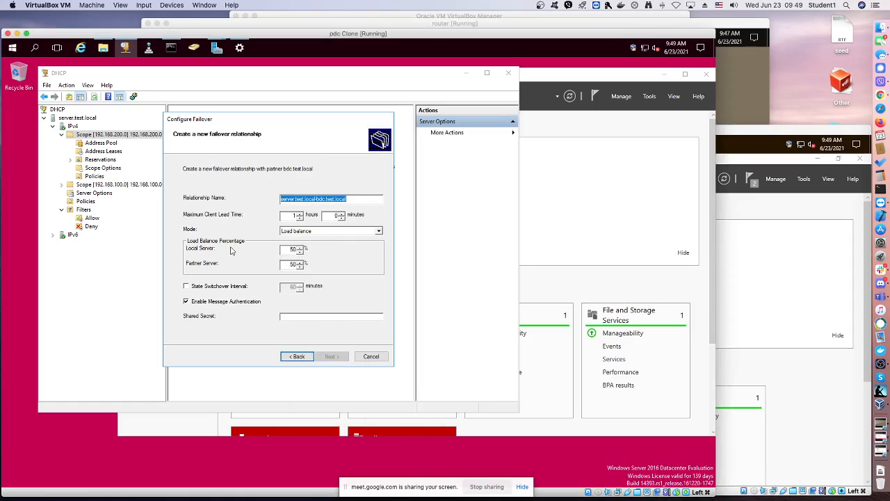
click(185, 302)
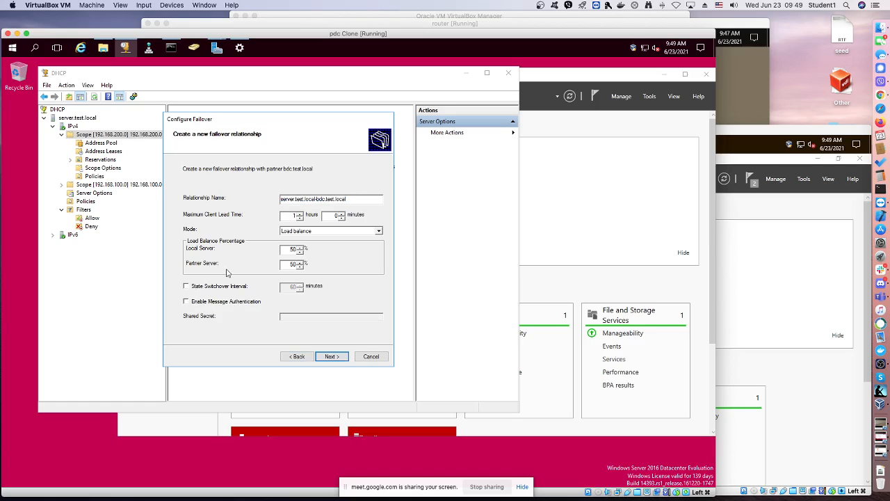
click(301, 234)
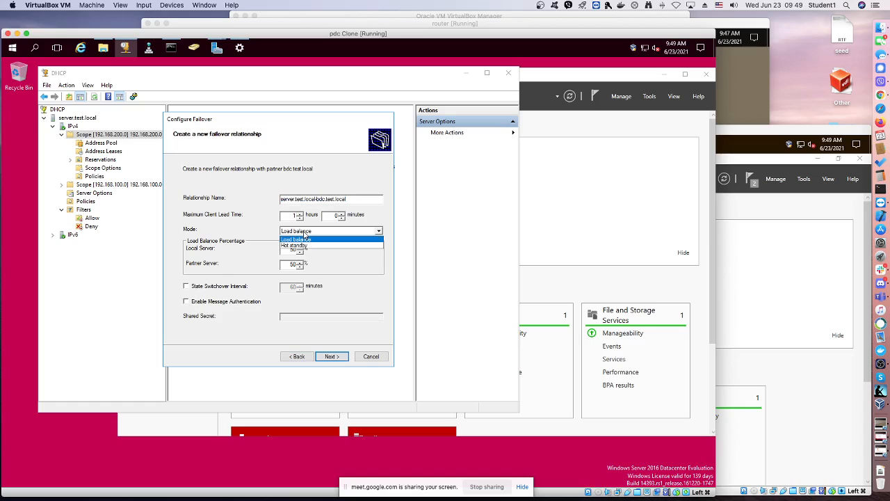
click(303, 237)
click(339, 357)
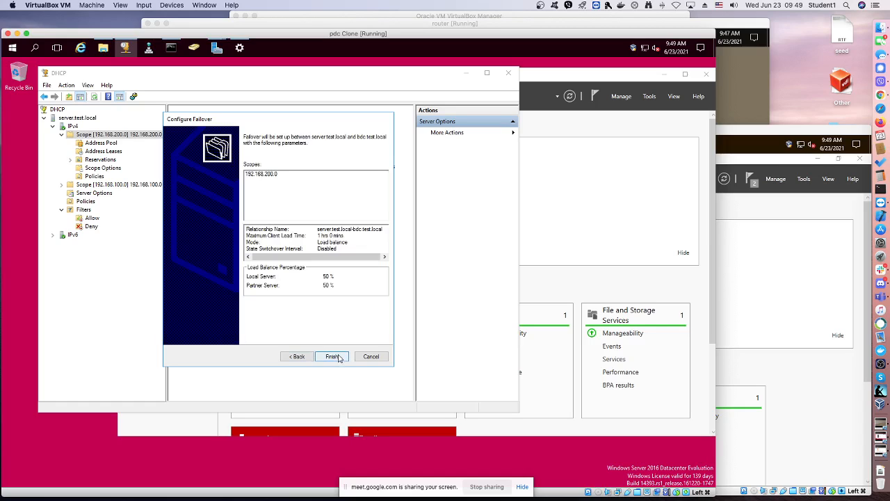
click(333, 356)
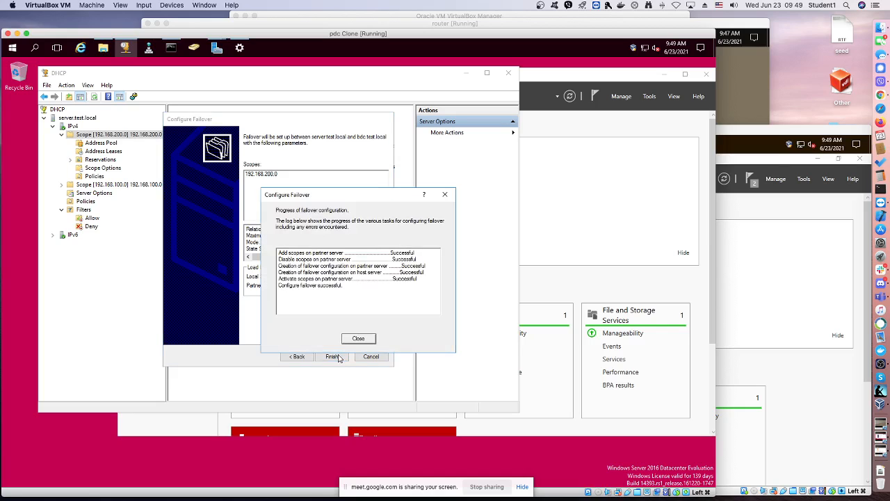
click(358, 339)
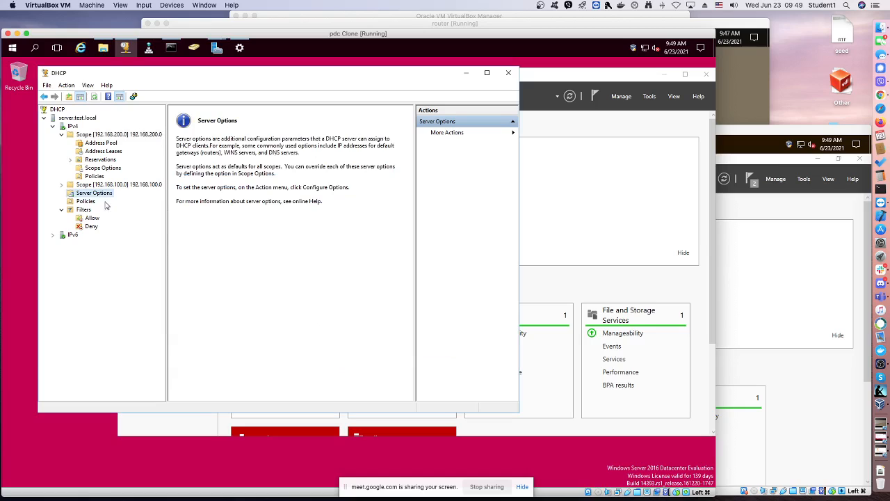
Start configuring failover for scope 192.168.100.0 and try to use server as the partner server
click(61, 185)
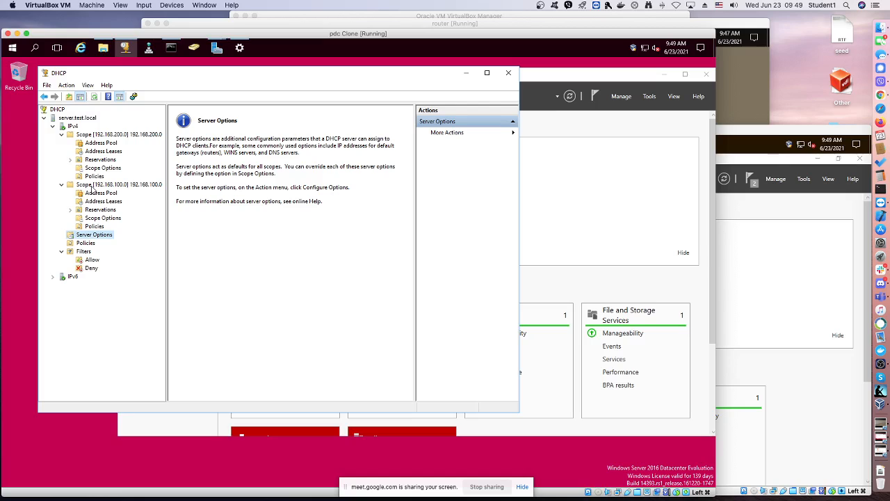
right_click(92, 186)
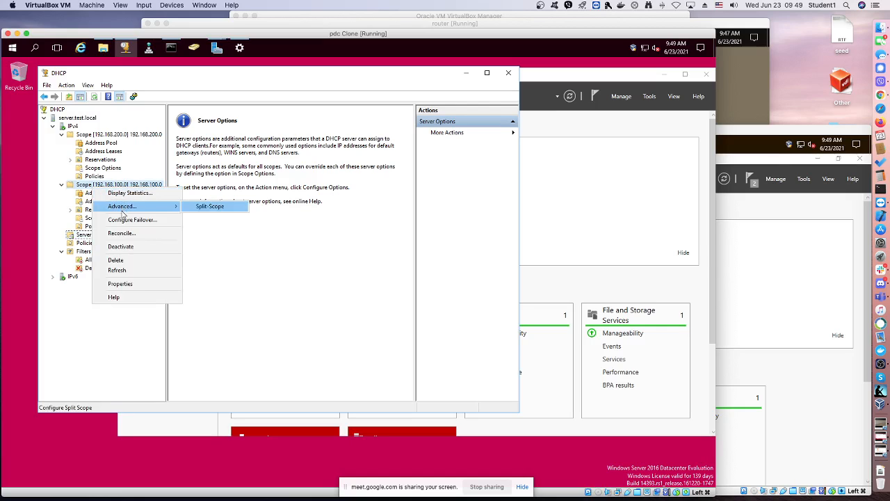
click(180, 219)
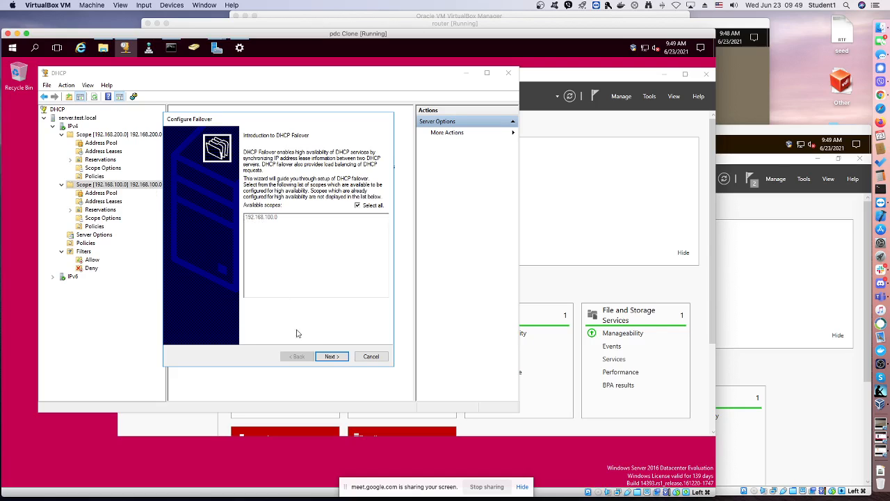
click(325, 355)
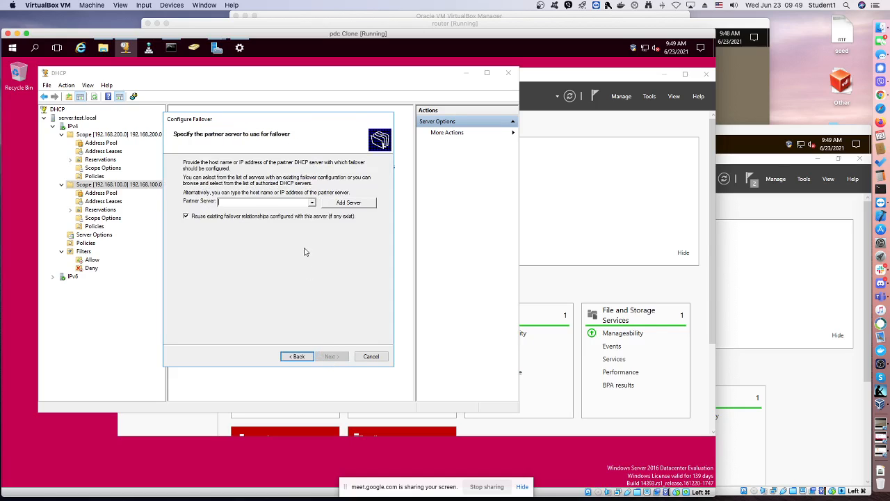
text(server)
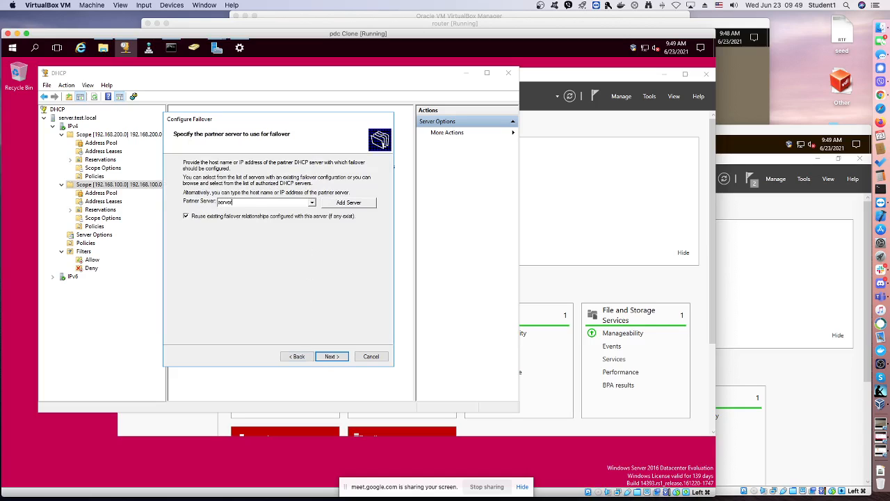
key(Return)
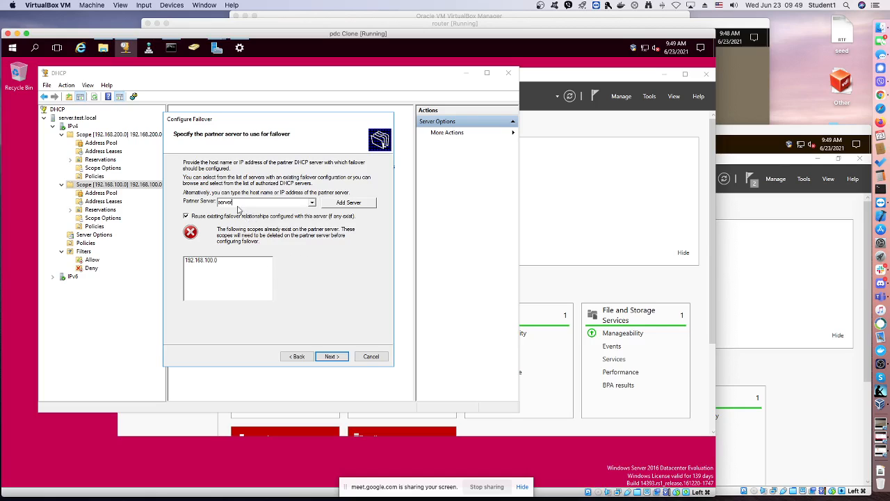
Replace the partner server with bdc and continue to the new failover relationship settings
double_click(220, 202)
key(BackSpace)
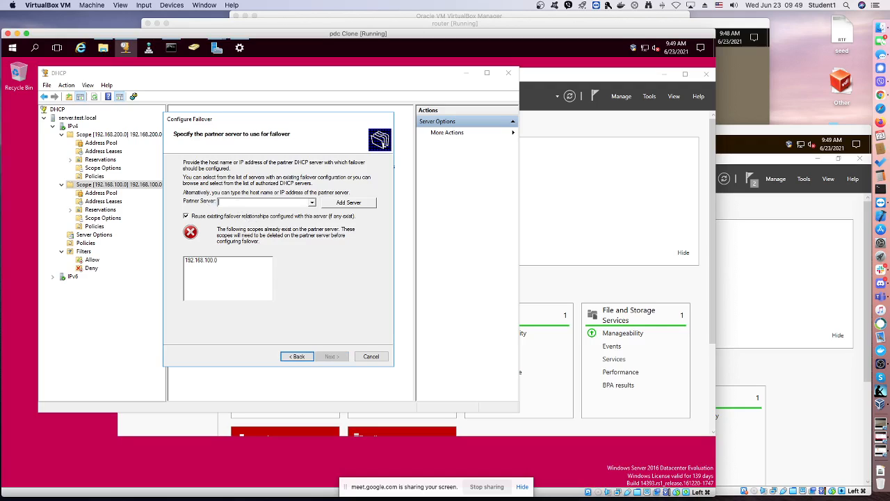
text(s)
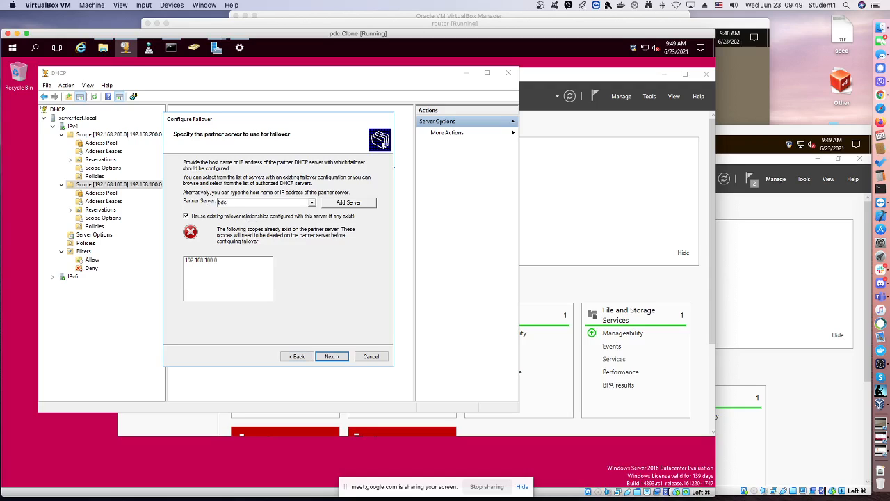
key(Return)
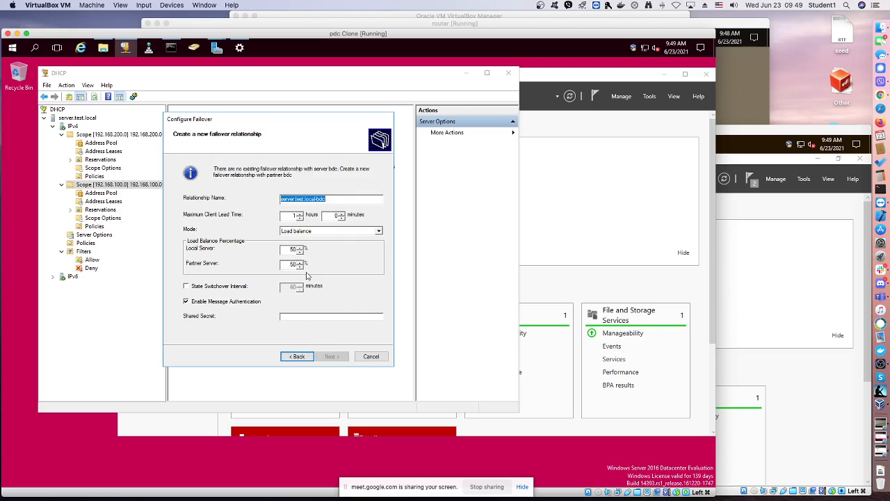
Disable message authentication and finish creating the failover relationship for scope 192.168.100.0
click(195, 303)
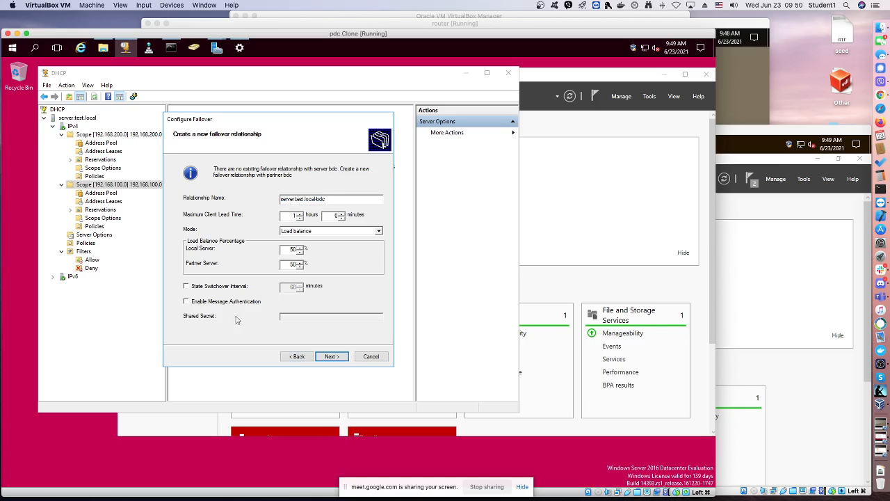
click(332, 356)
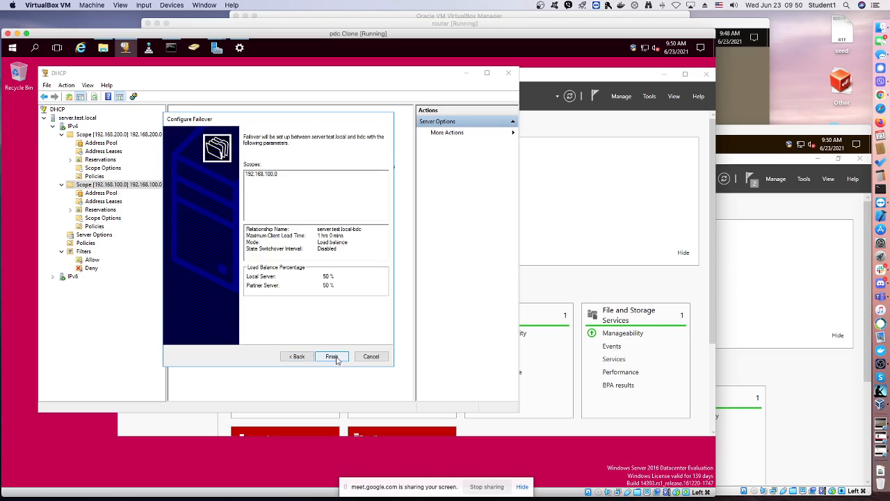
click(332, 357)
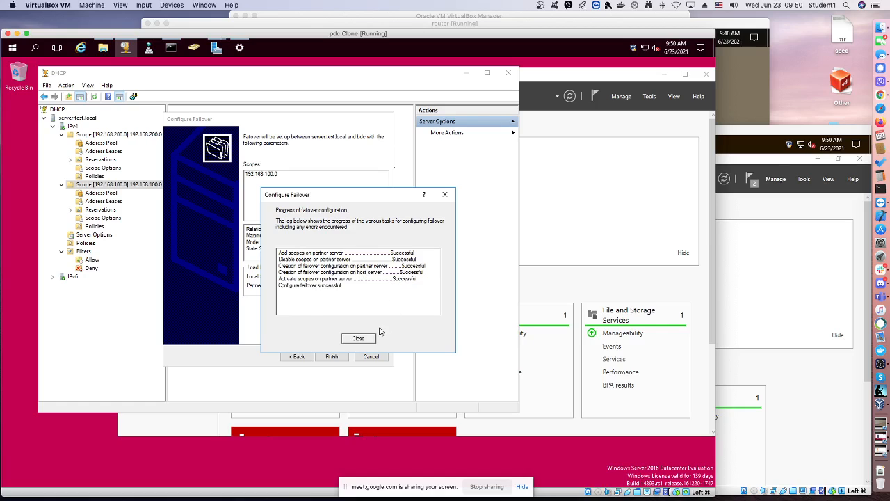
click(362, 338)
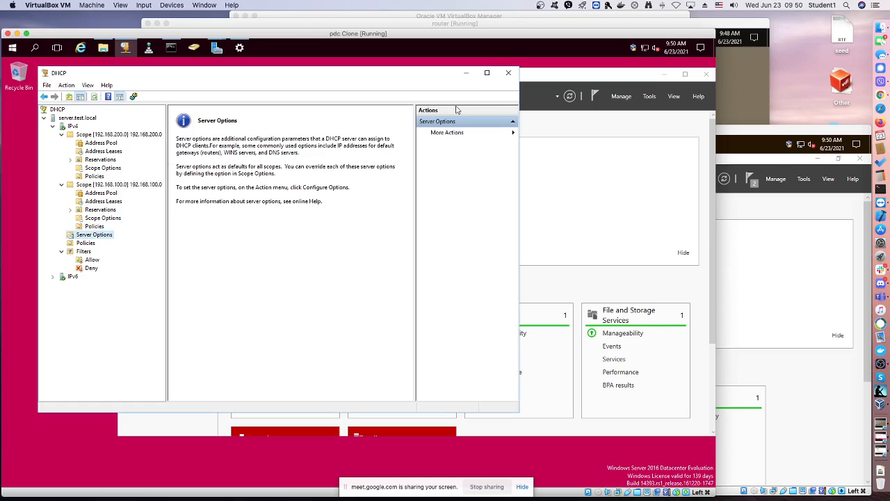
Close the DHCP console and return to Server Manager with the pending DFS role installation wizard
click(507, 73)
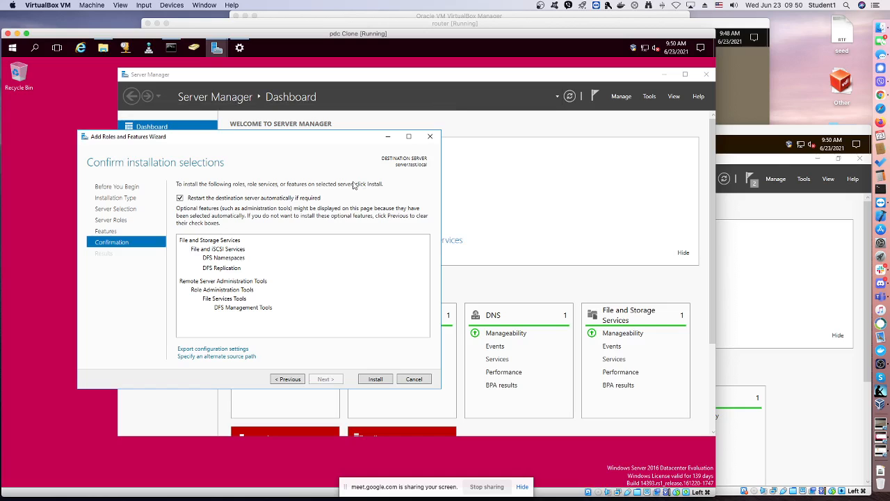
click(664, 74)
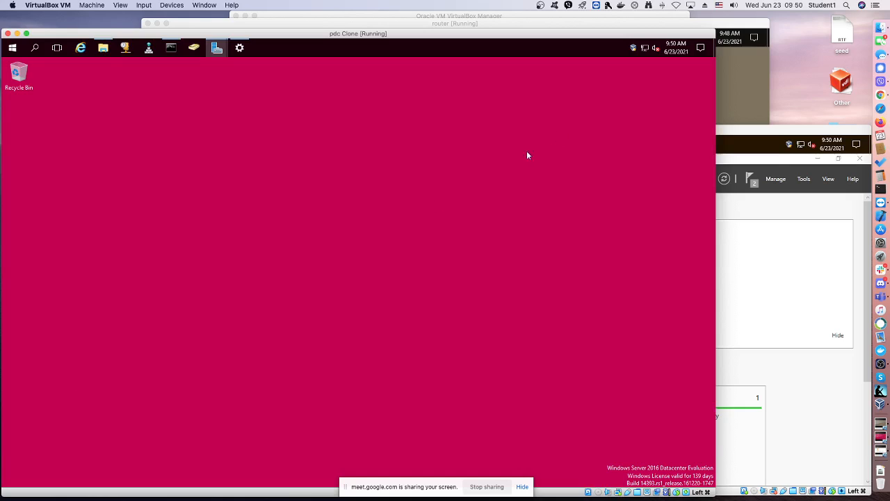
click(216, 49)
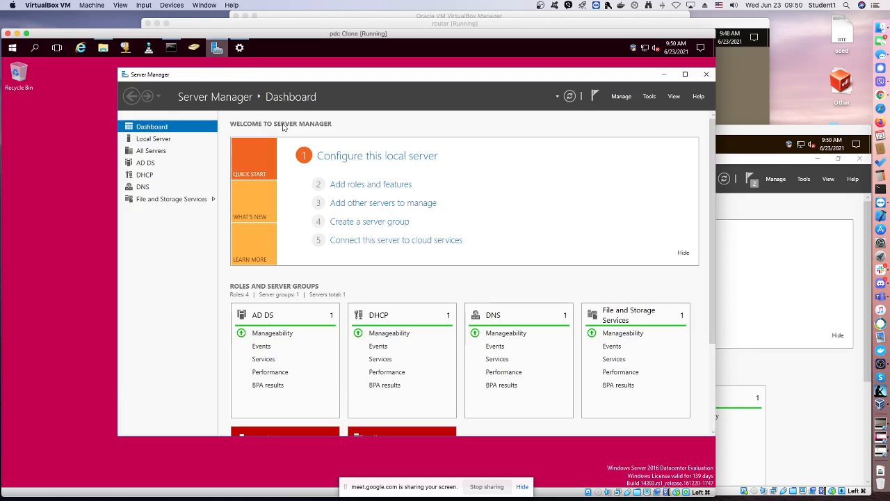
Install DFS Namespaces, DFS Replication and DFS Management Tools on server.test.local, then close the installation wizard
click(239, 48)
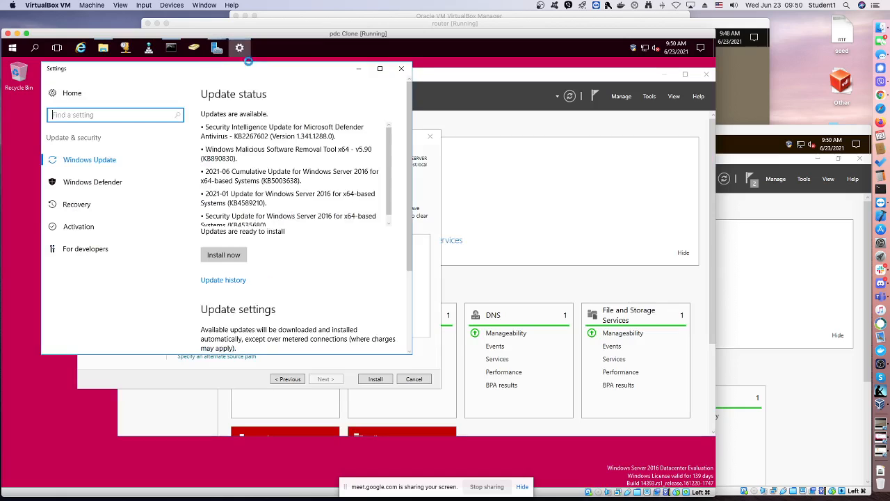
click(359, 69)
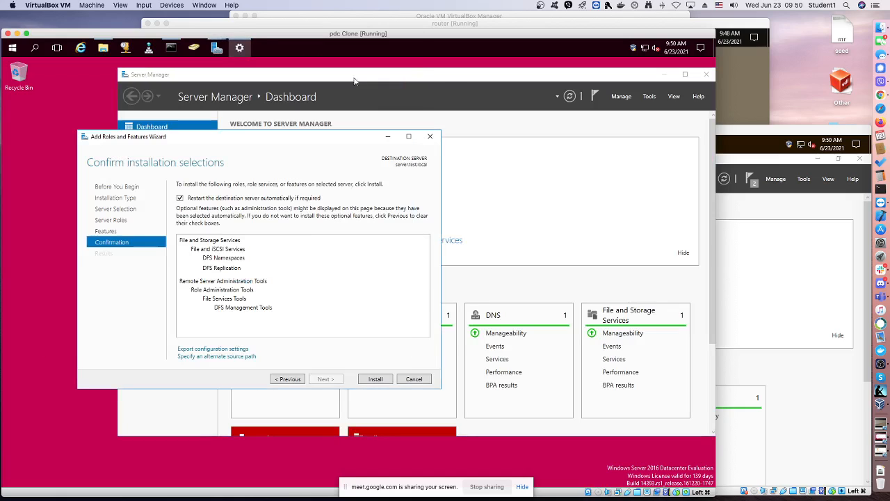
click(380, 380)
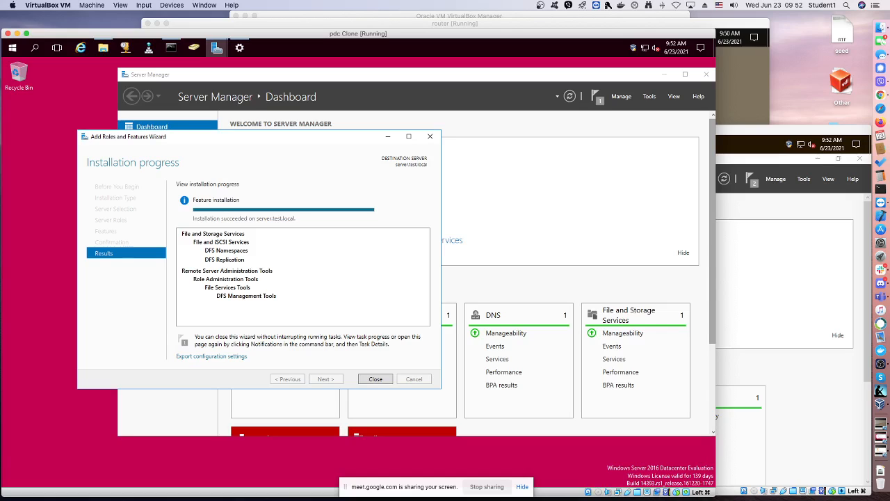
click(379, 381)
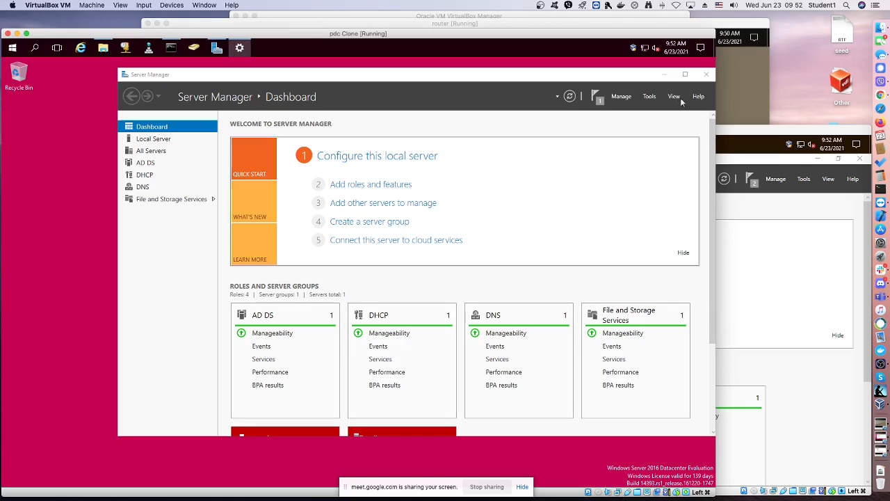
Launch DFS Management on the pdc machine and minimize Server Manager
click(651, 96)
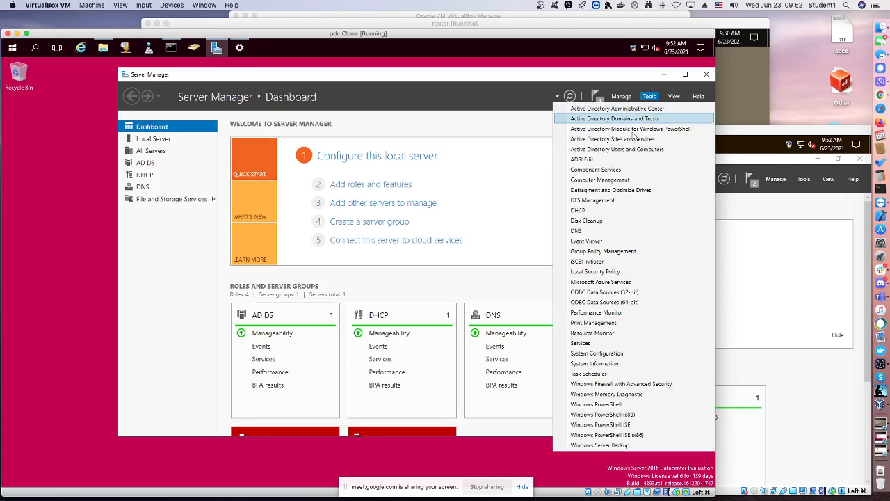
click(610, 199)
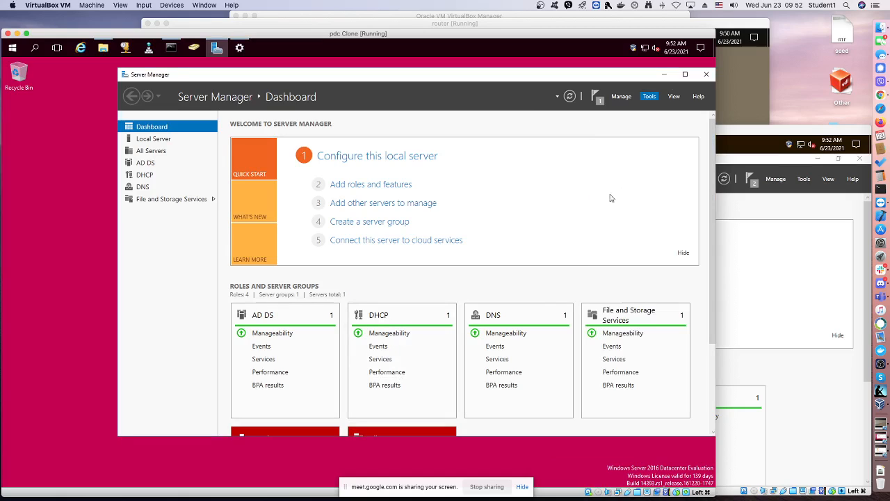
click(664, 74)
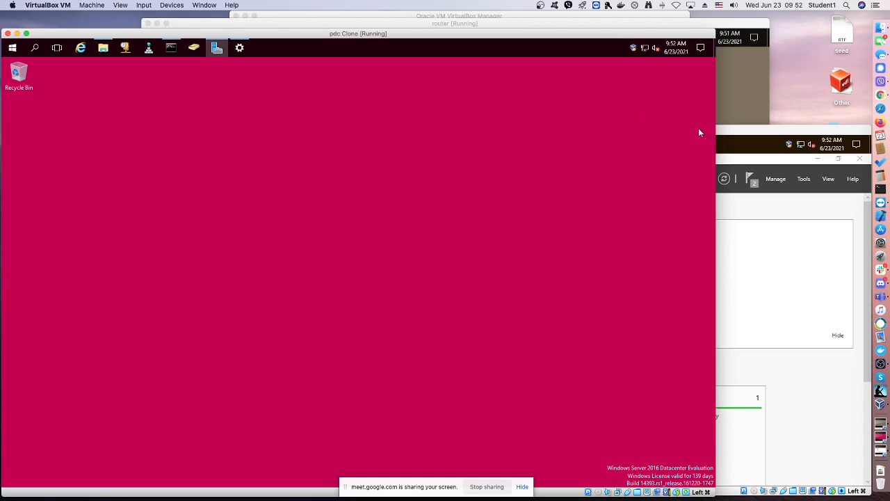
Switch to the bdc machine, minimize its Server Manager and open Local Disk (C:) in File Explorer
click(743, 134)
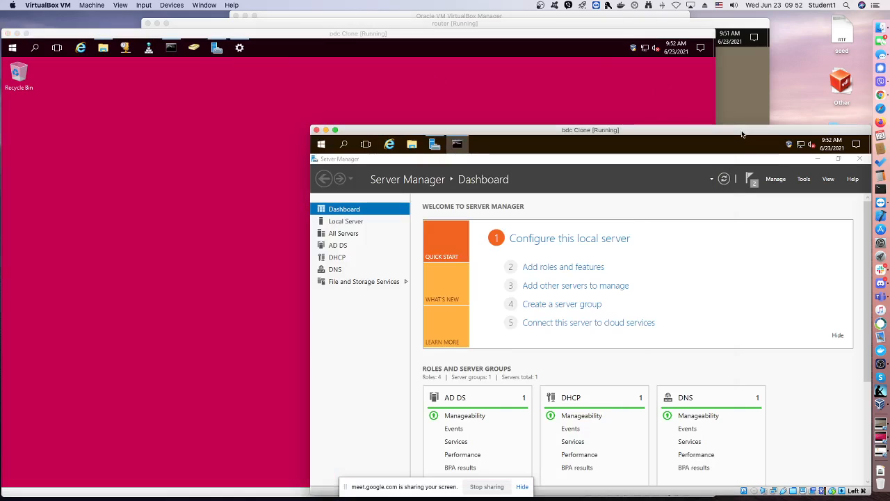
click(814, 160)
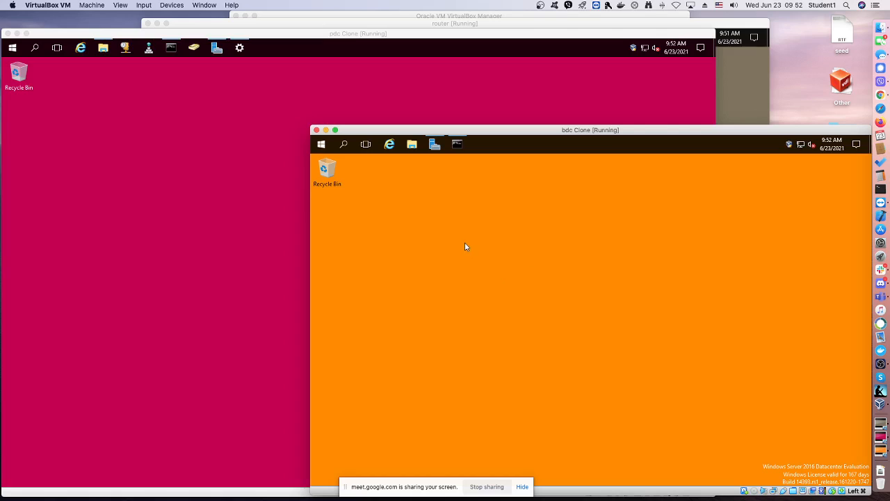
key(super+e)
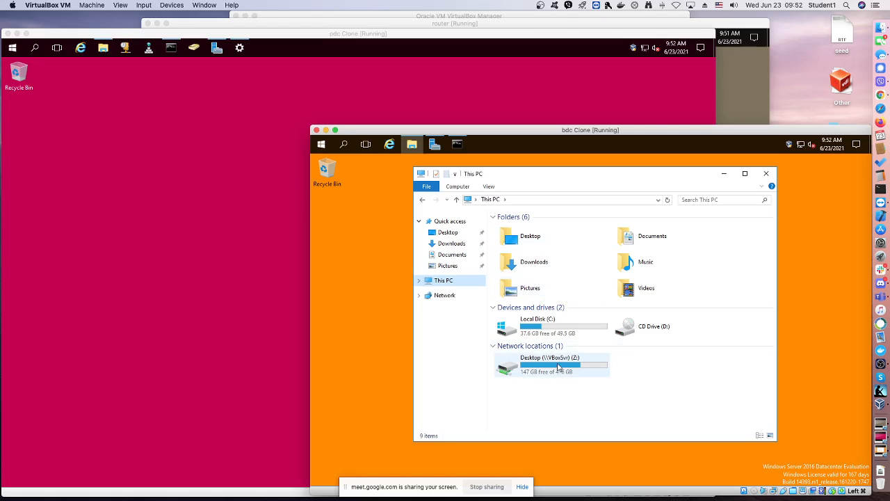
click(560, 327)
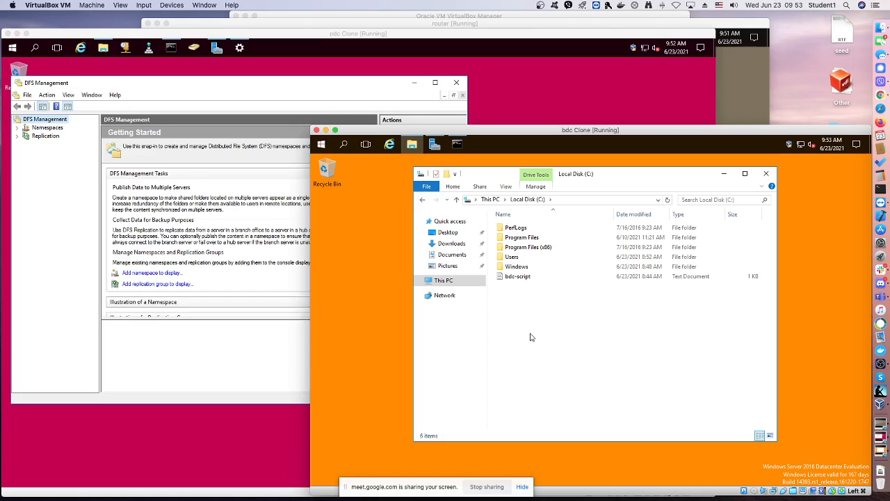
Create a folder named sharing in the root of the C: drive on bdc
right_click(530, 337)
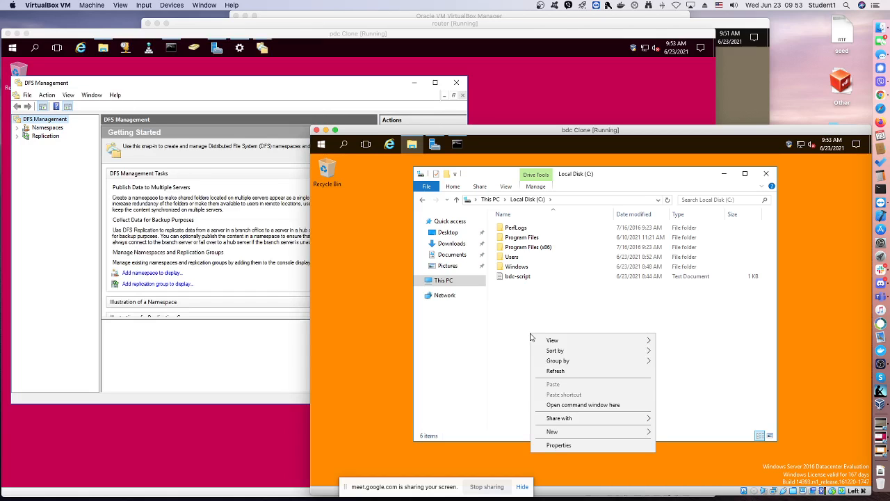
mouse_move(578, 434)
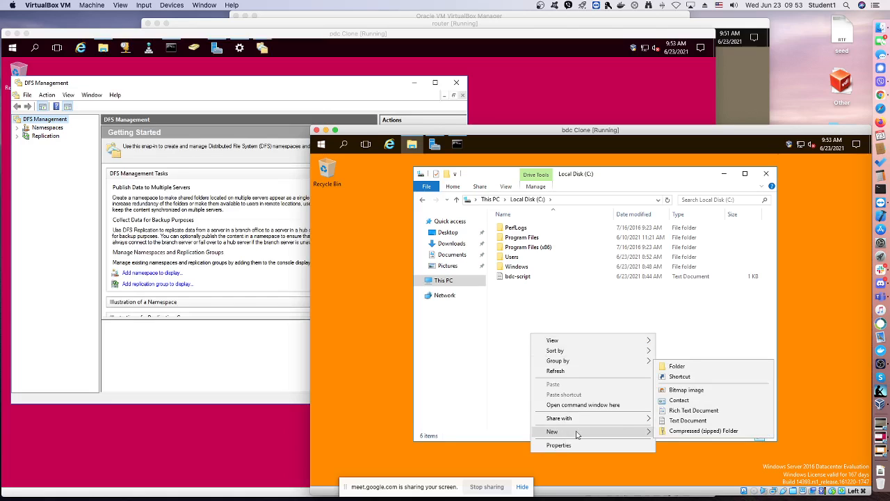
click(673, 367)
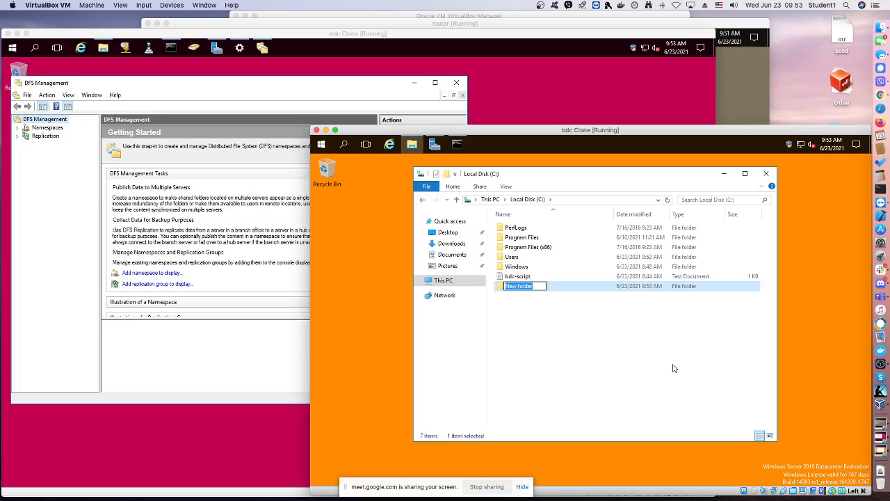
text(sharin)
text(f)
text(g)
click(578, 387)
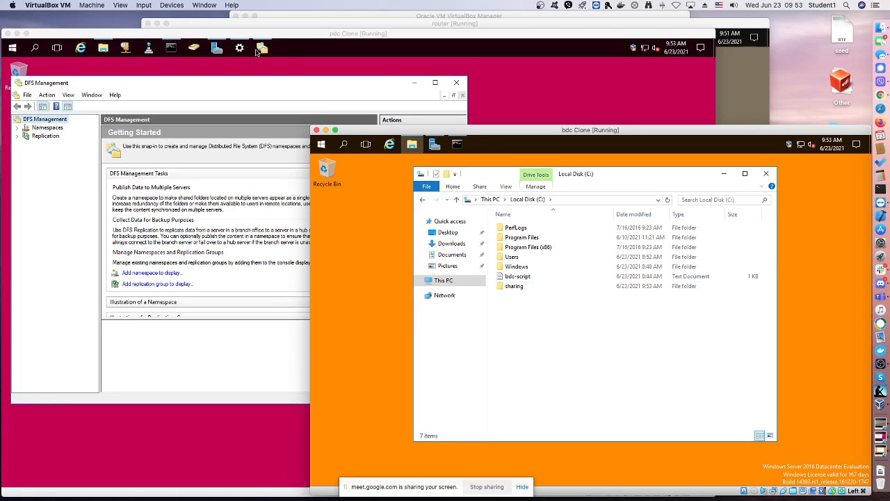
Switch to the pdc machine and open Local Disk (C:) in File Explorer
click(105, 47)
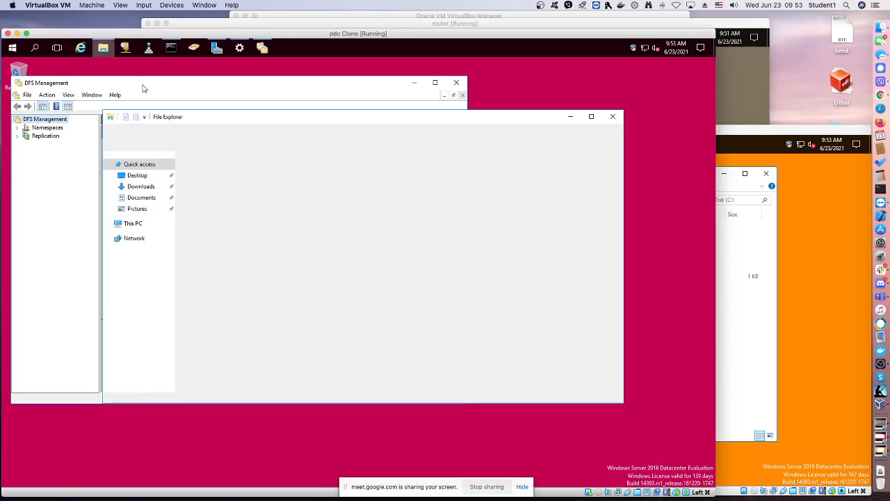
click(132, 224)
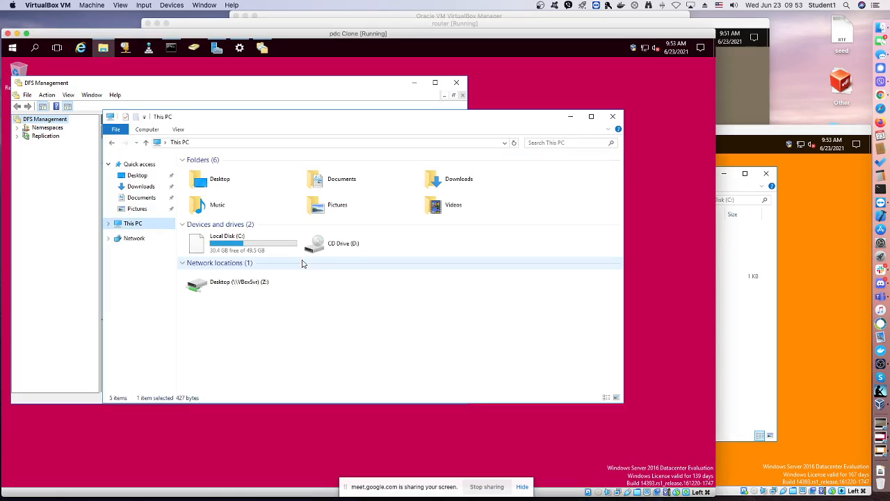
double_click(252, 249)
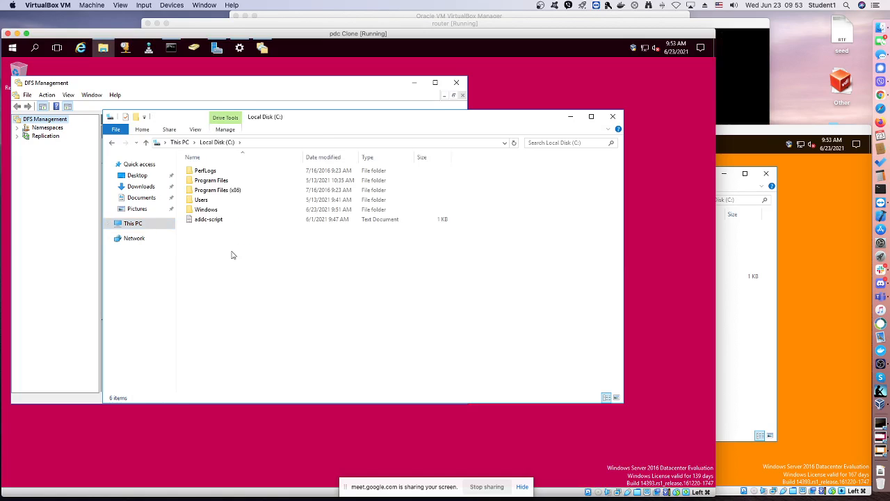
Create a folder named sharing in the root of the C: drive on pdc
right_click(233, 255)
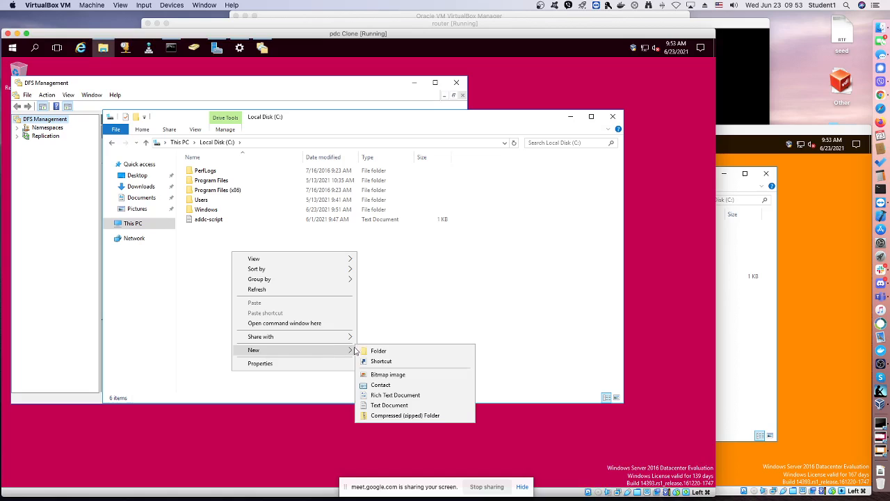
click(373, 351)
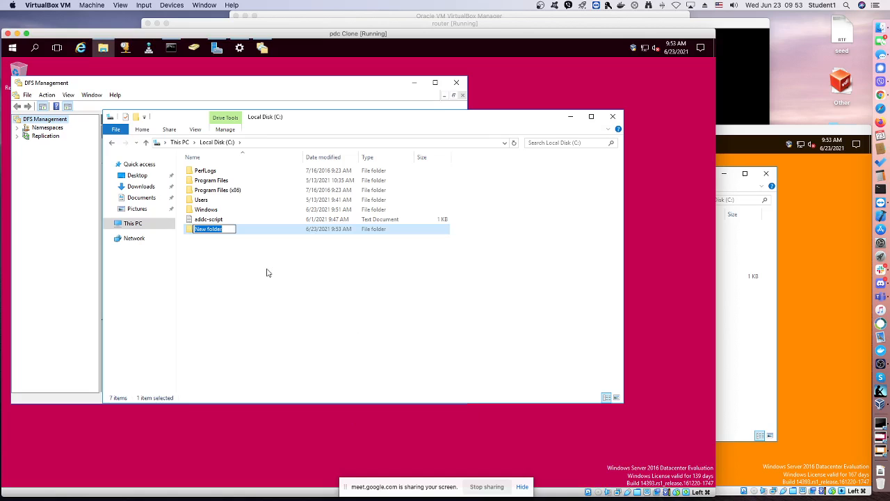
click(742, 244)
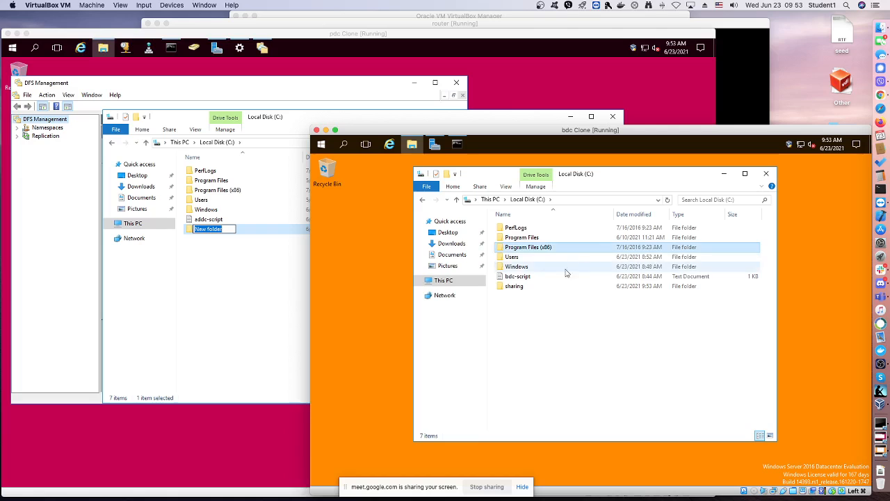
click(226, 233)
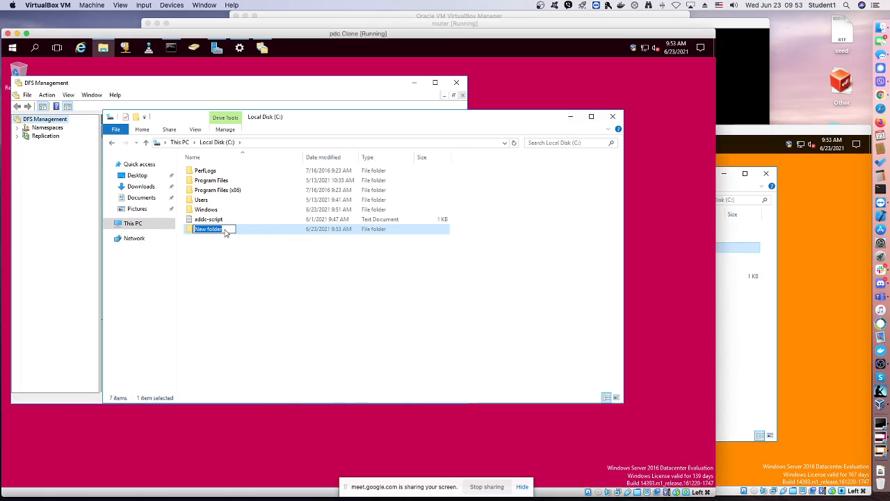
text(sharingsha)
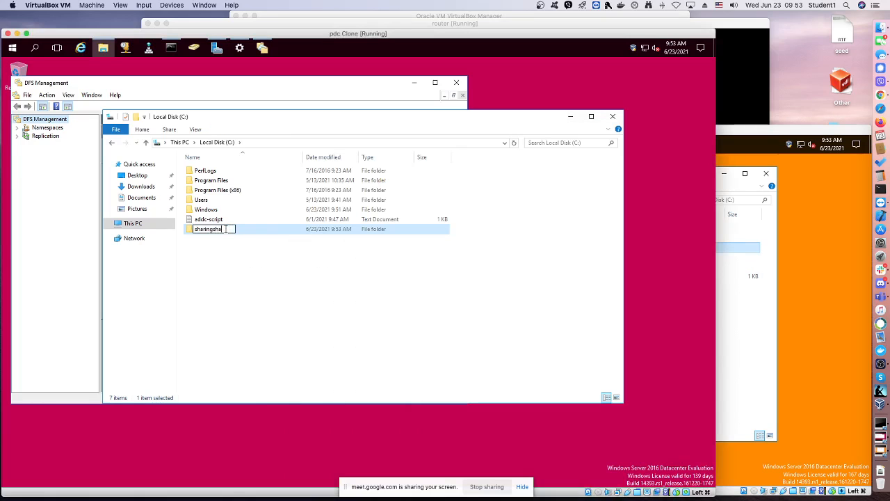
text(ring)
key(BackSpace)
key(BackSpace)
key(BackSpace)
key(BackSpace)
key(BackSpace)
key(BackSpace)
key(BackSpace)
click(209, 113)
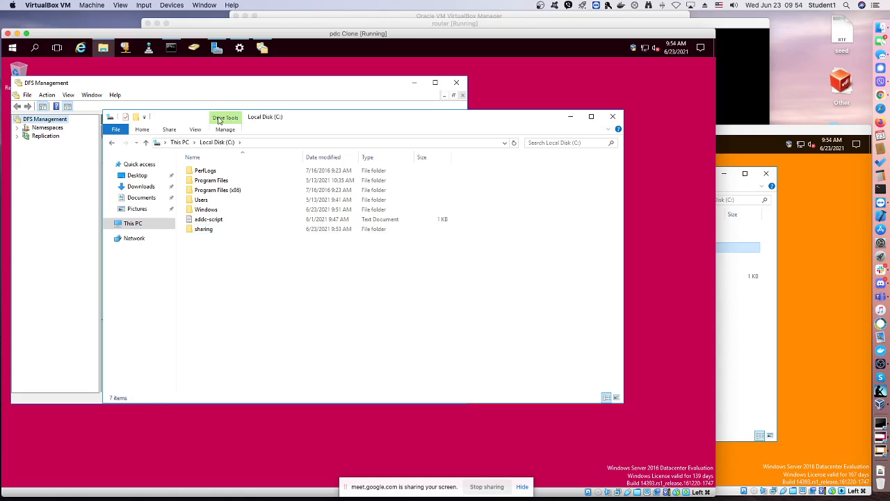
Start a new namespace in DFS Management and submit server as the namespace server
drag(265, 118, 295, 128)
click(20, 138)
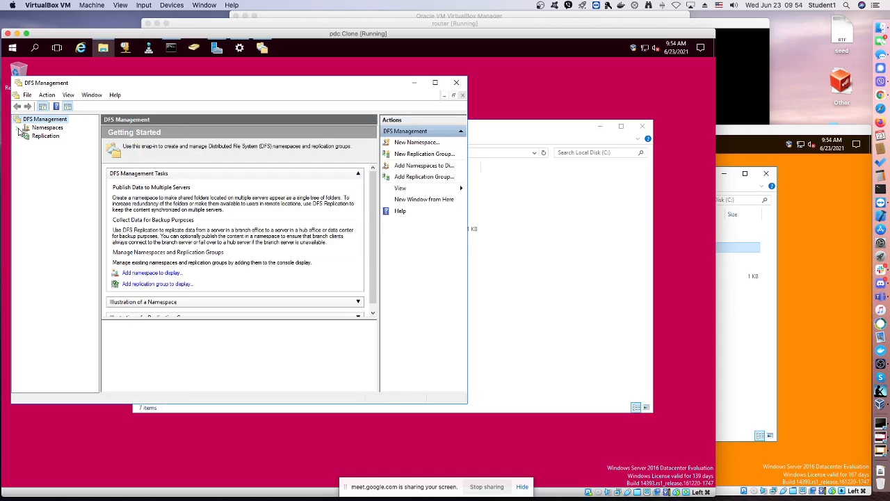
click(43, 128)
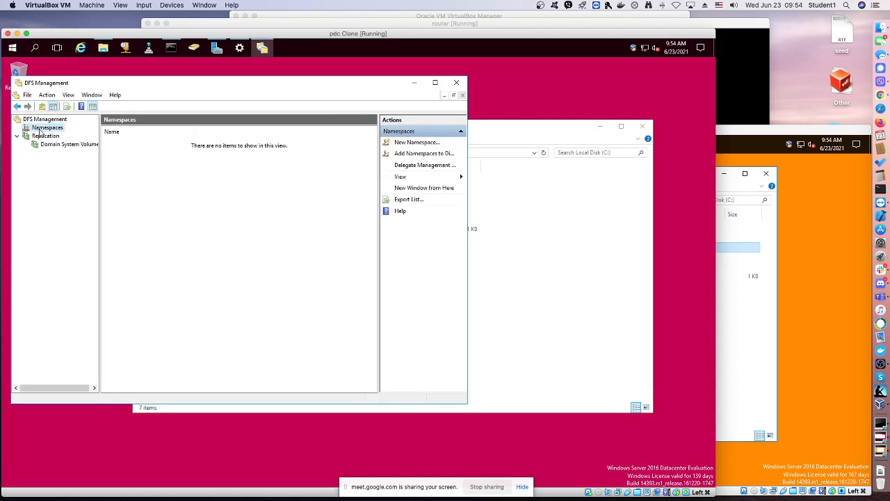
right_click(39, 133)
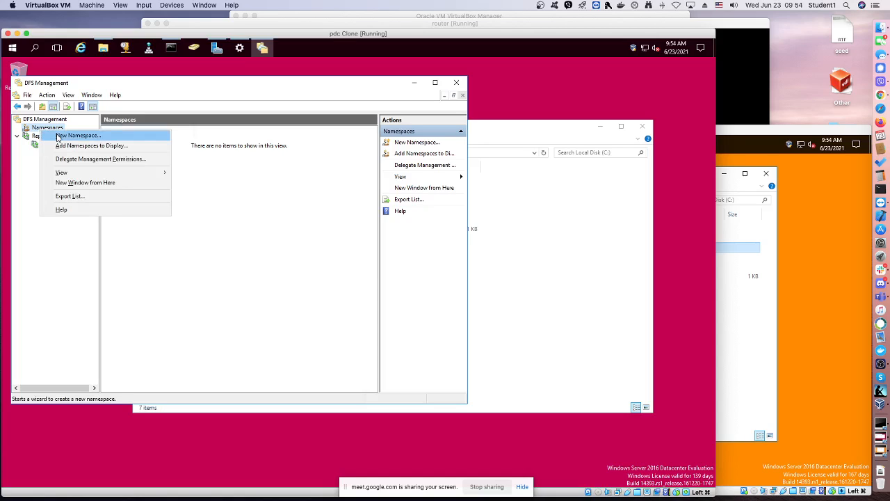
click(57, 136)
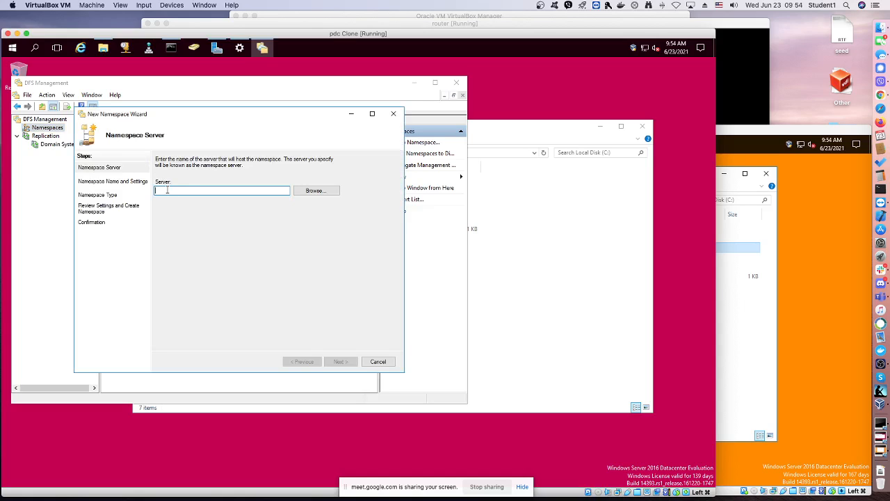
text(serve)
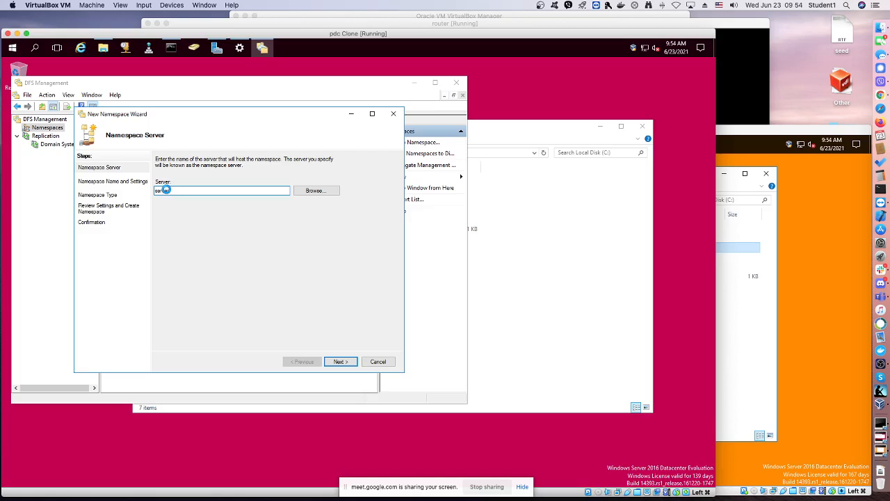
text(r)
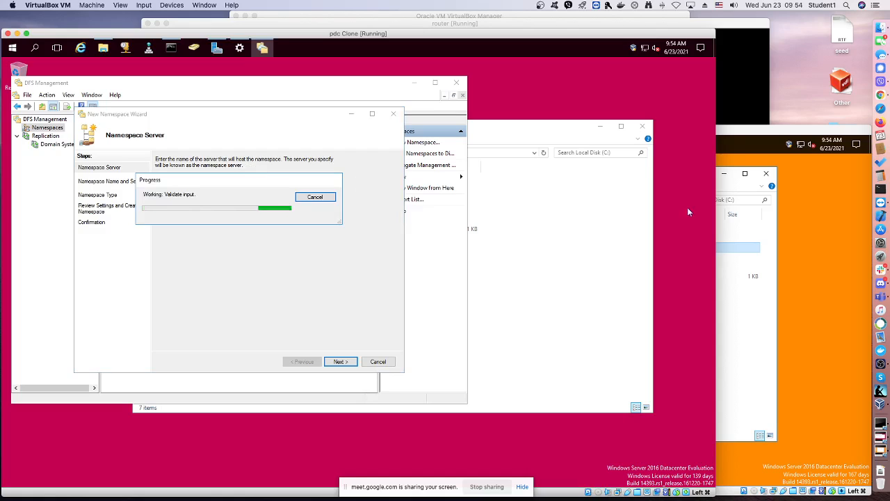
Open the sharing folder on both bdc and pdc, then return to the namespace name settings
click(728, 304)
drag(621, 171, 722, 174)
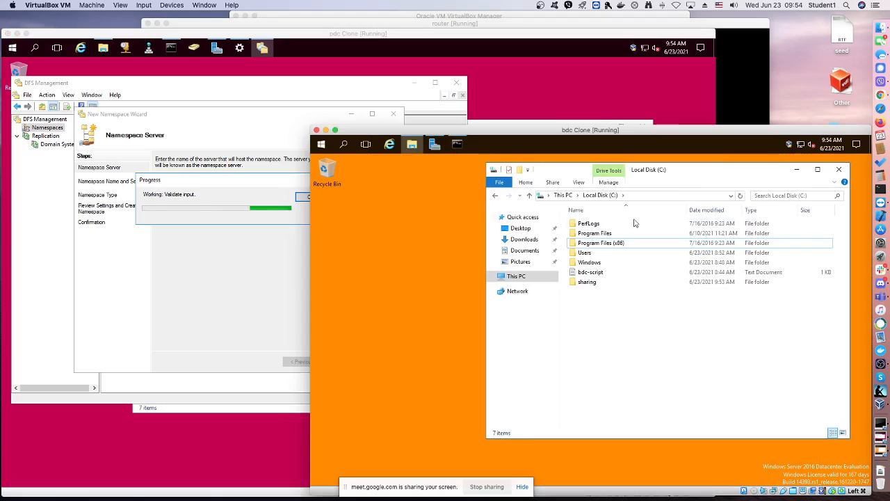
double_click(587, 284)
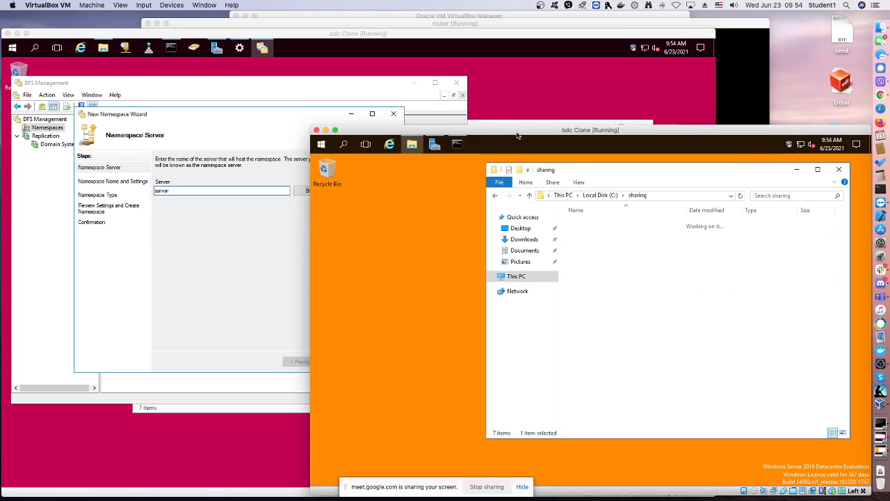
drag(507, 123, 557, 127)
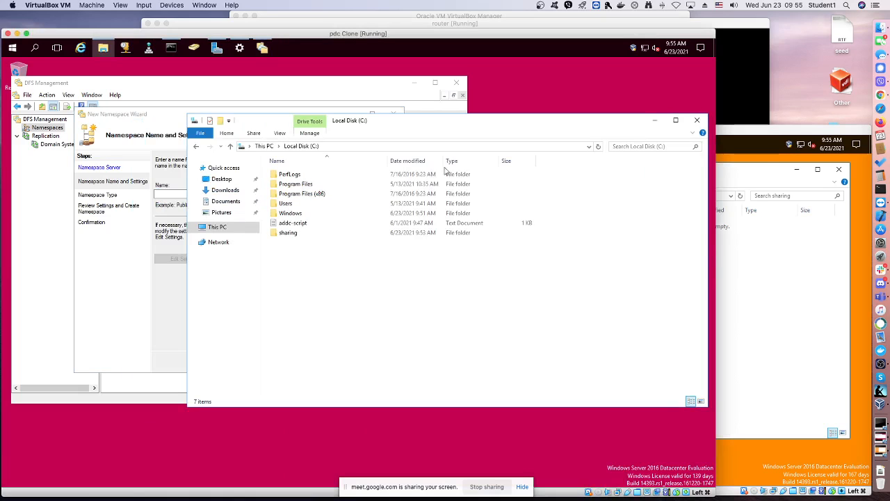
click(288, 234)
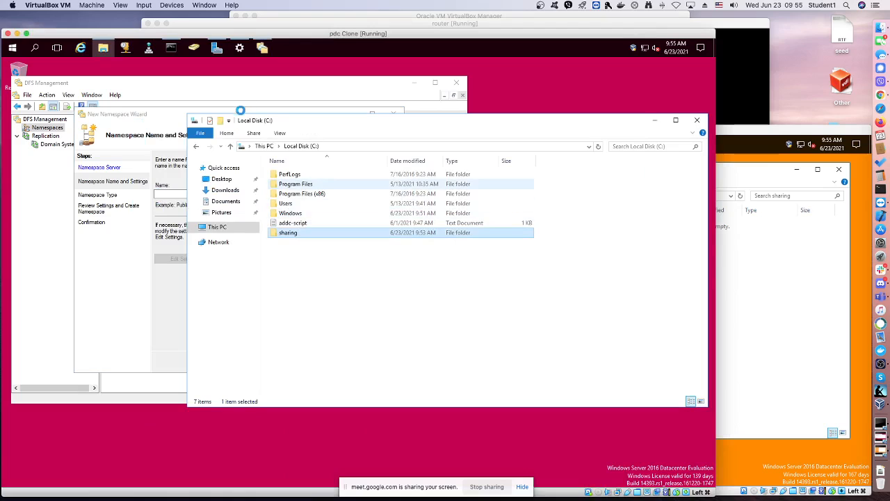
click(240, 97)
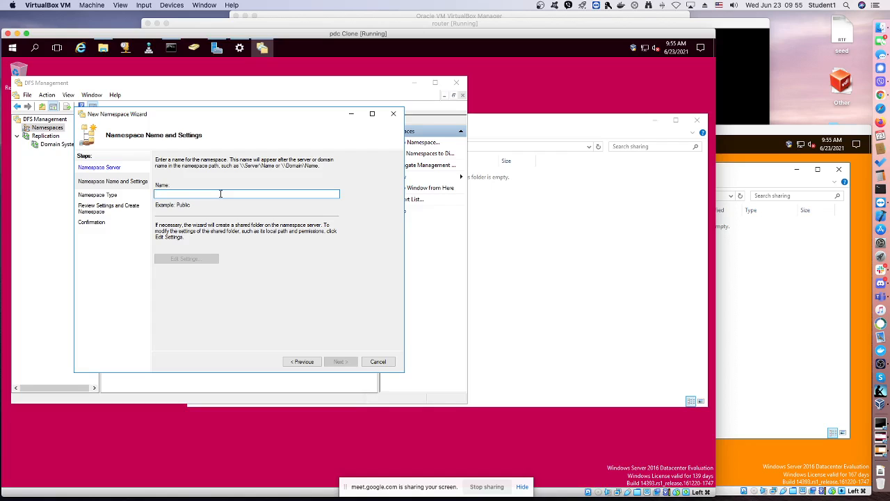
Name the new namespace DFS, checking the sharing folder on bdc before returning to the wizard on pdc
text(DFS)
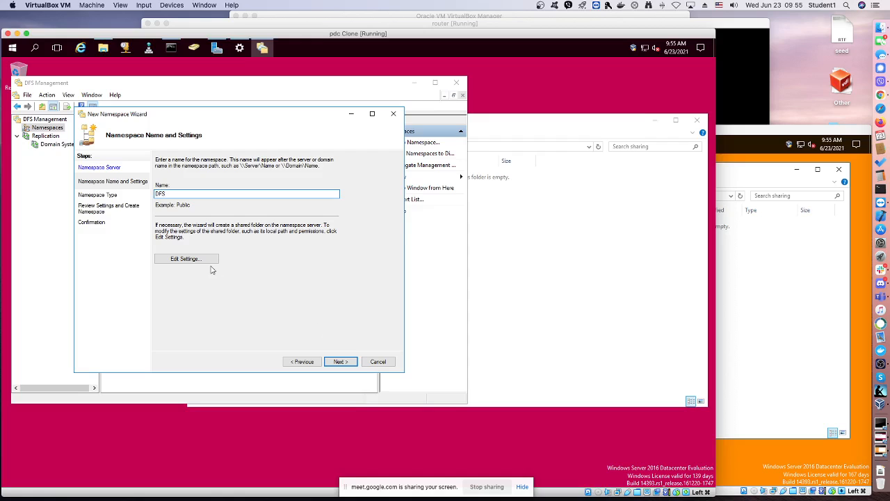
click(765, 261)
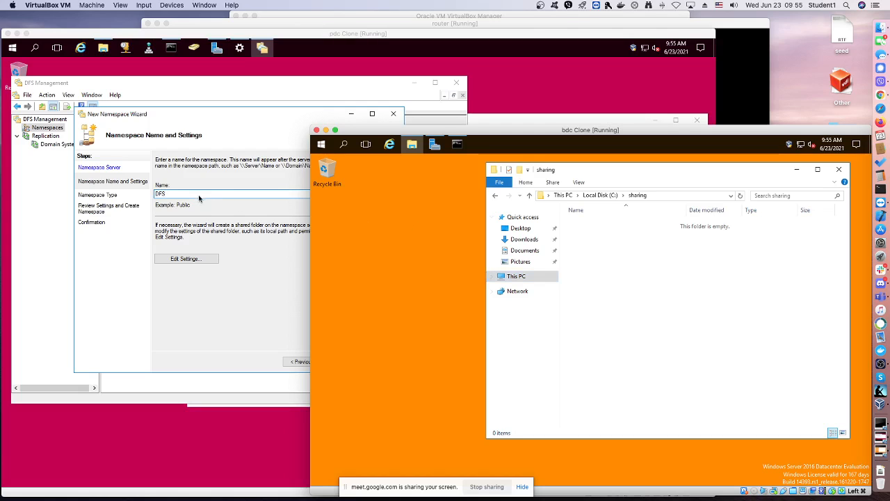
click(256, 321)
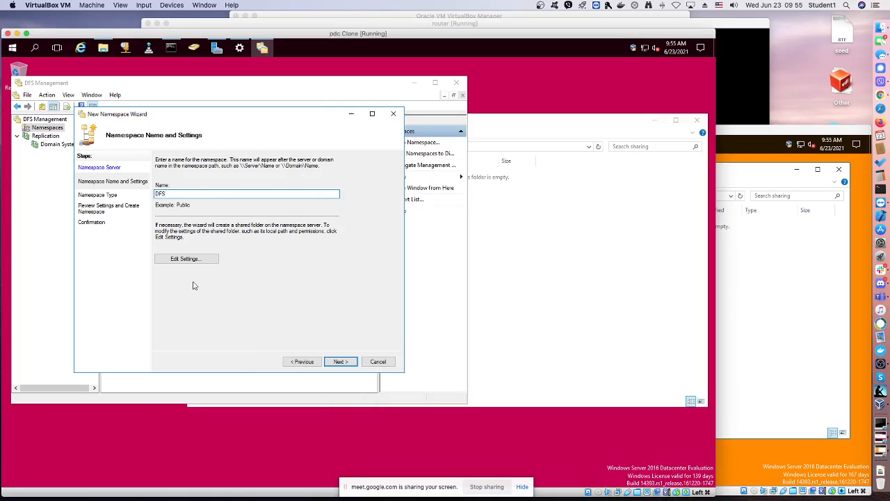
Set custom permissions on the DFS shared folder that allow Everyone Full Control
click(186, 259)
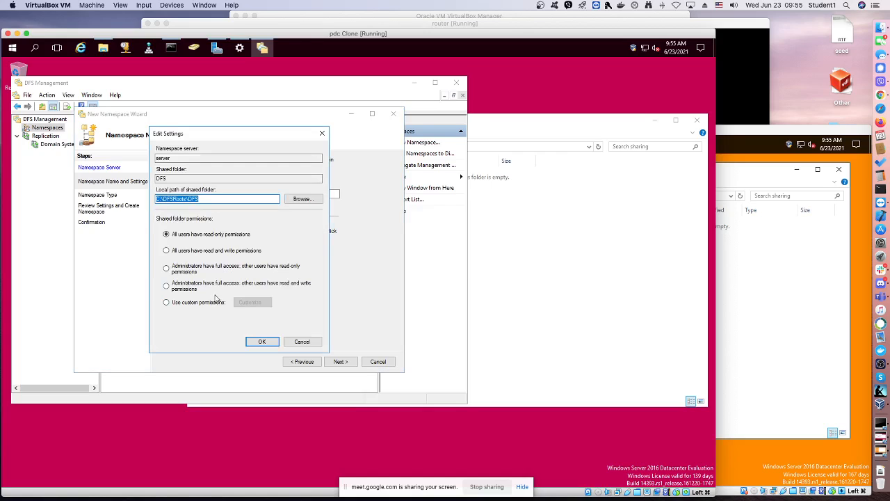
click(188, 302)
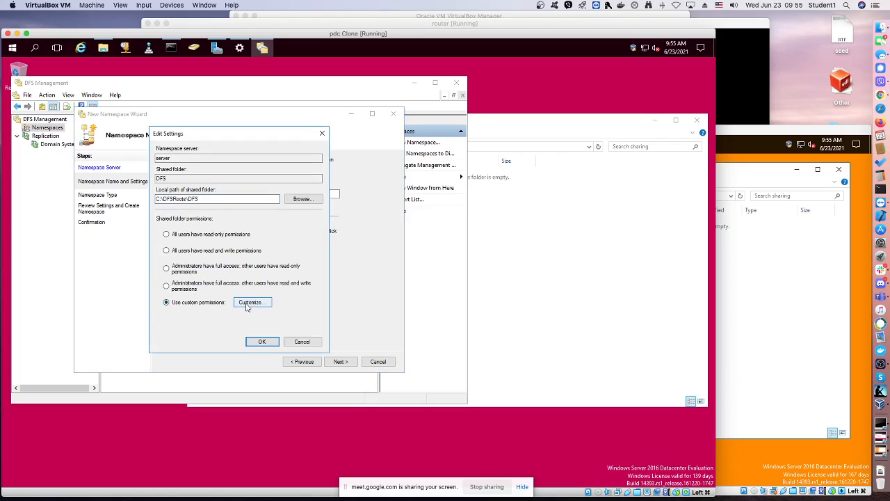
click(252, 305)
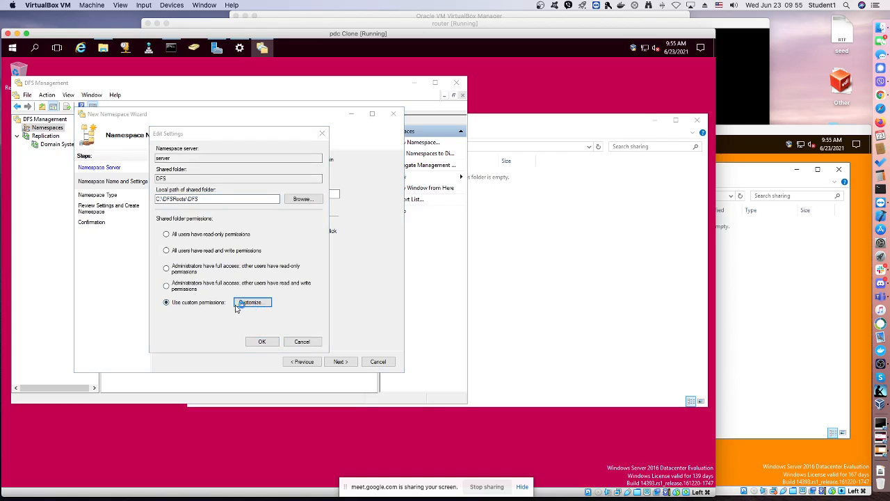
click(268, 253)
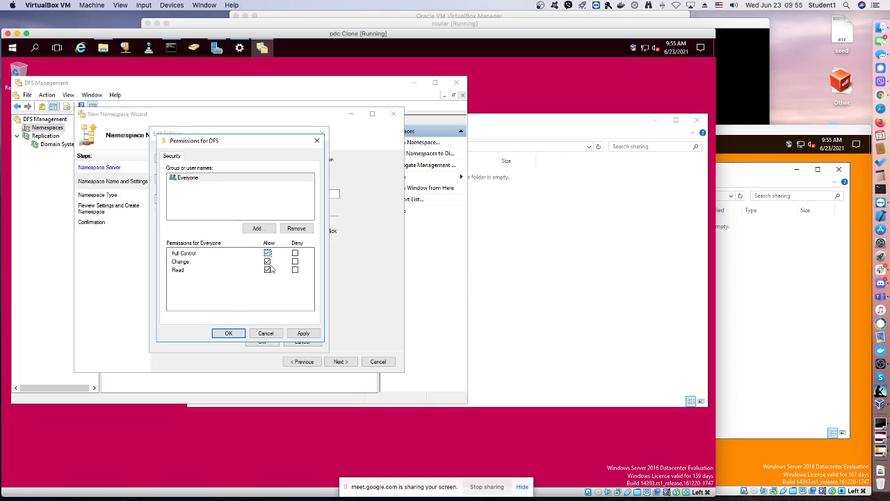
click(303, 334)
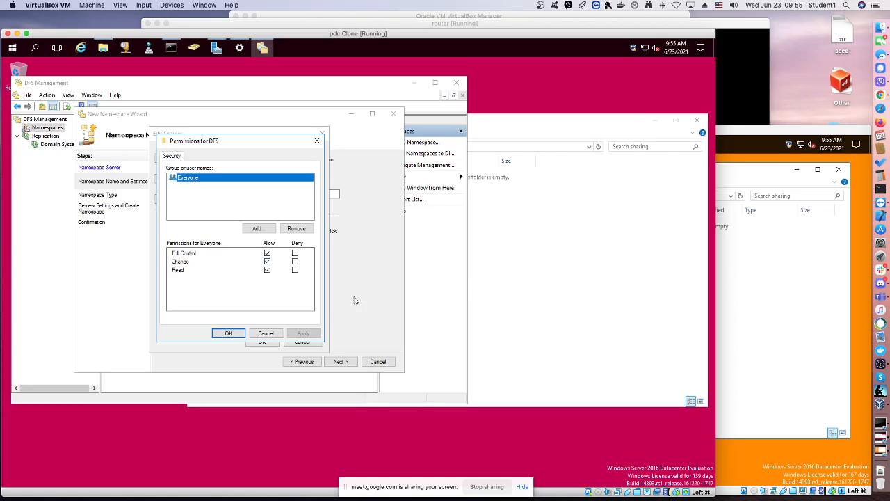
click(230, 333)
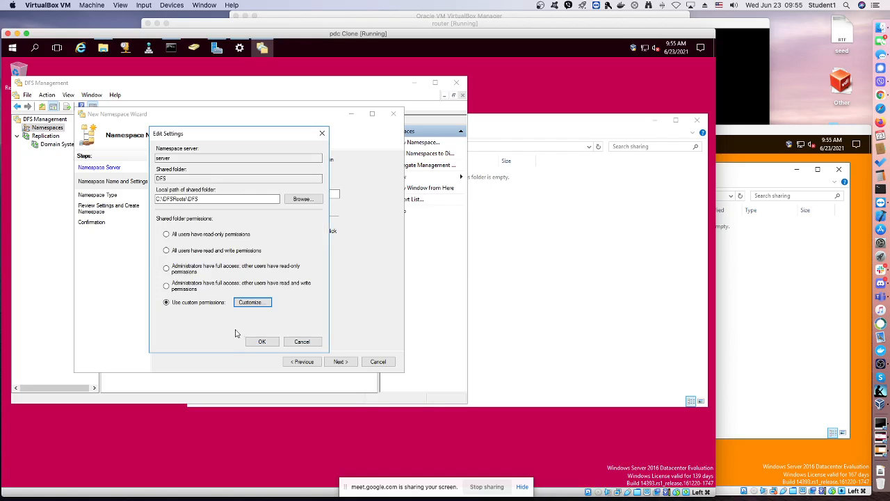
Examine the DFS root's local path, the folders offered for it on server, and the sharing folder on pdc's C: drive
click(199, 200)
drag(202, 200, 156, 199)
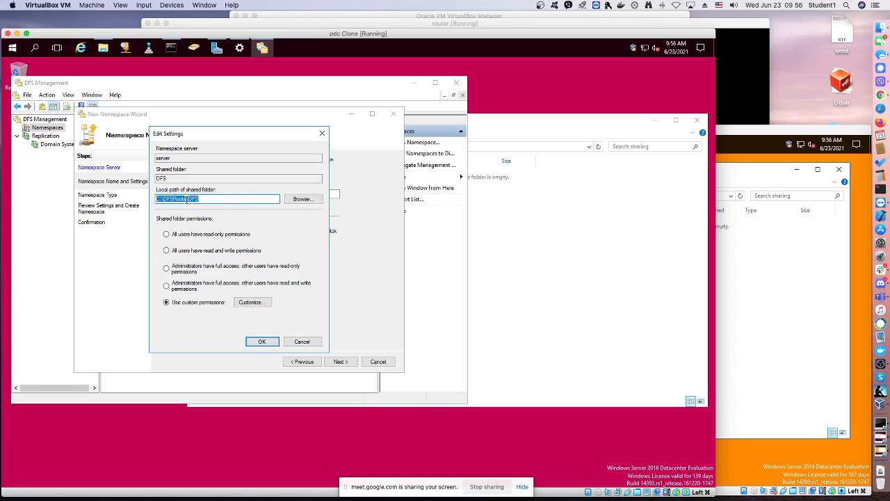
click(491, 240)
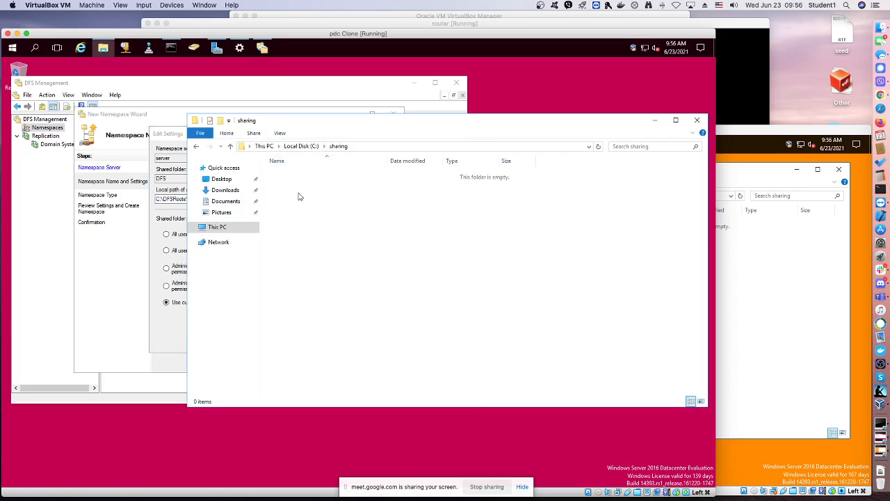
key(alt+Up)
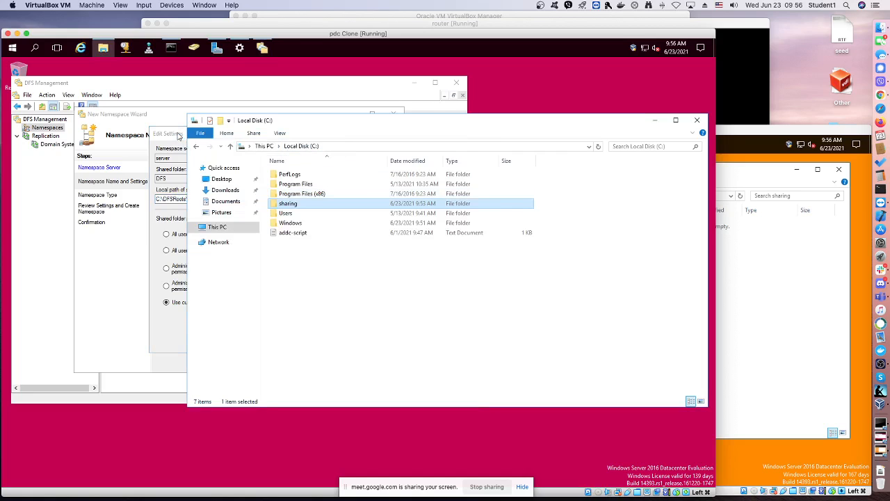
click(285, 206)
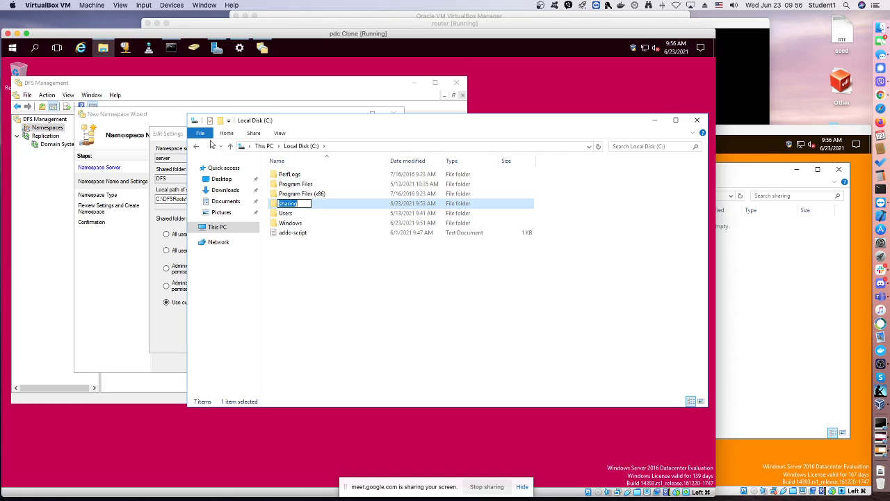
click(180, 135)
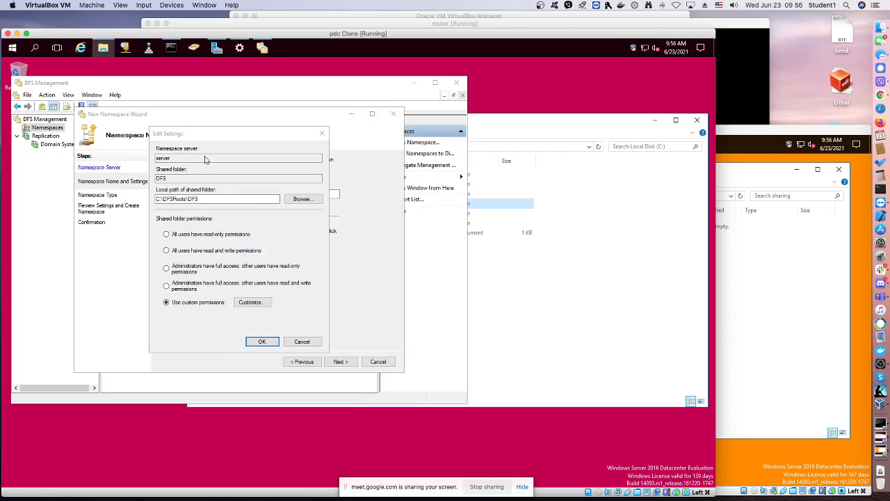
click(307, 199)
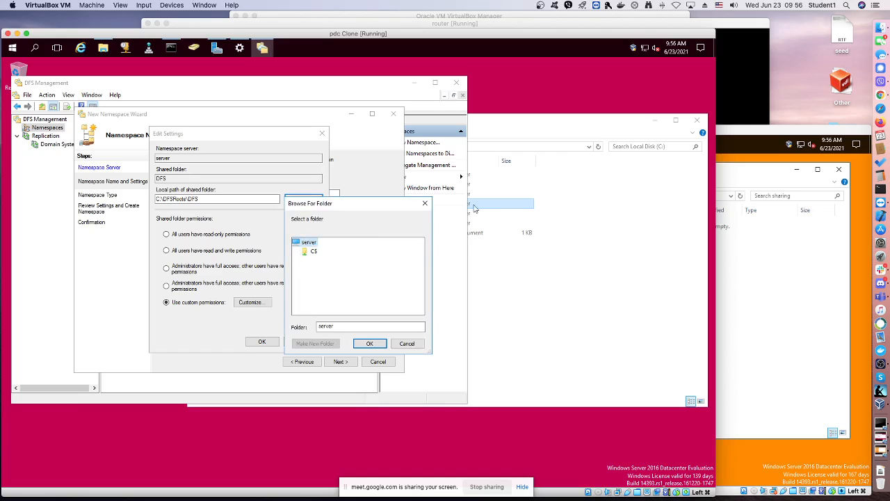
click(509, 135)
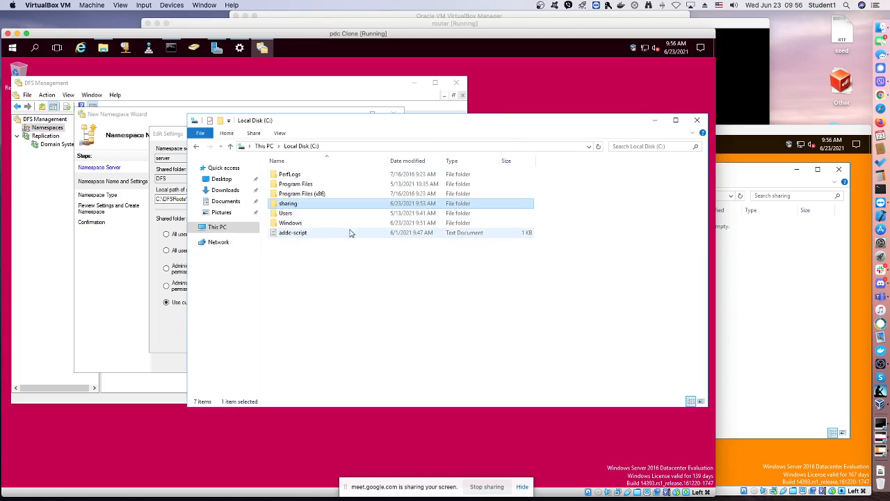
right_click(290, 204)
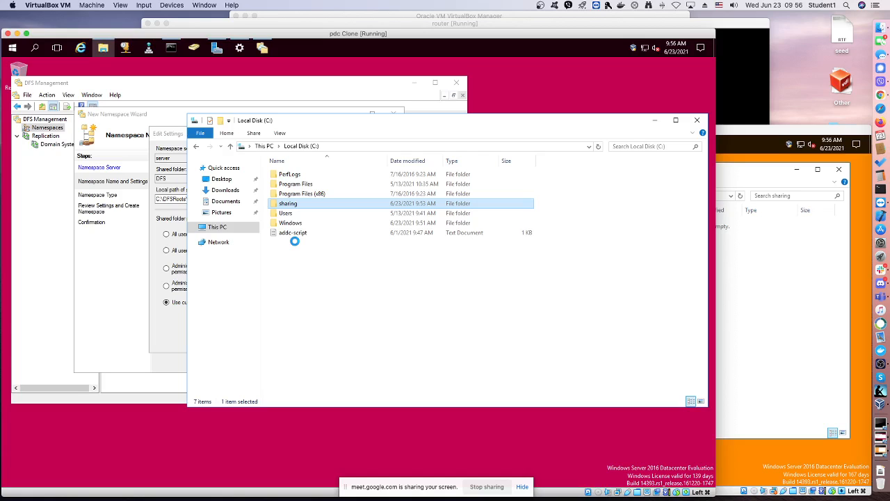
Switch to bdc and enable advanced sharing for the sharing folder on the C: drive
click(741, 137)
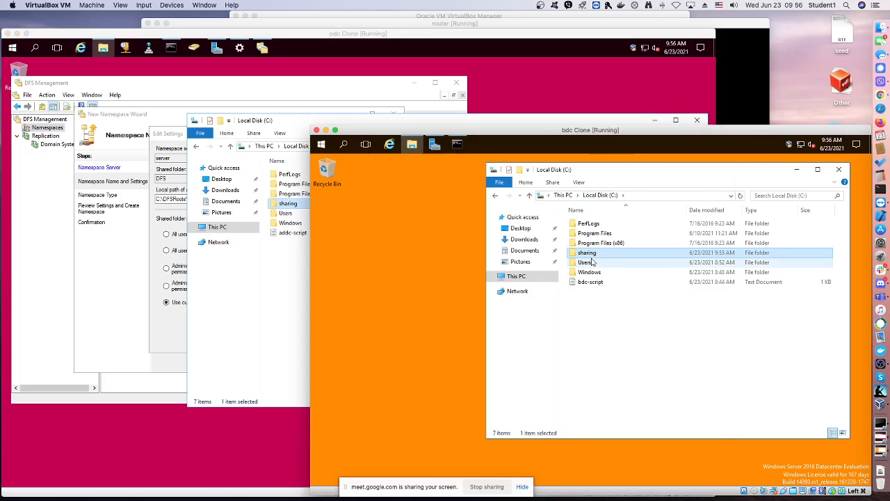
right_click(589, 256)
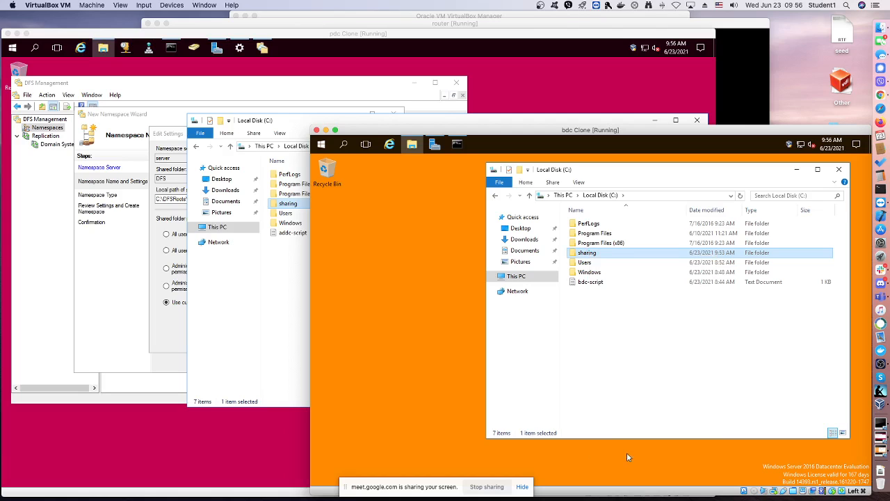
click(625, 452)
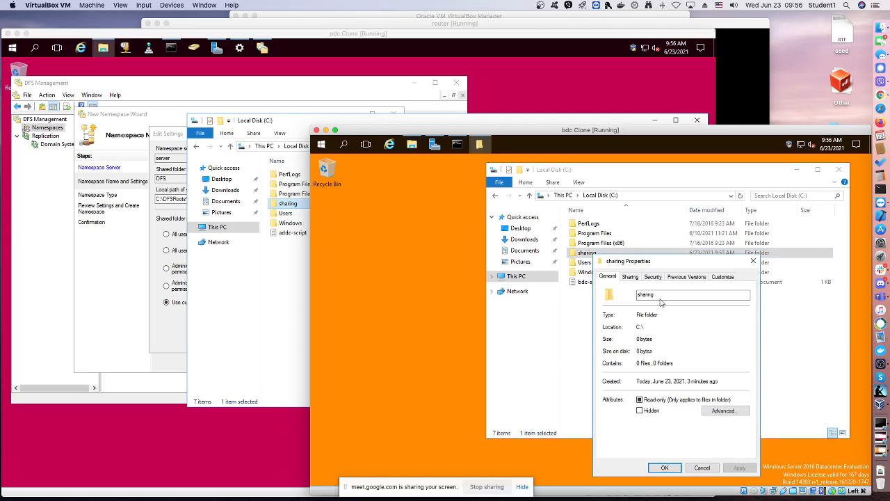
click(631, 277)
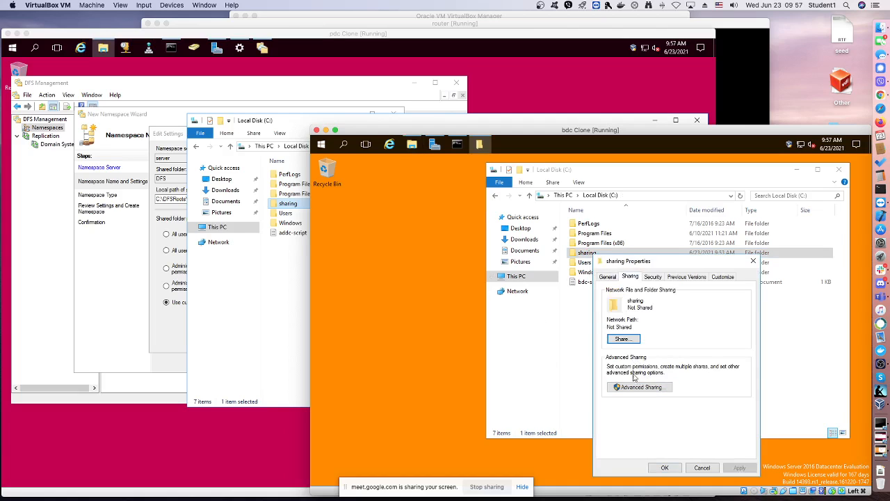
click(635, 387)
click(606, 293)
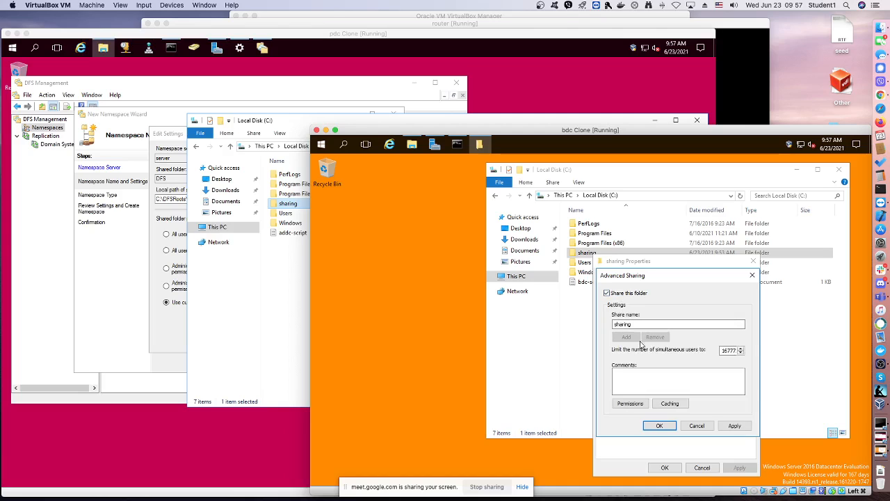
Allow Everyone Full Control on bdc's sharing share and save the folder's sharing properties
click(643, 407)
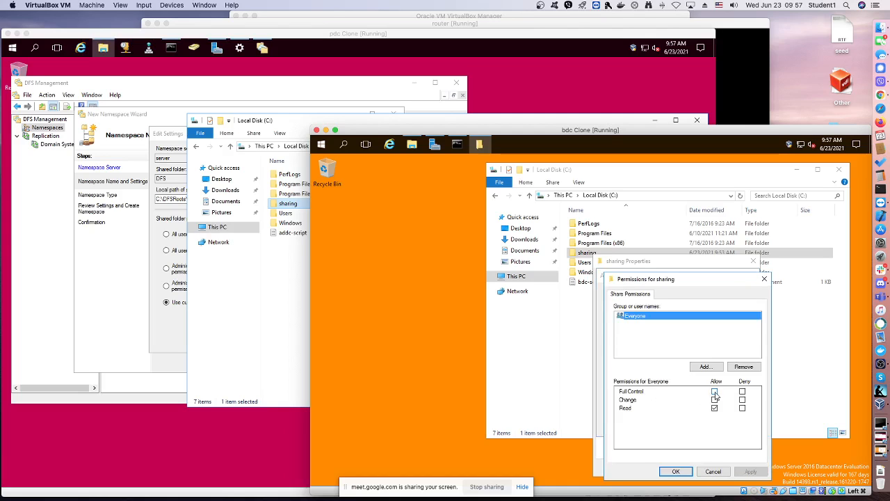
click(714, 391)
click(684, 472)
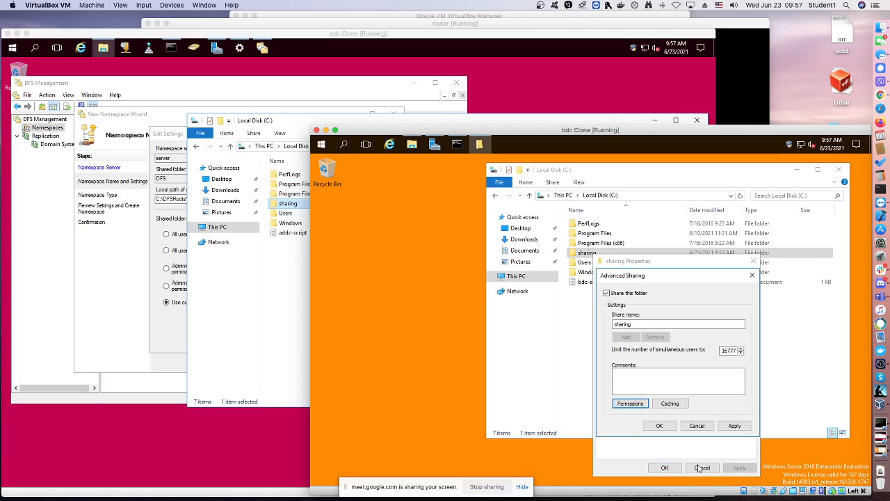
click(659, 425)
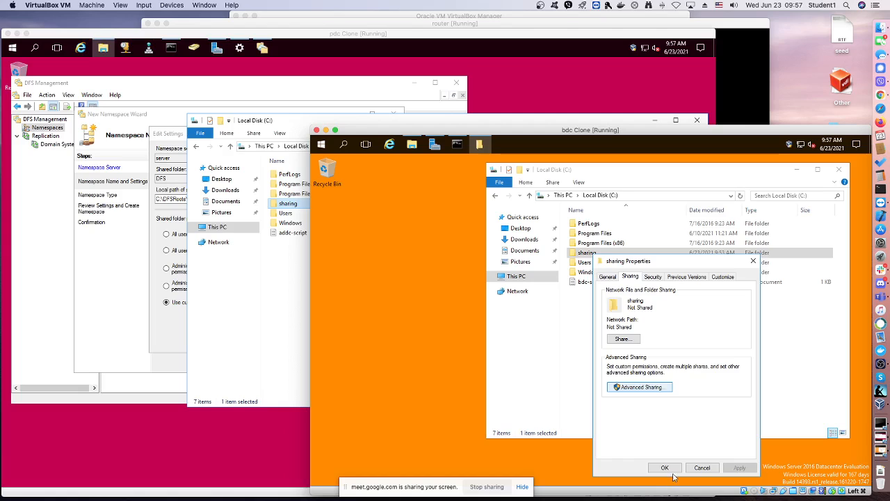
click(664, 467)
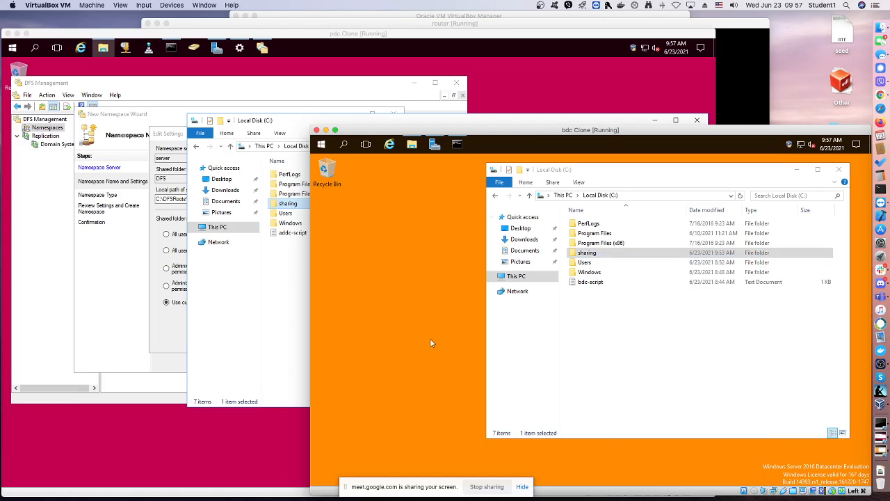
click(288, 263)
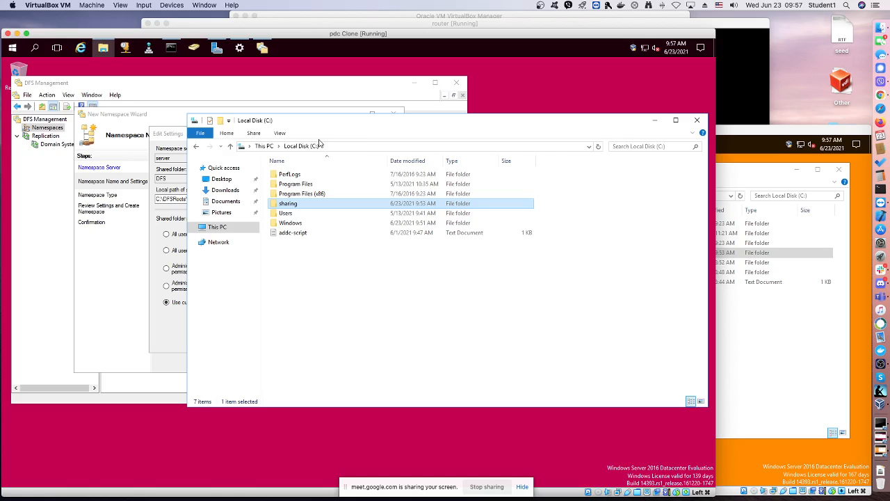
mouse_move(510, 33)
mouse_down()
mouse_move(270, 135)
mouse_move(477, 85)
mouse_move(524, 30)
mouse_move(520, 39)
mouse_up()
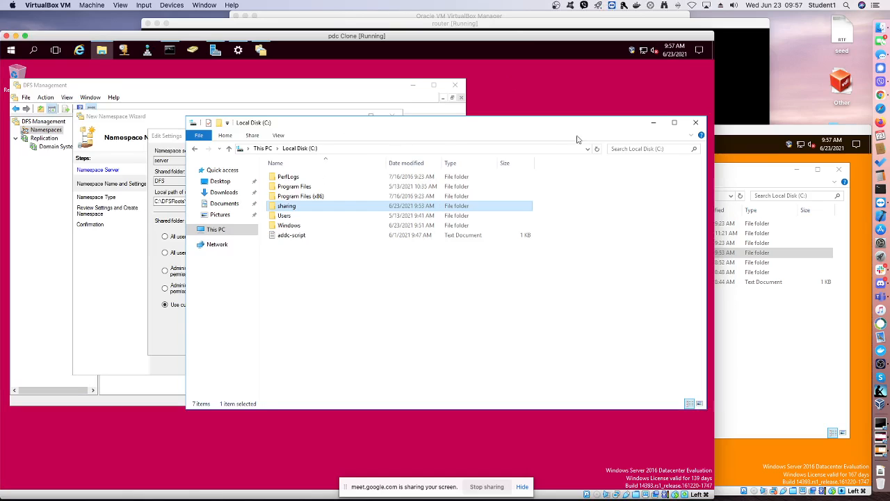
click(734, 100)
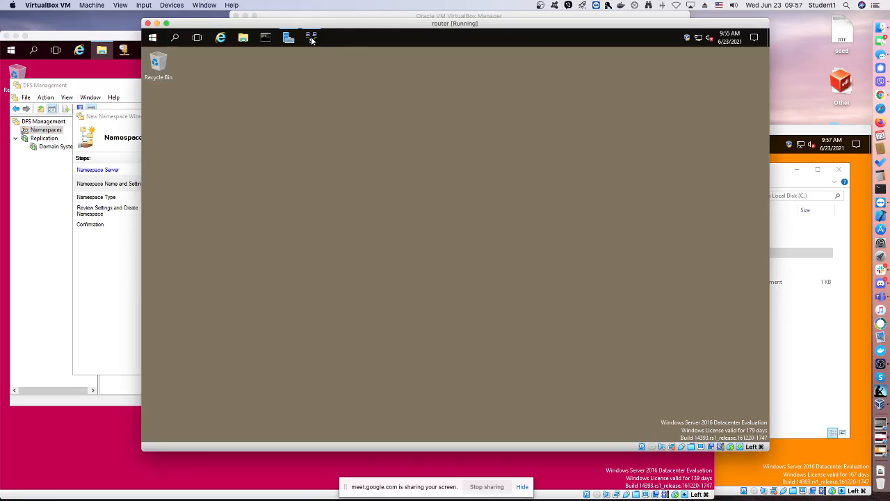
mouse_move(311, 40)
shift+right_click(312, 41)
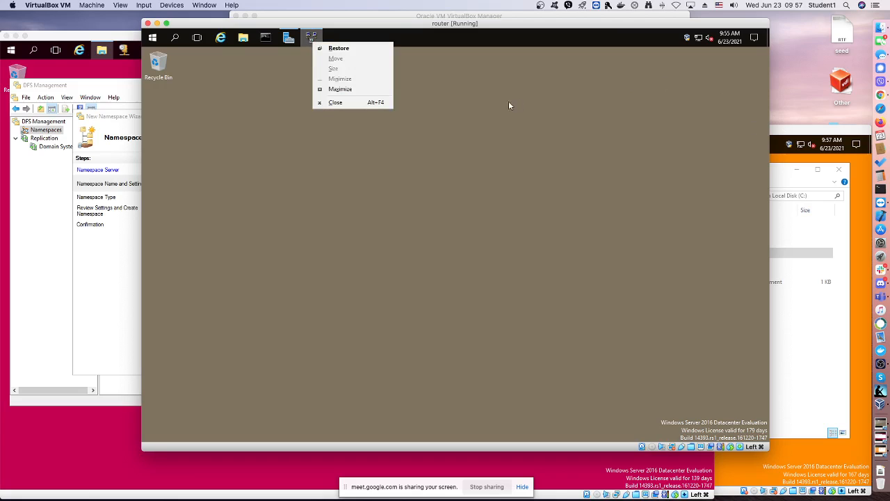
click(548, 106)
click(812, 138)
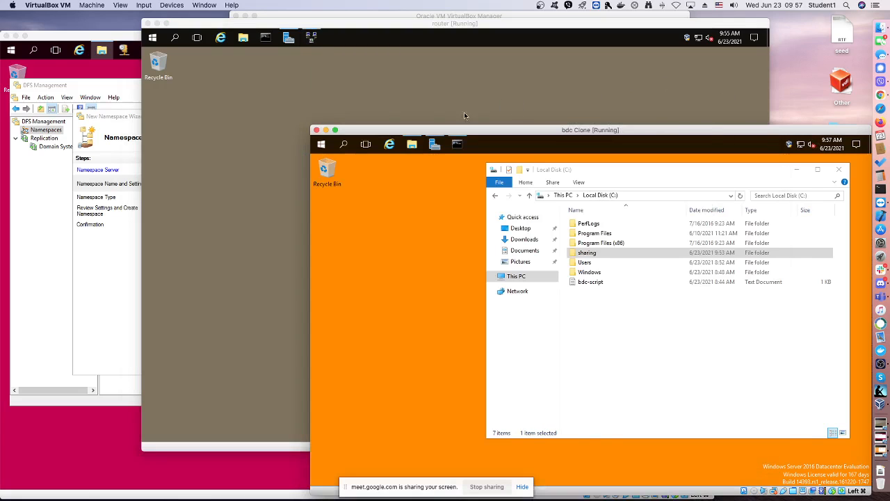
Switch to pdc and enable advanced sharing for the sharing folder on the C: drive
click(139, 47)
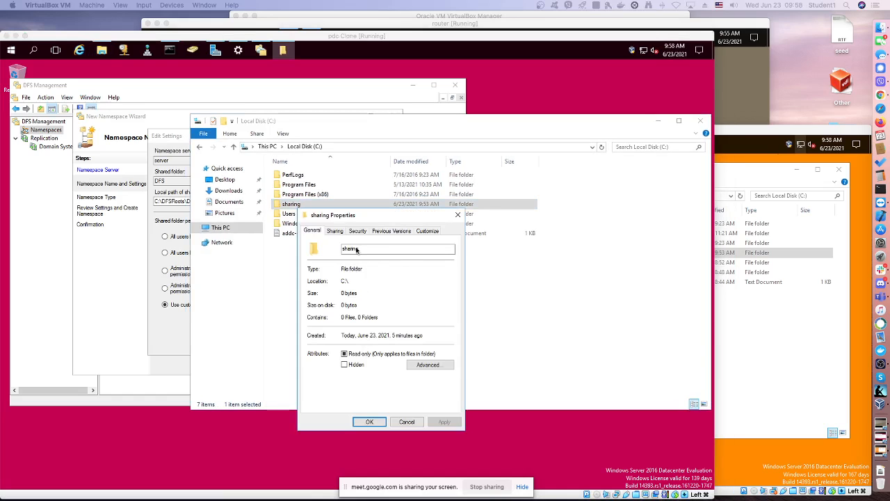
click(335, 231)
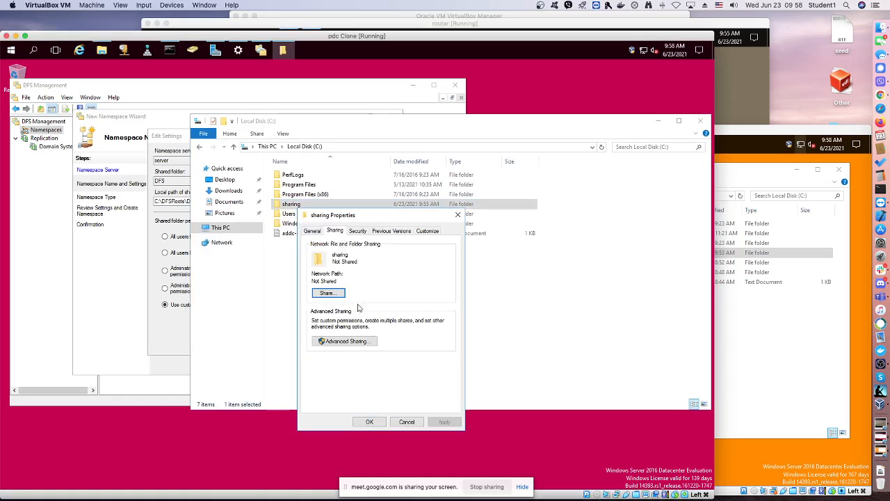
click(370, 341)
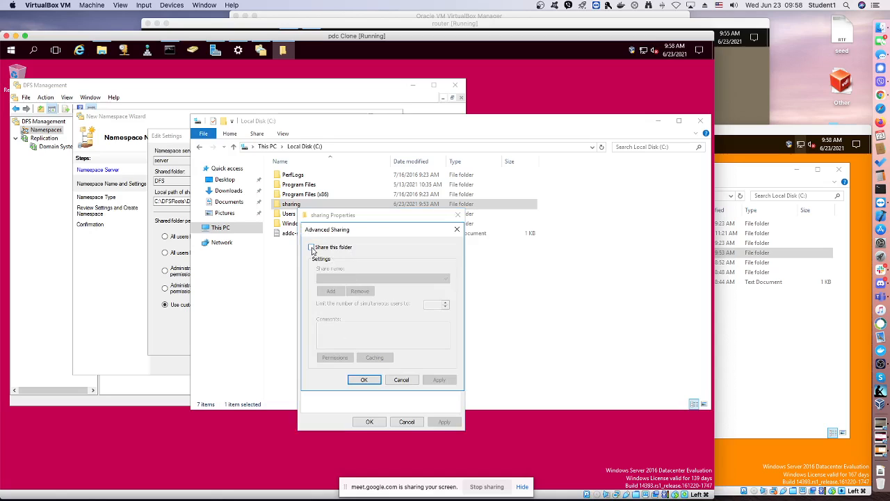
click(312, 248)
Allow Everyone Full Control on pdc's sharing share and close the folder's properties with the changes accepted
click(350, 359)
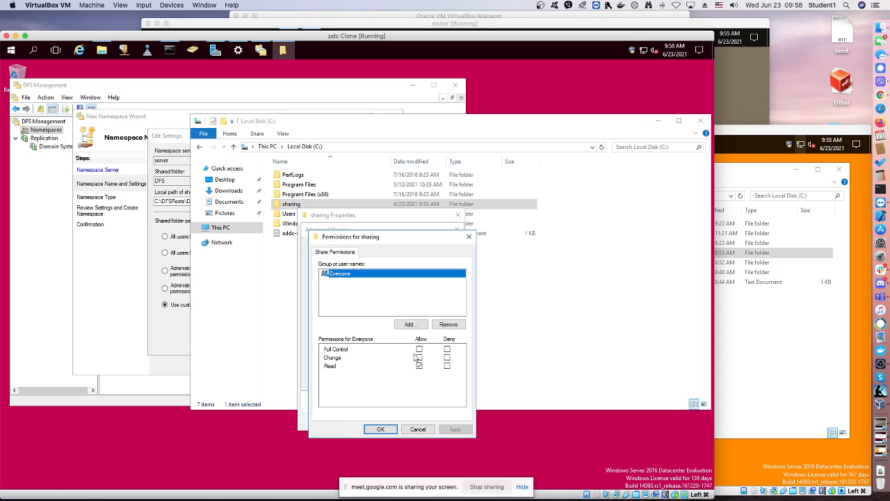
click(418, 349)
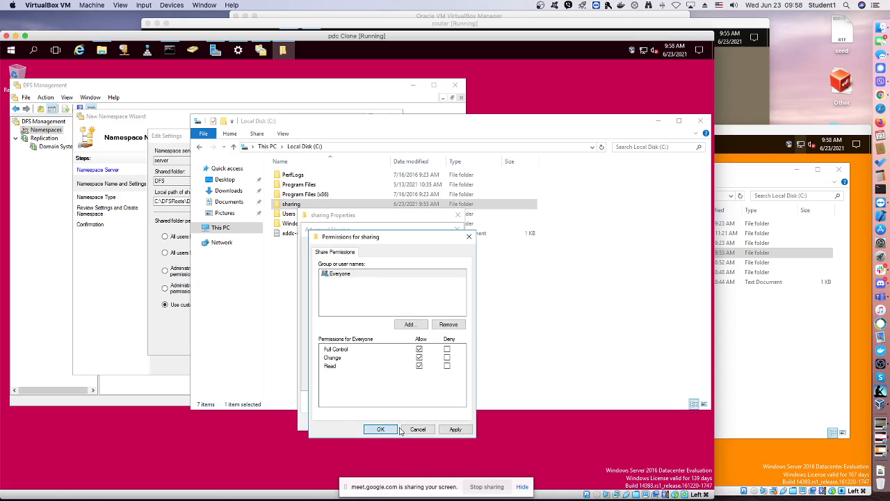
click(396, 429)
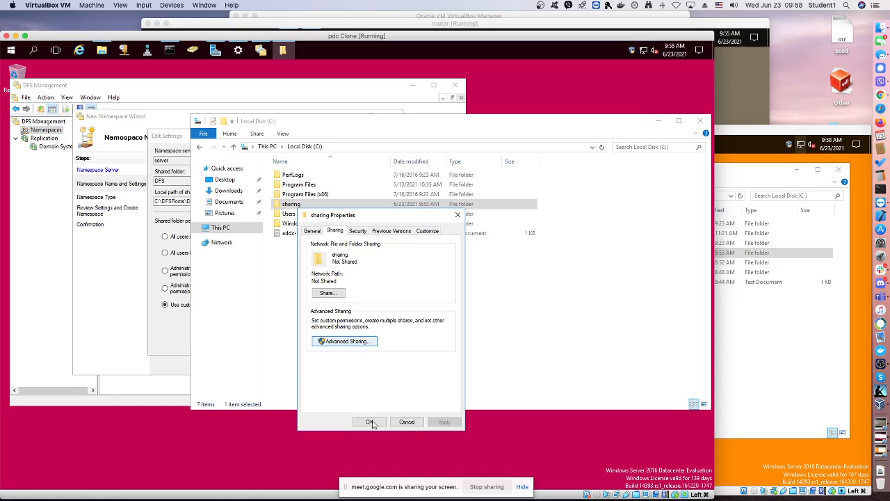
click(371, 422)
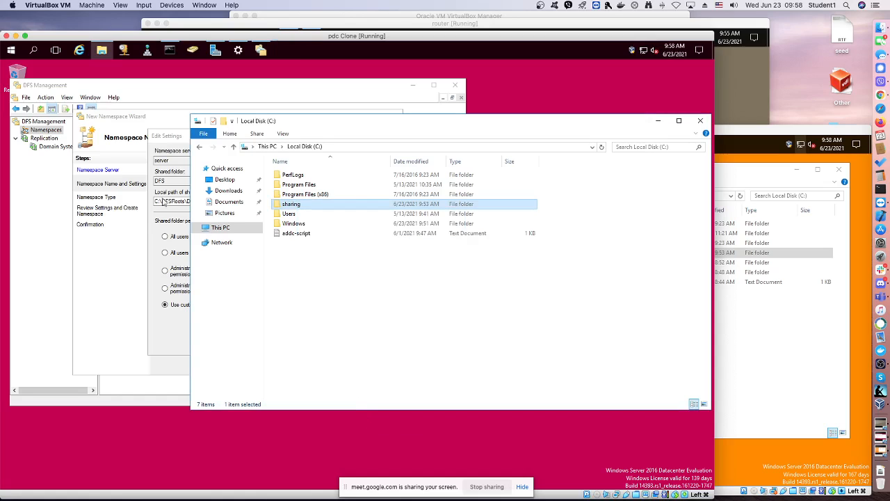
Return to the DFS namespace settings, try to browse server's folders for the shared folder's local path, and dismiss the folder selection
click(182, 139)
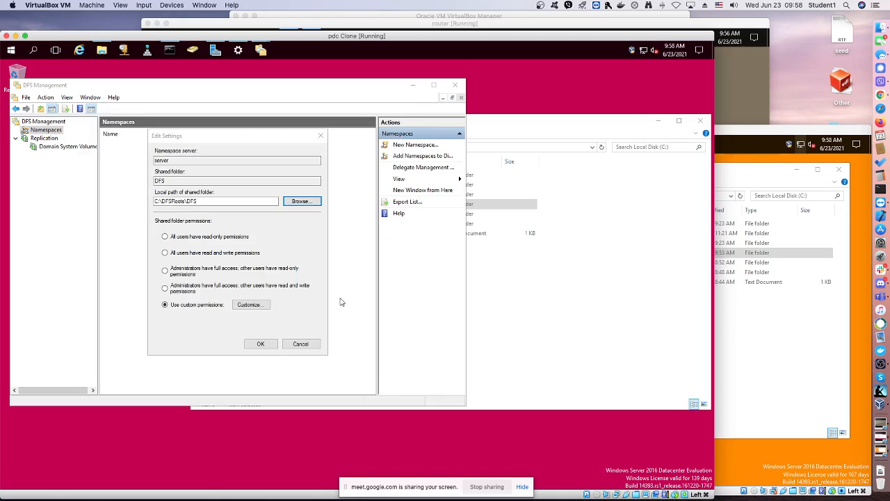
click(301, 201)
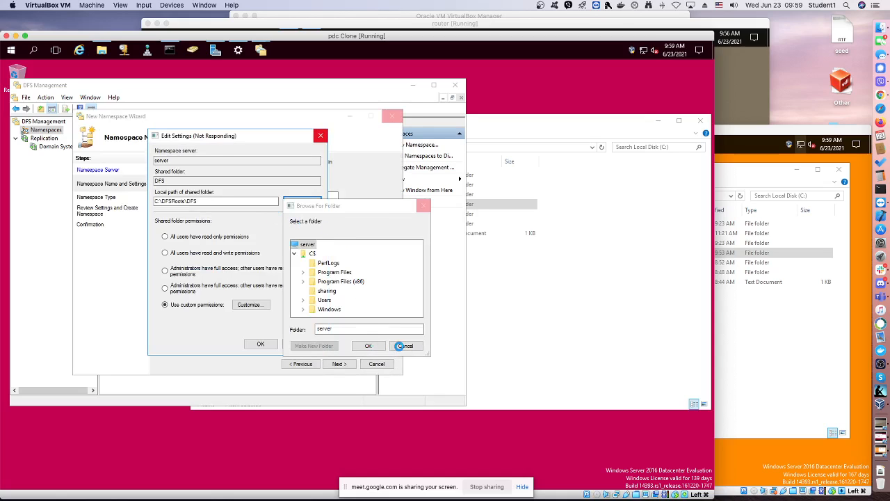
click(402, 347)
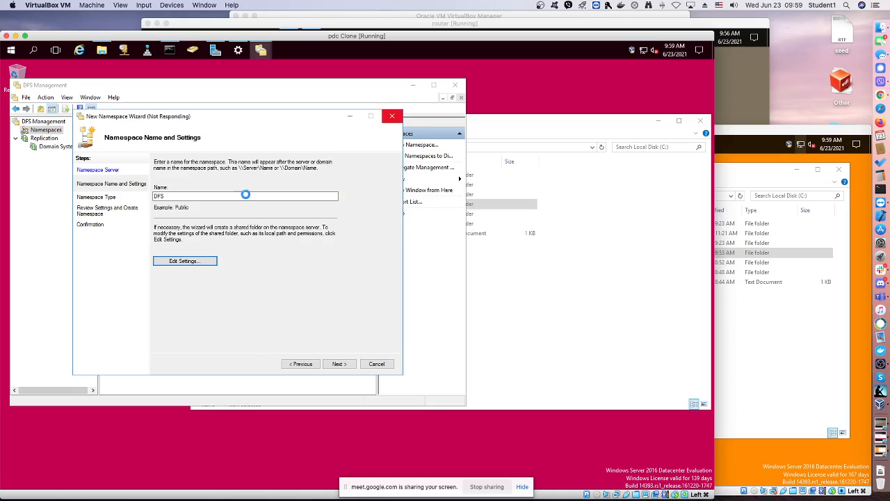
drag(235, 119, 238, 112)
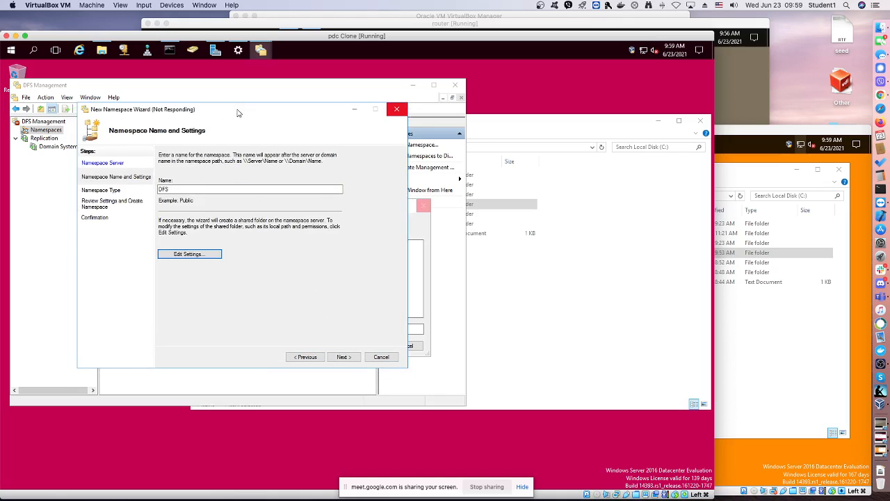
click(424, 207)
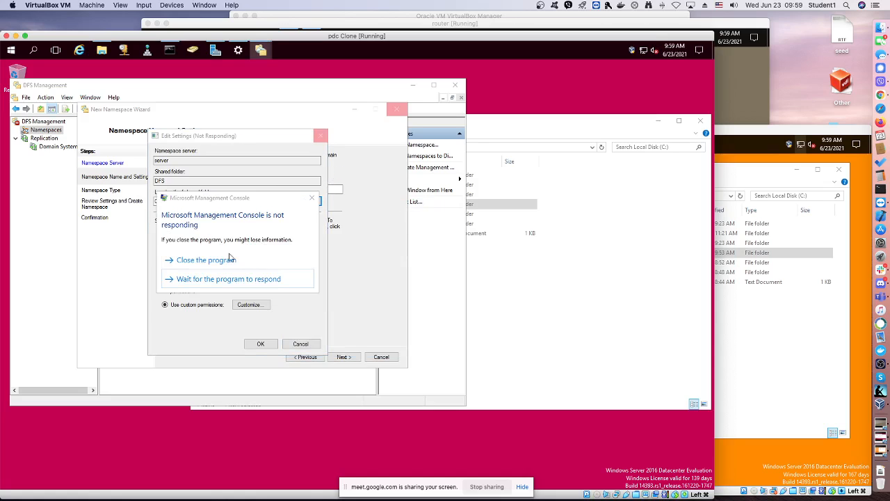
Force the unresponsive DFS Management console and its New Namespace Wizard to close, skipping the search for a solution
click(230, 260)
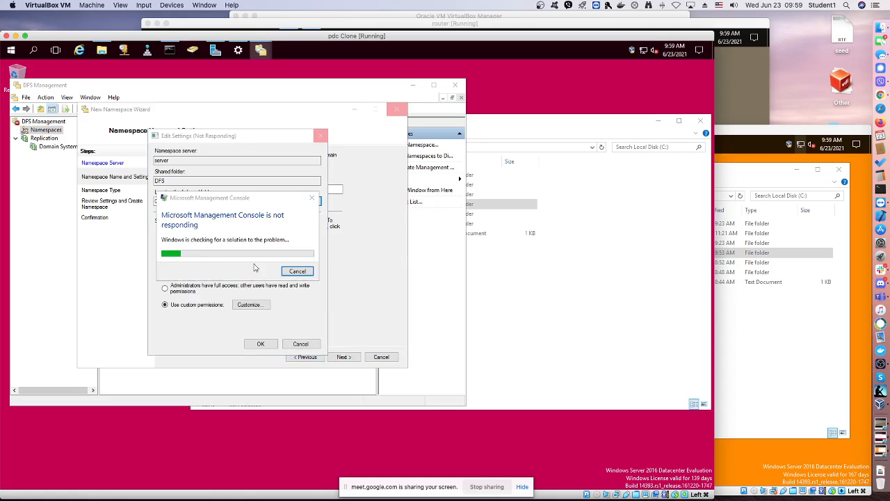
click(301, 272)
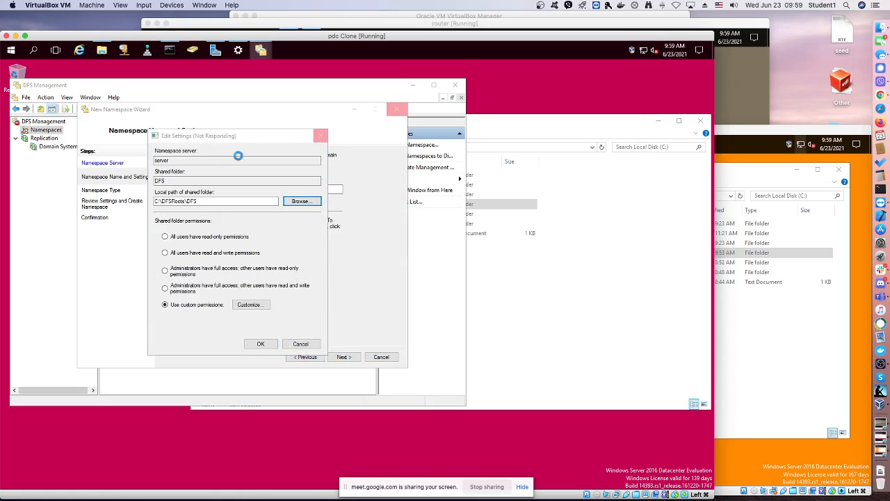
click(580, 126)
click(186, 137)
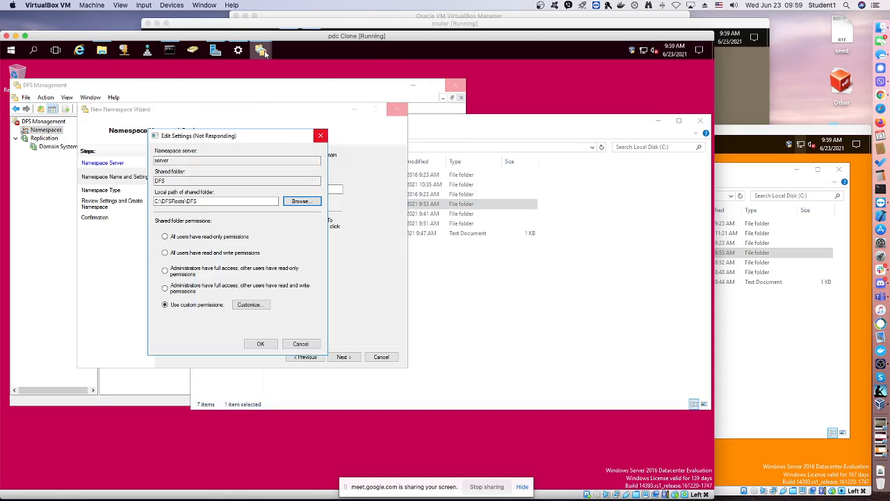
mouse_move(263, 53)
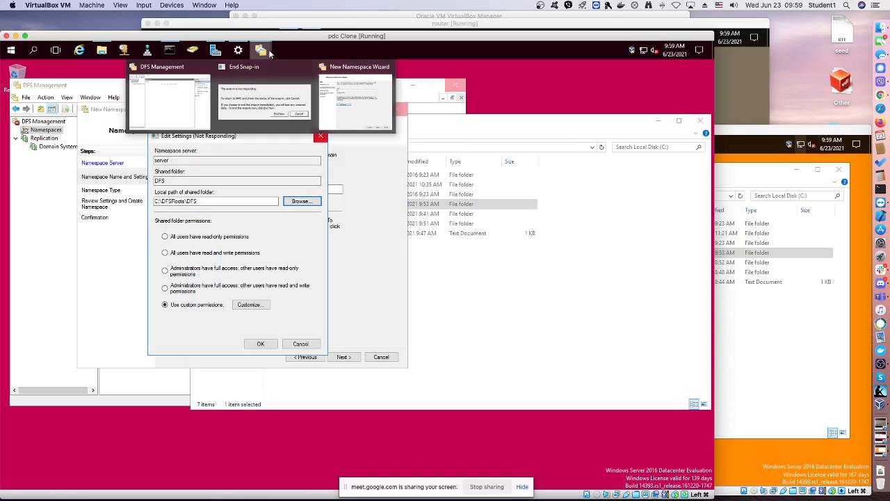
click(278, 104)
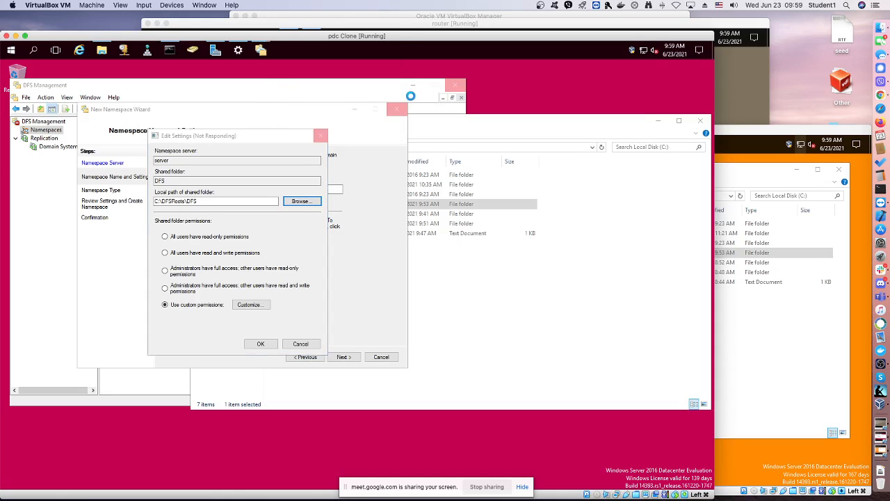
click(712, 53)
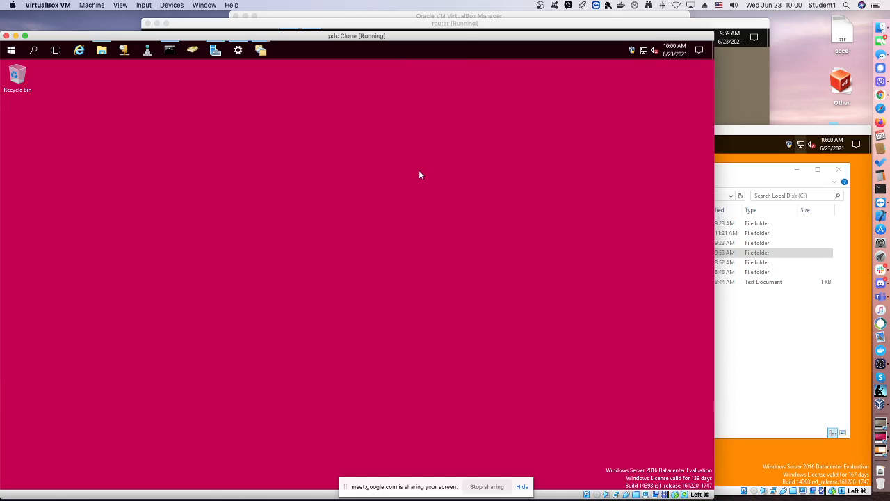
mouse_move(256, 56)
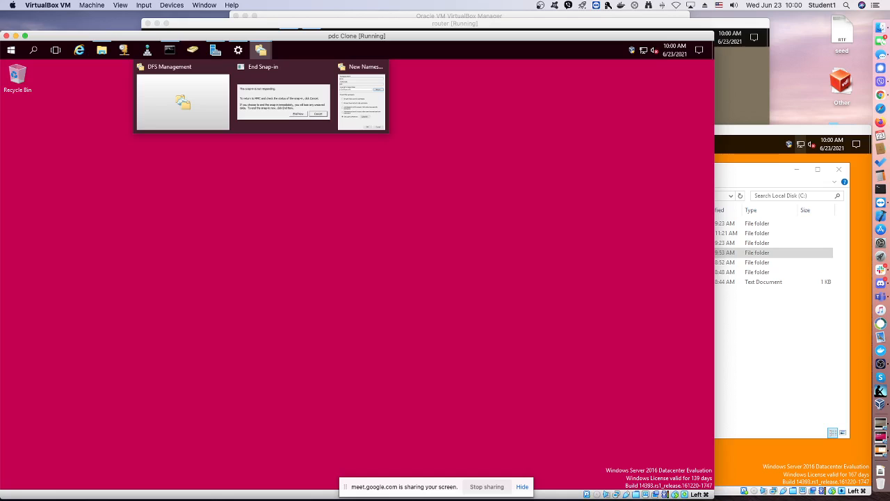
End the unresponsive snap-in, start a new DFS namespace hosted on server, and name it DFS
click(263, 98)
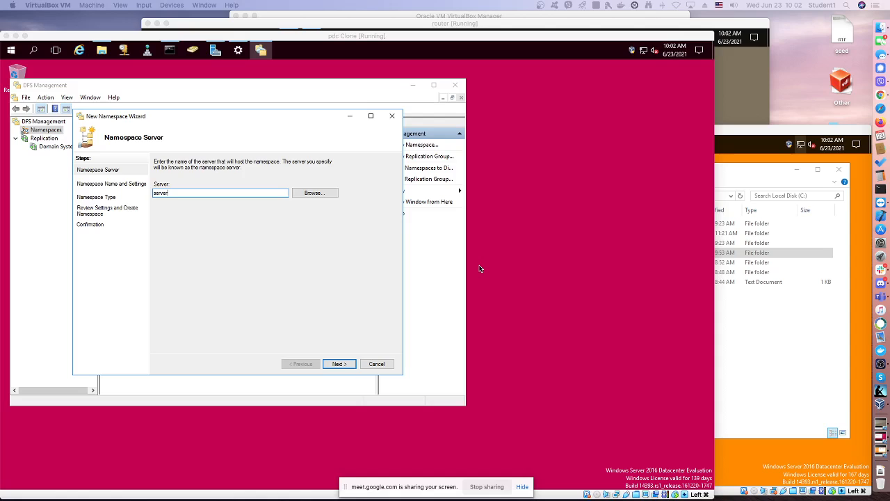
key(Return)
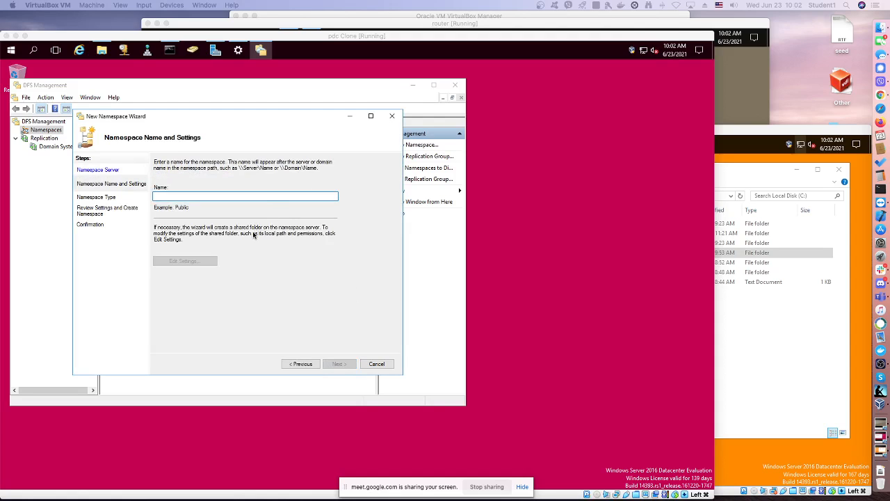
click(206, 197)
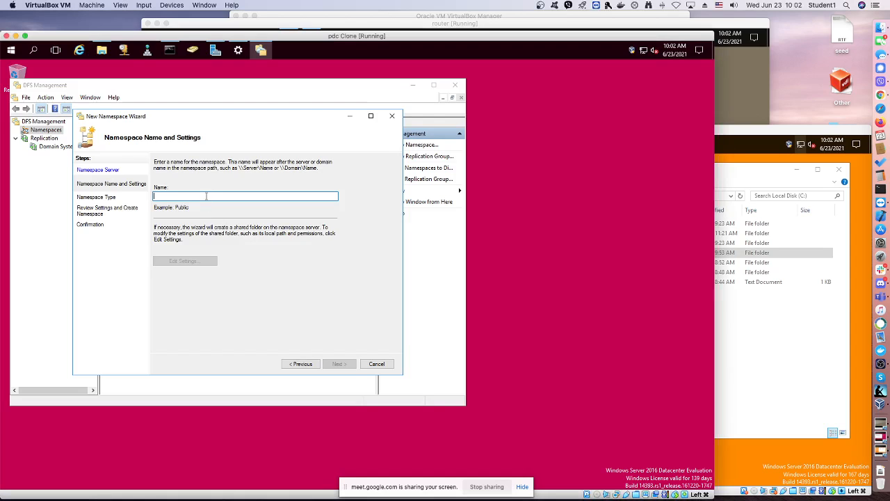
text(D)
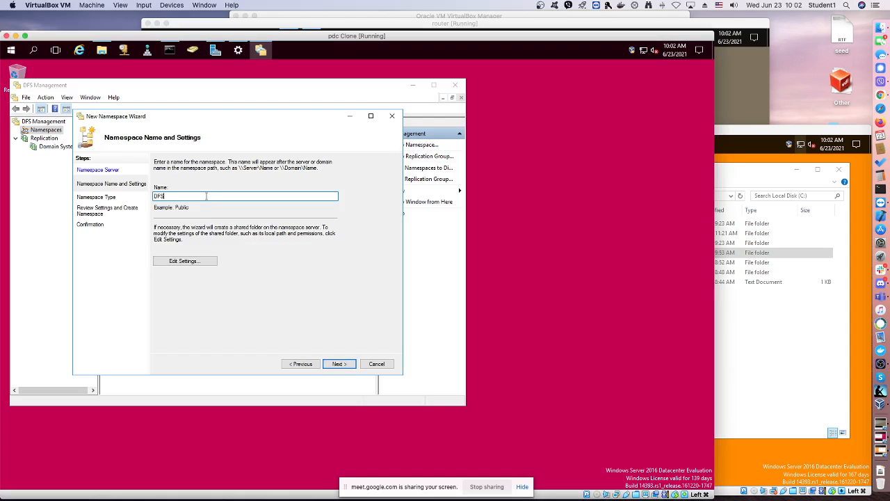
text(FS)
In the namespace's shared folder settings, choose the sharing folder on server's C$ drive as the local path
click(186, 261)
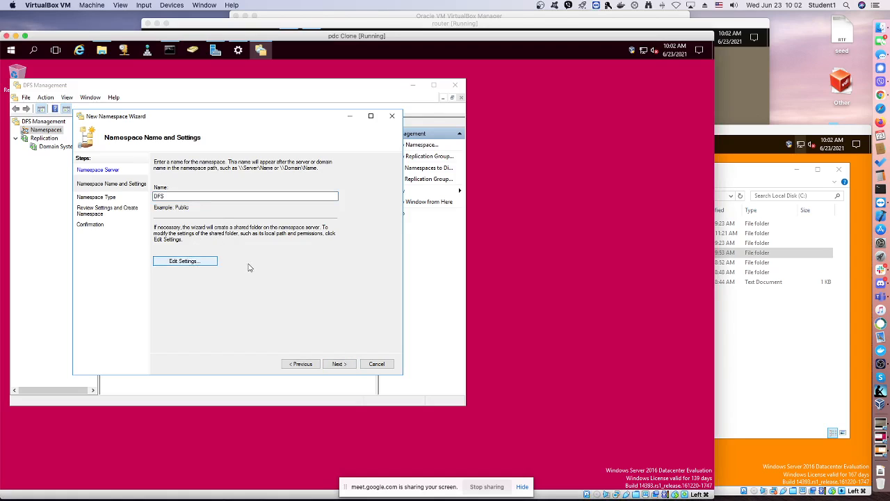
click(214, 263)
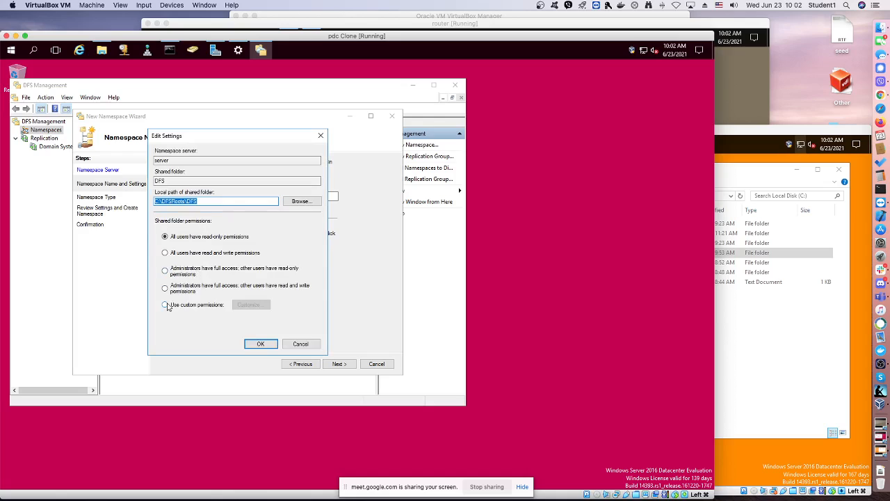
click(301, 201)
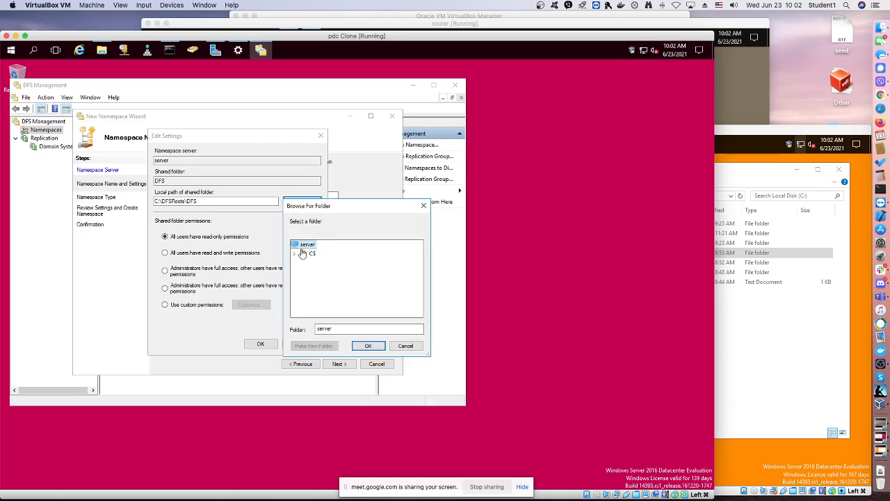
click(295, 256)
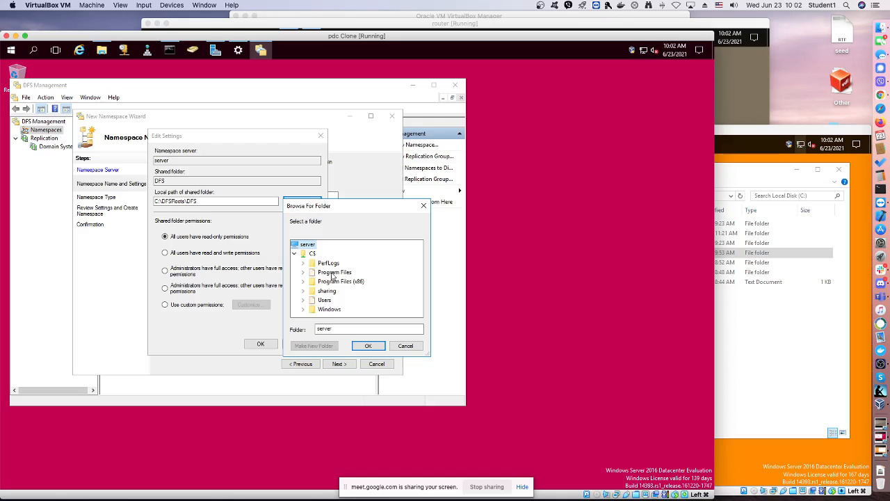
click(326, 290)
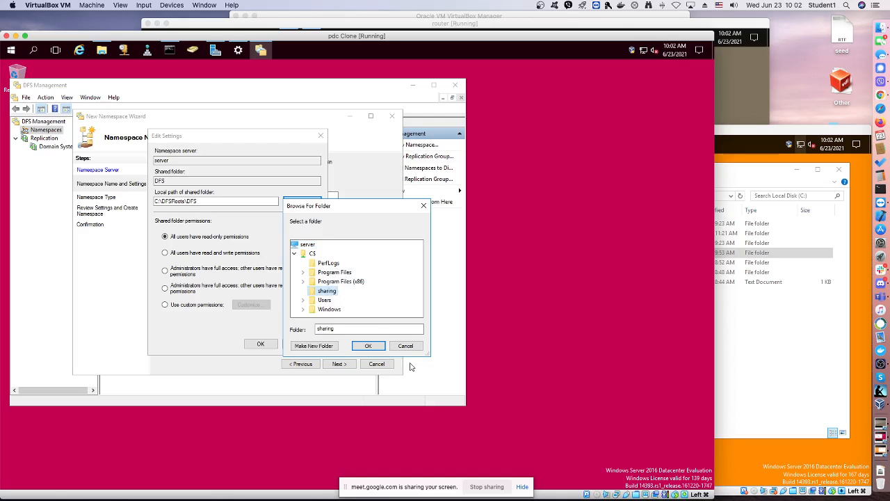
click(369, 346)
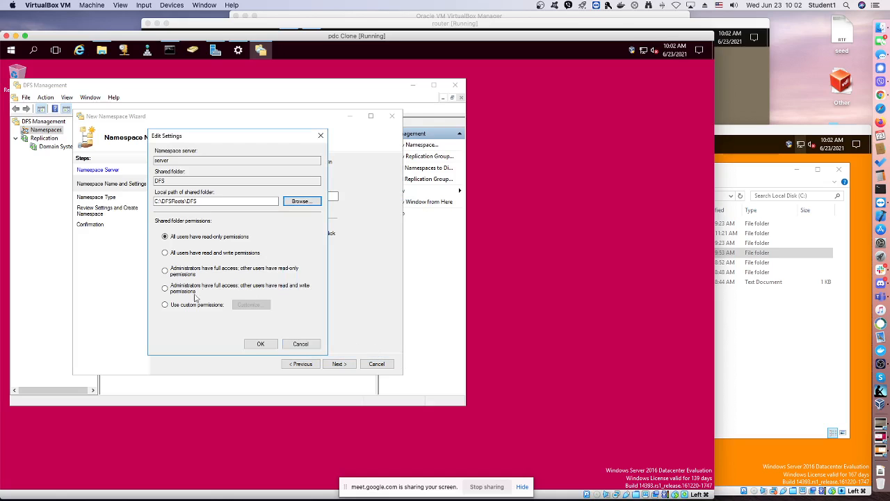
Use custom permissions for the DFS shared folder, allowing Everyone Full Control, and accept the edited settings
click(165, 306)
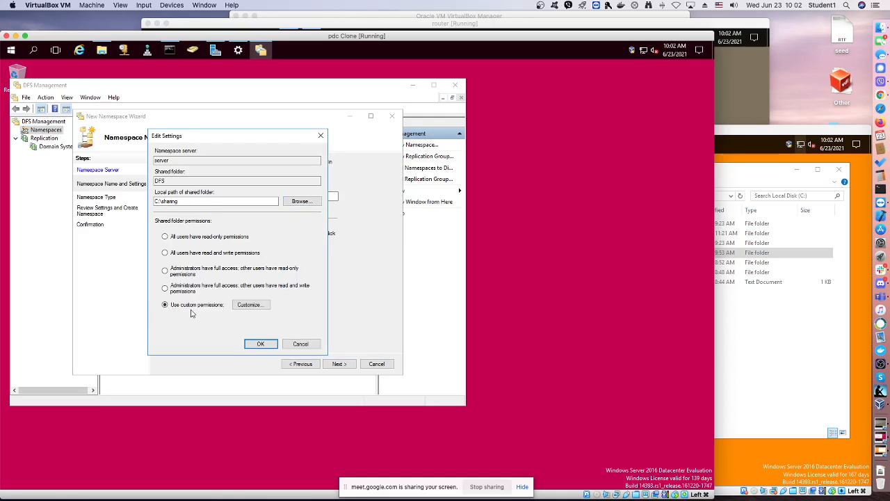
click(238, 306)
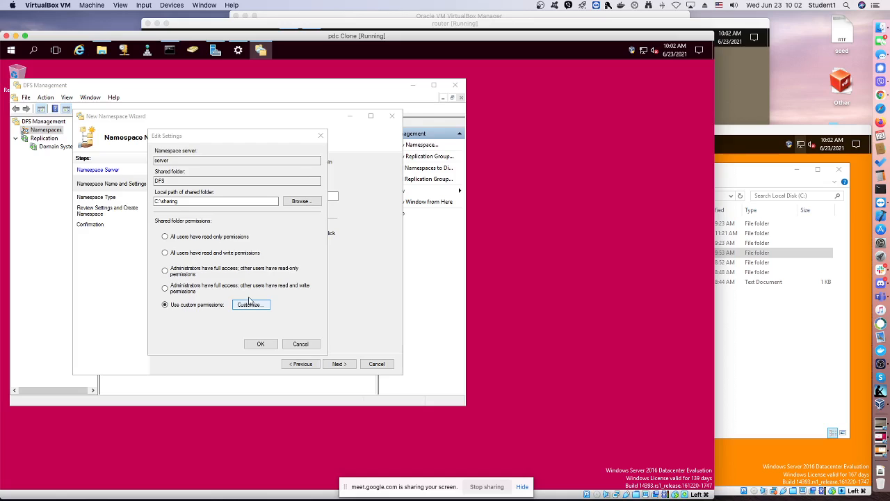
click(265, 255)
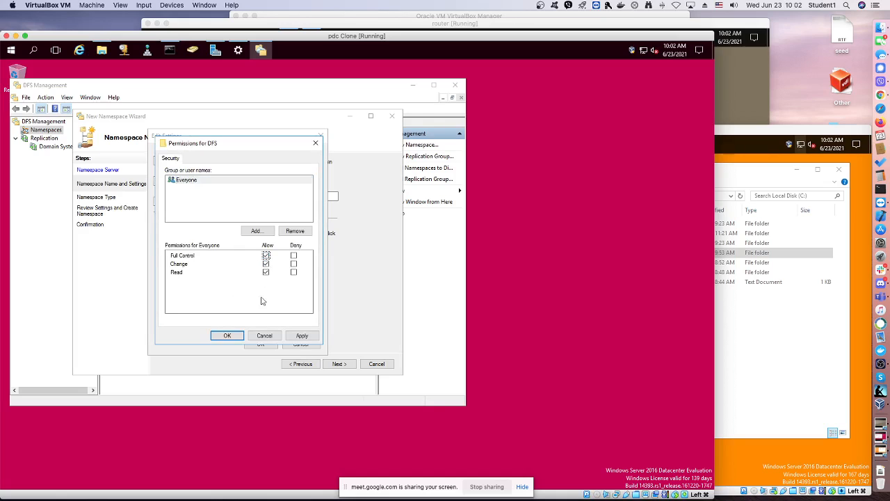
click(236, 337)
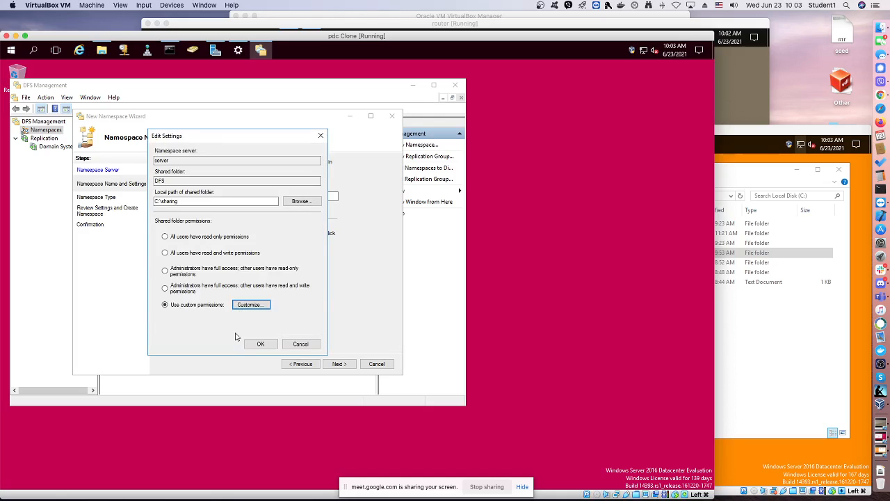
click(260, 345)
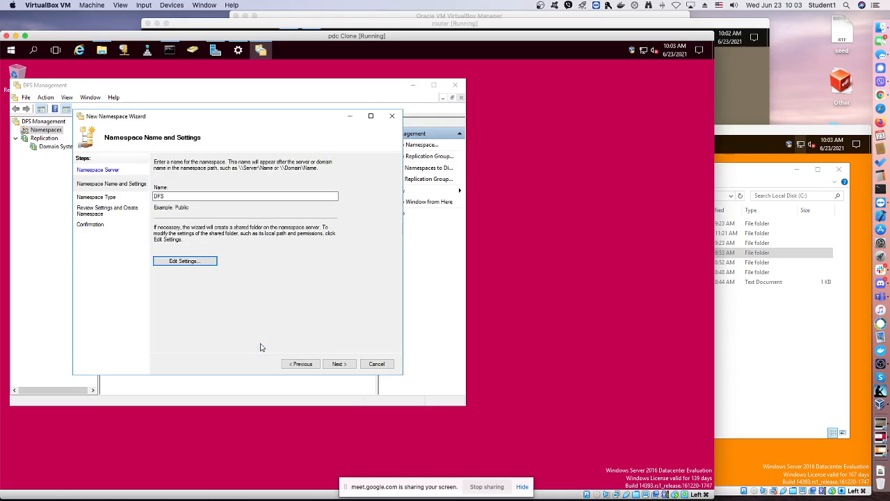
Create DFS as a domain-based namespace with Windows Server 2008 mode enabled, and close the finished wizard
click(338, 365)
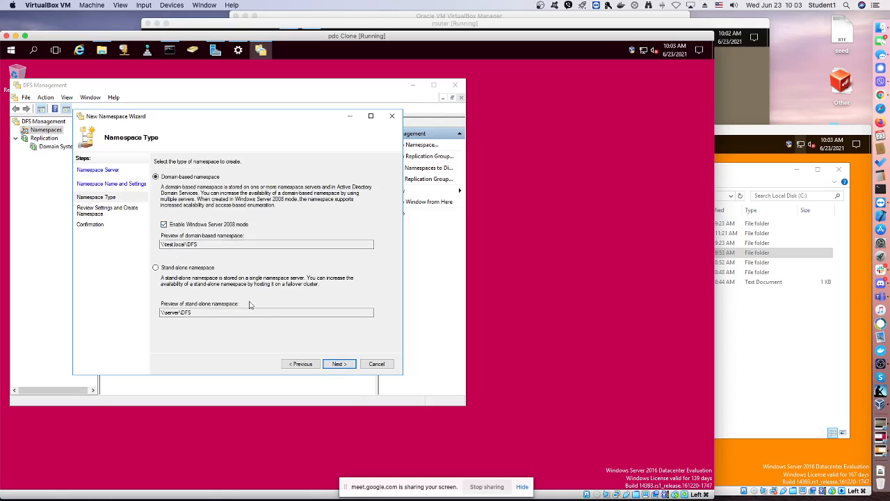
click(328, 360)
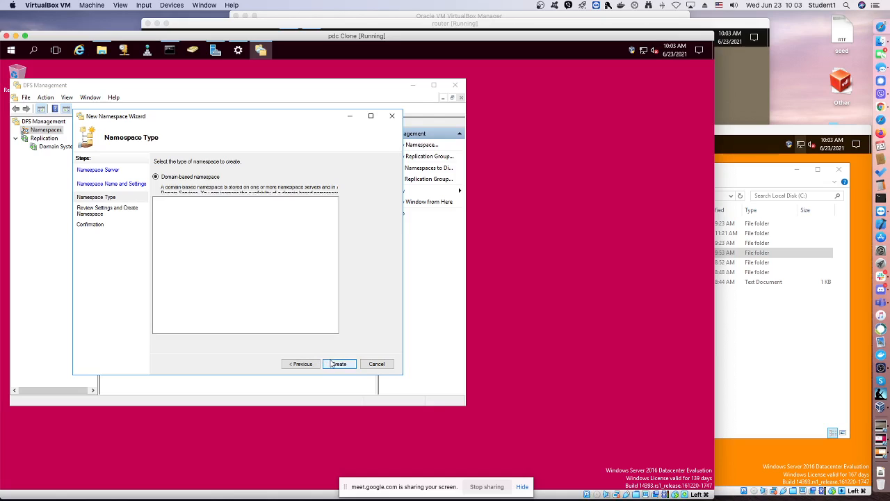
click(339, 367)
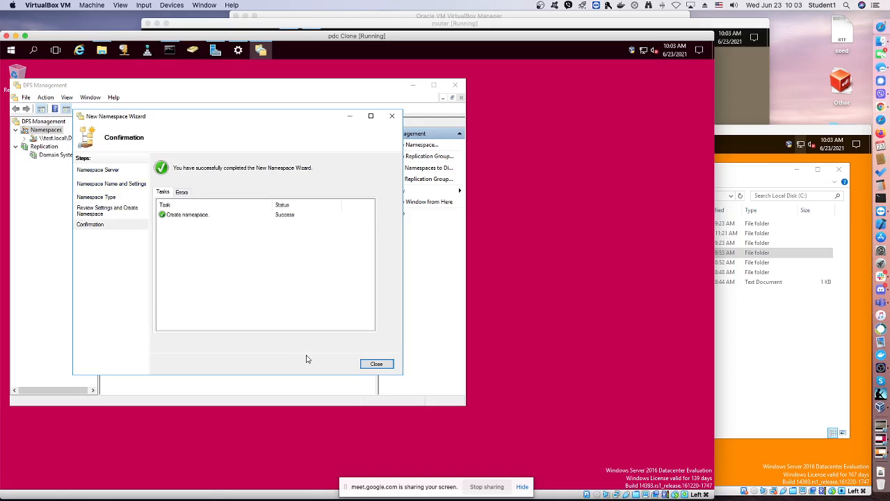
click(376, 363)
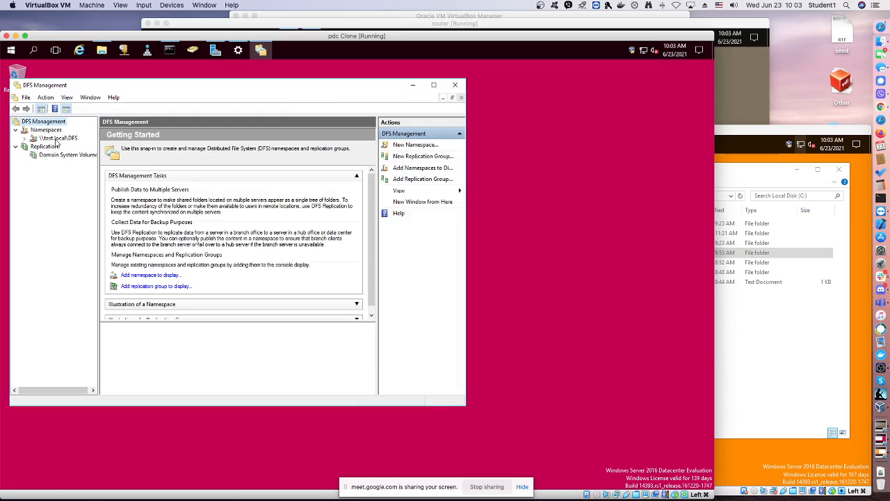
Add bdc, picked from the test.local computers, as another namespace server for \\test.local\DFS
right_click(57, 141)
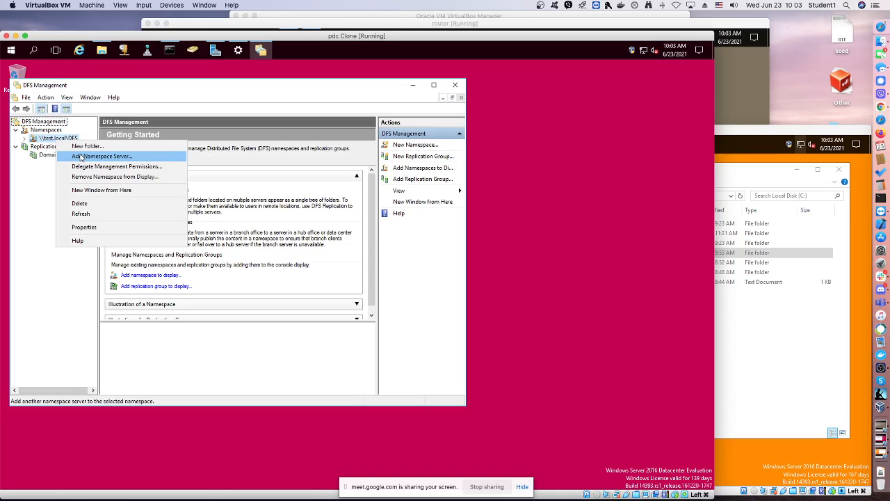
click(82, 157)
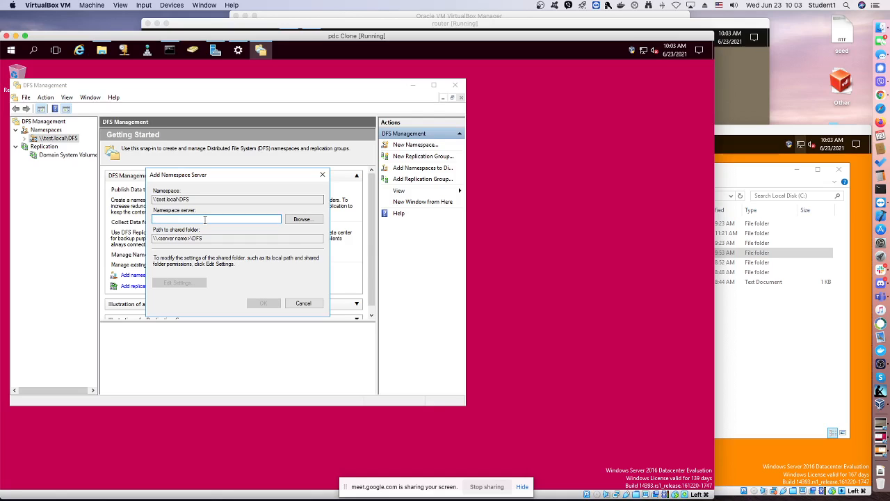
text(pdc)
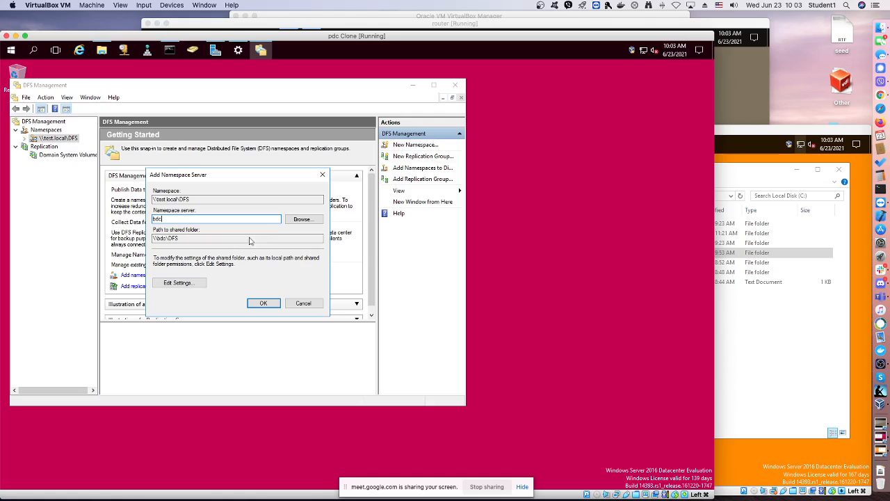
click(295, 219)
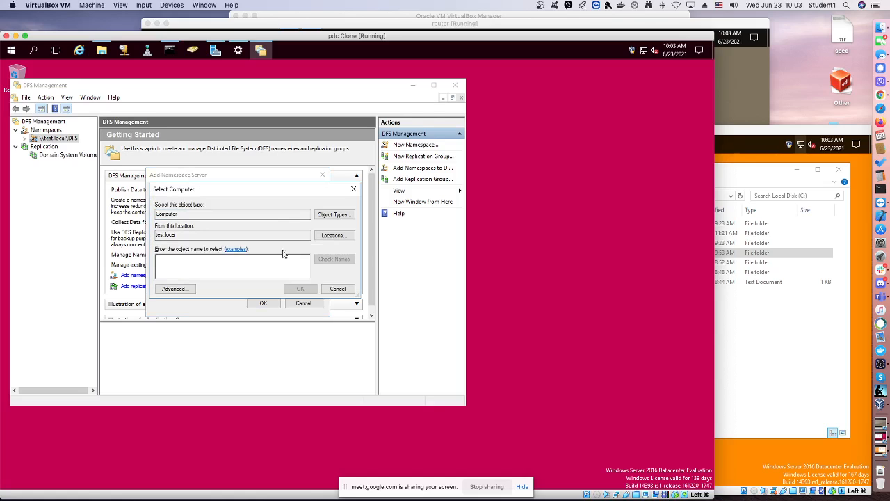
text(b)
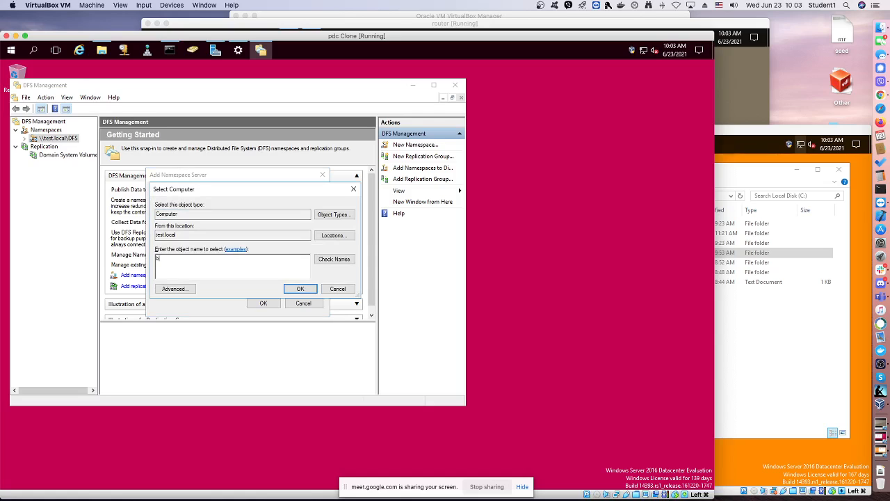
text(dc)
key(Return)
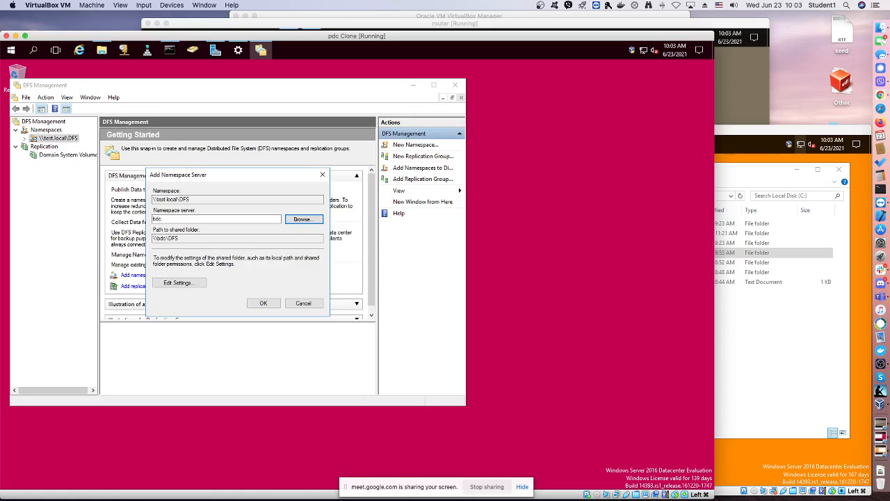
click(265, 302)
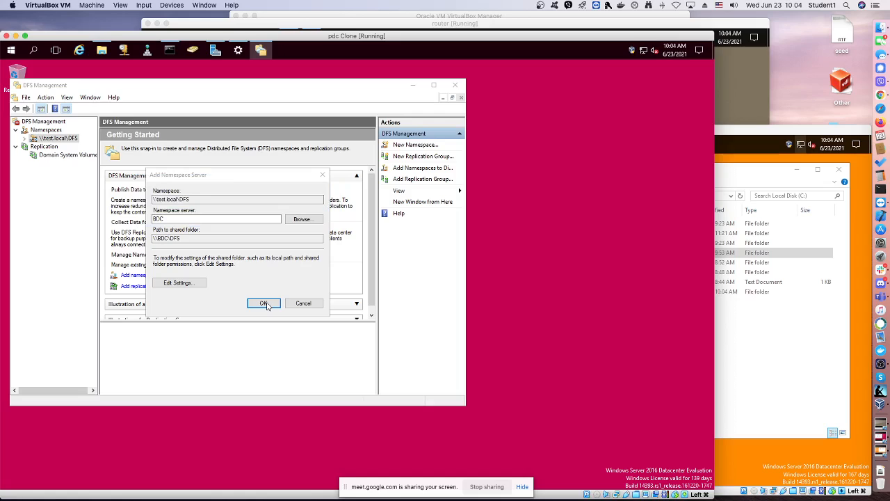
click(264, 304)
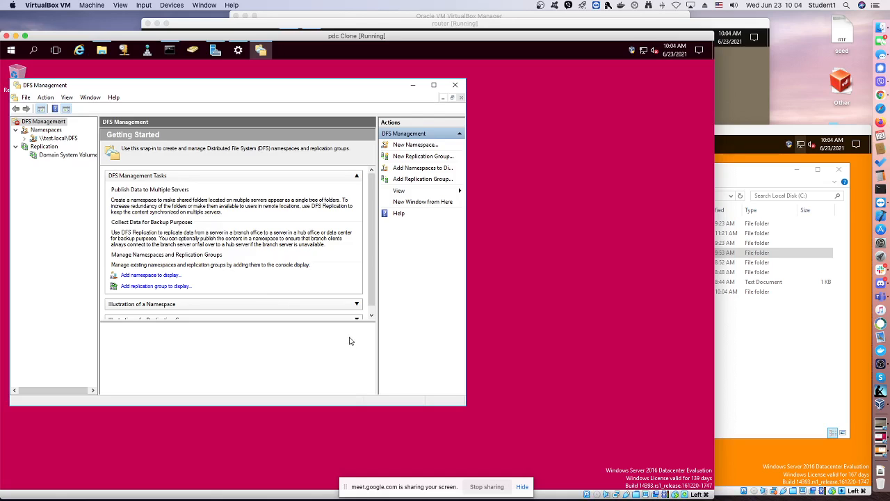
Widen the DFS Management window and its console tree, then create a folder named shari without targets in \\test.local\DFS
drag(466, 404, 584, 410)
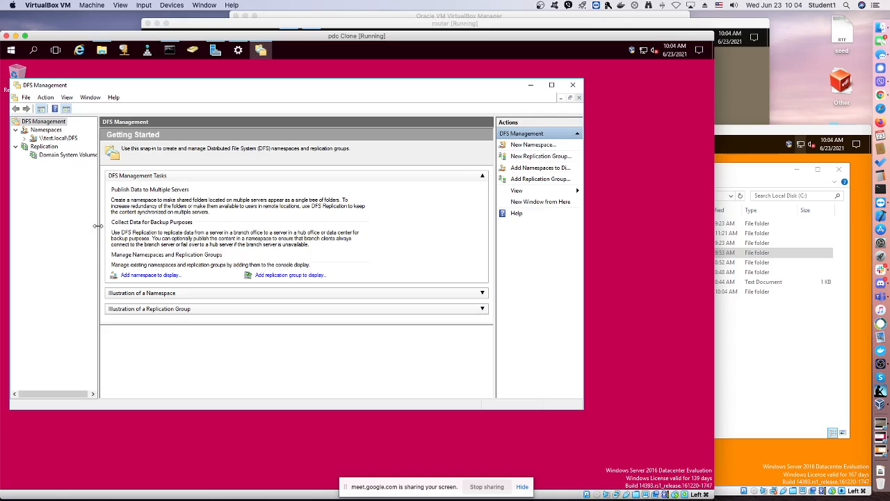
drag(100, 229, 115, 229)
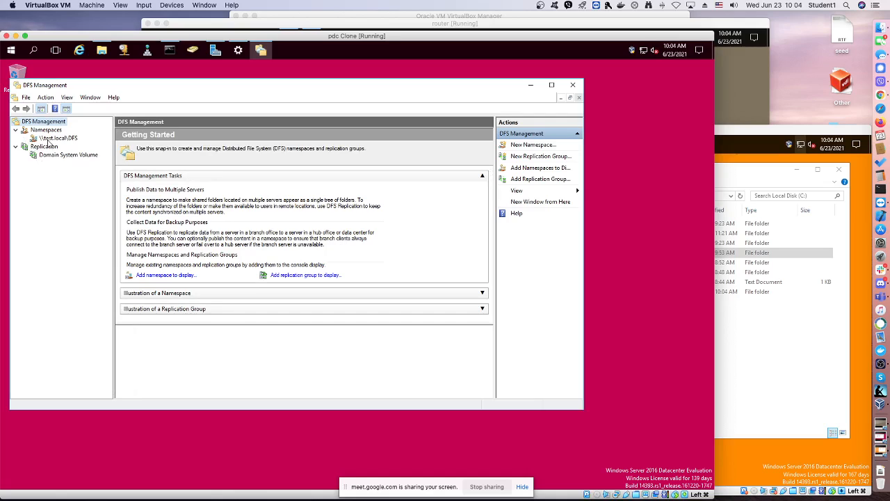
right_click(49, 140)
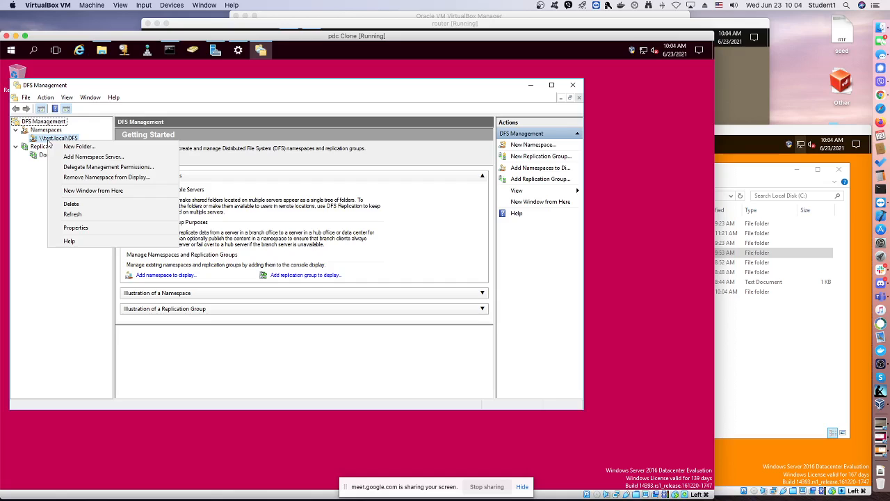
click(77, 147)
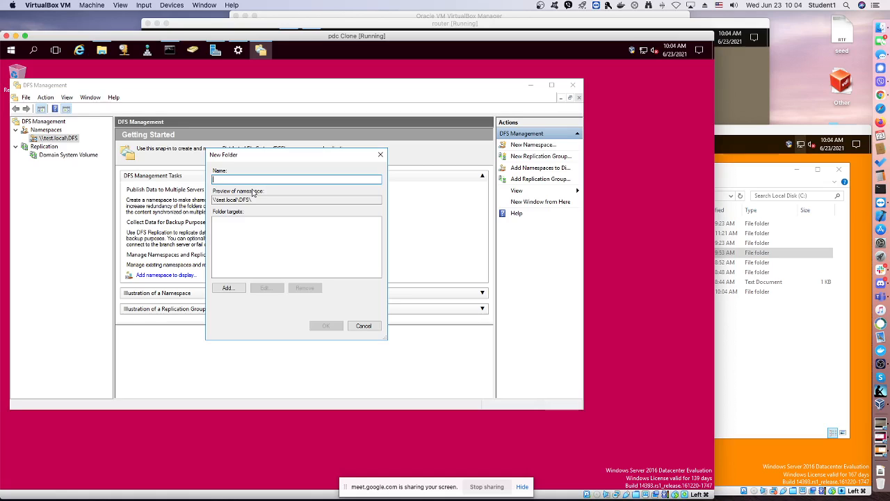
text(sharu)
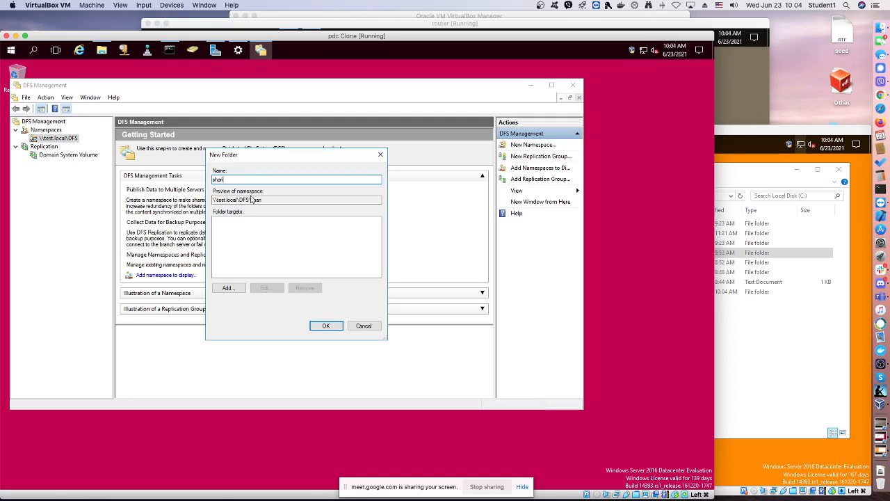
key(ctrl+a)
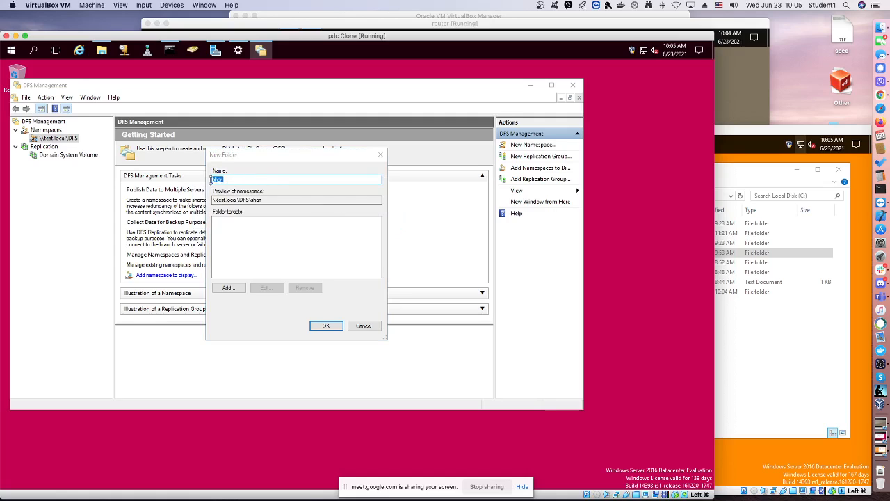
key(Return)
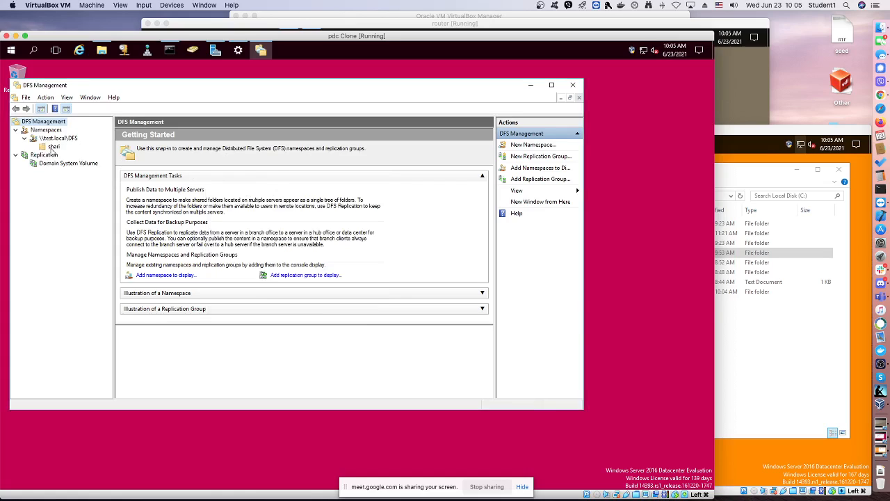
Delete the shari folder from the \\test.local\DFS namespace
right_click(53, 147)
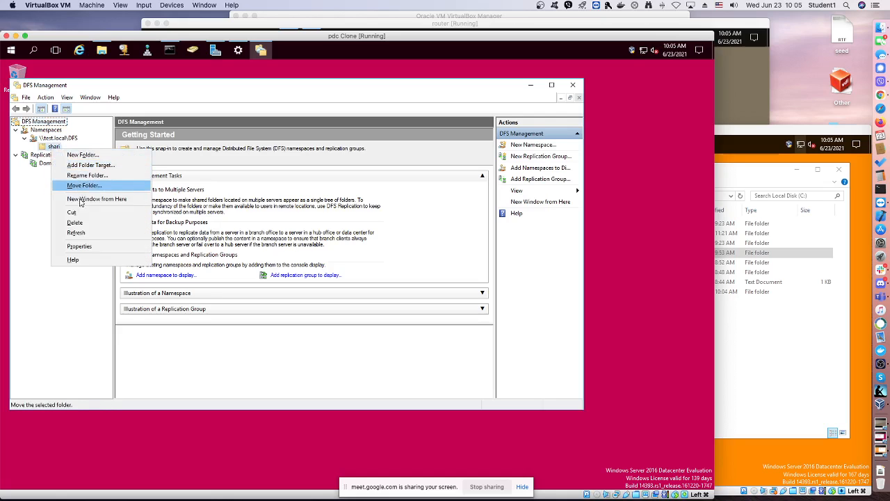
click(154, 238)
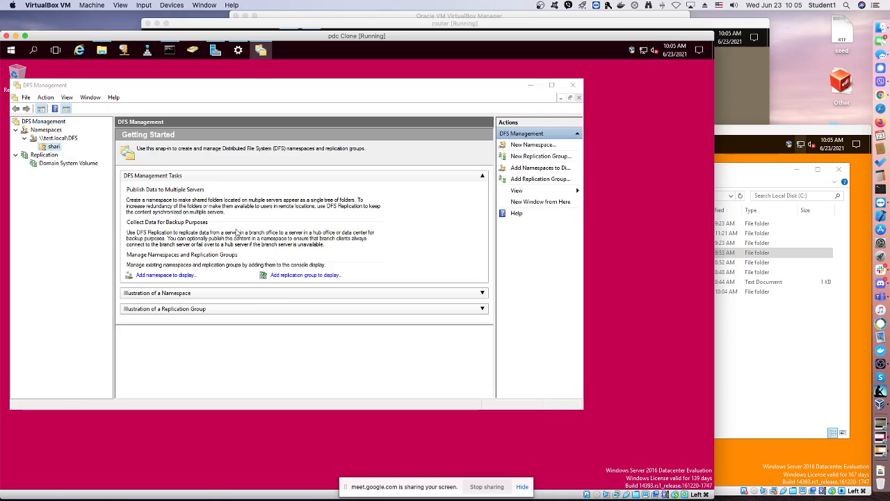
click(395, 324)
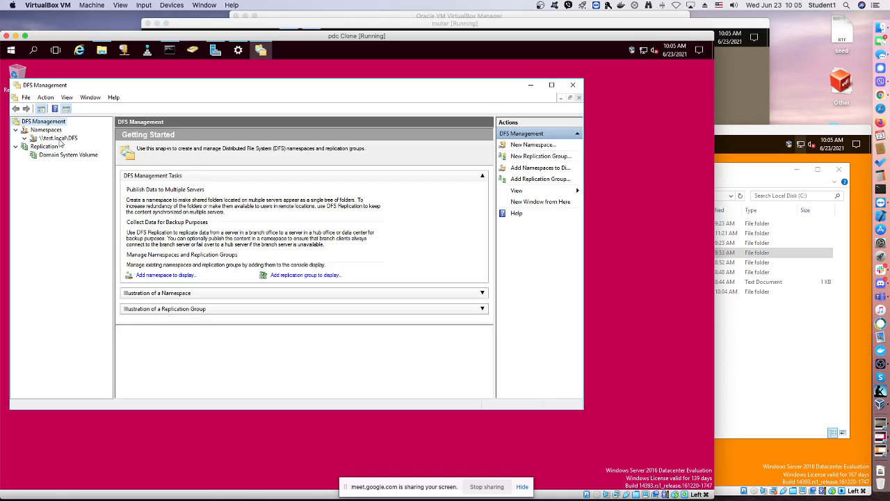
Create a folder named server without targets in the \\test.local\DFS namespace
right_click(60, 141)
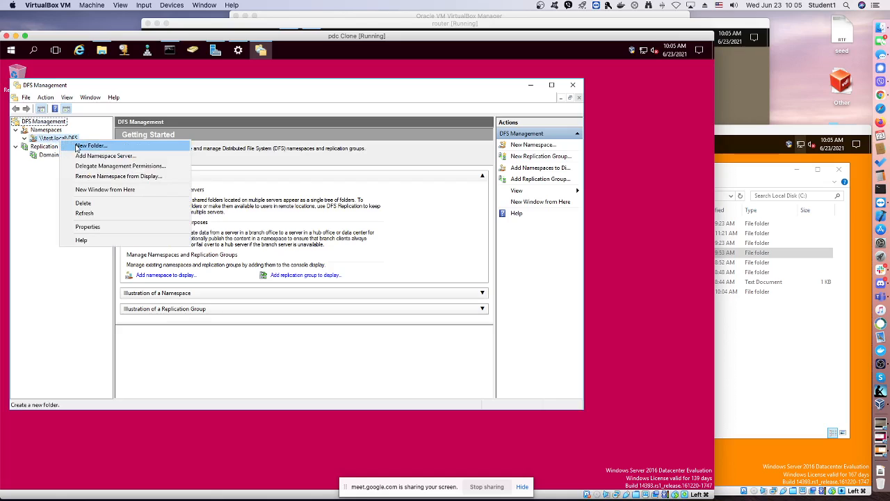
click(78, 147)
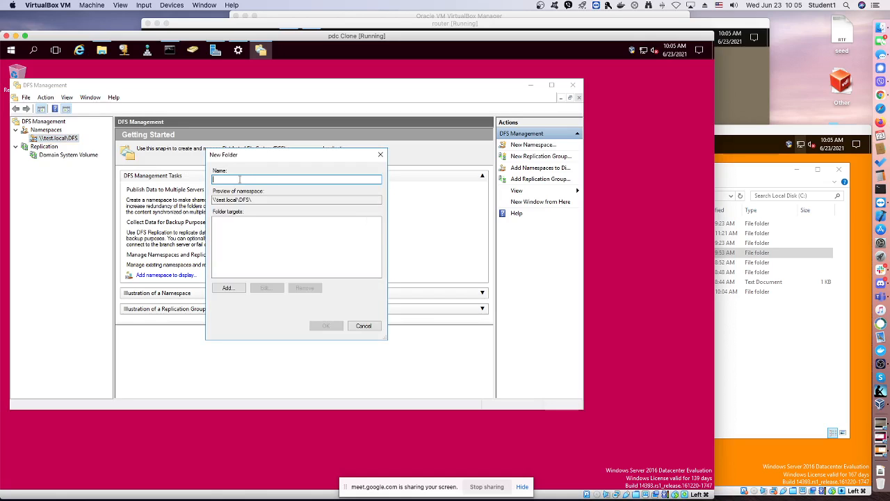
text(server)
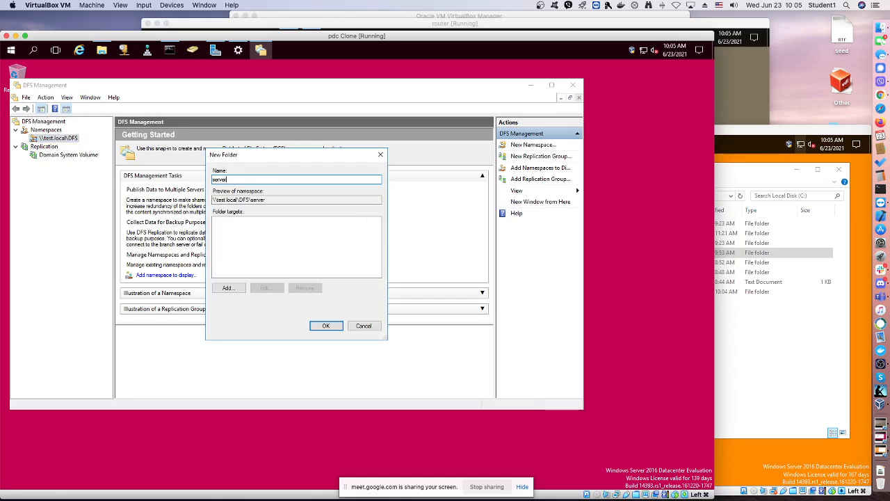
key(ctrl+a)
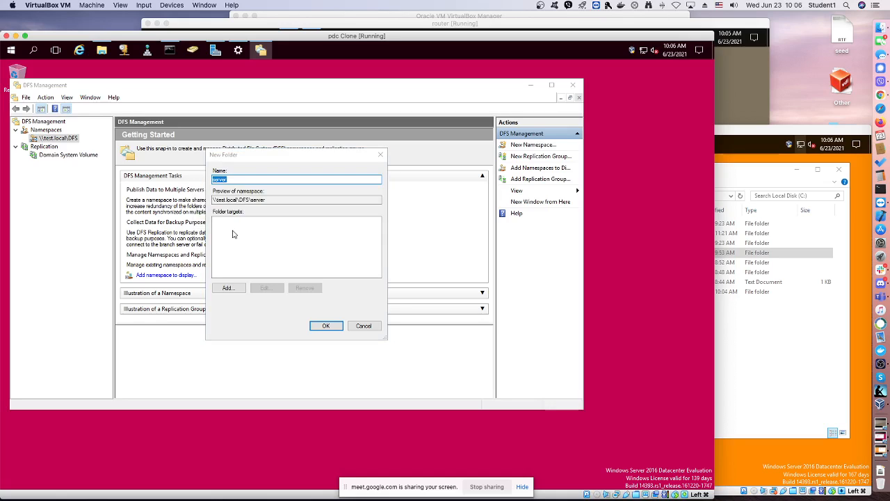
key(Return)
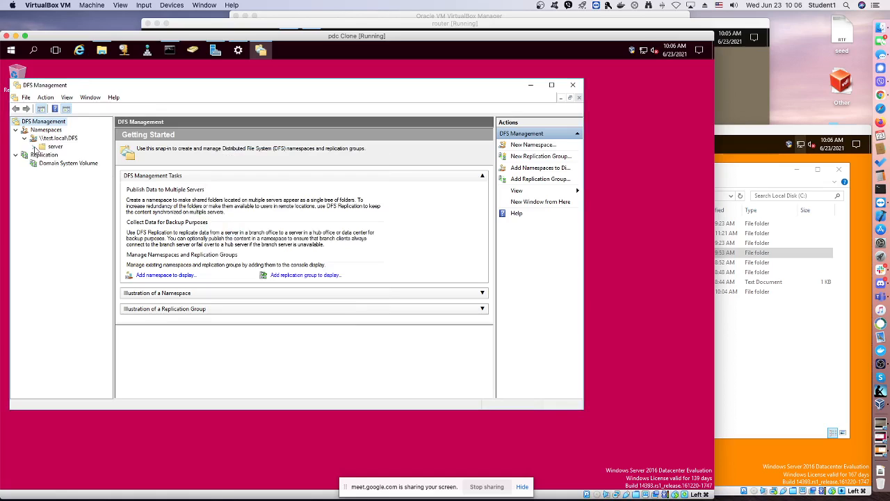
Start a new folder named DATA in \\test.local\DFS and add the shared folder \\server\sharing as its target
click(55, 141)
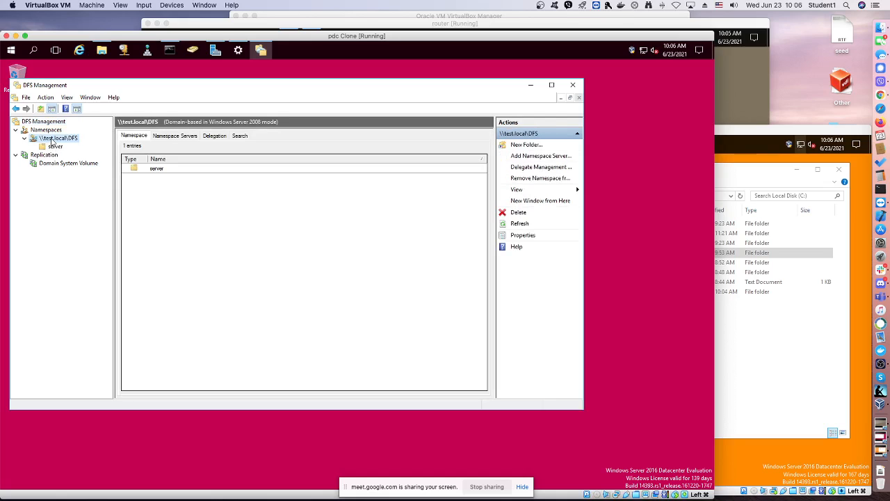
right_click(52, 142)
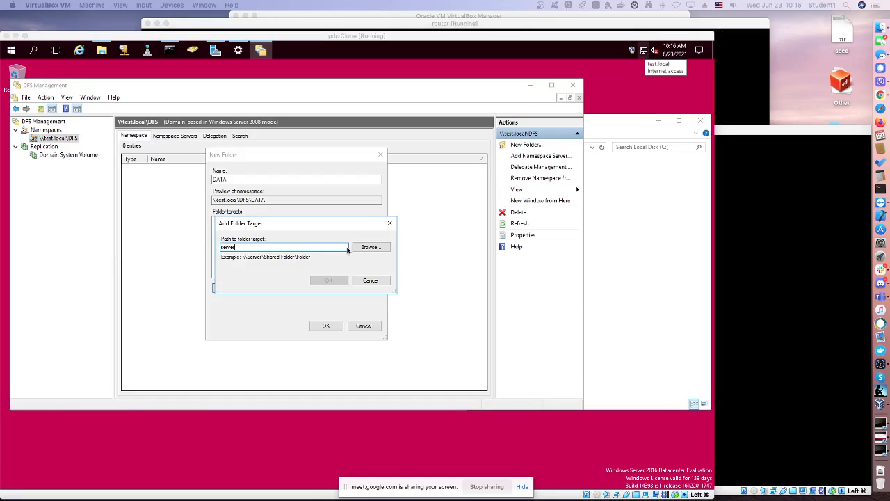
click(372, 249)
click(373, 249)
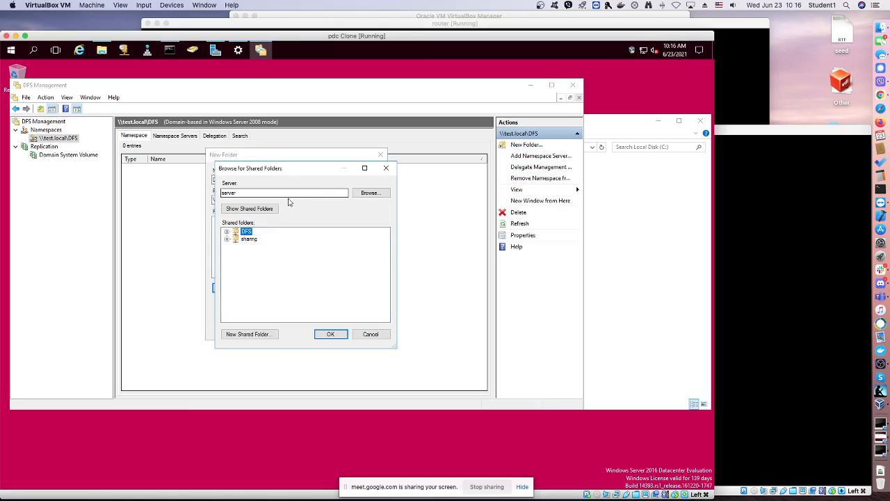
click(249, 239)
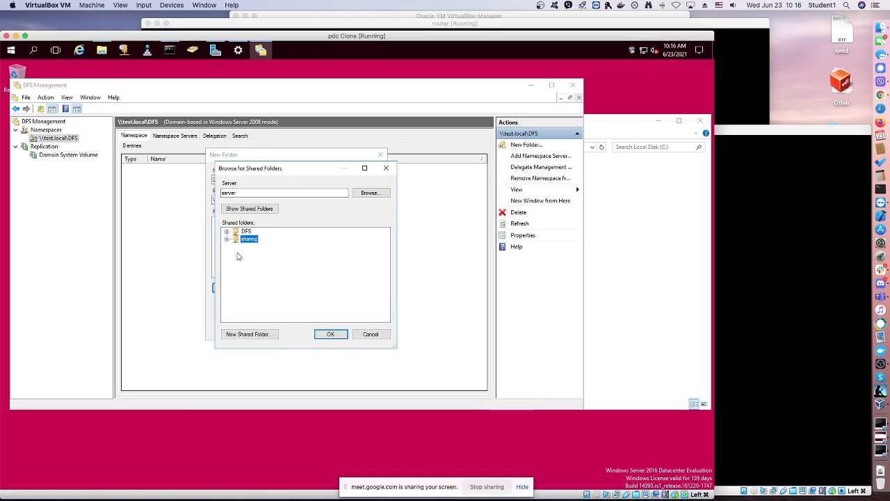
click(330, 334)
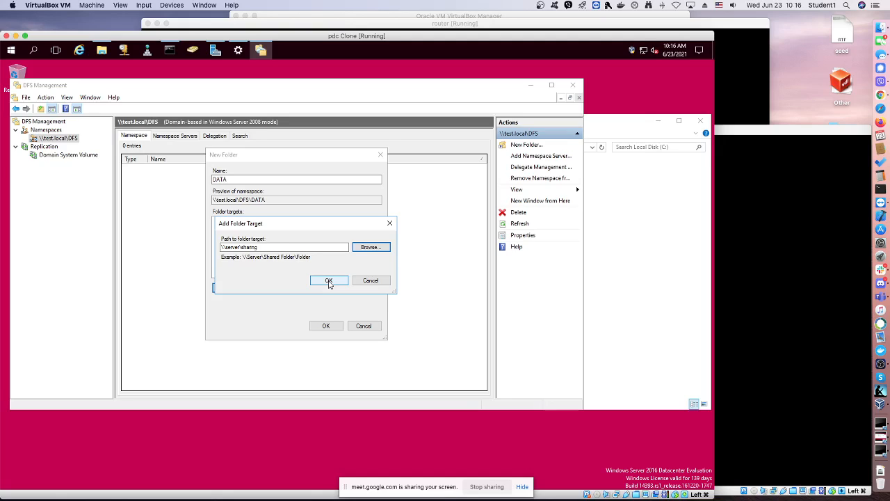
click(330, 281)
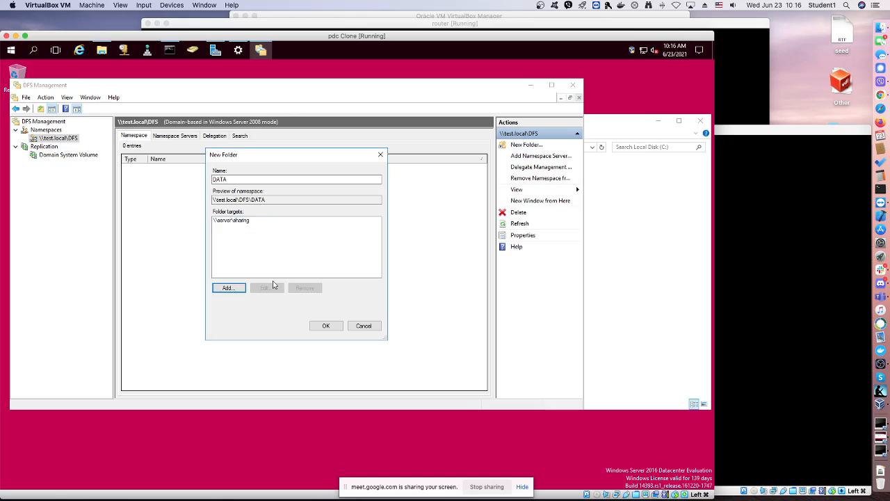
Add the bdc server's shared folder \\bdc\sharing as the second folder target of DATA
click(101, 50)
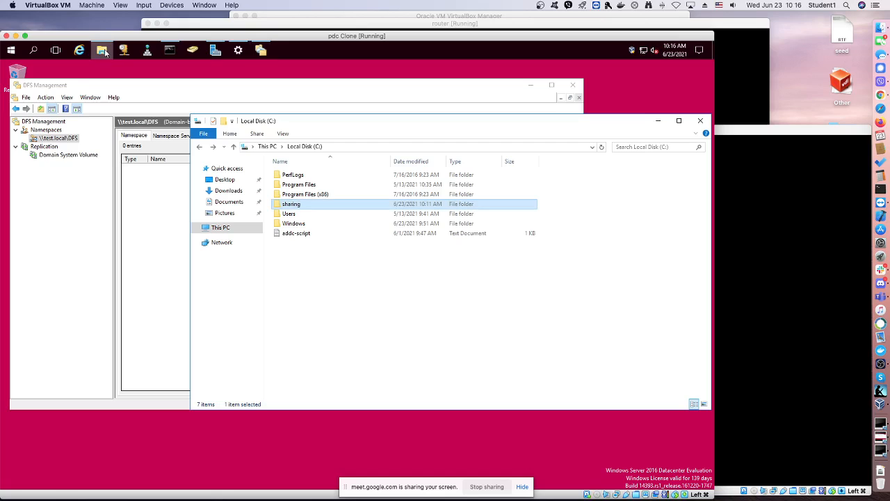
click(658, 121)
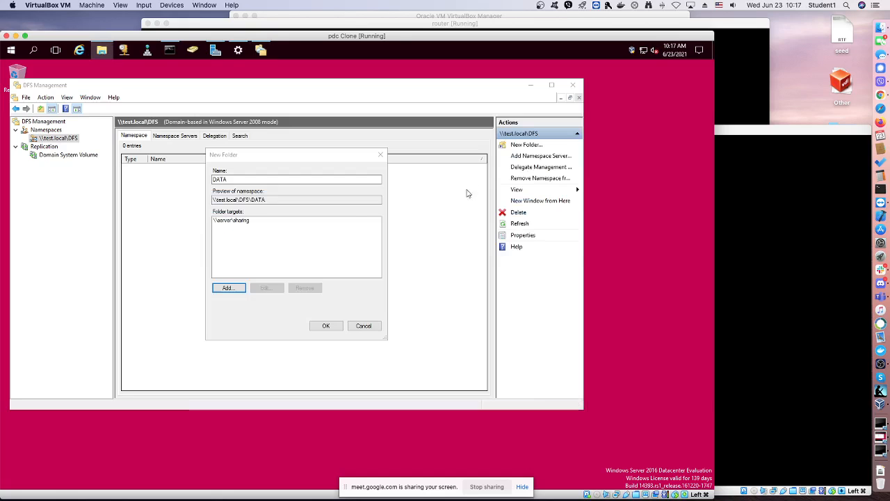
click(236, 288)
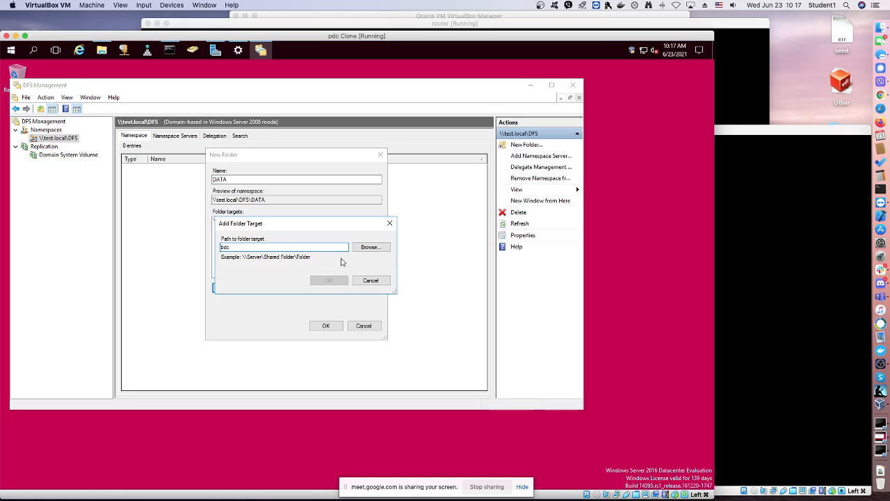
click(368, 248)
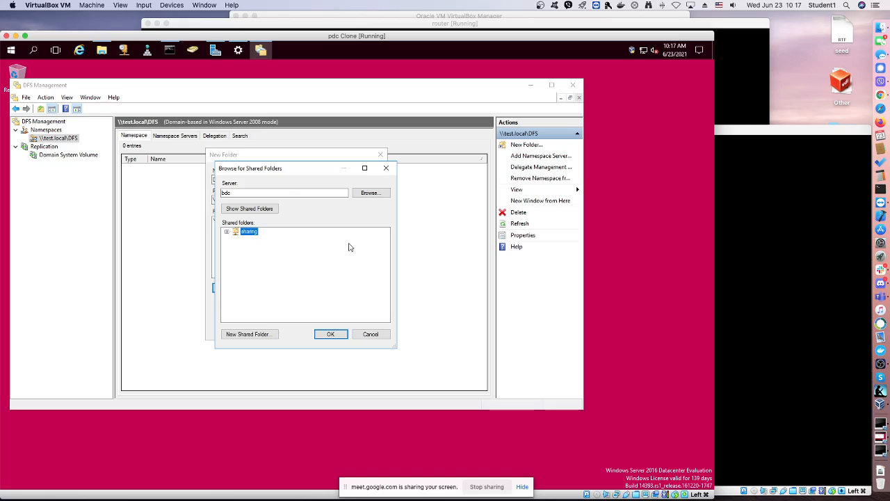
click(341, 334)
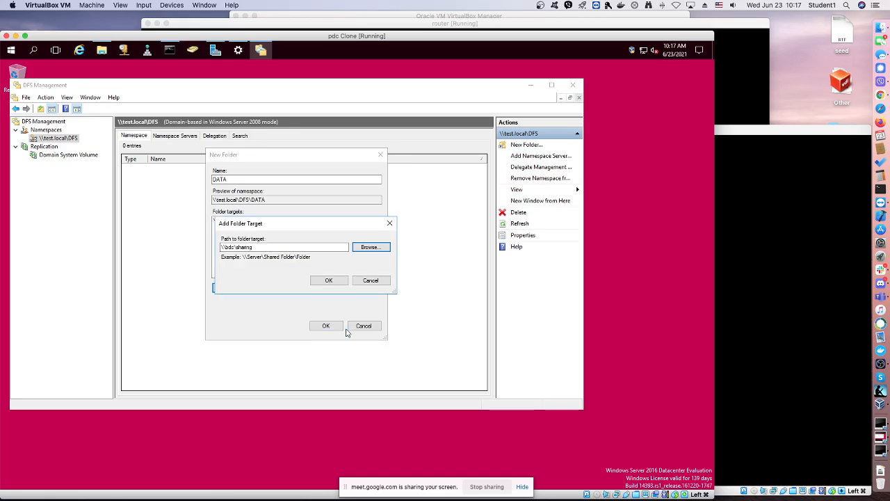
click(331, 284)
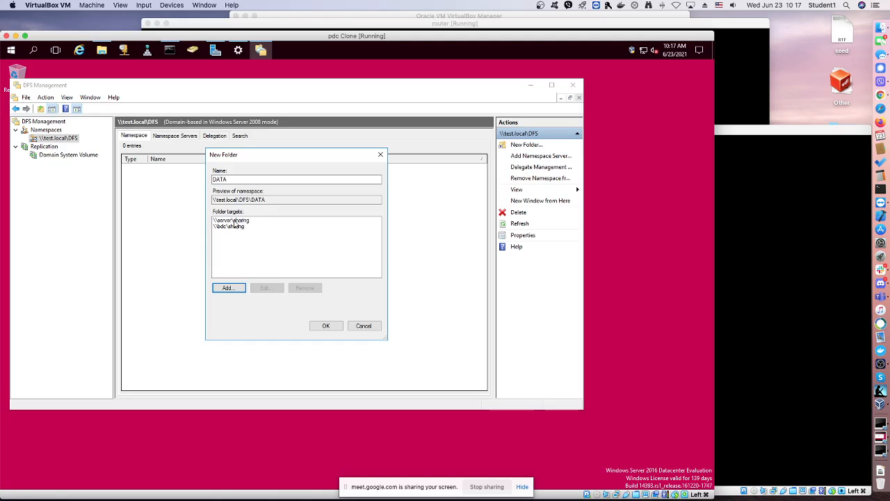
Create the DATA folder with both targets and agree to set up a replication group for it
double_click(227, 180)
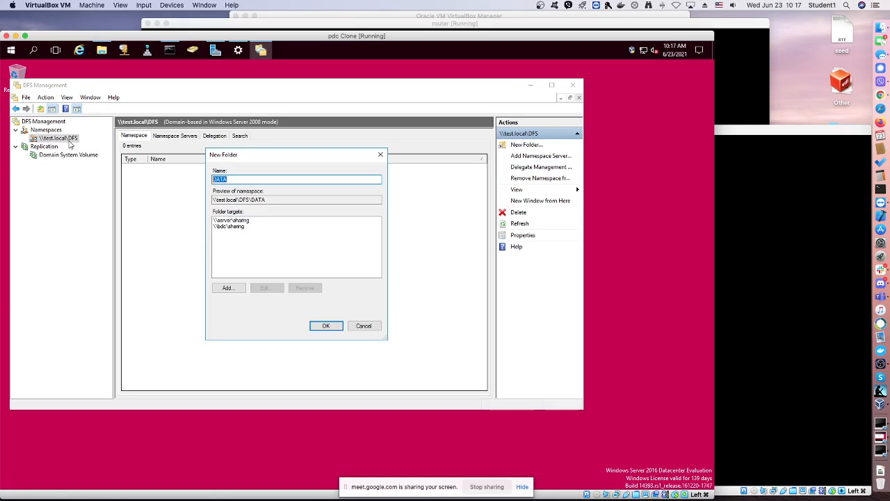
click(336, 327)
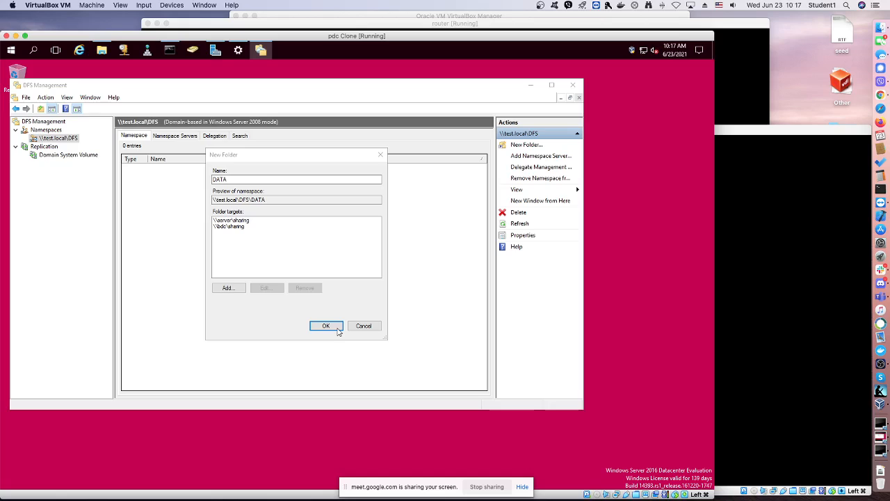
click(338, 330)
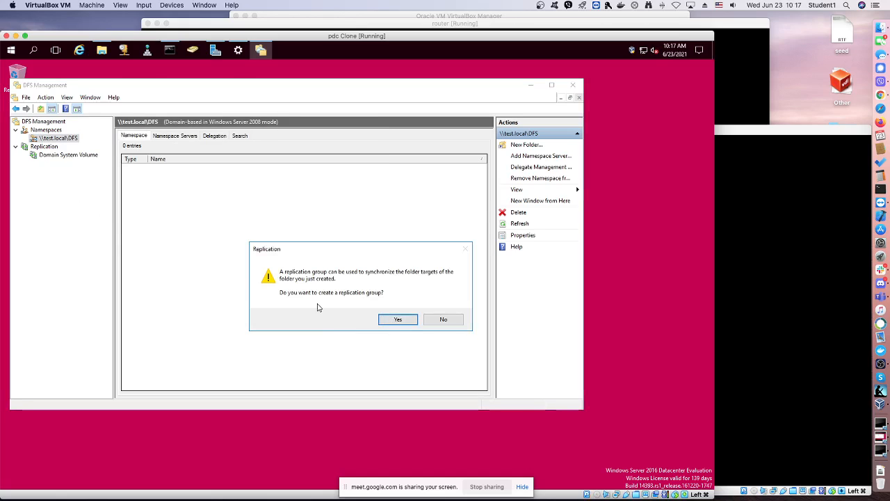
click(391, 323)
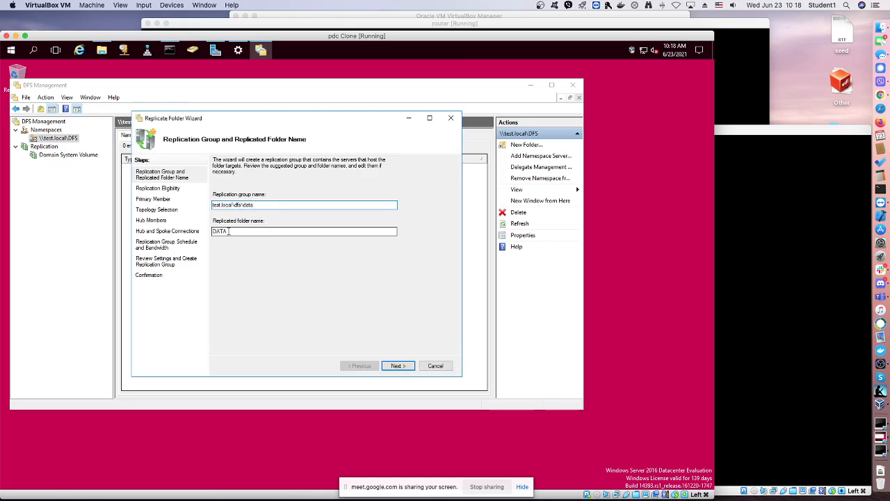
Accept test.local\dfs\data as replication group name and DATA as replicated folder name, and set SERVER as the primary member
click(398, 366)
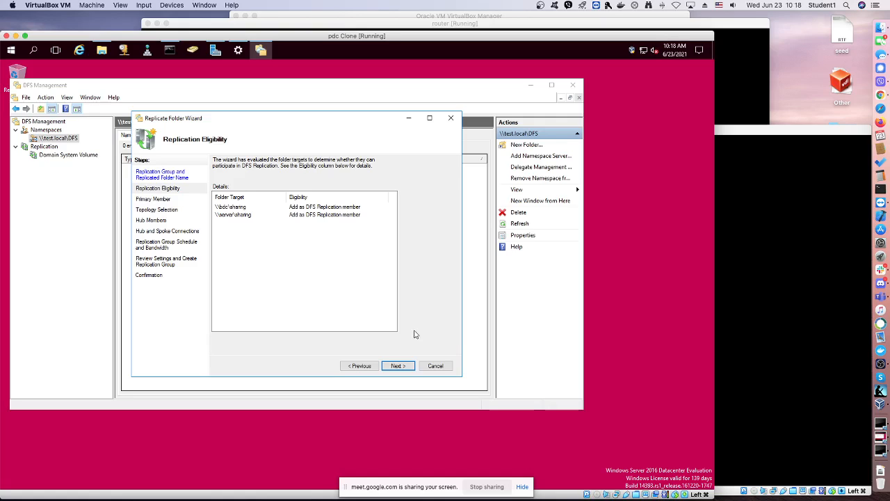
click(400, 369)
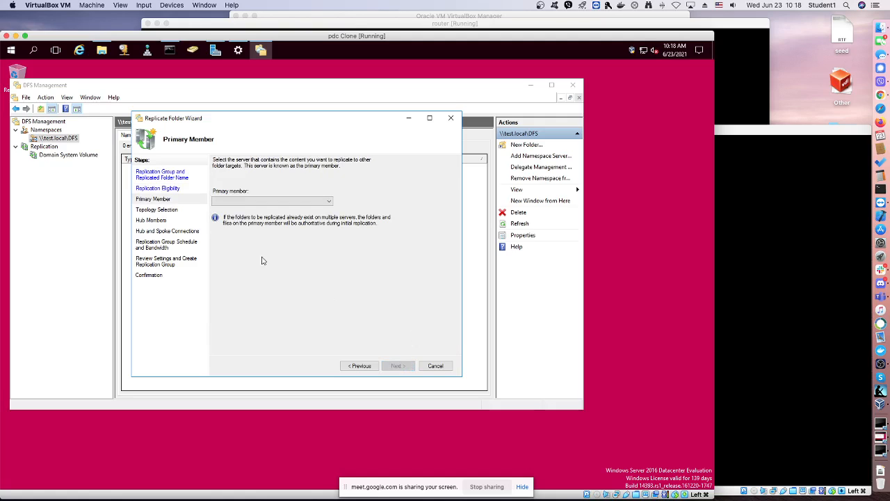
click(309, 201)
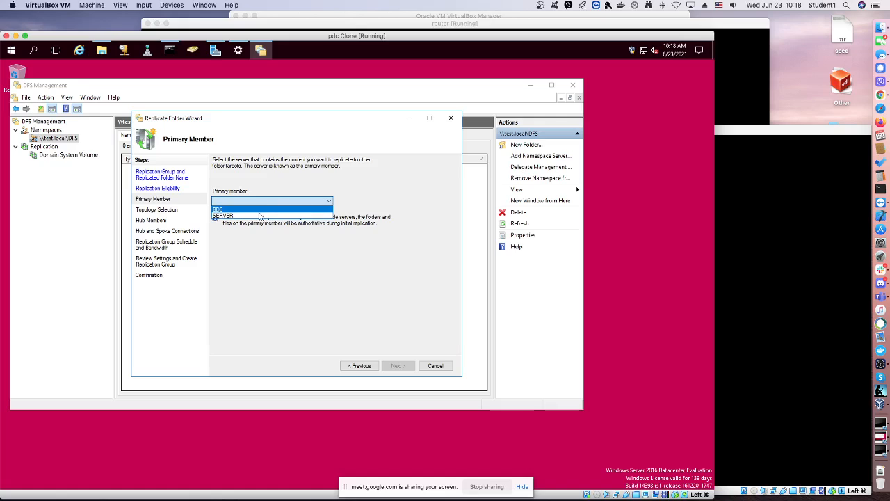
click(259, 217)
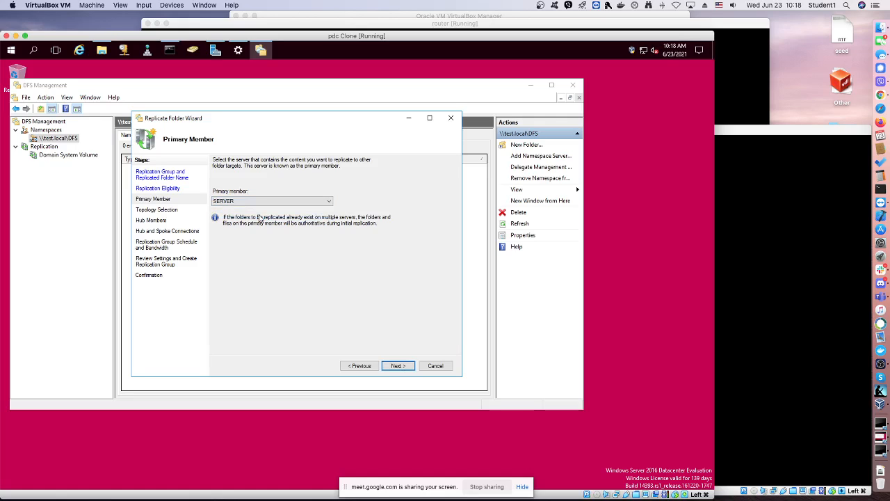
click(399, 368)
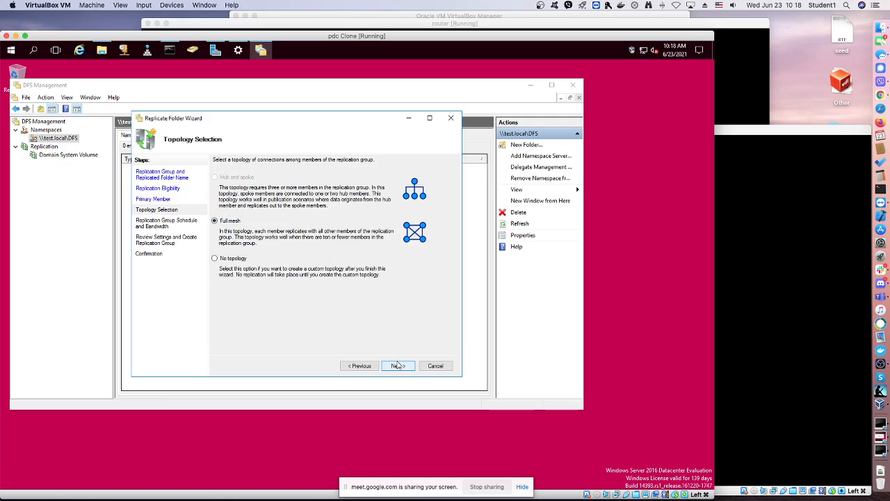
Create the replication group with full mesh topology and continuous replication at full bandwidth, and dismiss the replication delay notice
click(399, 367)
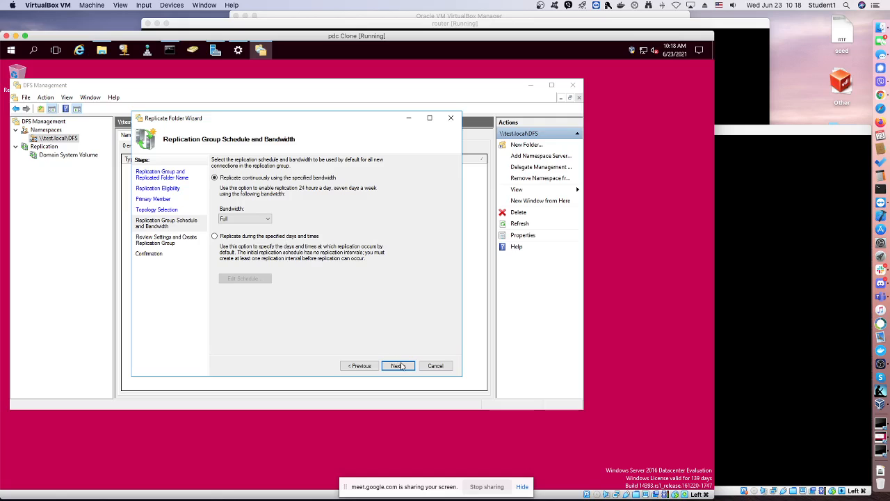
click(400, 365)
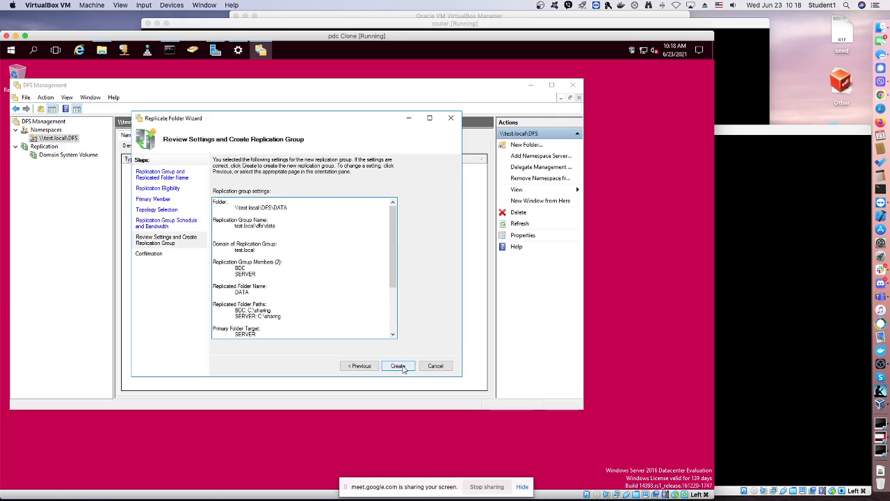
click(398, 366)
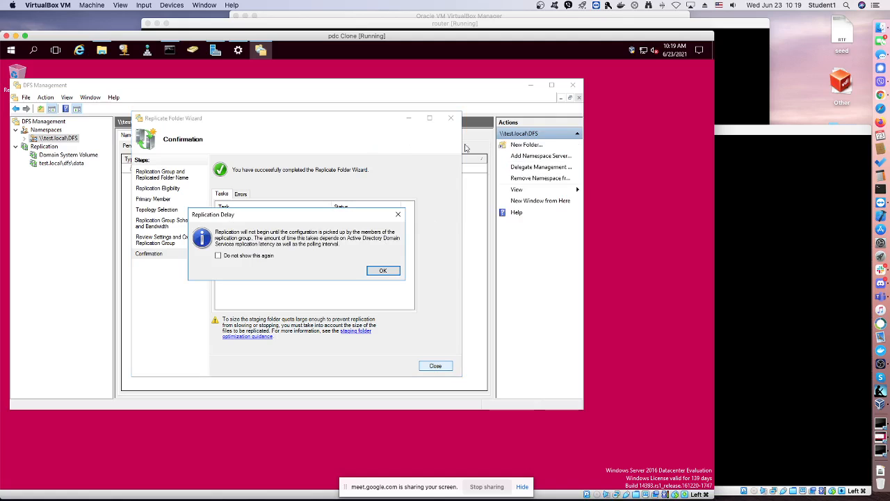
click(384, 271)
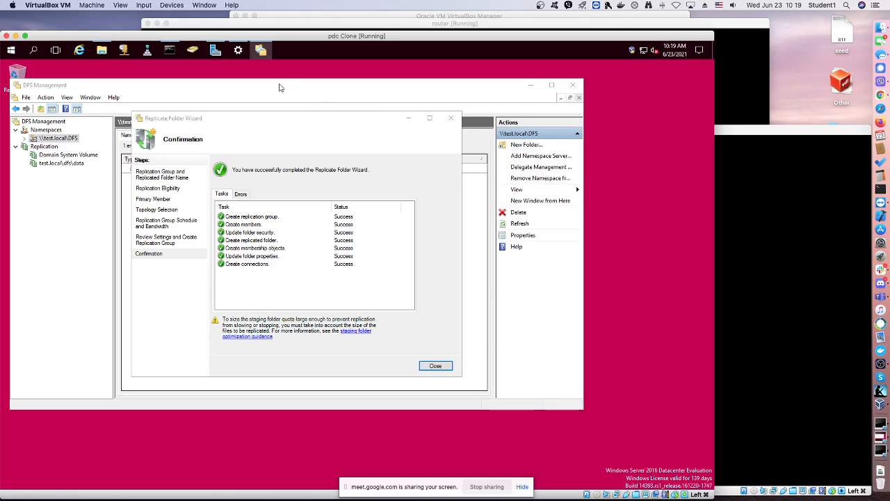
Browse to C:\sharing on the pdc server, try to open its DATA subfolder, and dismiss the resulting dialog
click(103, 50)
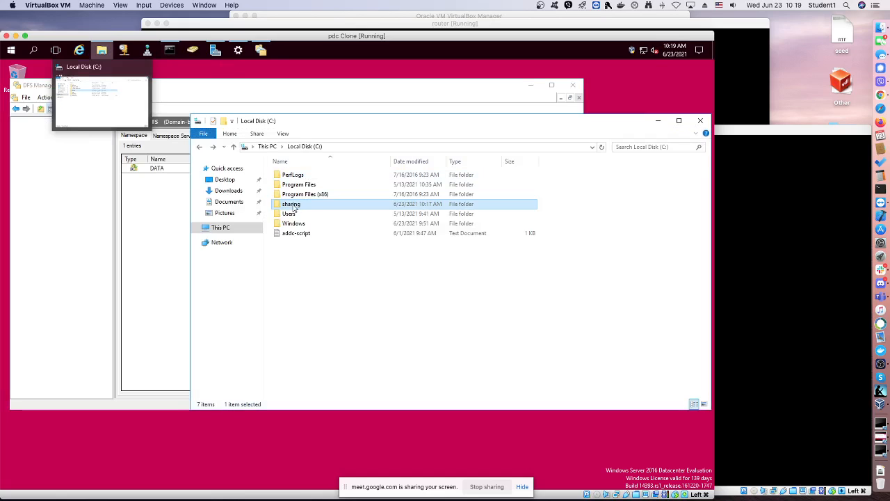
click(292, 204)
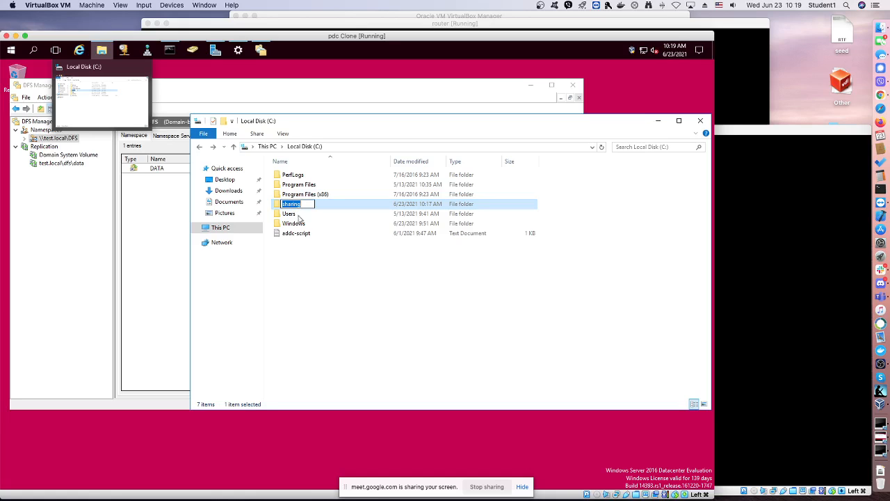
click(279, 203)
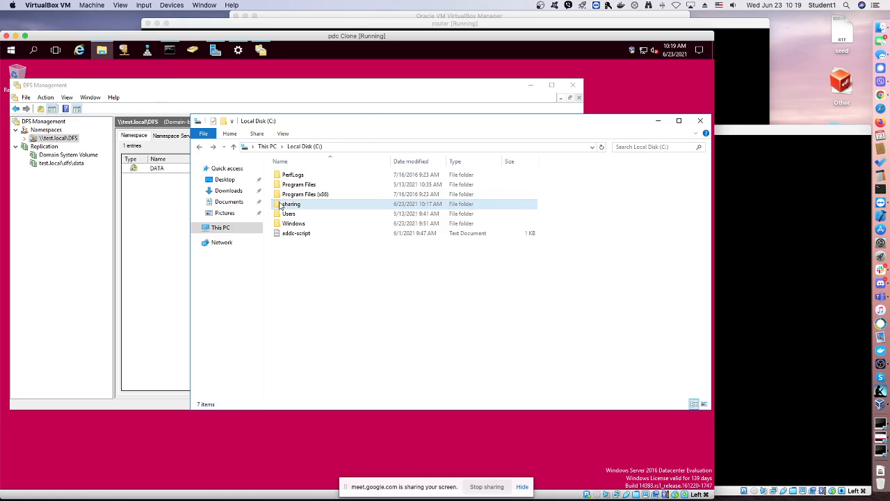
double_click(280, 203)
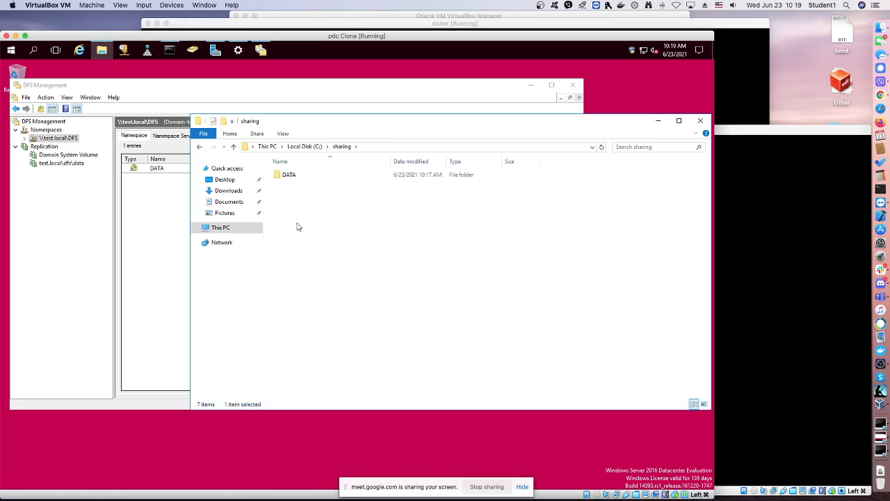
double_click(288, 174)
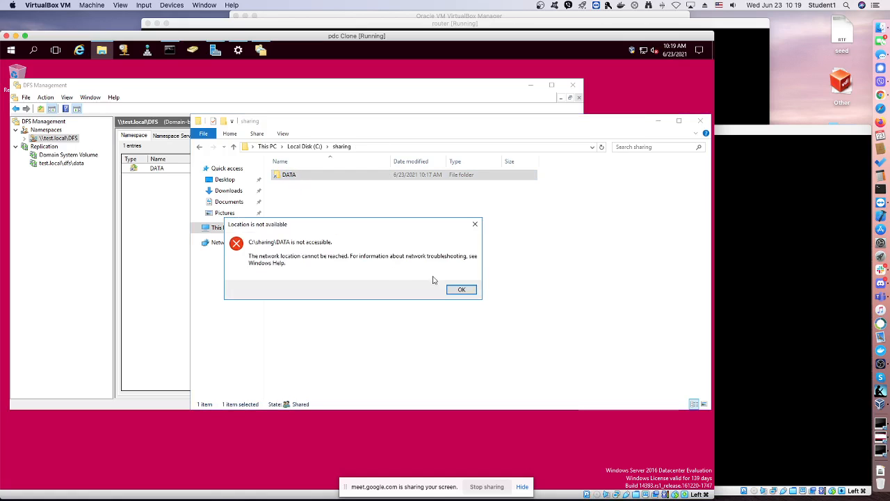
click(457, 290)
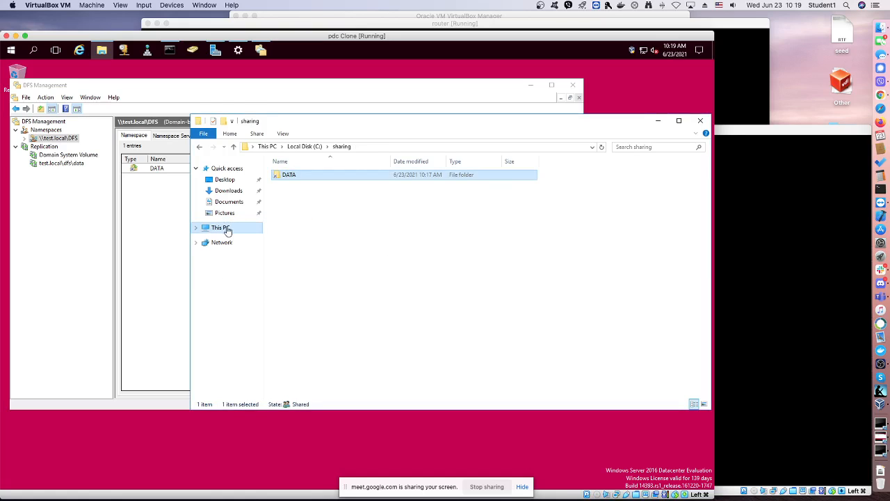
Open the namespace folder \\test.local\dfs\DATA in File Explorer on the pdc server
click(225, 229)
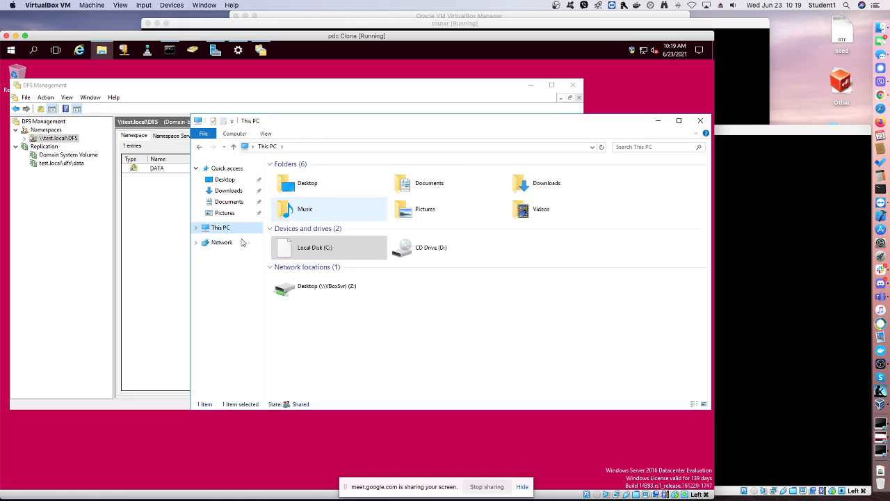
click(303, 148)
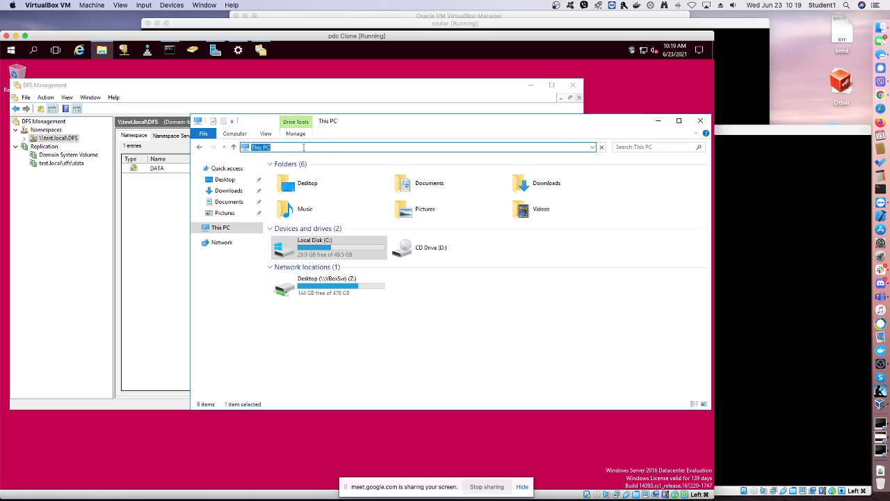
text(\\test.local\dfs\data)
double_click(303, 147)
Switch to the bdc virtual machine and unlock its TEST domain administrator session with the account password
click(786, 131)
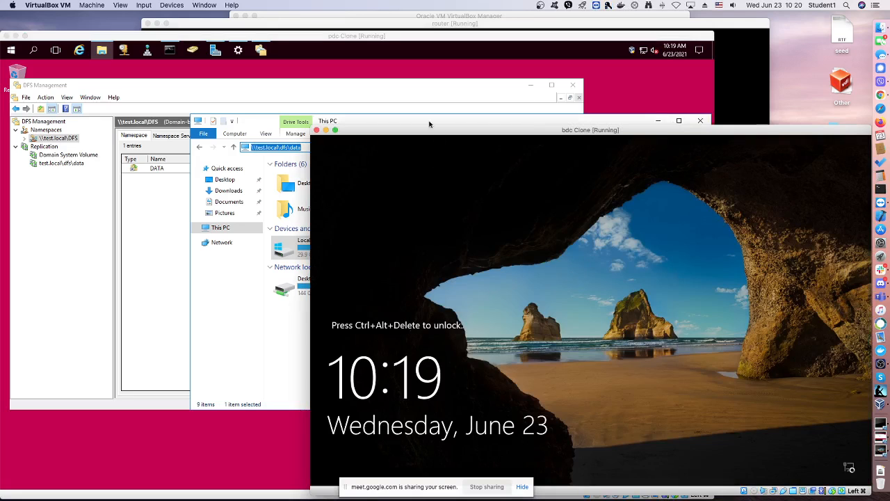
click(144, 6)
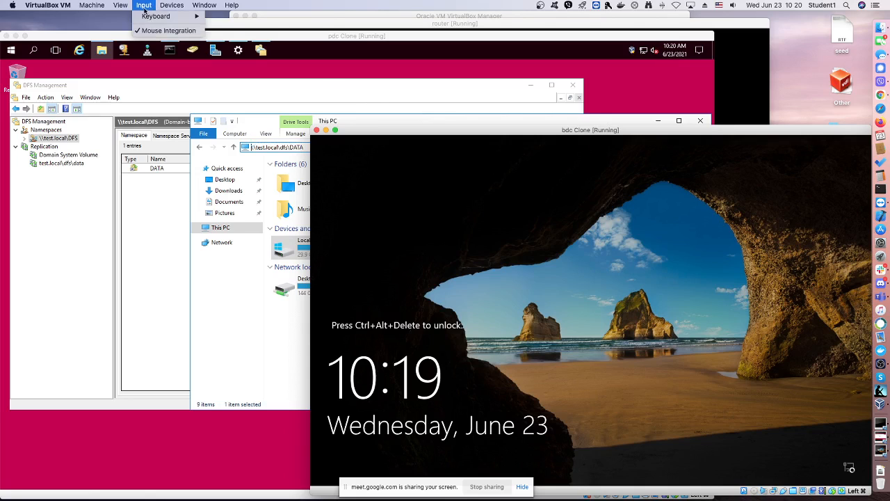
mouse_move(160, 16)
click(237, 39)
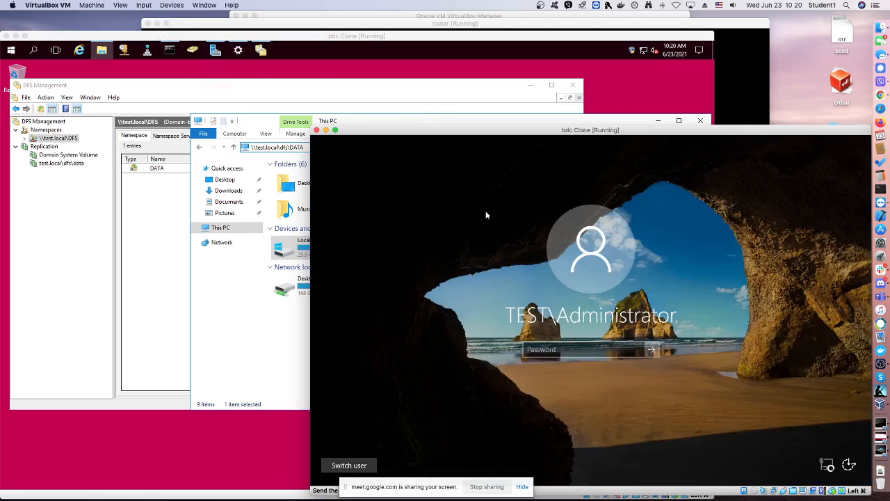
click(566, 348)
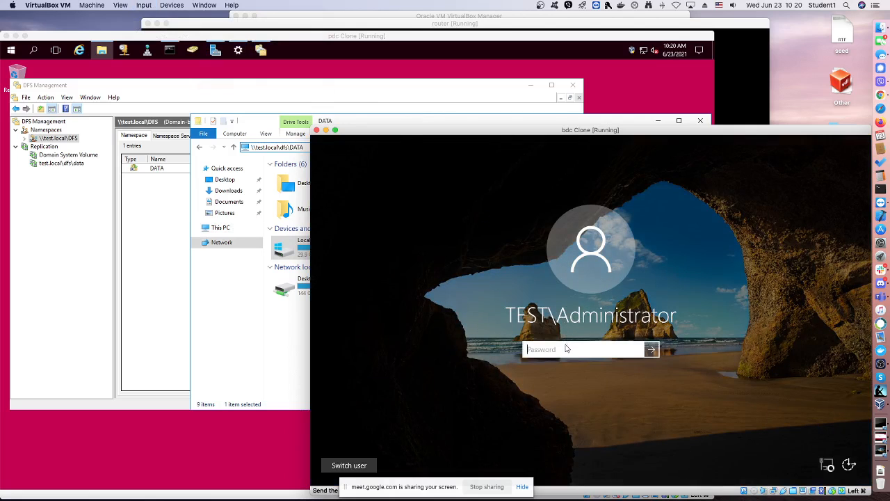
text(•)
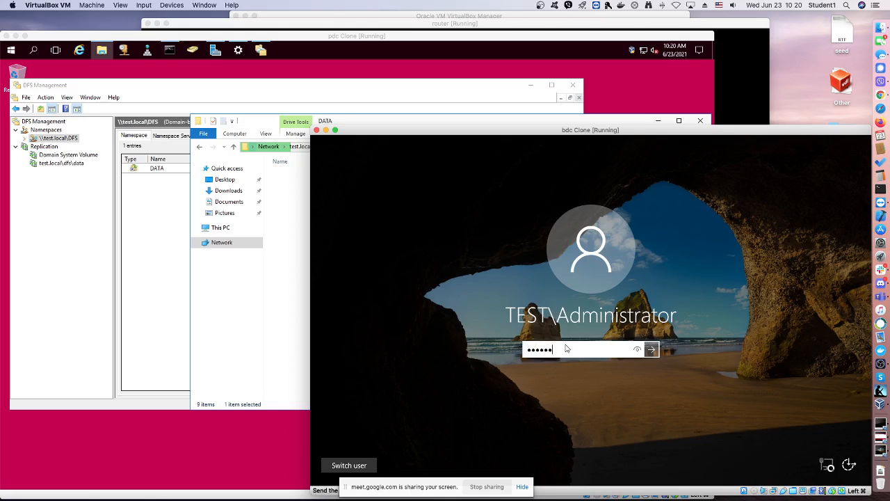
text(••••••)
key(Return)
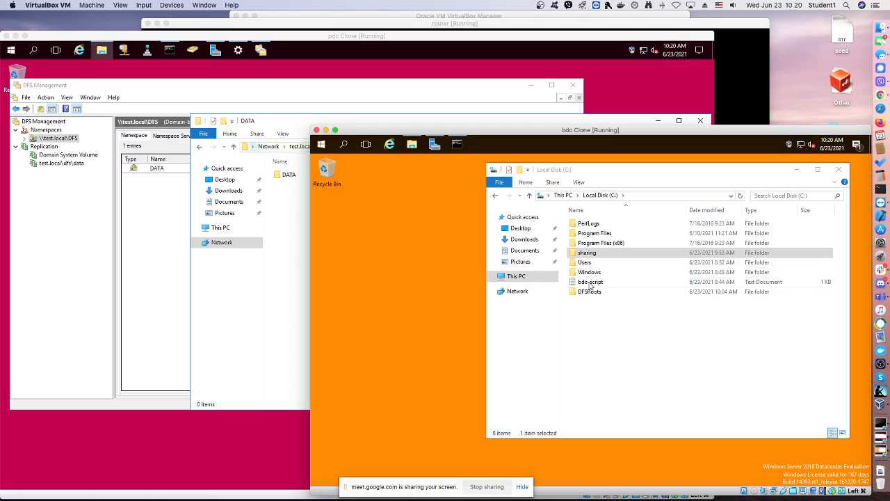
Look inside C:\sharing on the bdc server, and open \\test.local\dfs\DATA in the same File Explorer window
click(590, 254)
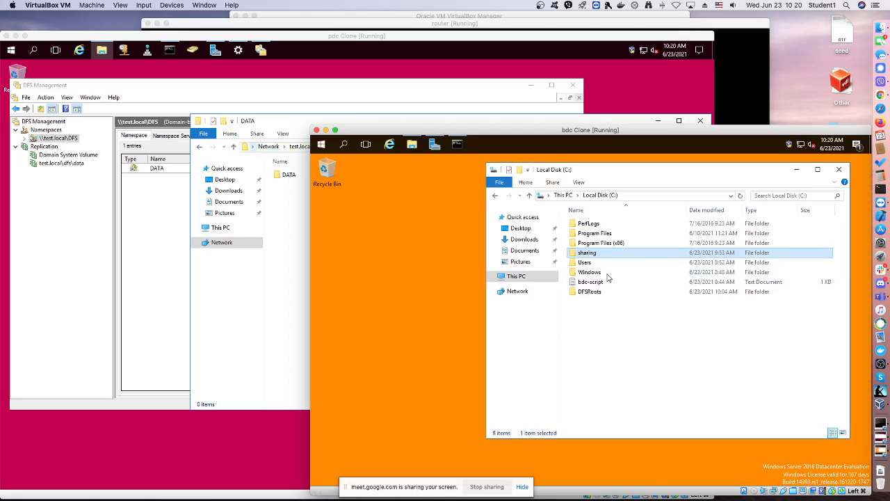
double_click(605, 253)
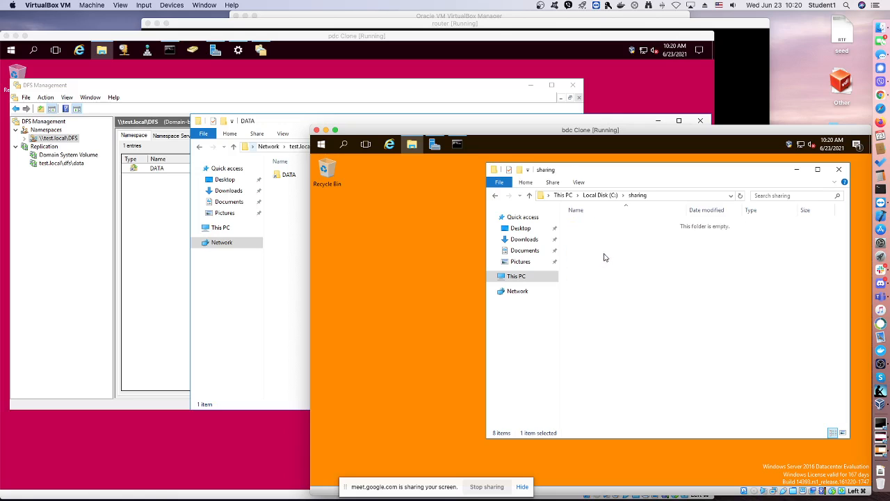
click(660, 195)
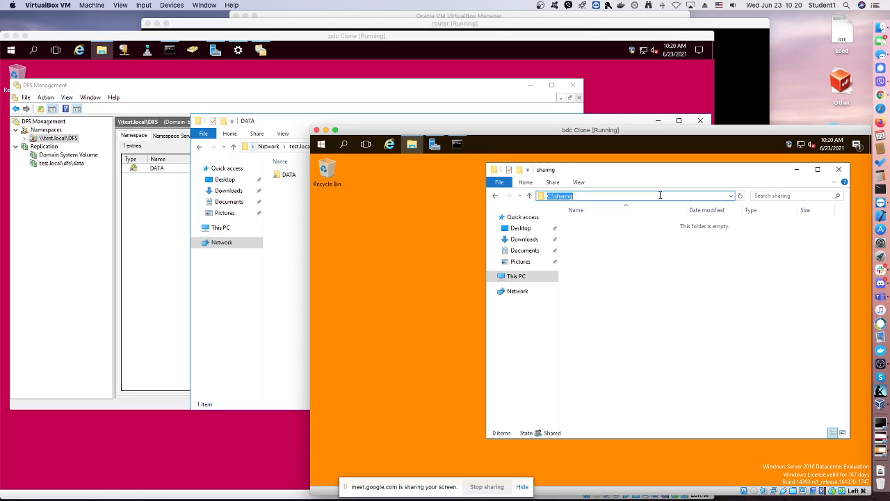
text(\)
text(dfs\data)
key(ctrl+a)
key(Return)
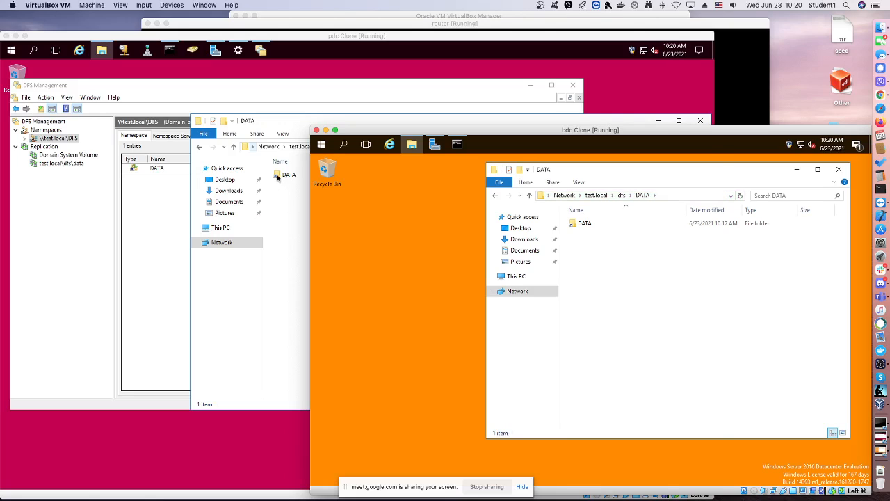
Create a new text document in \\test.local\dfs\DATA from the pdc server
click(277, 177)
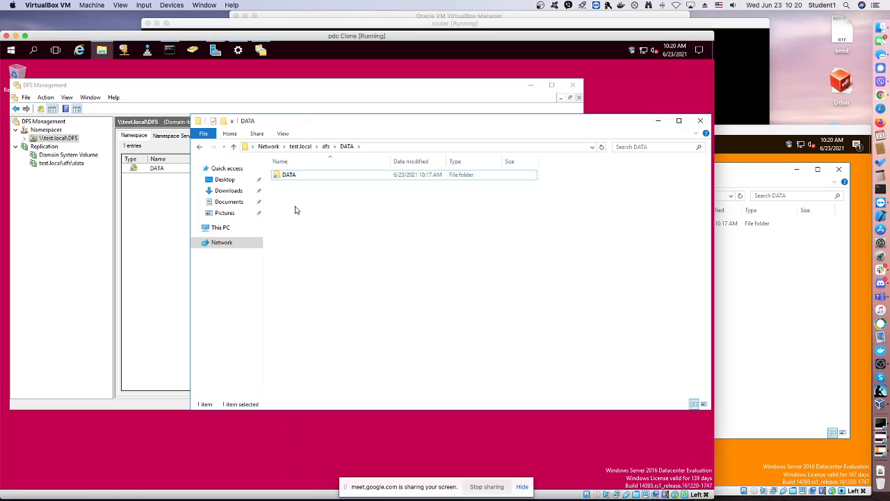
click(295, 210)
right_click(295, 209)
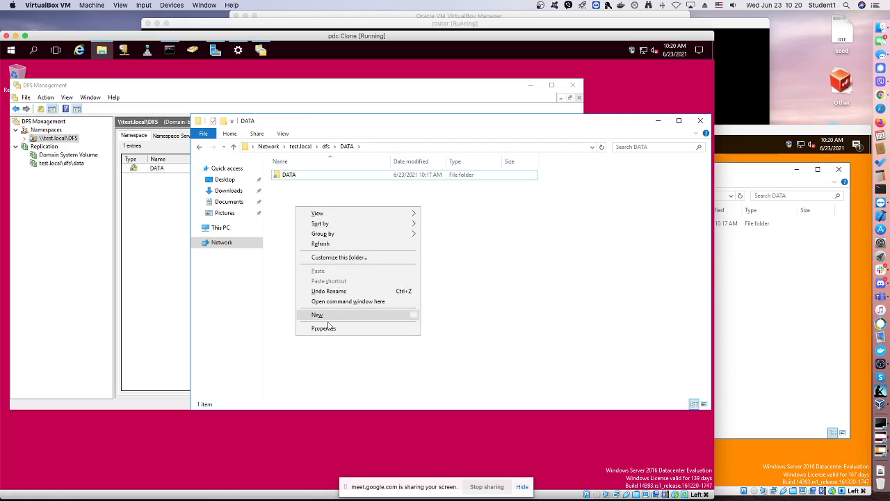
mouse_move(395, 314)
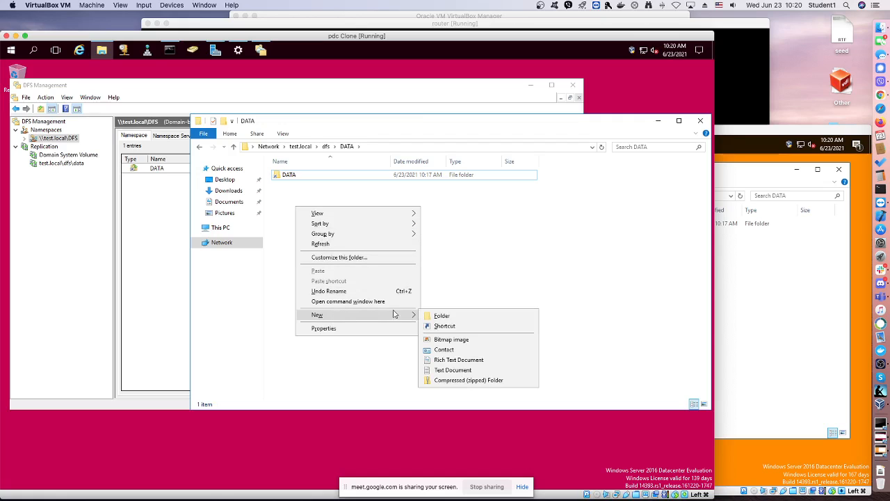
click(448, 370)
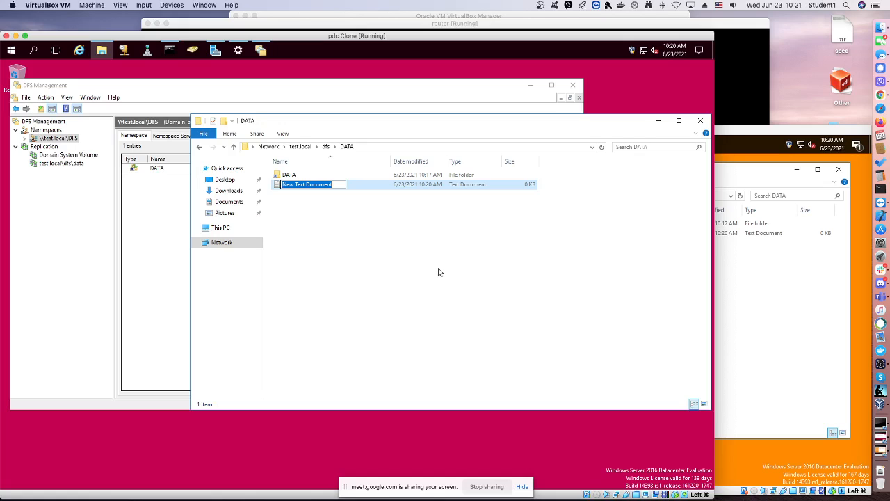
Check the DATA namespace folder and C:\sharing on the bdc server for the replicated text document
click(766, 281)
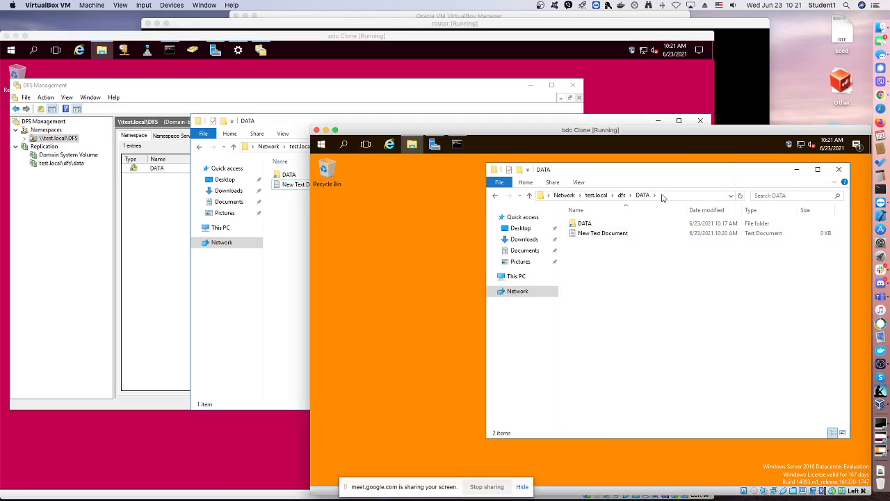
click(517, 277)
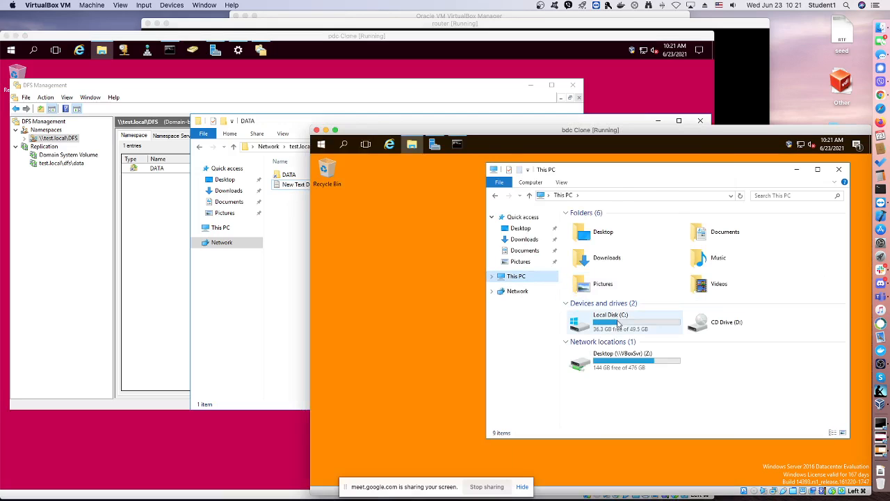
click(616, 330)
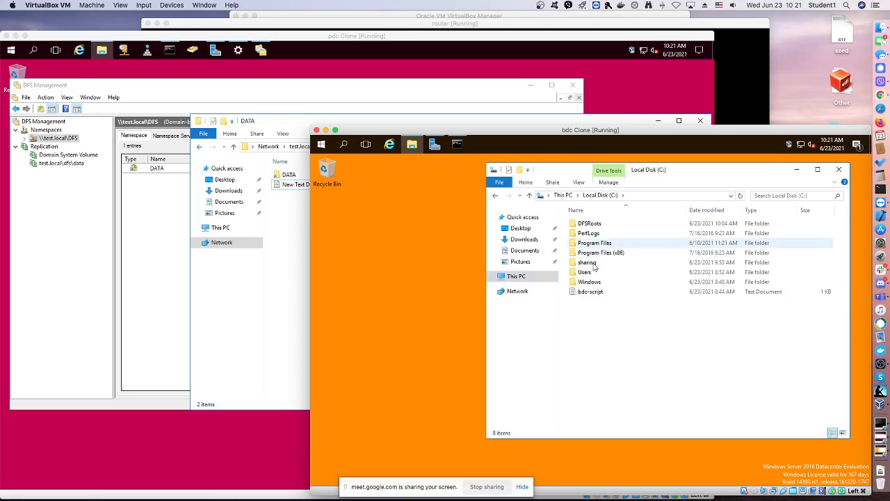
double_click(592, 264)
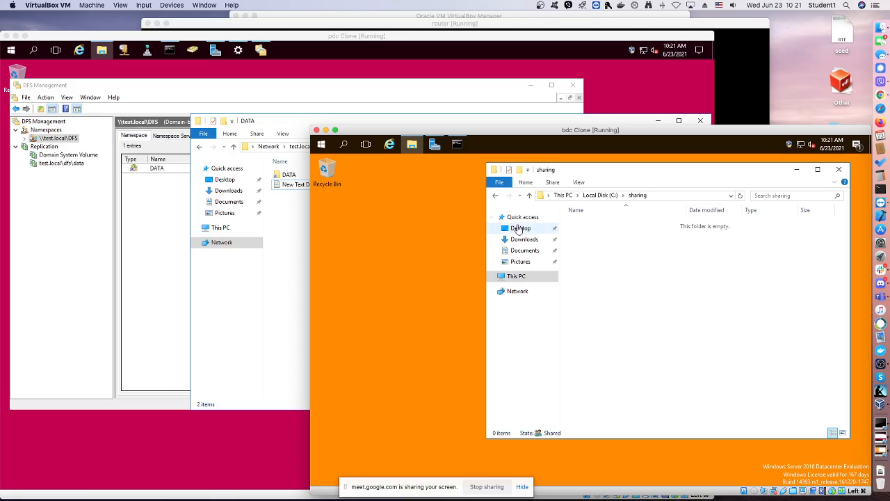
click(282, 200)
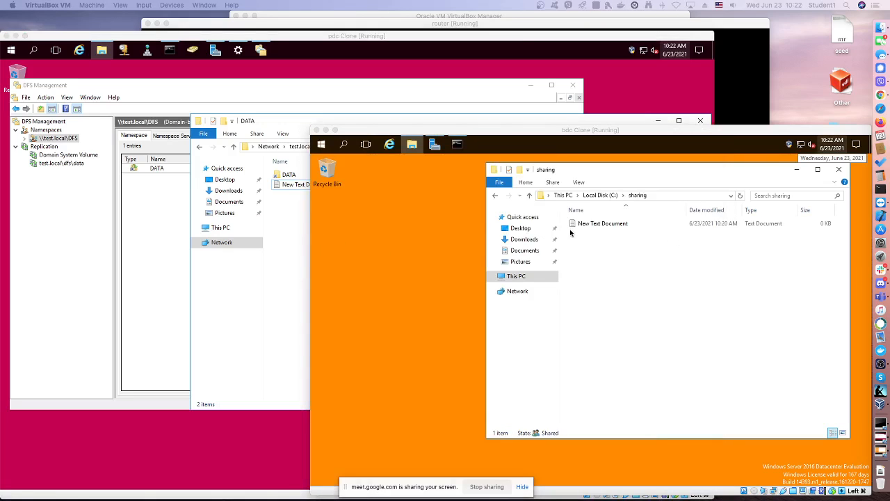
Rename the replicated text document in C:\sharing on the bdc server as test
click(584, 225)
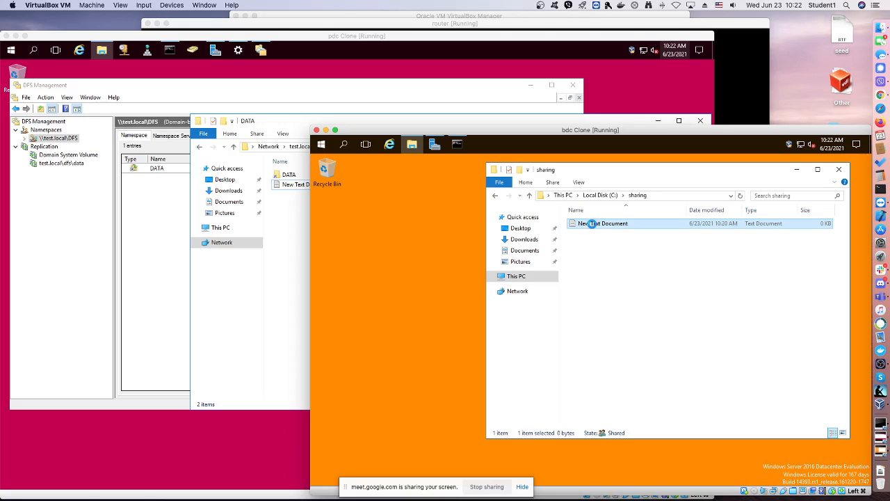
right_click(592, 226)
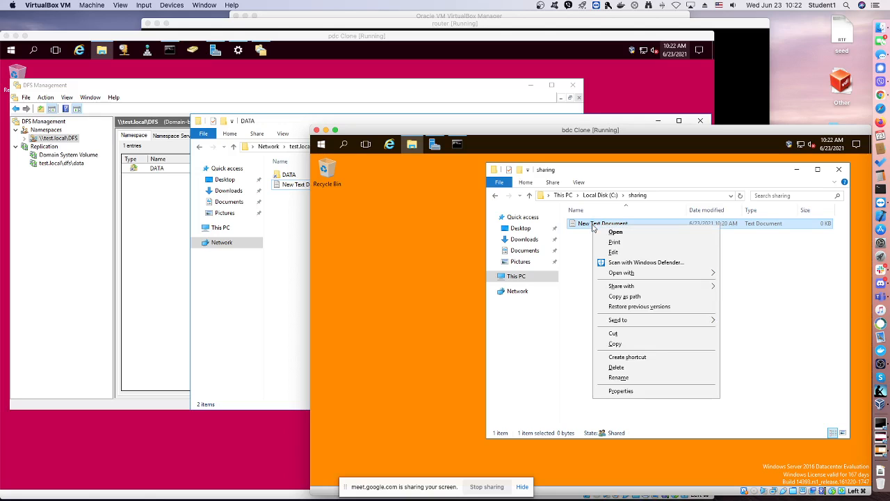
click(619, 377)
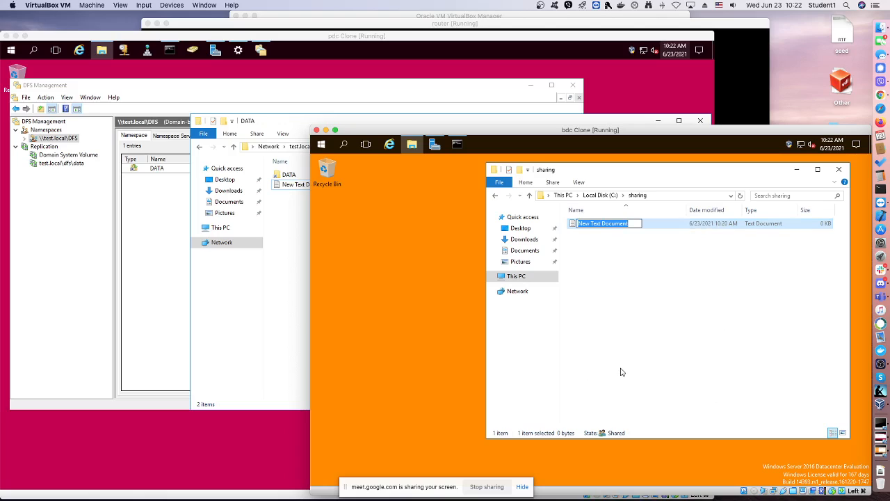
text(tes)
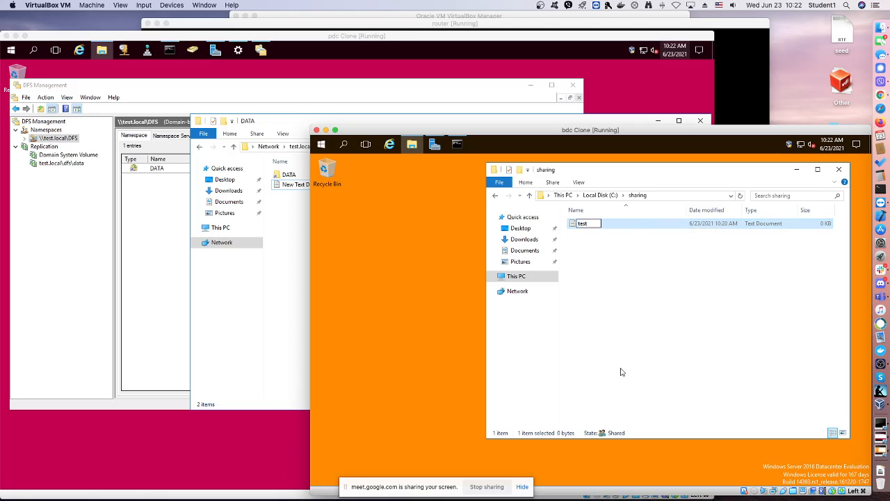
text(t)
key(Return)
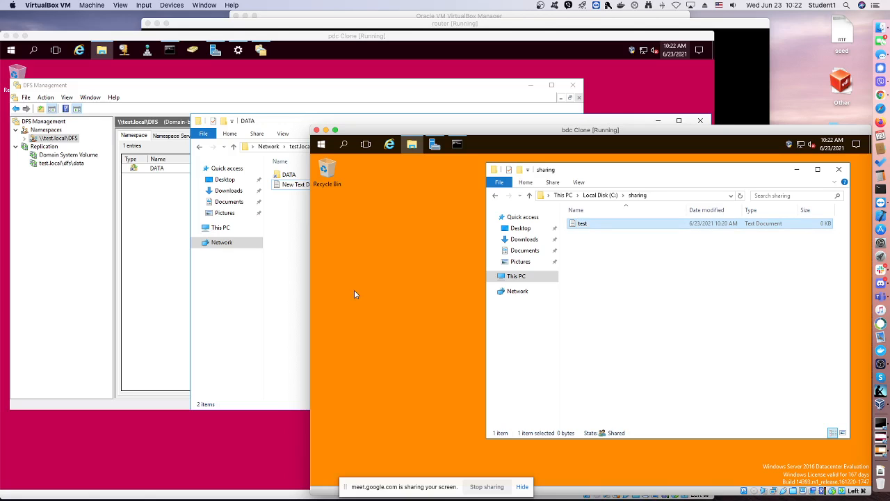
Compare the DATA namespace folder on the pdc server with bdc's sharing folder to check the file rename
click(284, 264)
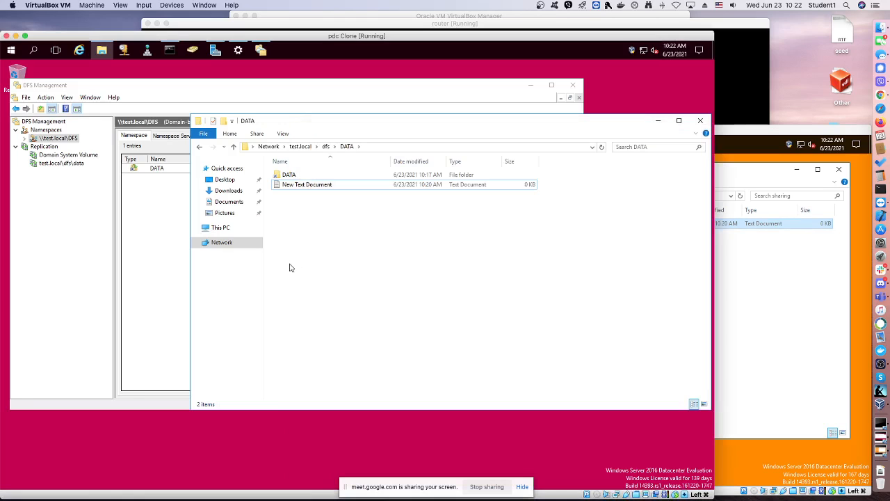
click(776, 293)
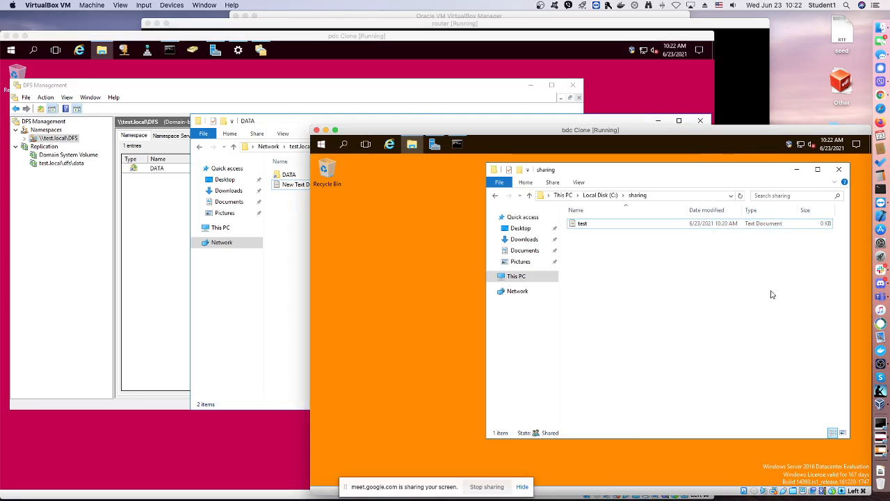
click(279, 272)
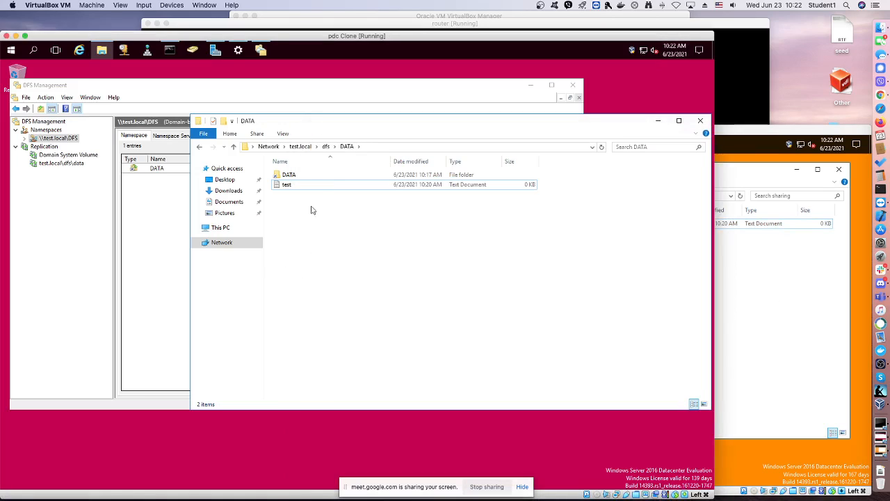
Open C:\sharing on the pdc server and compare its contents with the C:\sharing folder on the bdc server
click(220, 228)
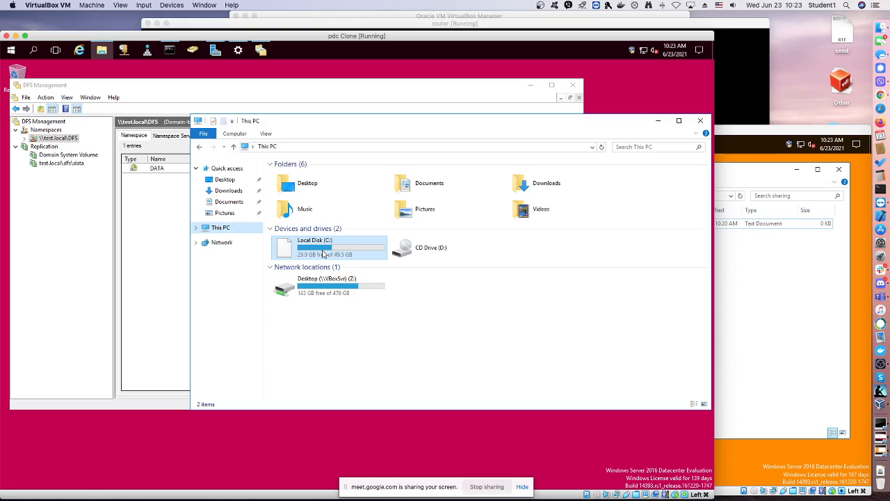
click(313, 255)
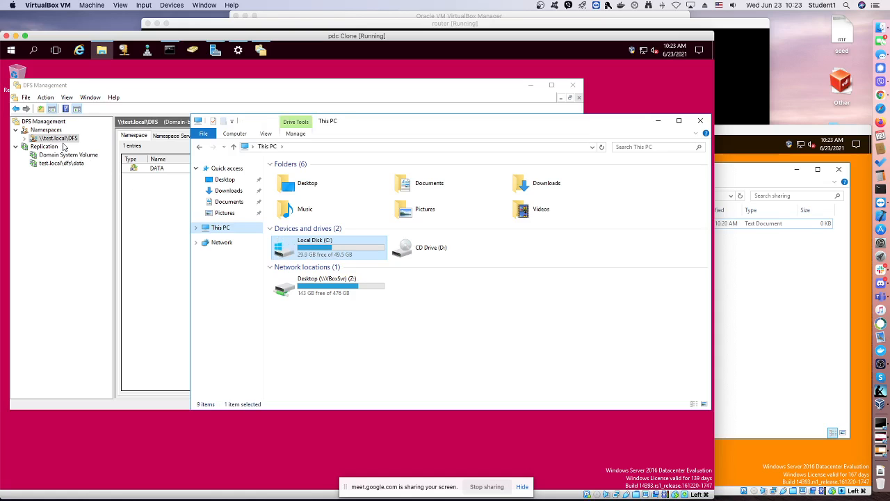
click(322, 254)
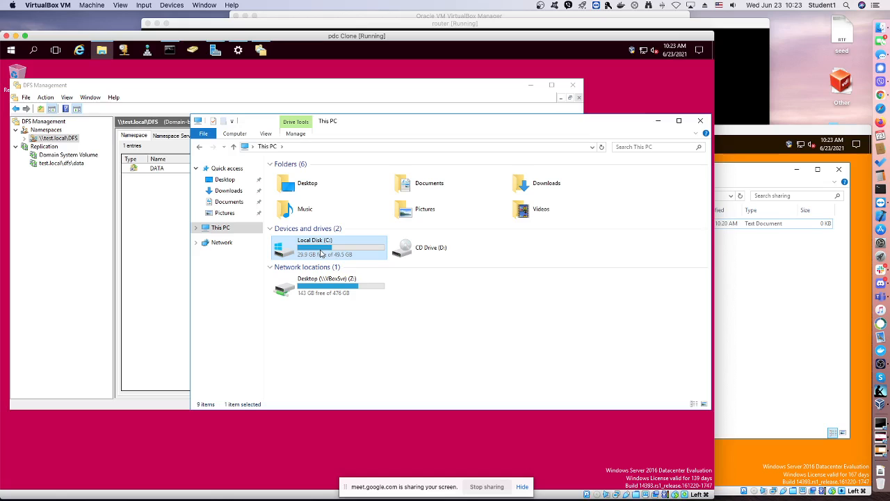
double_click(320, 255)
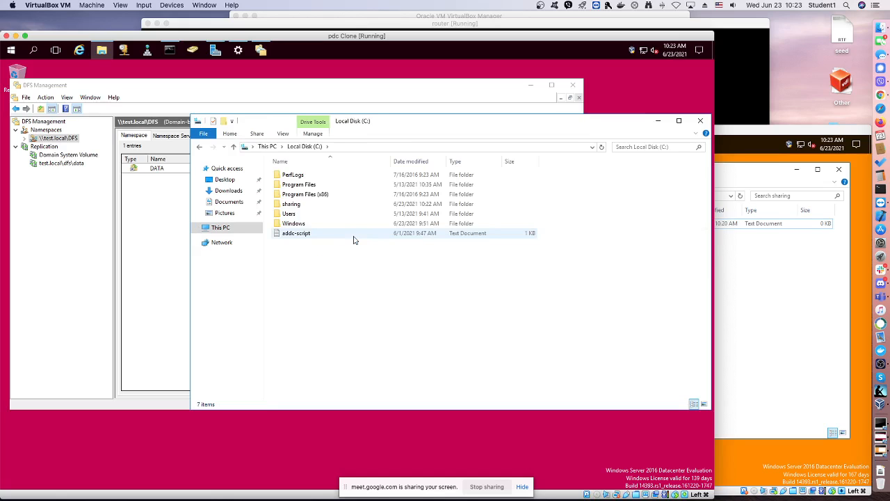
double_click(292, 204)
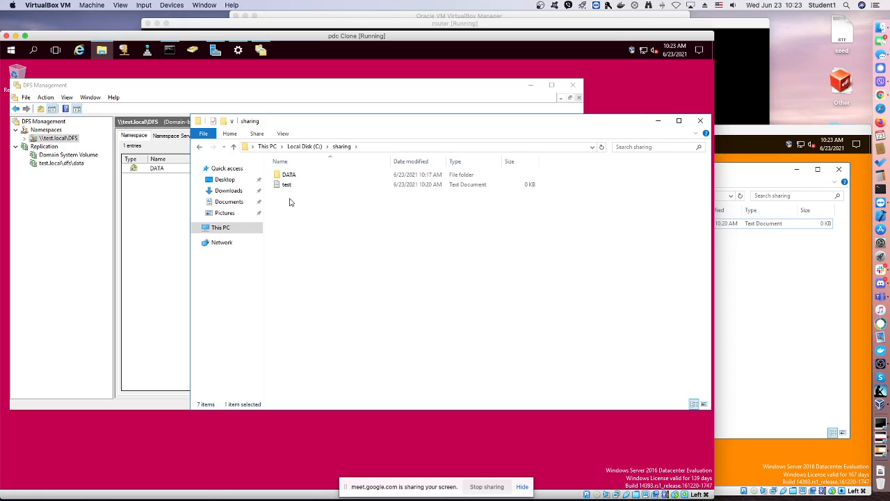
click(736, 174)
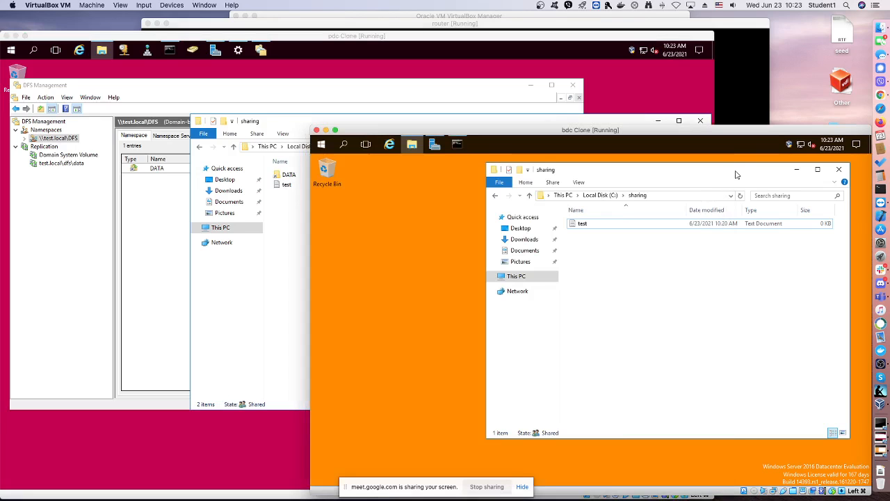
click(291, 210)
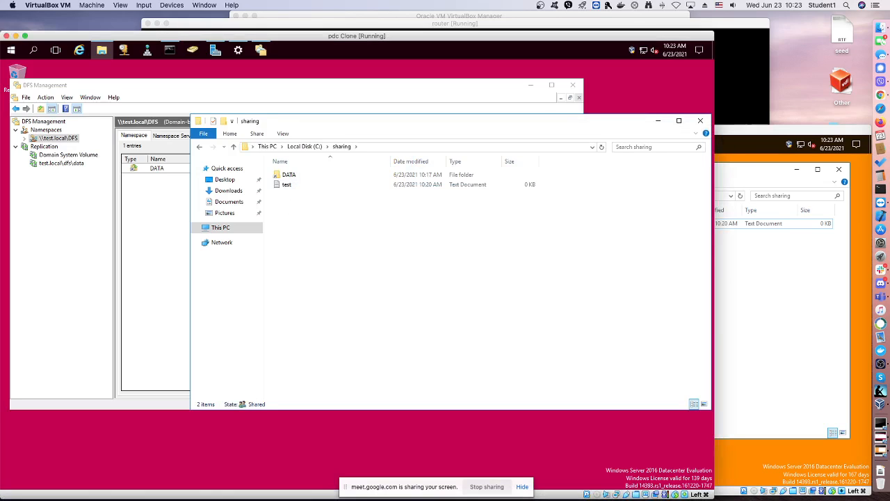